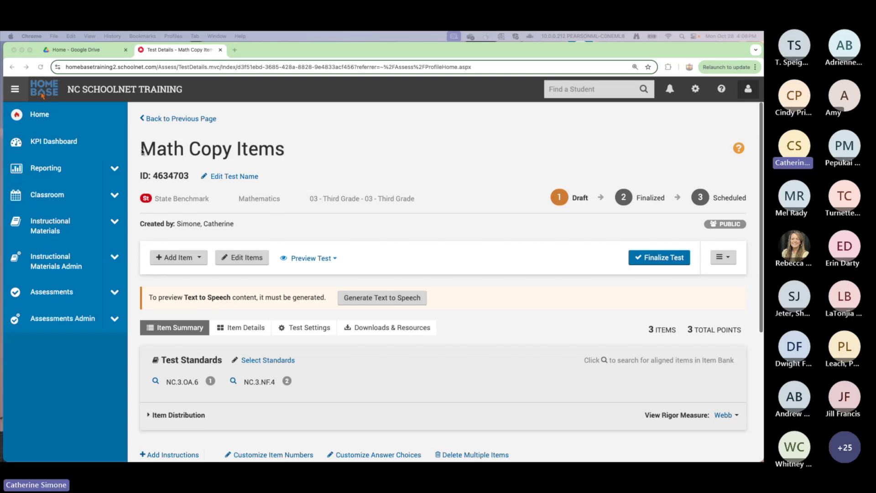
- Open the Item Banks page in the Assessments section
{"action": "left_click_drag", "start_coordinate": [142, 148], "coordinate": [285, 147]}
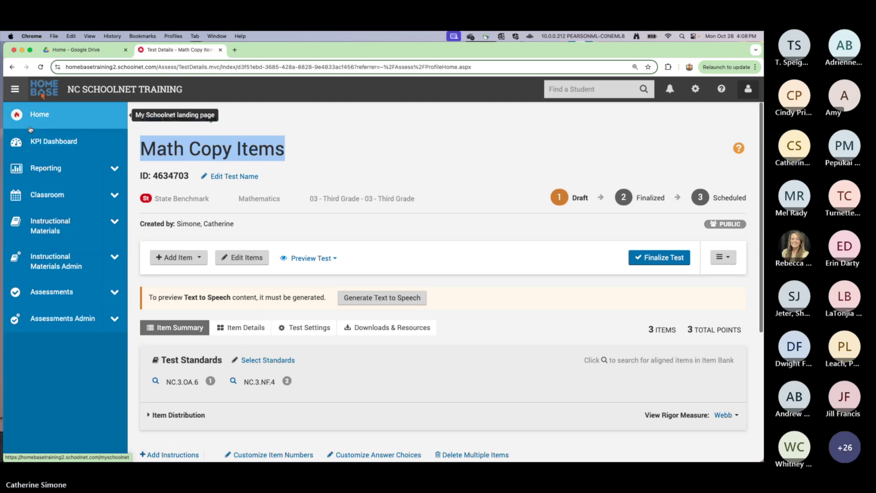
{"action": "left_click", "coordinate": [59, 296]}
{"action": "scroll", "coordinate": [63, 346], "scroll_direction": "down", "scroll_amount": 3}
{"action": "left_click", "coordinate": [63, 345]}
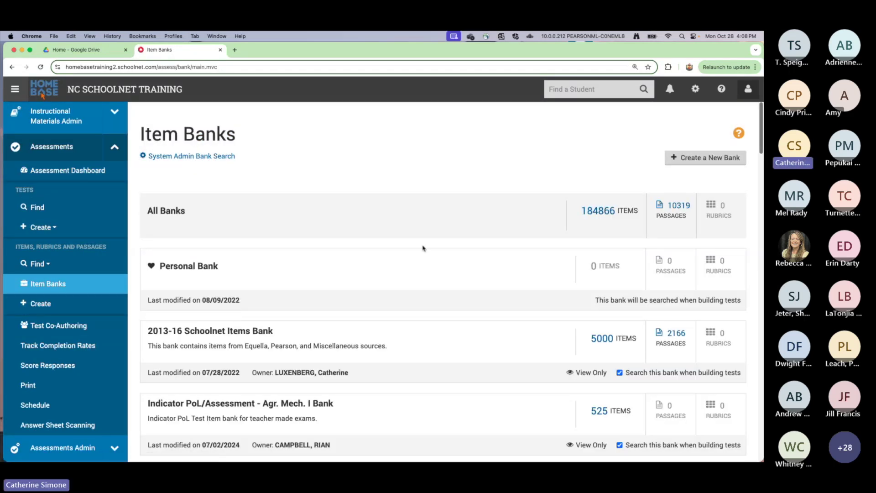
- Find the Key Data System Item Bank in the list of banks and open its items
{"action": "scroll", "coordinate": [487, 316], "scroll_direction": "down", "scroll_amount": 4}
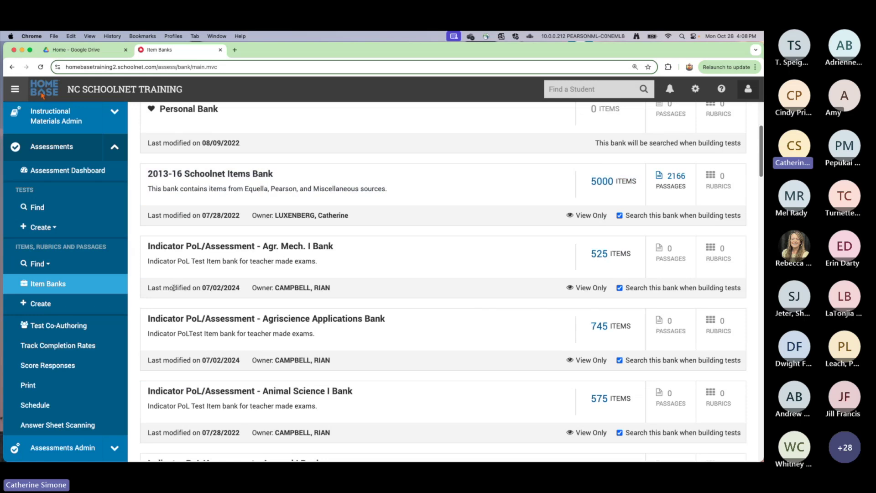
{"action": "scroll", "coordinate": [332, 372], "scroll_direction": "down", "scroll_amount": 20}
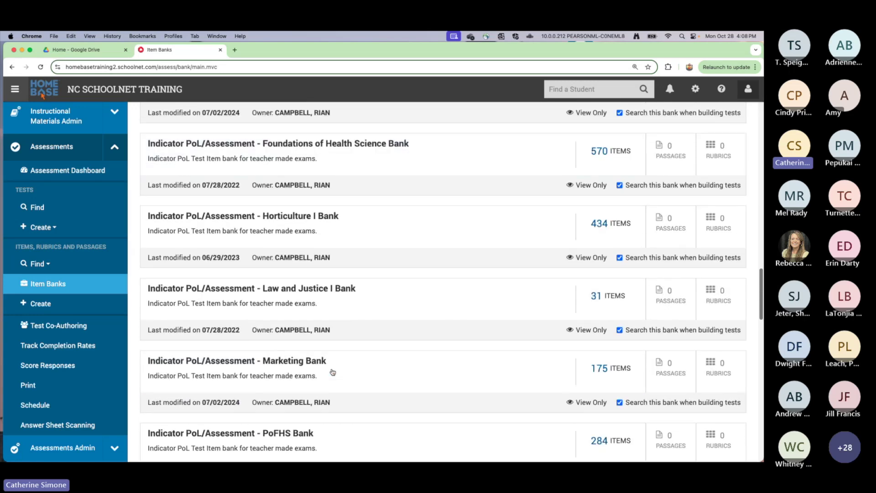
{"action": "scroll", "coordinate": [333, 372], "scroll_direction": "down", "scroll_amount": 15}
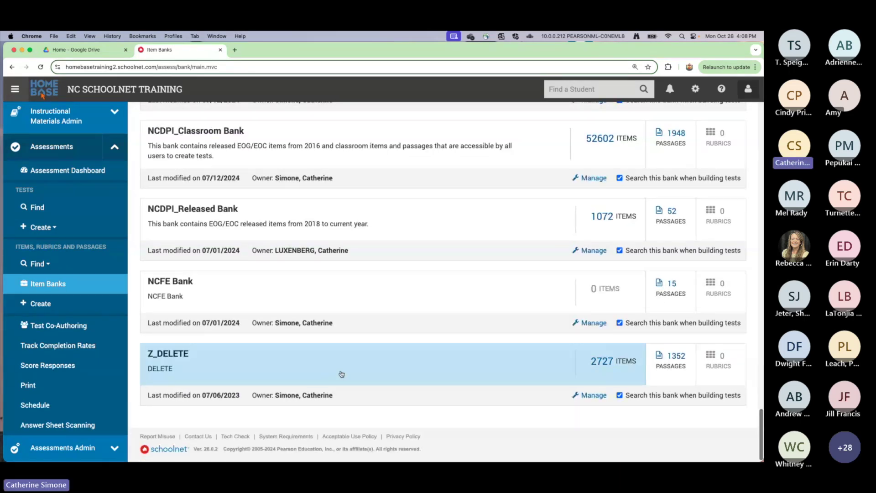
{"action": "scroll", "coordinate": [341, 374], "scroll_direction": "up", "scroll_amount": 3}
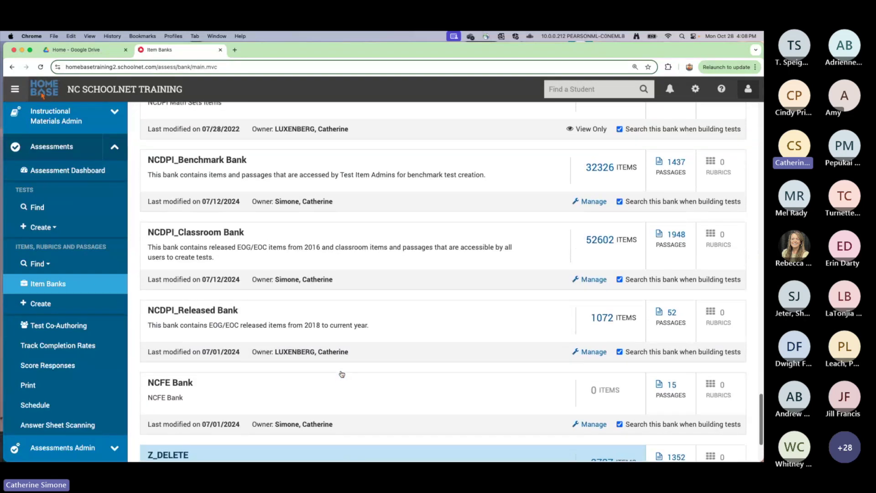
{"action": "scroll", "coordinate": [341, 374], "scroll_direction": "up", "scroll_amount": 5}
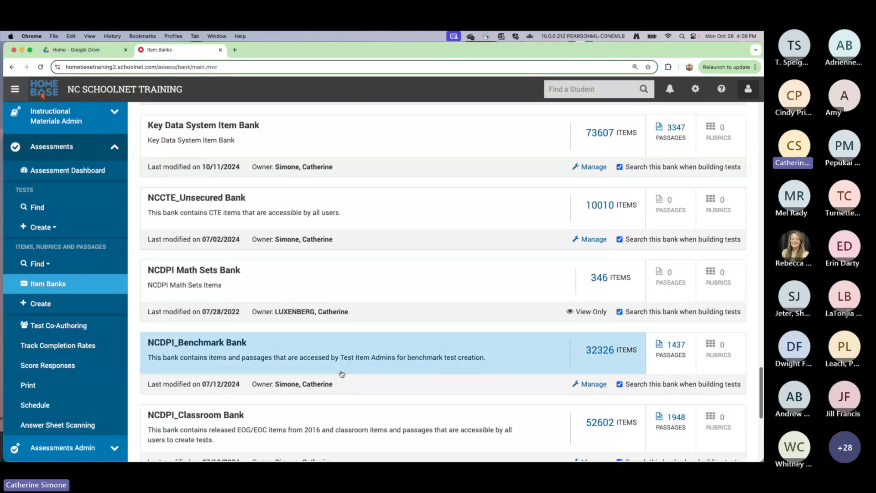
{"action": "scroll", "coordinate": [252, 280], "scroll_direction": "up", "scroll_amount": 1}
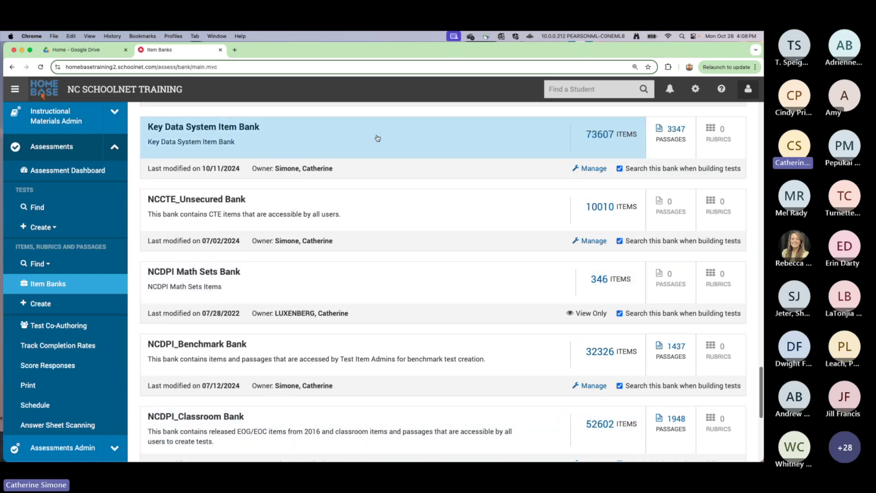
{"action": "left_click", "coordinate": [378, 138]}
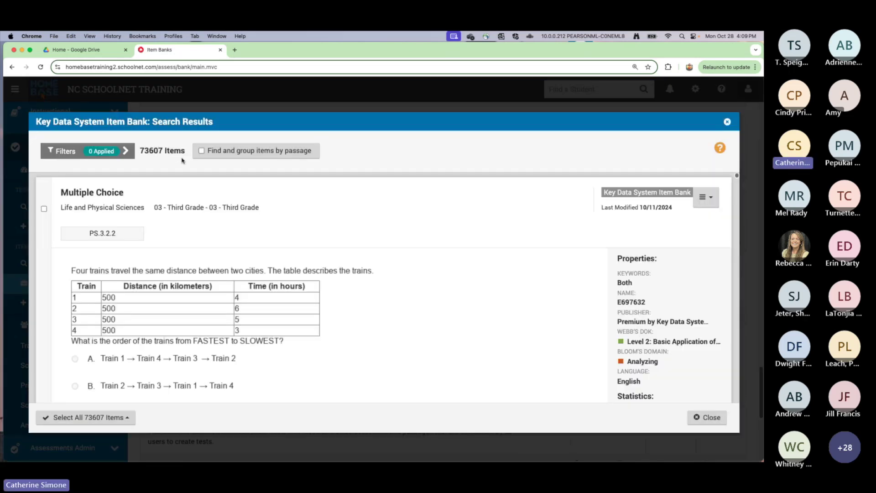
- Filter the bank's items by subject Mathematics and grade level 03 - Third Grade
{"action": "left_click", "coordinate": [64, 153]}
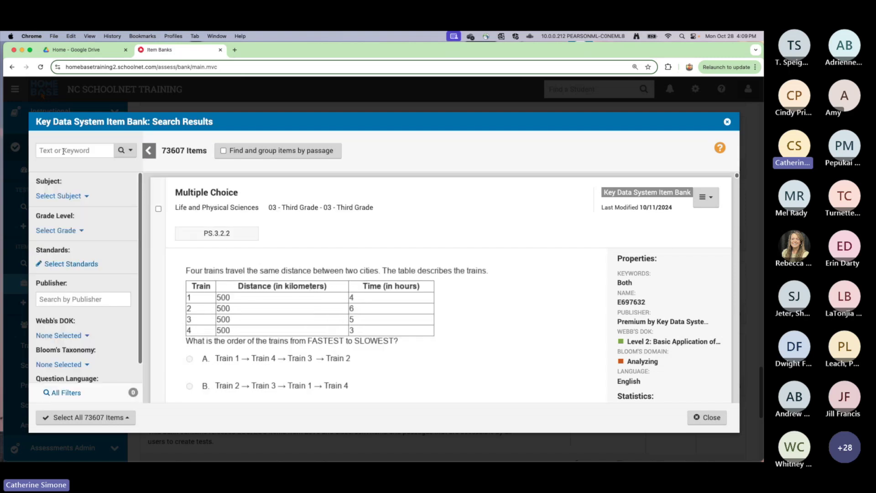
{"action": "left_click", "coordinate": [86, 196]}
{"action": "scroll", "coordinate": [59, 321], "scroll_direction": "down", "scroll_amount": 5}
{"action": "scroll", "coordinate": [59, 321], "scroll_direction": "down", "scroll_amount": 1}
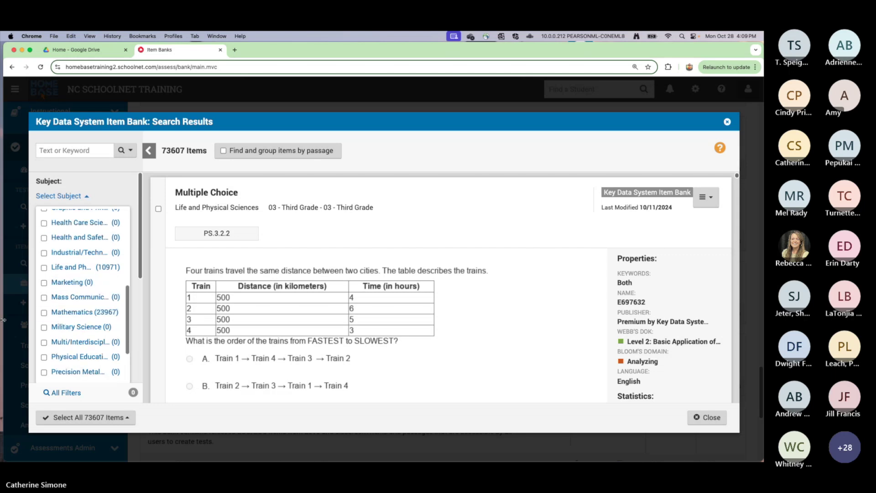
{"action": "left_click", "coordinate": [44, 313]}
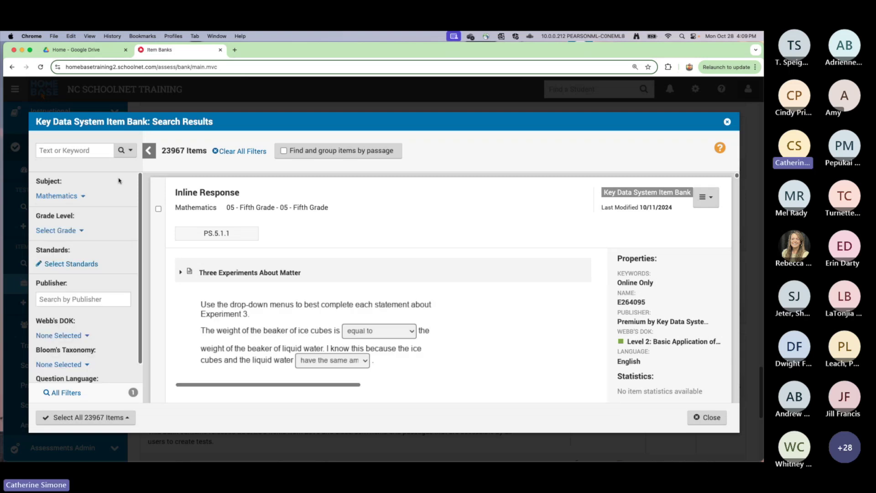
{"action": "left_click", "coordinate": [82, 232]}
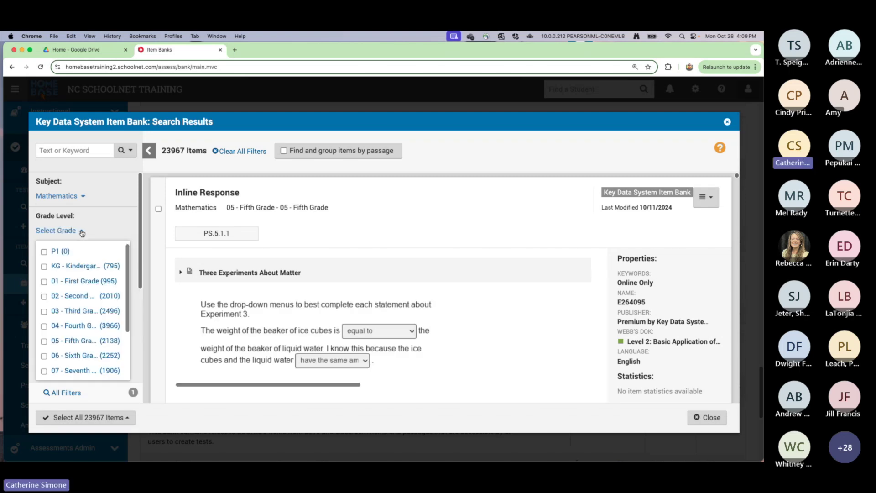
{"action": "left_click", "coordinate": [80, 312]}
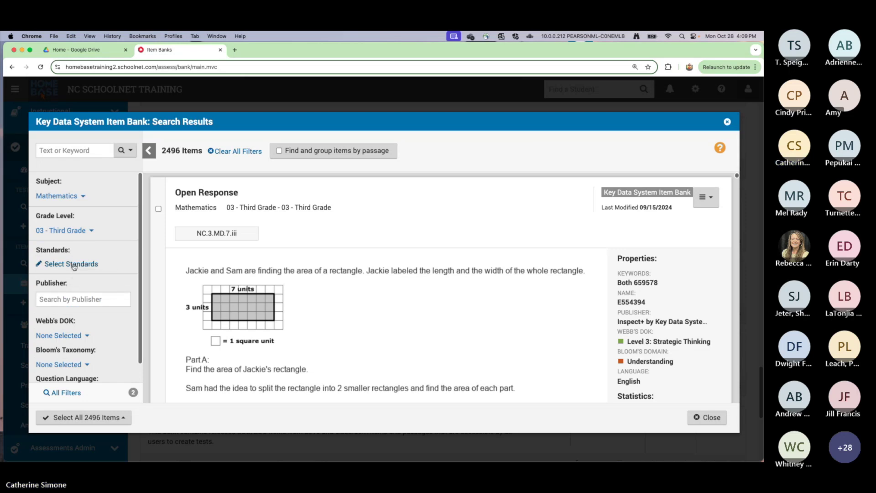
- In the standards selection, set the subject to Mathematics and limit the NC Standards to *Mathematics, excluding Extended - Mathematics
{"action": "left_click", "coordinate": [73, 264]}
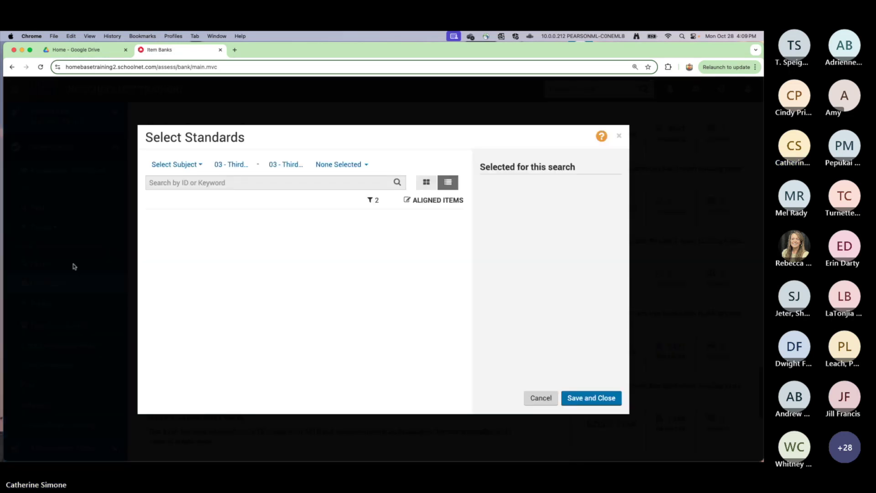
{"action": "left_click", "coordinate": [168, 165]}
{"action": "left_click", "coordinate": [175, 305]}
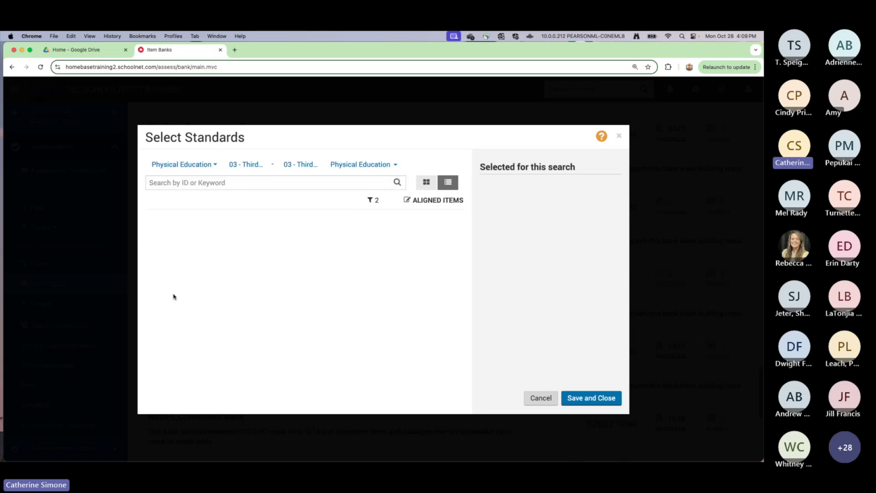
{"action": "left_click", "coordinate": [181, 166]}
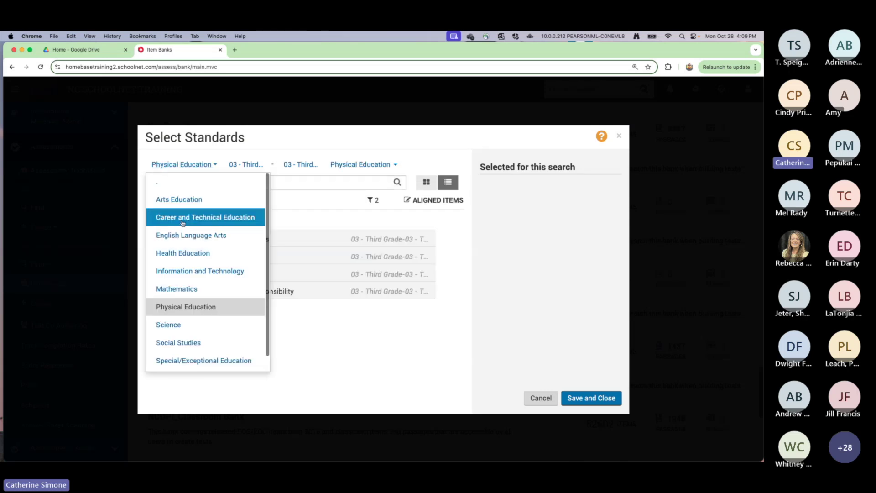
{"action": "left_click", "coordinate": [184, 283]}
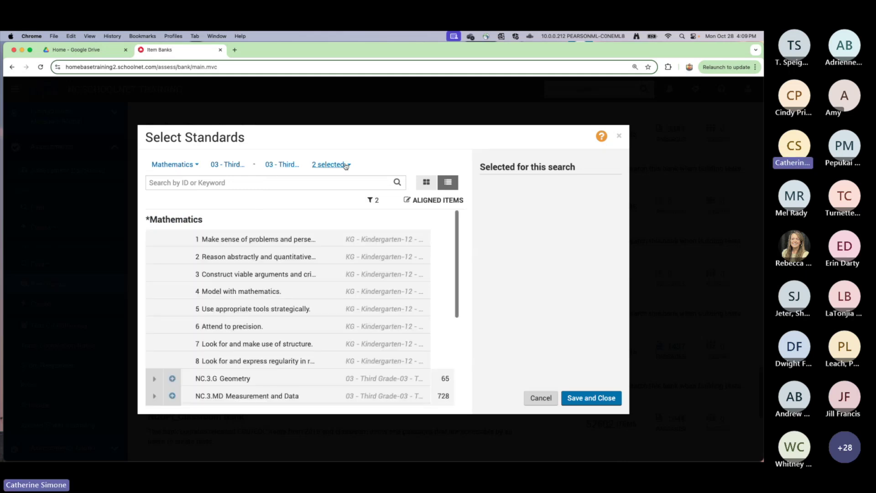
{"action": "left_click", "coordinate": [330, 164]}
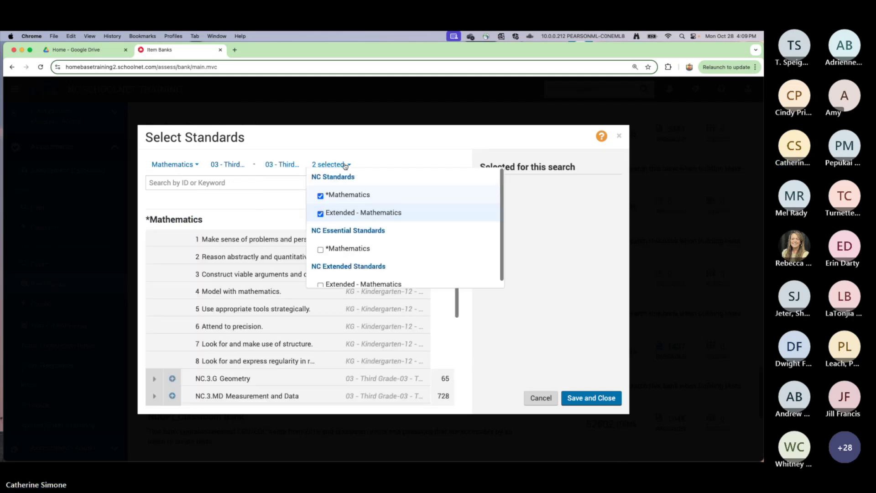
{"action": "left_click", "coordinate": [320, 214]}
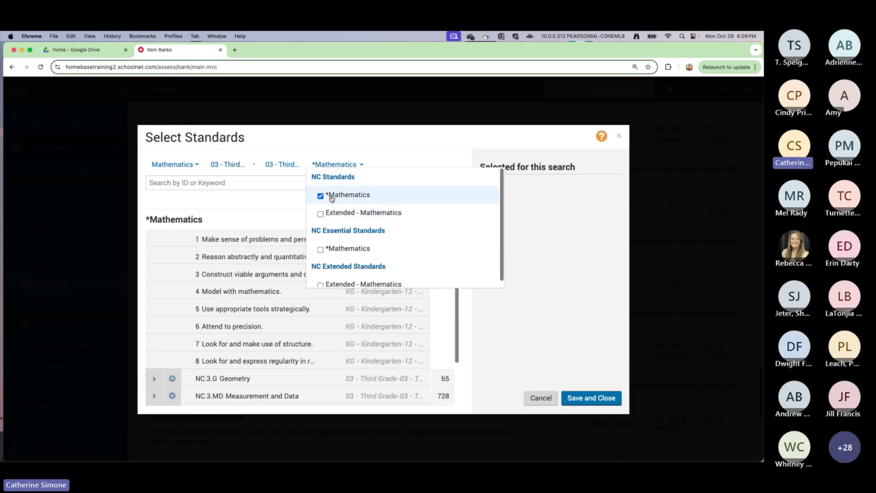
{"action": "scroll", "coordinate": [246, 309], "scroll_direction": "down", "scroll_amount": 2}
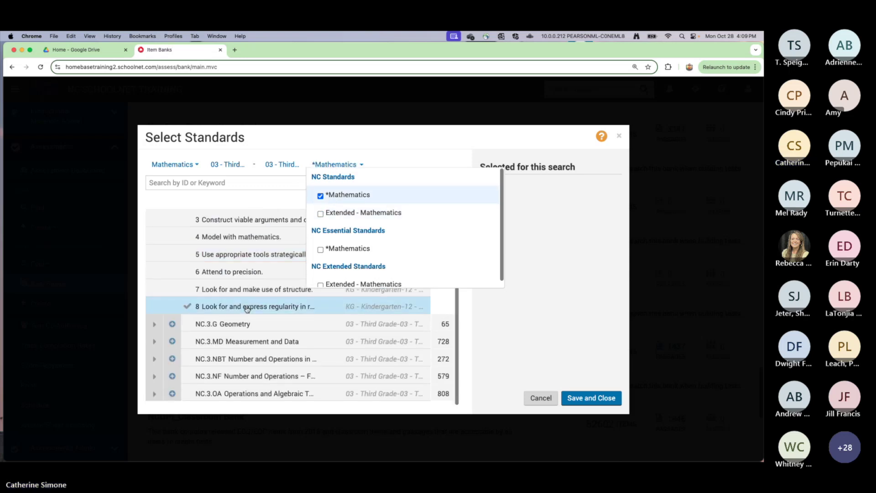
{"action": "left_click", "coordinate": [389, 139]}
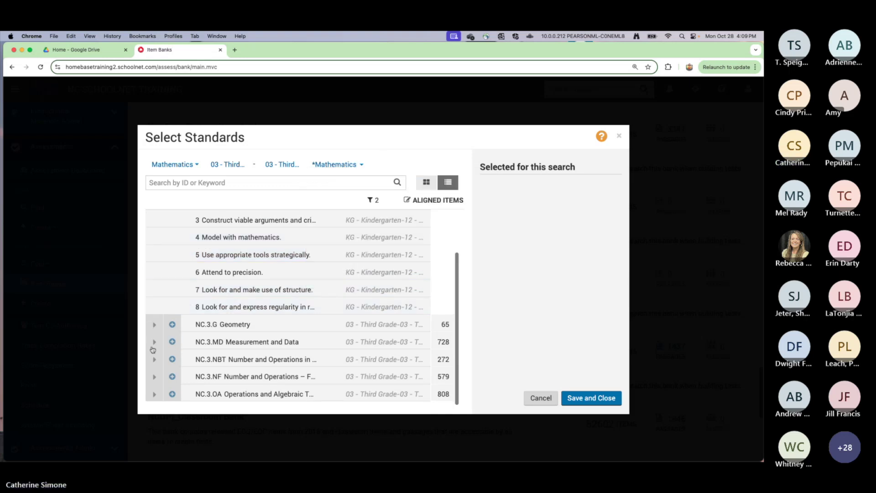
- Under NC.3.OA, select all child standards of "Multiply and divide within 100" and save the selection as a search filter
{"action": "left_click", "coordinate": [155, 395]}
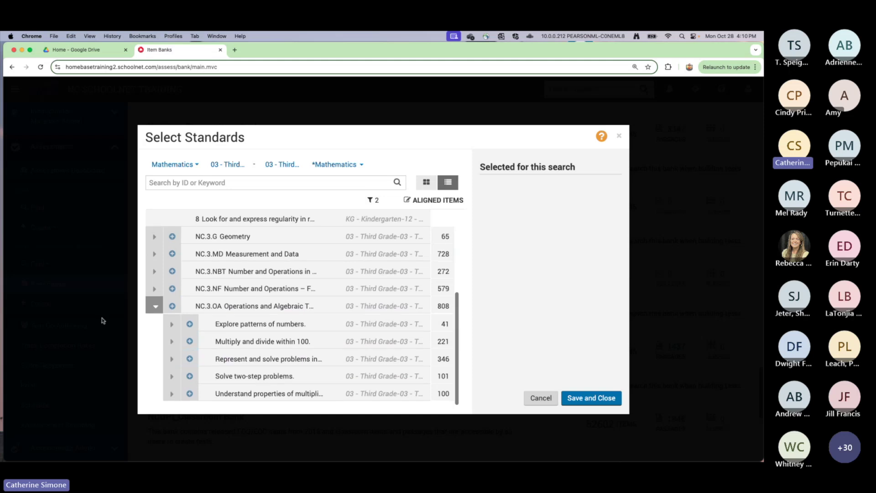
{"action": "left_click", "coordinate": [172, 343]}
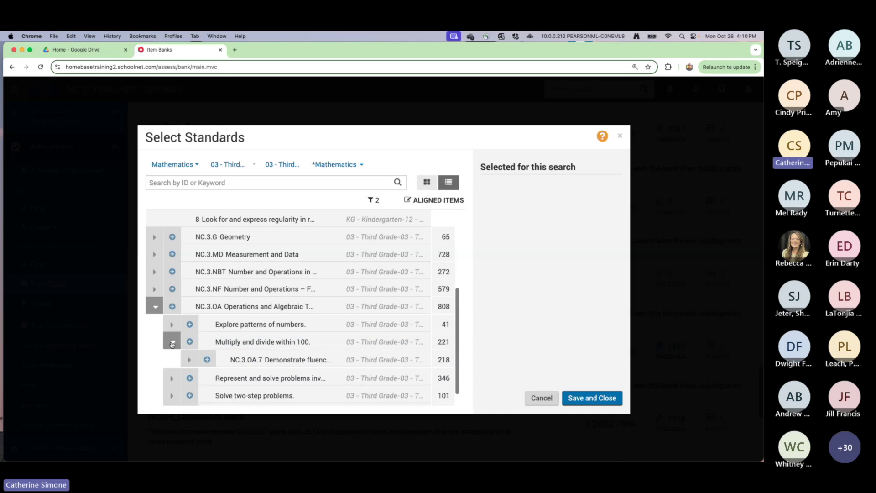
{"action": "left_click", "coordinate": [189, 360]}
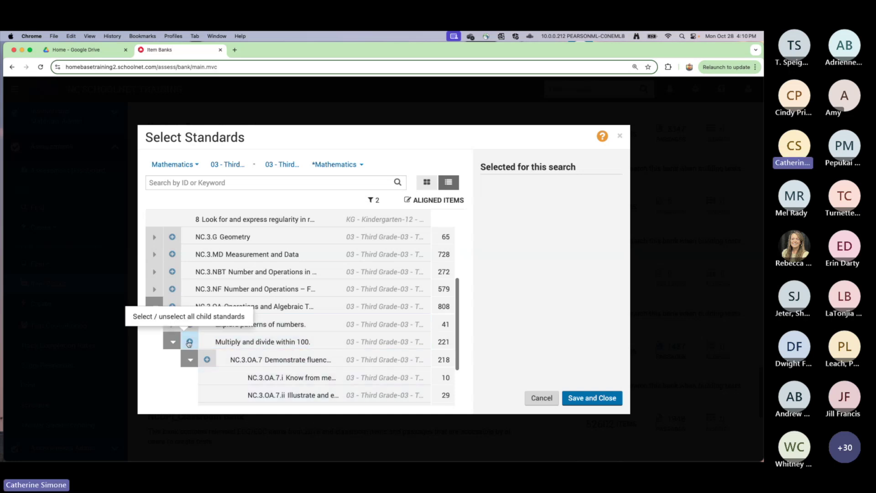
{"action": "left_click", "coordinate": [328, 383]}
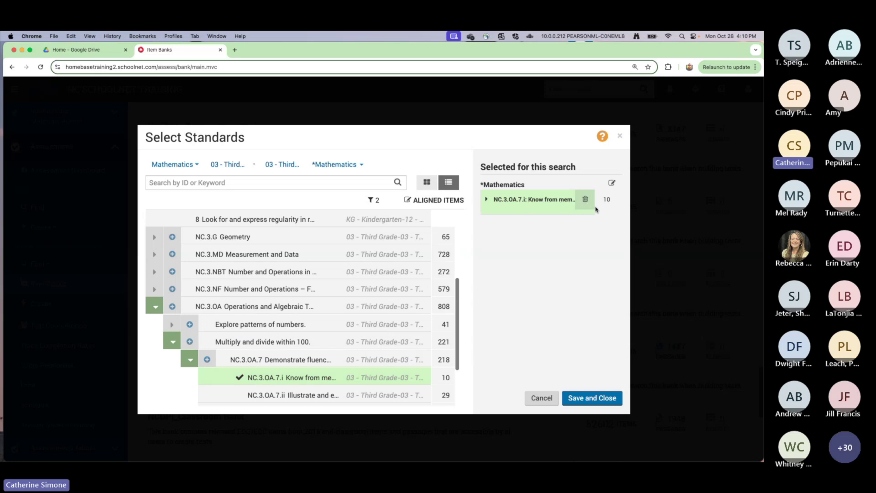
{"action": "left_click", "coordinate": [206, 359]}
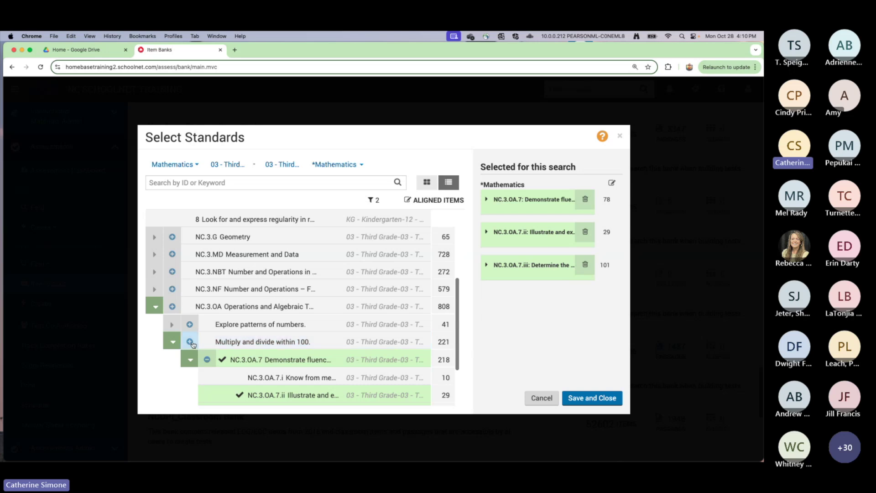
{"action": "left_click", "coordinate": [189, 342]}
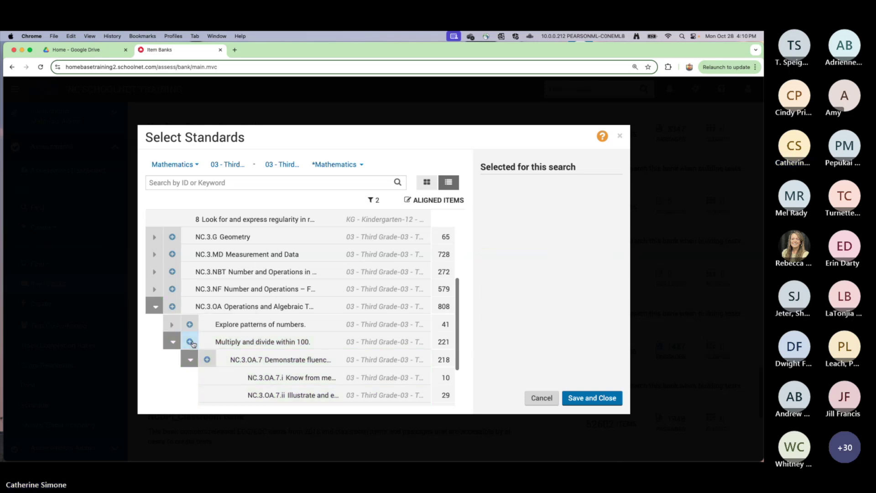
{"action": "left_click", "coordinate": [595, 401]}
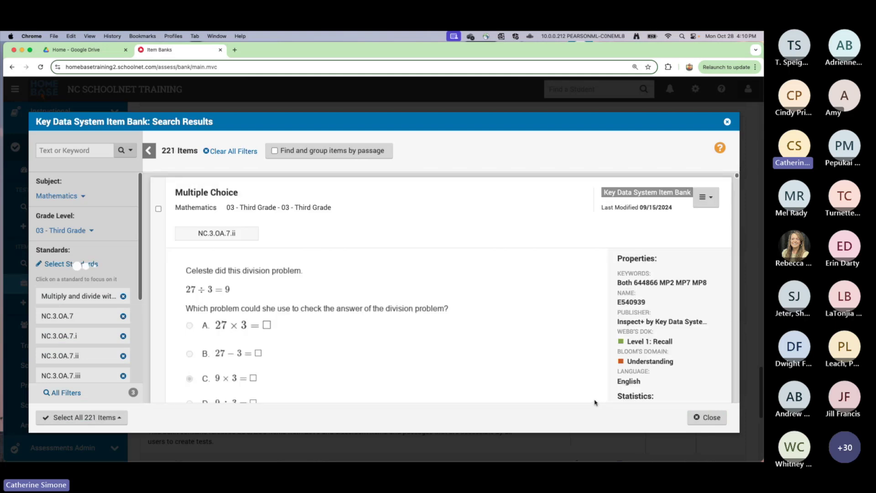
- Select the 27 ÷ 3 = 9 and 40 ÷ 5 = 8 multiple-choice items and view the actions available for them
{"action": "scroll", "coordinate": [364, 338], "scroll_direction": "down", "scroll_amount": 1}
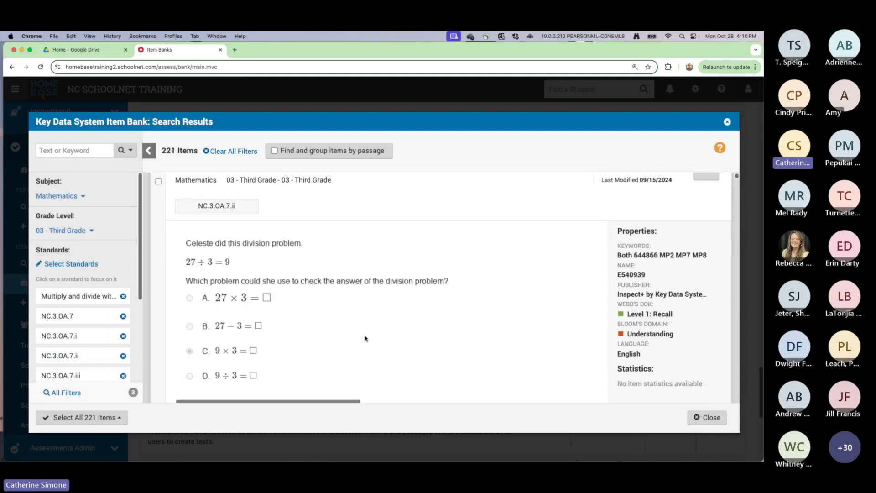
{"action": "scroll", "coordinate": [365, 338], "scroll_direction": "up", "scroll_amount": 1}
{"action": "left_click", "coordinate": [176, 294]}
{"action": "scroll", "coordinate": [176, 294], "scroll_direction": "down", "scroll_amount": 10}
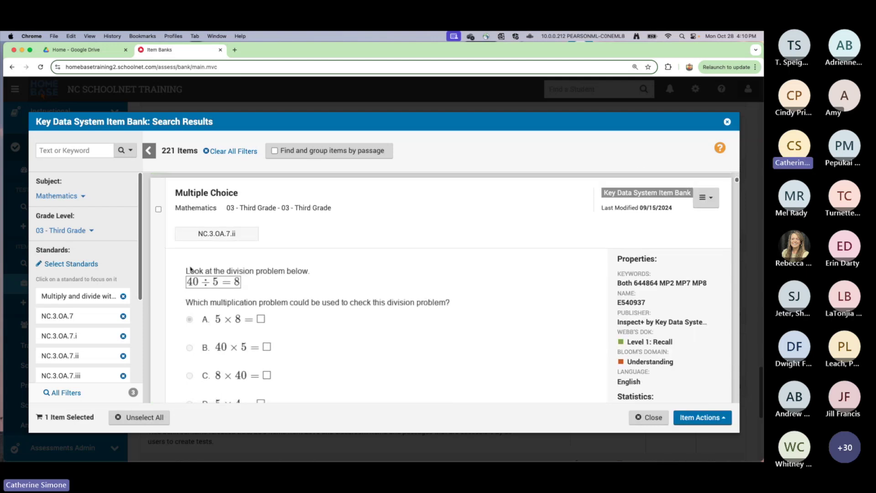
{"action": "left_click", "coordinate": [158, 209]}
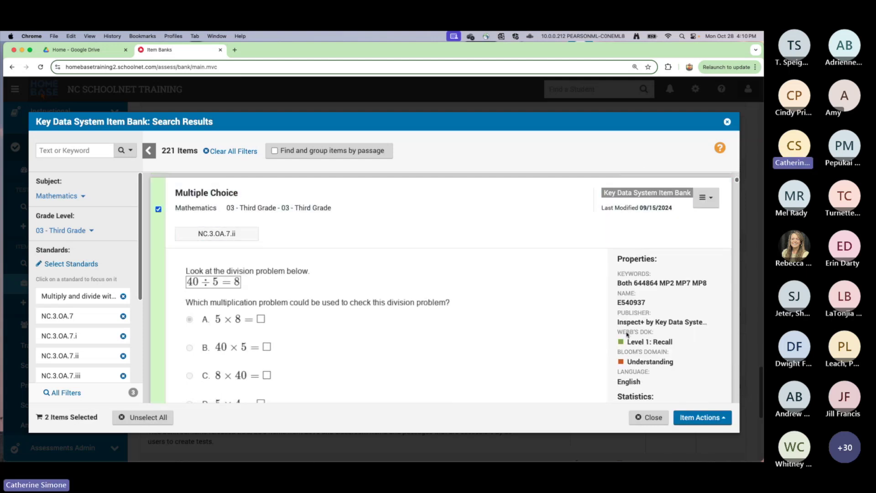
{"action": "left_click", "coordinate": [710, 419]}
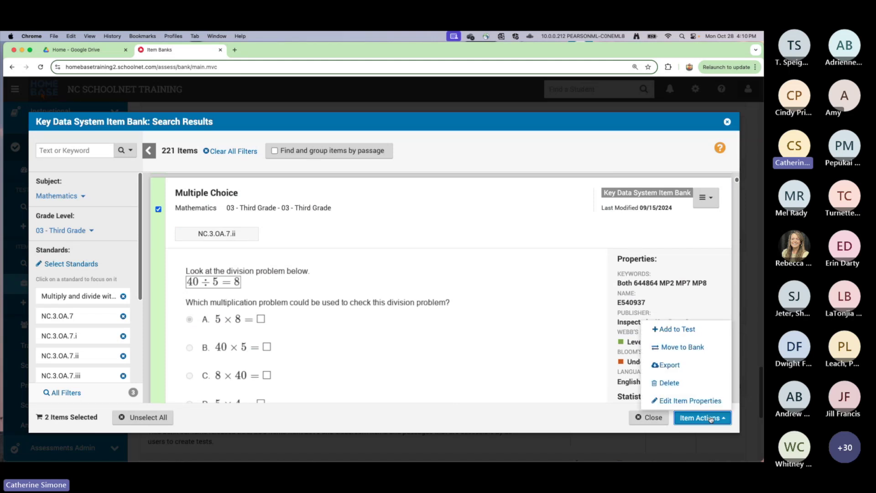
{"action": "left_click", "coordinate": [551, 348]}
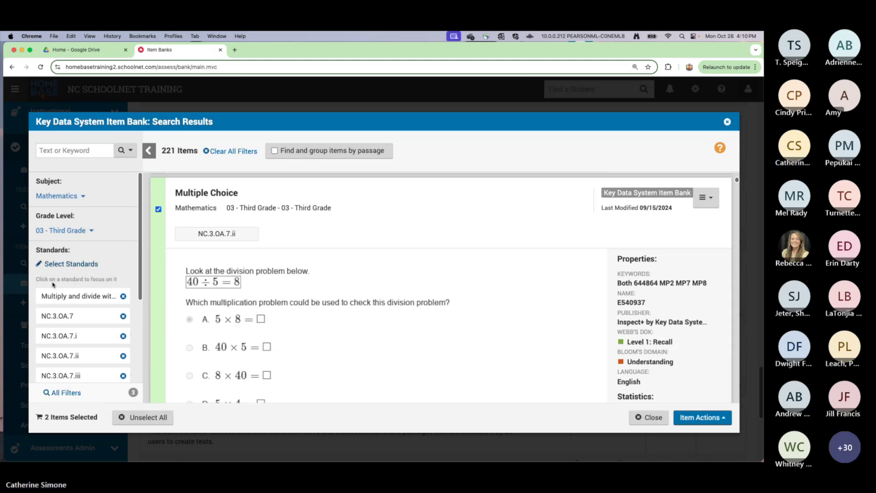
- In the item bank's full set of filters, limit the item types to Multiple Choice and Gridded
{"action": "left_click", "coordinate": [76, 394]}
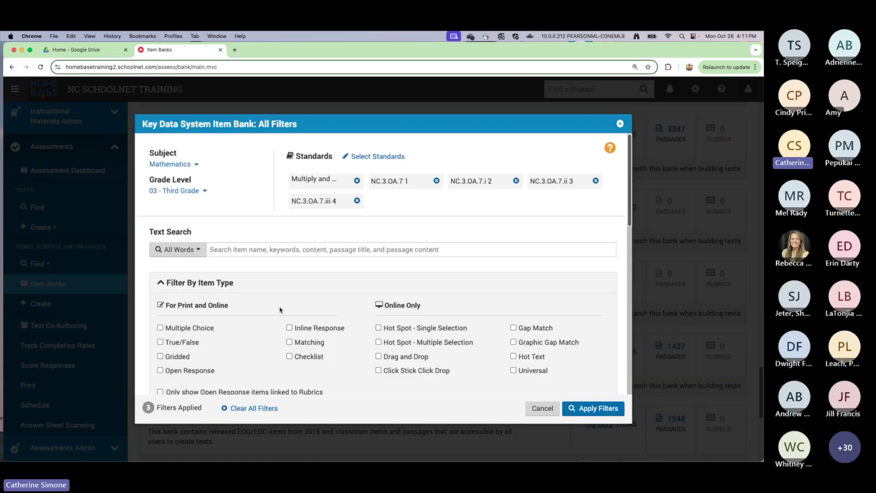
{"action": "scroll", "coordinate": [280, 311], "scroll_direction": "down", "scroll_amount": 1}
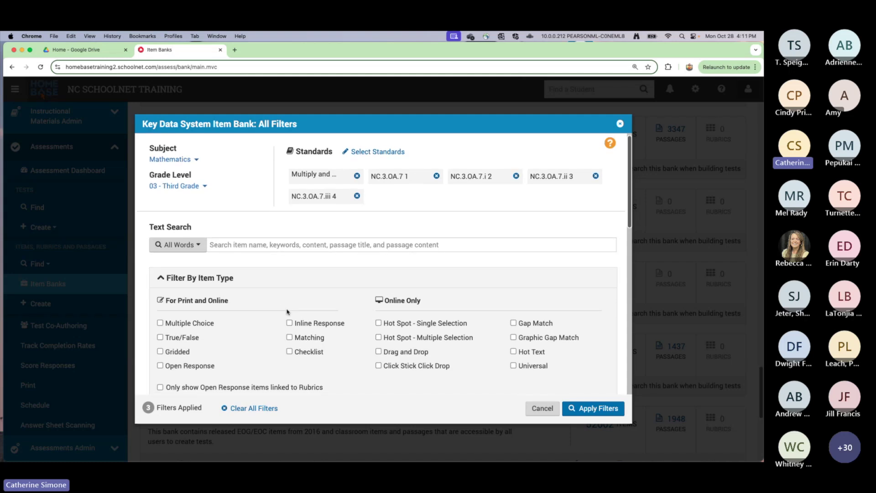
{"action": "left_click", "coordinate": [160, 323]}
{"action": "left_click", "coordinate": [160, 351]}
- Examine the remaining item property and statistics filters, including the choices for Authored Difficulty and Question Language
{"action": "scroll", "coordinate": [280, 339], "scroll_direction": "down", "scroll_amount": 3}
{"action": "scroll", "coordinate": [281, 338], "scroll_direction": "down", "scroll_amount": 8}
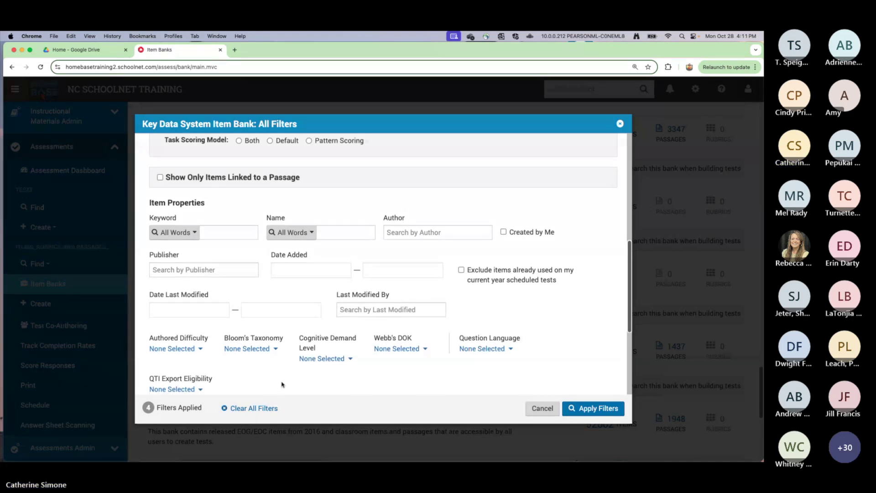
{"action": "scroll", "coordinate": [274, 365], "scroll_direction": "down", "scroll_amount": 3}
{"action": "left_click", "coordinate": [201, 270]}
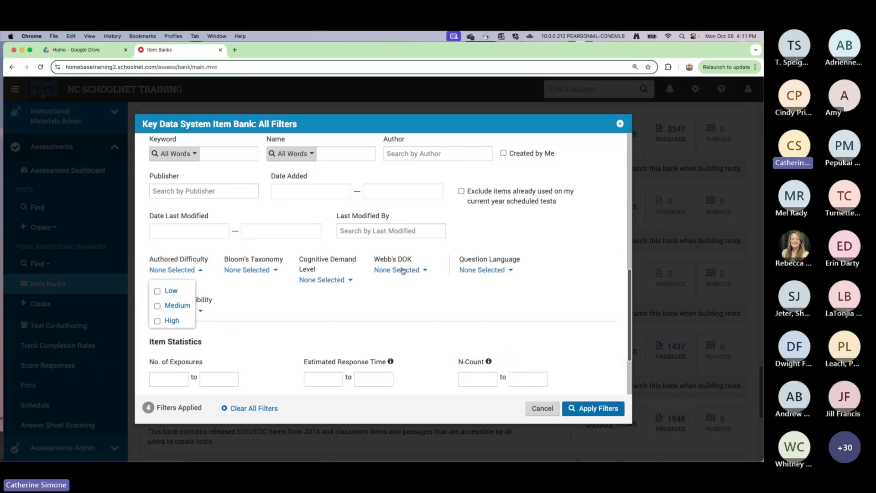
{"action": "left_click", "coordinate": [504, 271]}
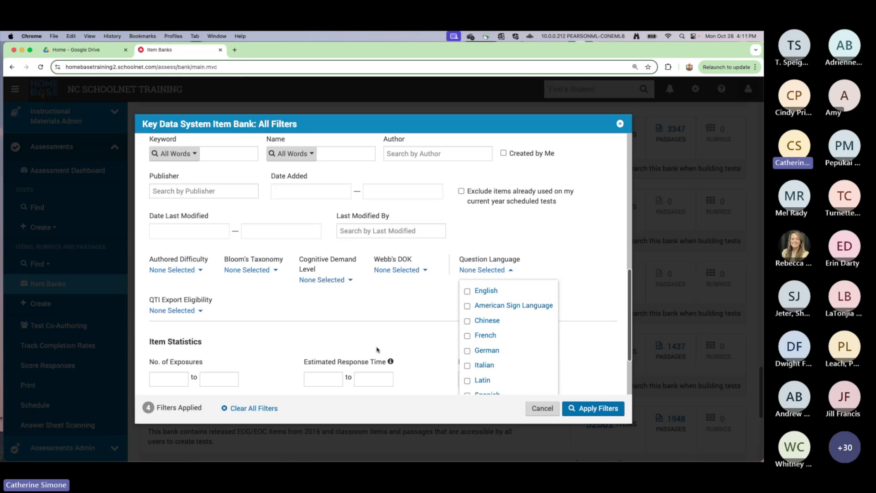
{"action": "left_click", "coordinate": [392, 319]}
{"action": "scroll", "coordinate": [392, 320], "scroll_direction": "down", "scroll_amount": 2}
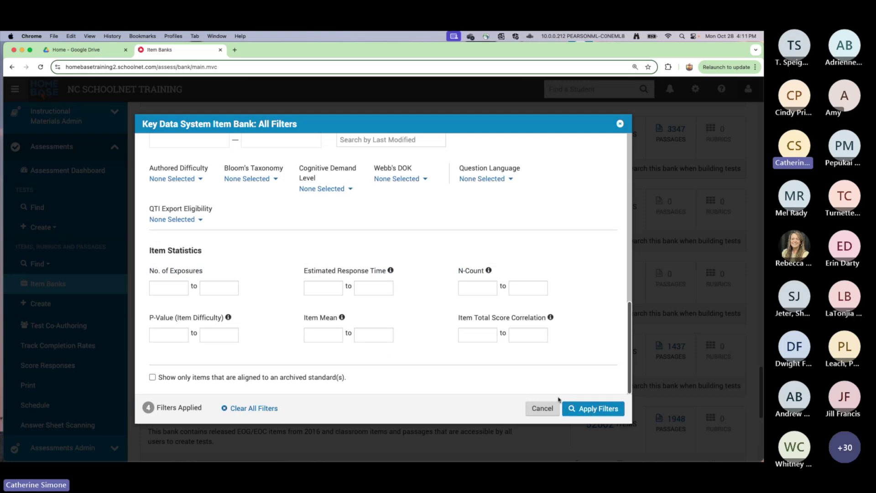
- Check the chosen item types and apply the filters to the item bank search
{"action": "scroll", "coordinate": [354, 357], "scroll_direction": "up", "scroll_amount": 7}
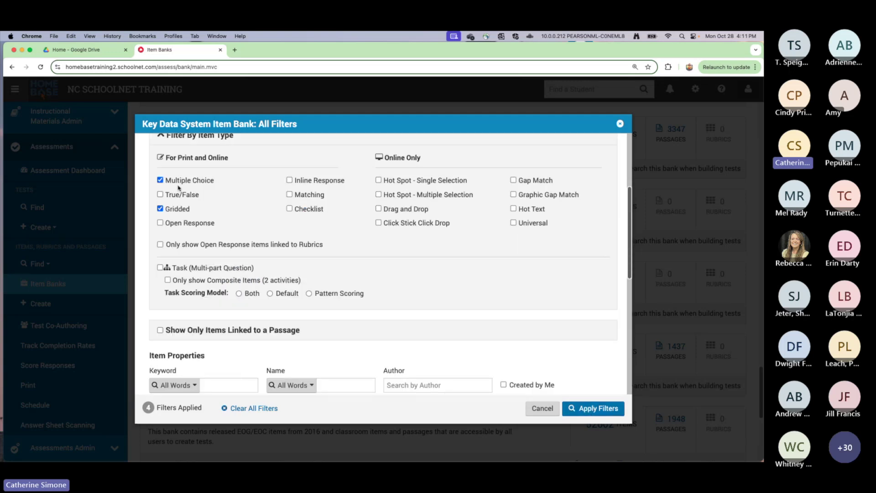
{"action": "scroll", "coordinate": [545, 319], "scroll_direction": "down", "scroll_amount": 3}
{"action": "left_click", "coordinate": [593, 409]}
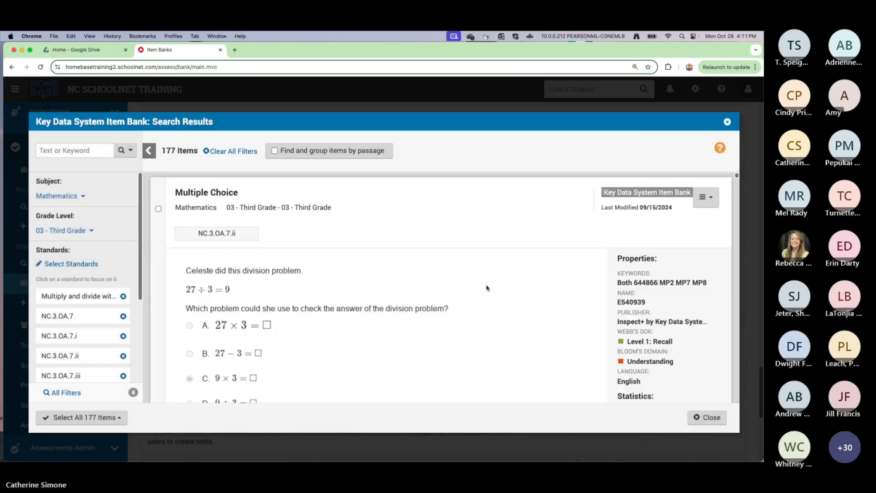
- Select the 27 ÷ 3 = 9 and 40 ÷ 5 = 8 multiple-choice items and choose to add them to a test
{"action": "left_click", "coordinate": [157, 209]}
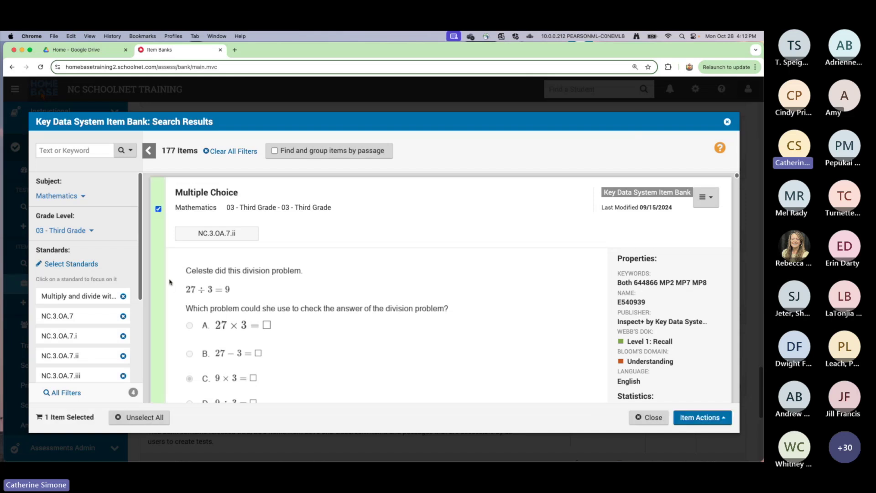
{"action": "scroll", "coordinate": [171, 282], "scroll_direction": "down", "scroll_amount": 5}
{"action": "left_click", "coordinate": [158, 255]}
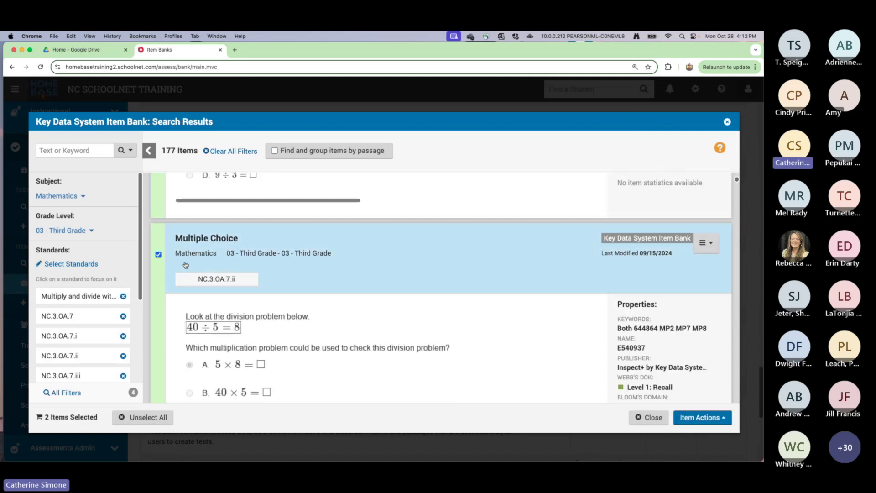
{"action": "left_click", "coordinate": [718, 419]}
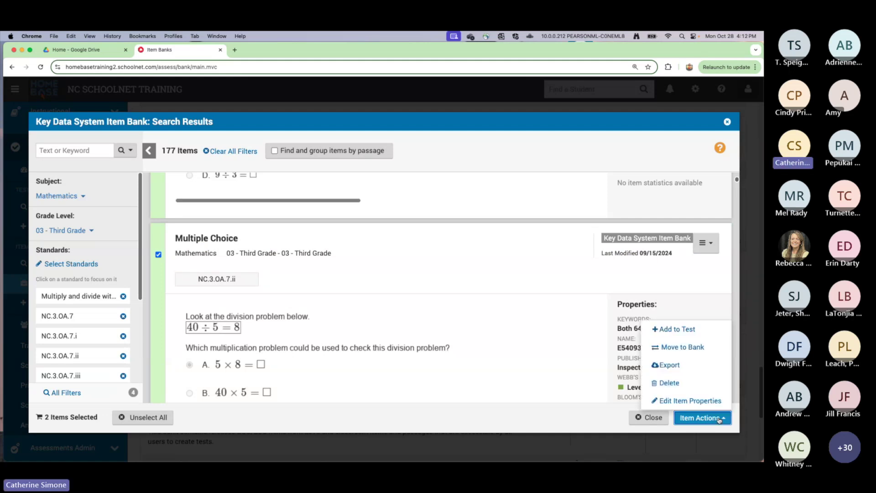
{"action": "left_click", "coordinate": [691, 330]}
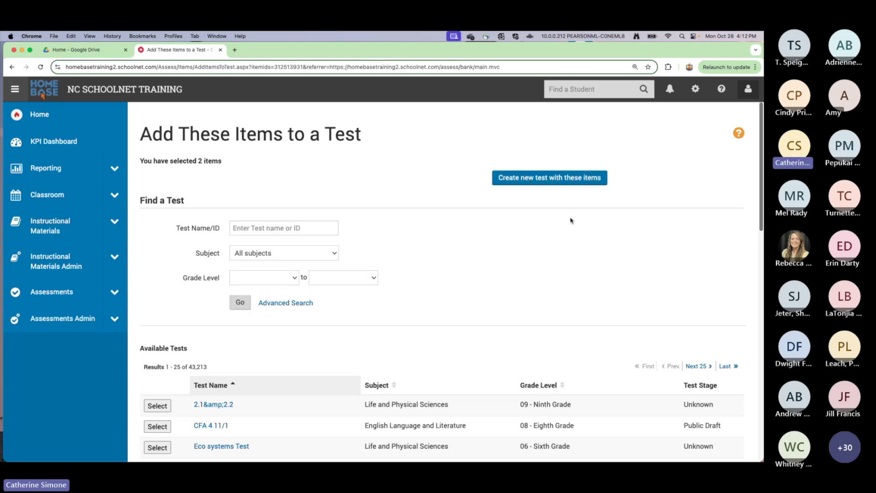
- Search the available tests for the name "Math Copy" and look through the matches
{"action": "scroll", "coordinate": [553, 296], "scroll_direction": "down", "scroll_amount": 3}
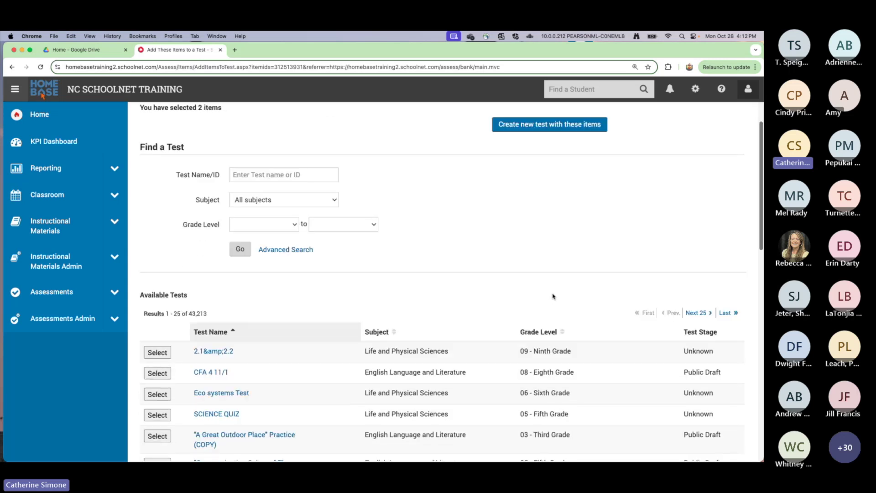
{"action": "scroll", "coordinate": [552, 297], "scroll_direction": "up", "scroll_amount": 2}
{"action": "left_click", "coordinate": [321, 212]}
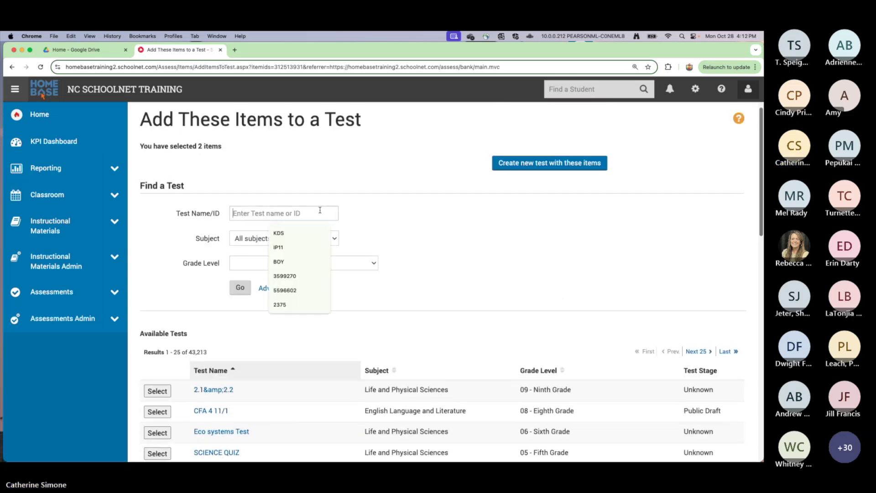
{"action": "type", "text": "M"}
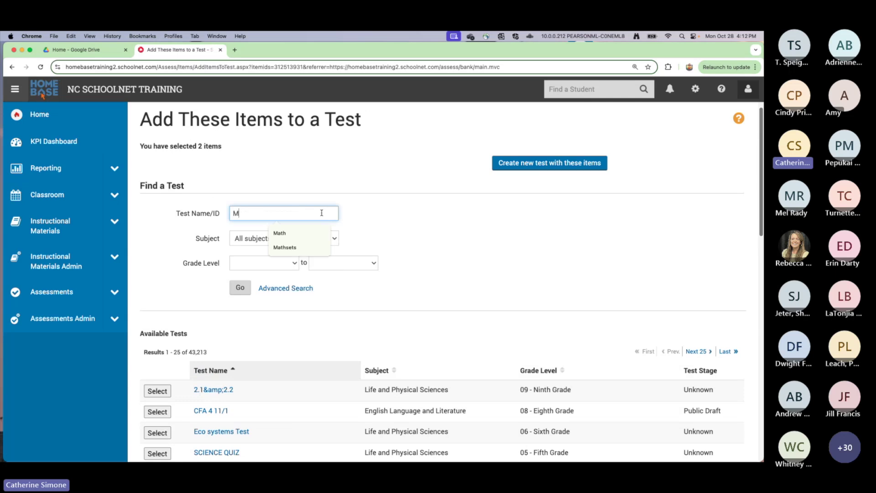
{"action": "type", "text": "ath Copy"}
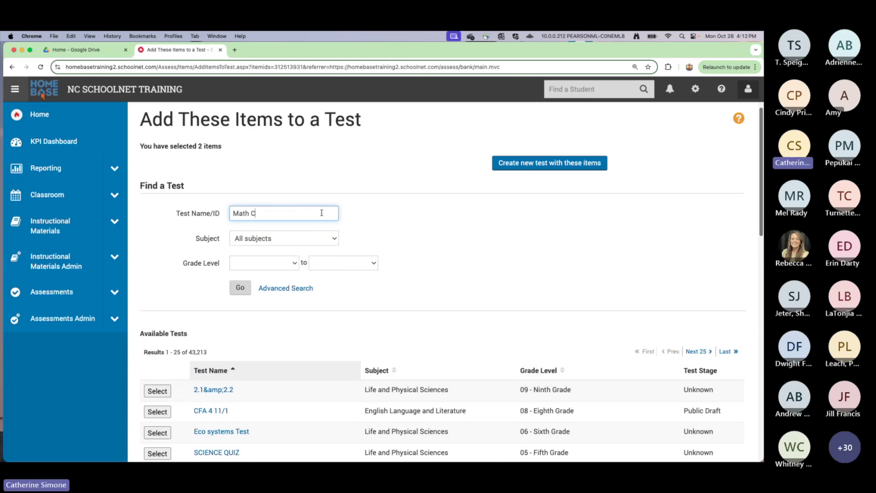
{"action": "left_click", "coordinate": [241, 289]}
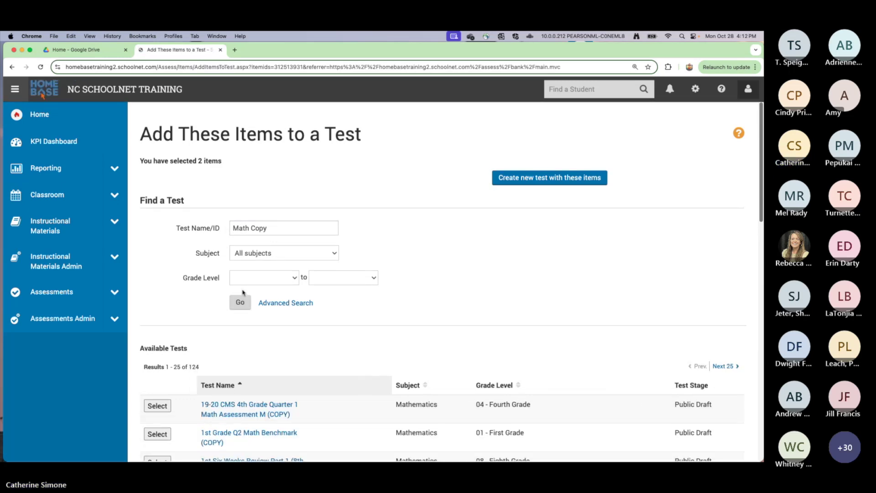
{"action": "scroll", "coordinate": [271, 377], "scroll_direction": "down", "scroll_amount": 5}
{"action": "scroll", "coordinate": [271, 378], "scroll_direction": "up", "scroll_amount": 5}
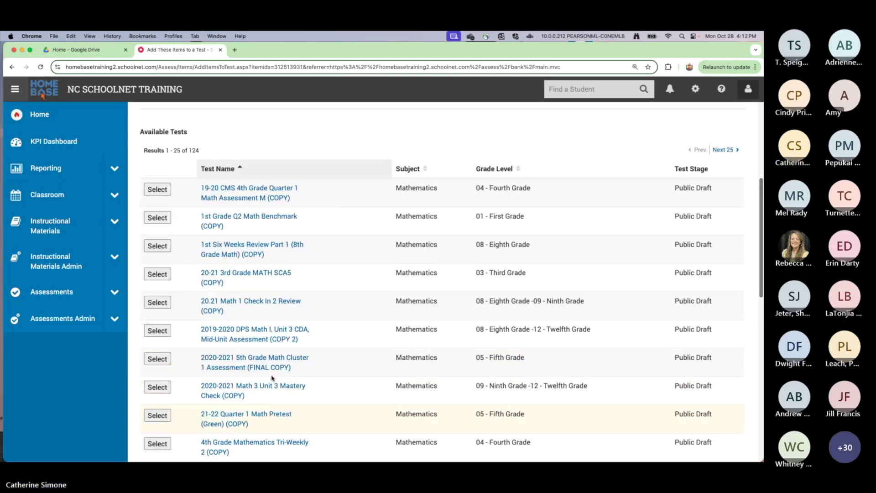
- Set the test search's subject to Mathematics and its grade level to 03 - Third Grade
{"action": "left_click", "coordinate": [284, 254]}
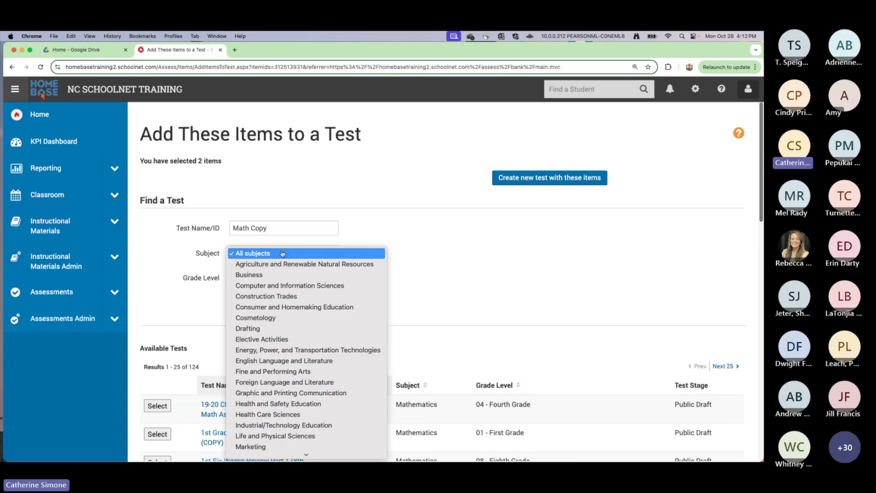
{"action": "scroll", "coordinate": [278, 408], "scroll_direction": "down", "scroll_amount": 2}
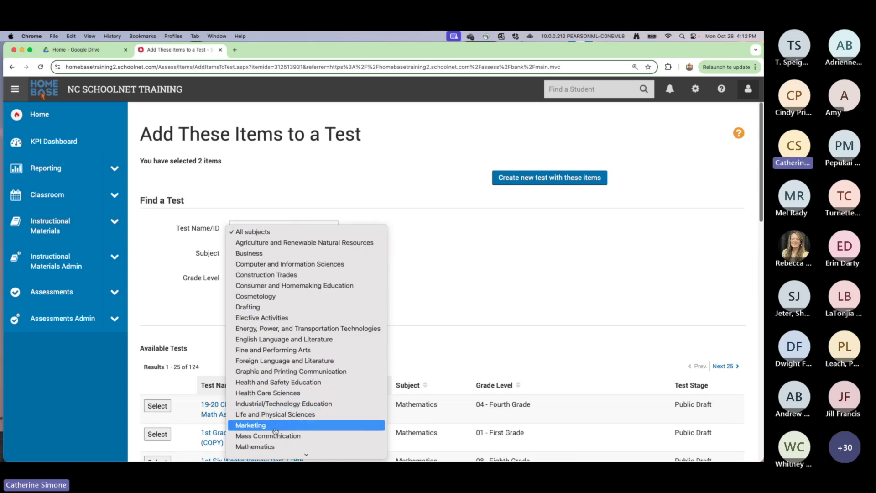
{"action": "left_click", "coordinate": [274, 446]}
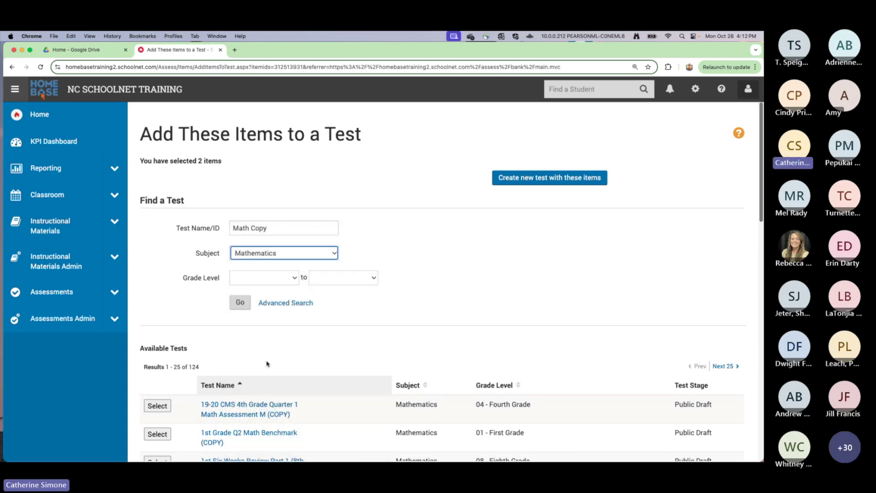
{"action": "left_click", "coordinate": [264, 281]}
{"action": "left_click", "coordinate": [263, 332]}
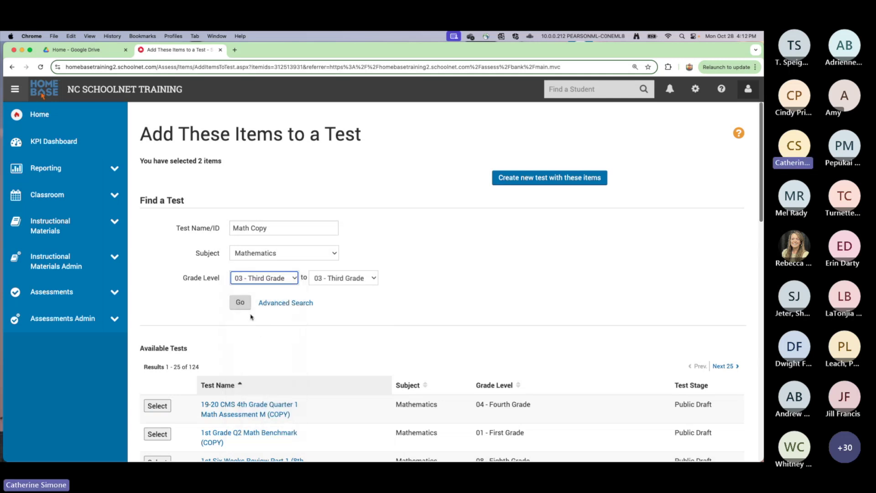
- Expand to the advanced test search, enter the test creator's last name and run the search
{"action": "left_click", "coordinate": [283, 304]}
{"action": "left_click", "coordinate": [283, 343]}
{"action": "left_click", "coordinate": [282, 368]}
{"action": "left_click", "coordinate": [240, 396]}
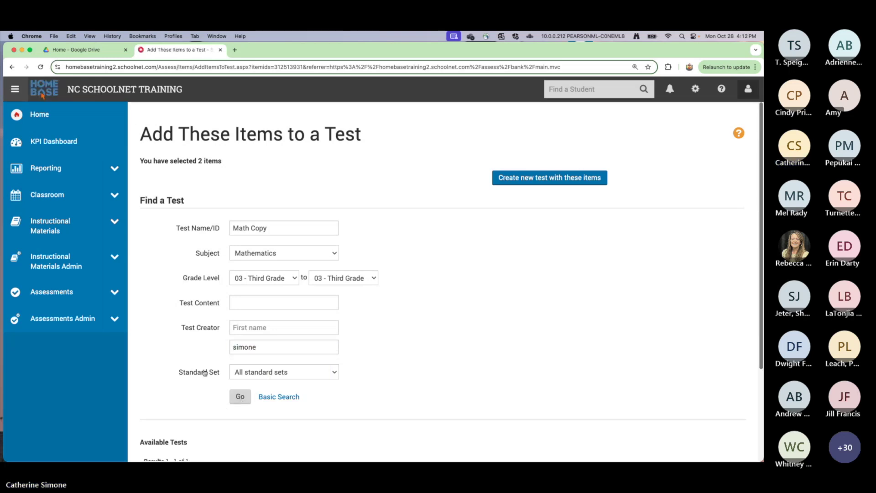
- Add the two selected items to the Math Copy Items test and confirm the addition
{"action": "scroll", "coordinate": [228, 383], "scroll_direction": "down", "scroll_amount": 3}
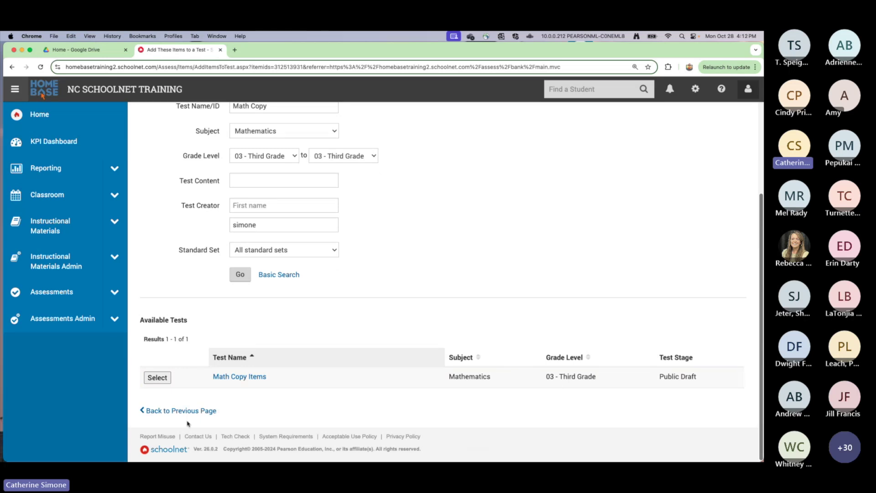
{"action": "left_click", "coordinate": [161, 381]}
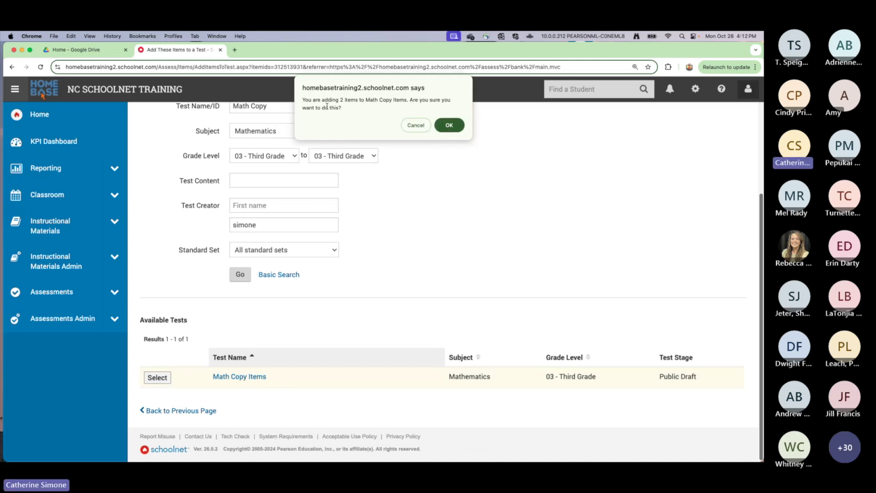
{"action": "left_click", "coordinate": [448, 126]}
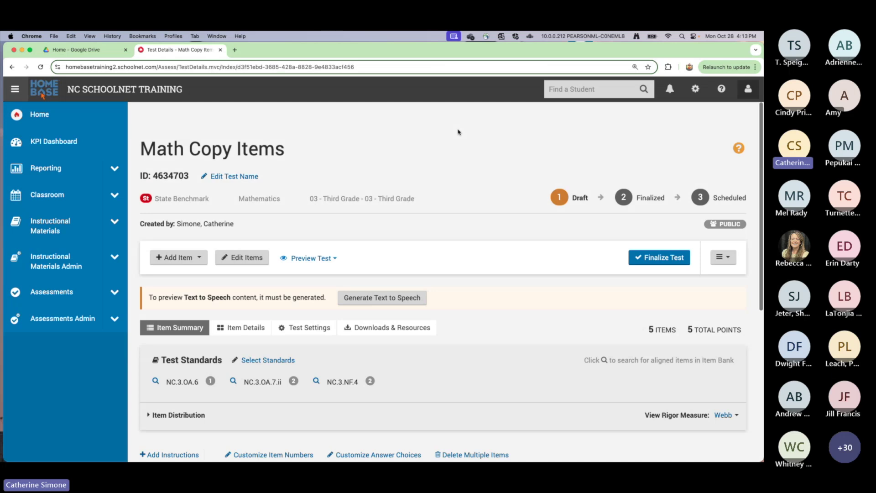
- Review the items in the Math Copy Items test, first in the item summary and then with full question content in the item details
{"action": "scroll", "coordinate": [429, 351], "scroll_direction": "down", "scroll_amount": 1}
{"action": "scroll", "coordinate": [428, 351], "scroll_direction": "down", "scroll_amount": 5}
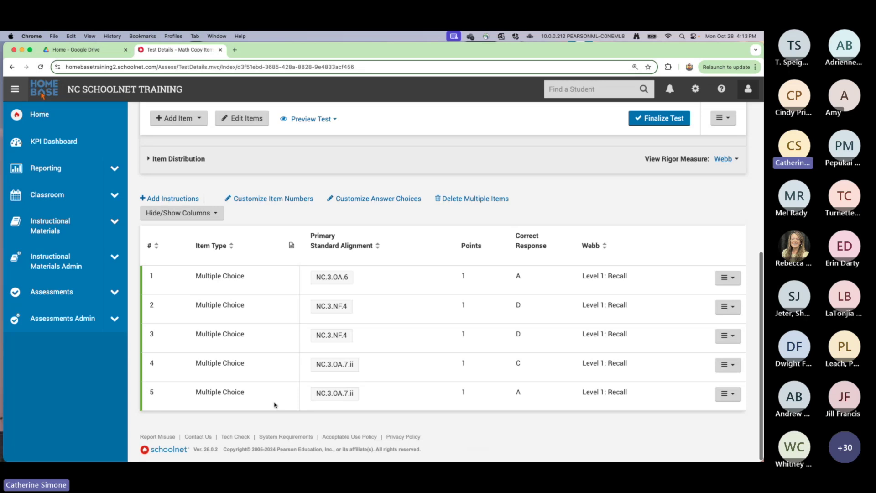
{"action": "scroll", "coordinate": [280, 413], "scroll_direction": "up", "scroll_amount": 3}
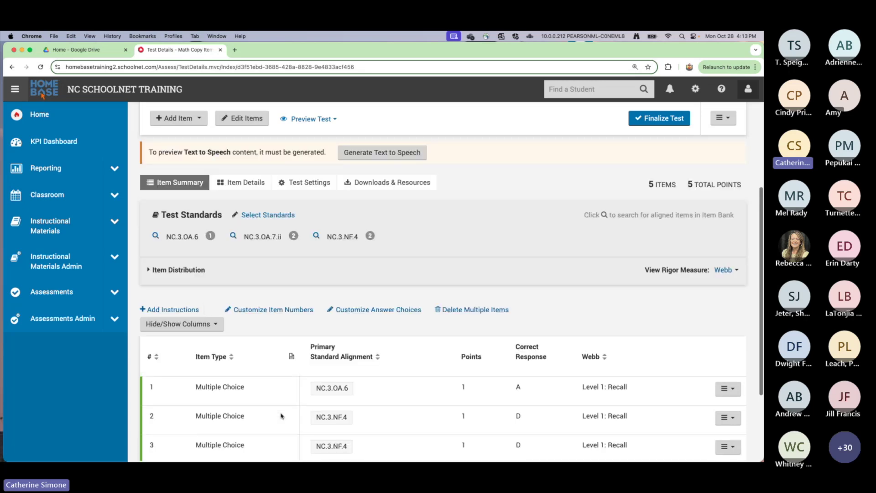
{"action": "scroll", "coordinate": [281, 415], "scroll_direction": "up", "scroll_amount": 3}
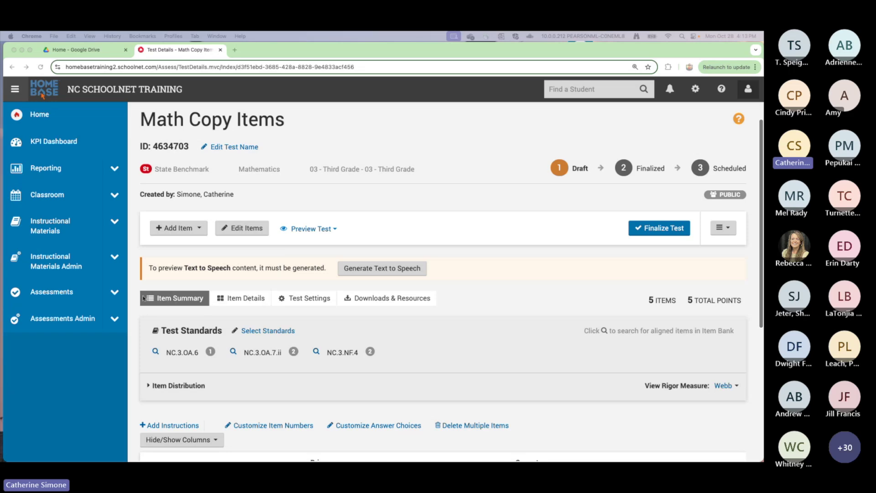
{"action": "left_click", "coordinate": [231, 298]}
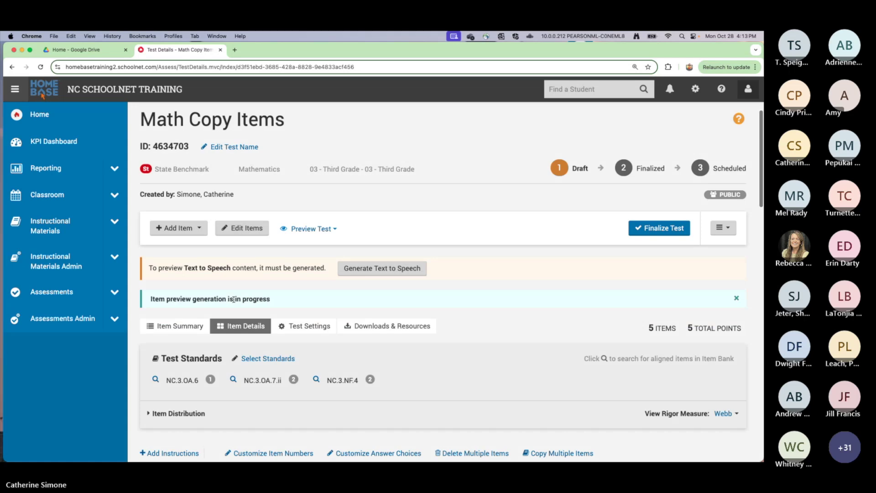
{"action": "scroll", "coordinate": [476, 341], "scroll_direction": "down", "scroll_amount": 5}
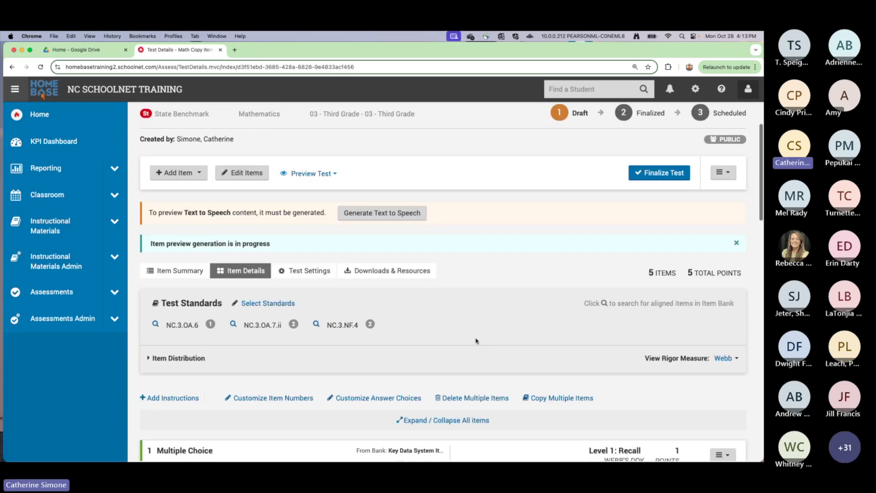
{"action": "scroll", "coordinate": [476, 341], "scroll_direction": "down", "scroll_amount": 2}
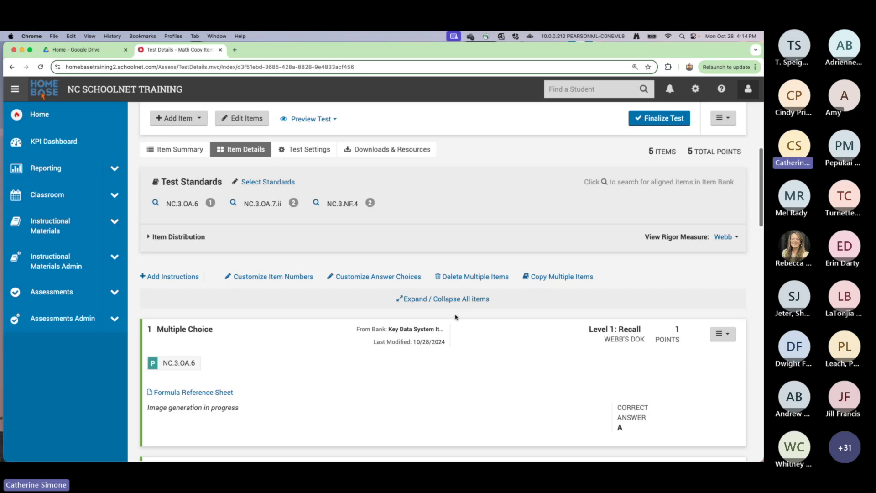
{"action": "scroll", "coordinate": [475, 299], "scroll_direction": "down", "scroll_amount": 1}
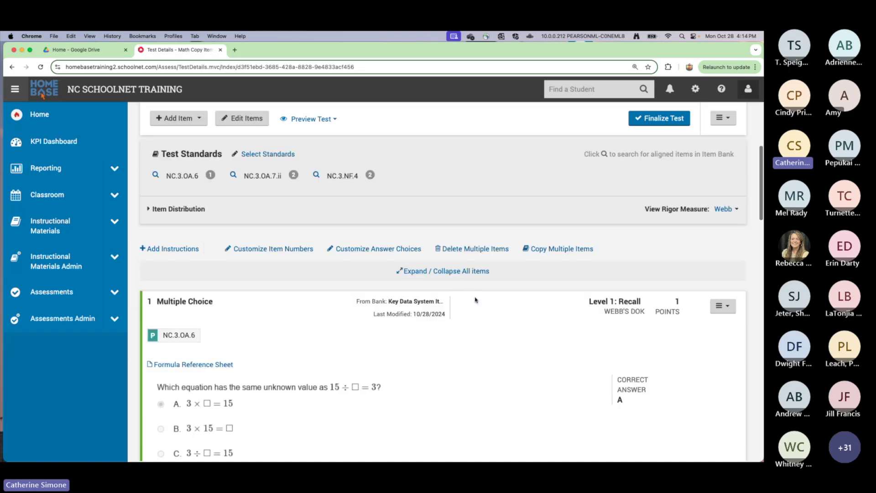
{"action": "scroll", "coordinate": [468, 389], "scroll_direction": "down", "scroll_amount": 5}
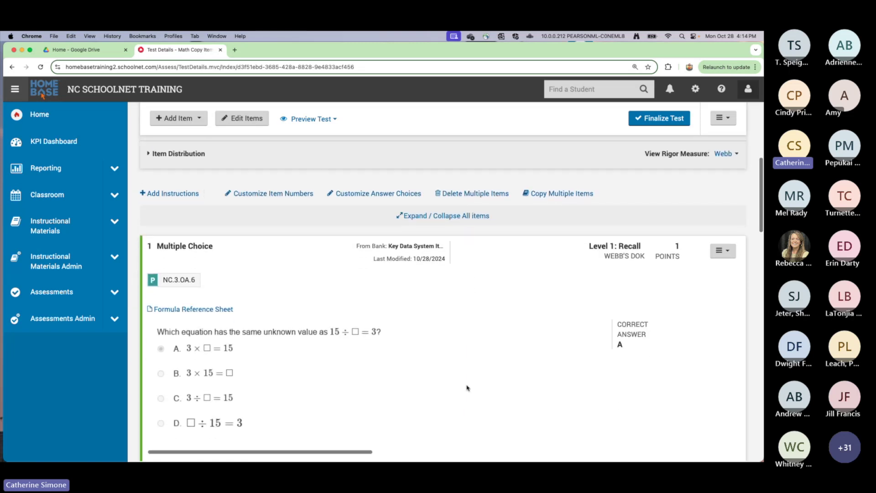
{"action": "scroll", "coordinate": [467, 388], "scroll_direction": "down", "scroll_amount": 3}
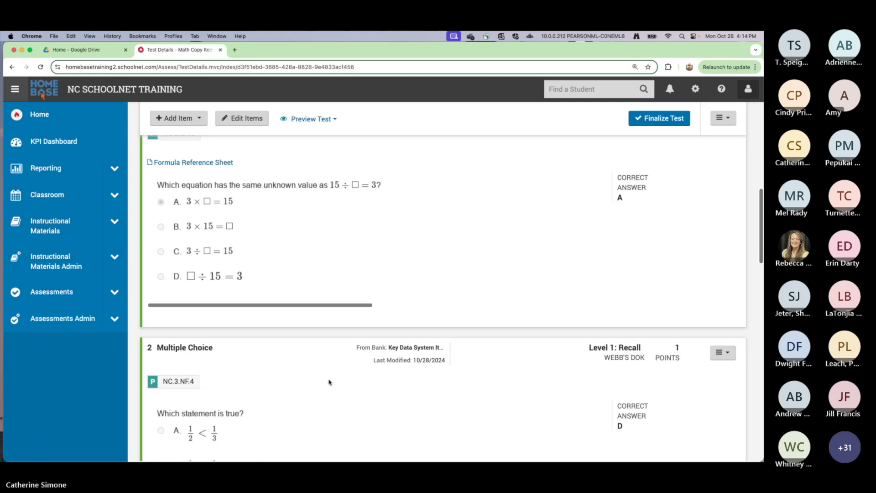
- Look through the question content, answer choices and correct answers of the items in the Math Copy Items test
{"action": "scroll", "coordinate": [330, 383], "scroll_direction": "down", "scroll_amount": 3}
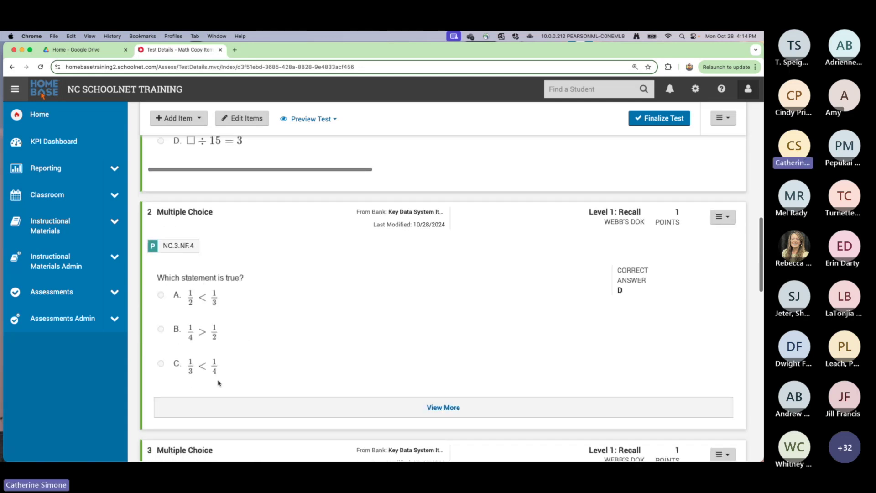
{"action": "scroll", "coordinate": [219, 384], "scroll_direction": "down", "scroll_amount": 5}
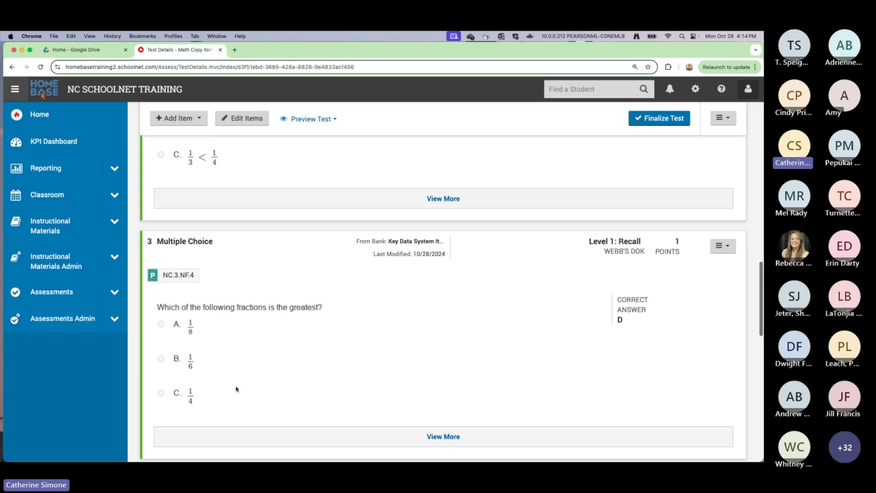
{"action": "scroll", "coordinate": [236, 389], "scroll_direction": "down", "scroll_amount": 7}
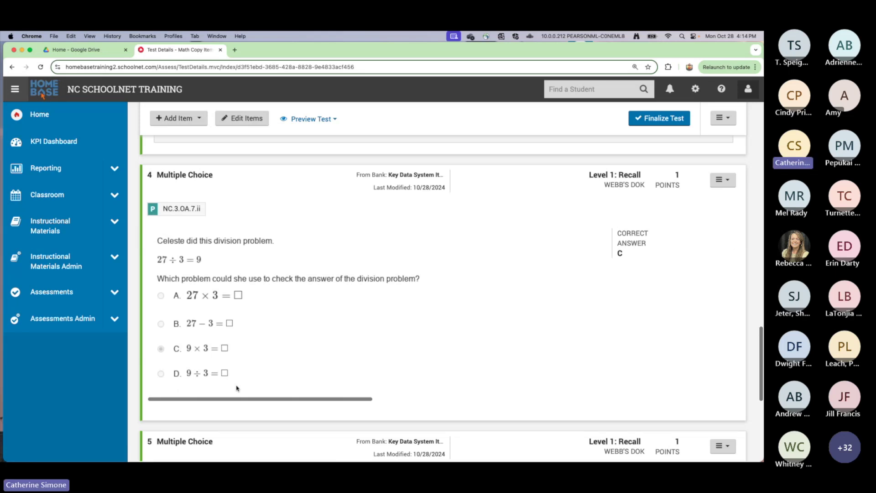
{"action": "scroll", "coordinate": [237, 389], "scroll_direction": "up", "scroll_amount": 4}
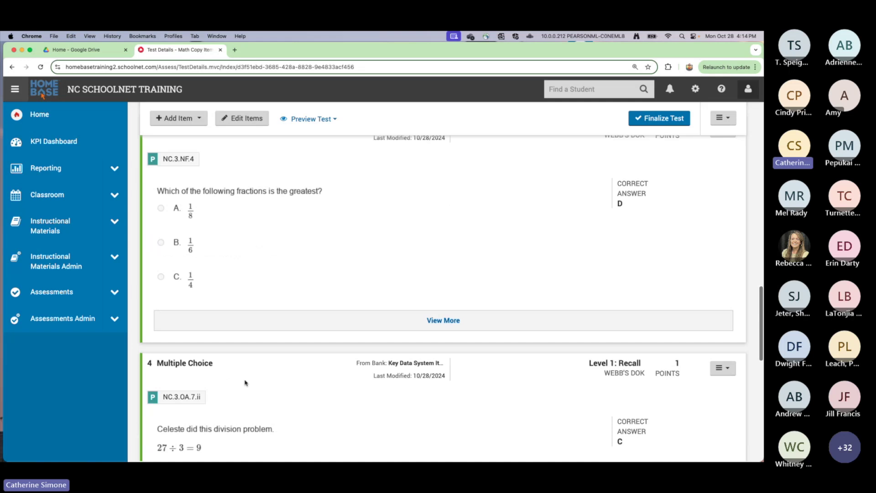
{"action": "scroll", "coordinate": [245, 382], "scroll_direction": "up", "scroll_amount": 2}
{"action": "scroll", "coordinate": [246, 382], "scroll_direction": "up", "scroll_amount": 15}
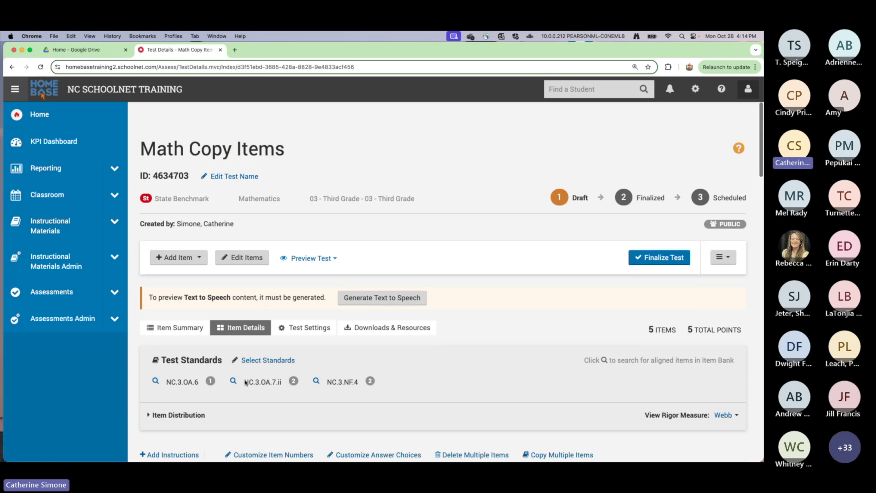
- Choose items 1 and 2 of the test for copying multiple items and confirm the copy
{"action": "scroll", "coordinate": [245, 382], "scroll_direction": "down", "scroll_amount": 5}
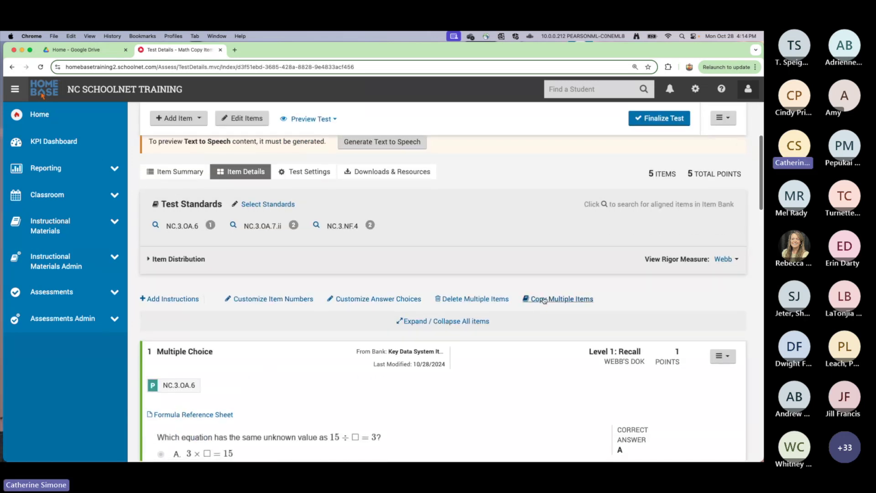
{"action": "left_click", "coordinate": [544, 299]}
{"action": "scroll", "coordinate": [330, 382], "scroll_direction": "down", "scroll_amount": 5}
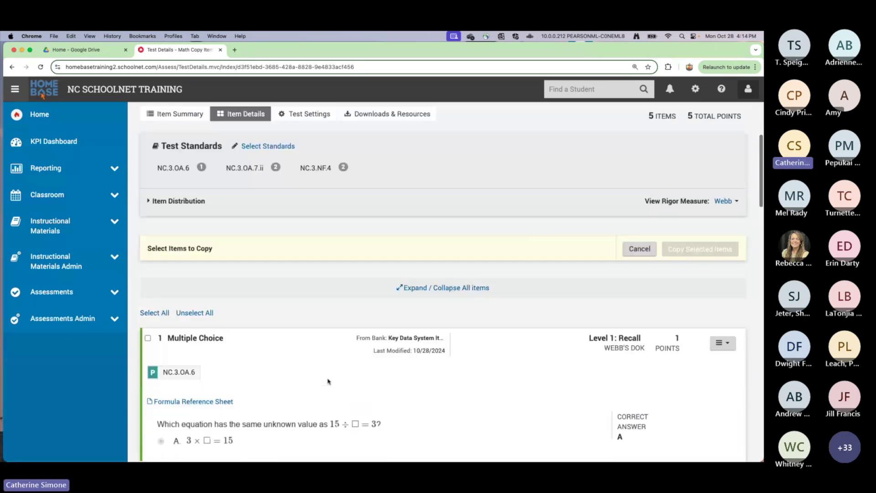
{"action": "left_click", "coordinate": [148, 278]}
{"action": "scroll", "coordinate": [197, 368], "scroll_direction": "down", "scroll_amount": 5}
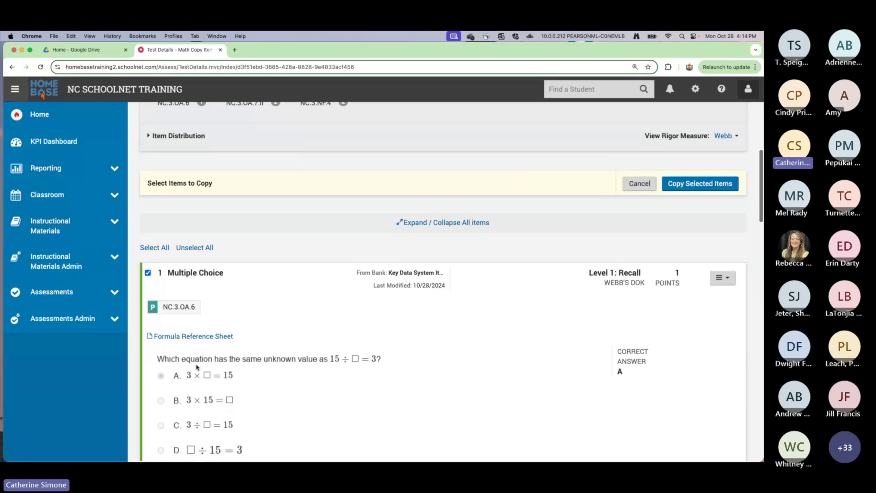
{"action": "left_click", "coordinate": [148, 267]}
{"action": "scroll", "coordinate": [401, 358], "scroll_direction": "up", "scroll_amount": 5}
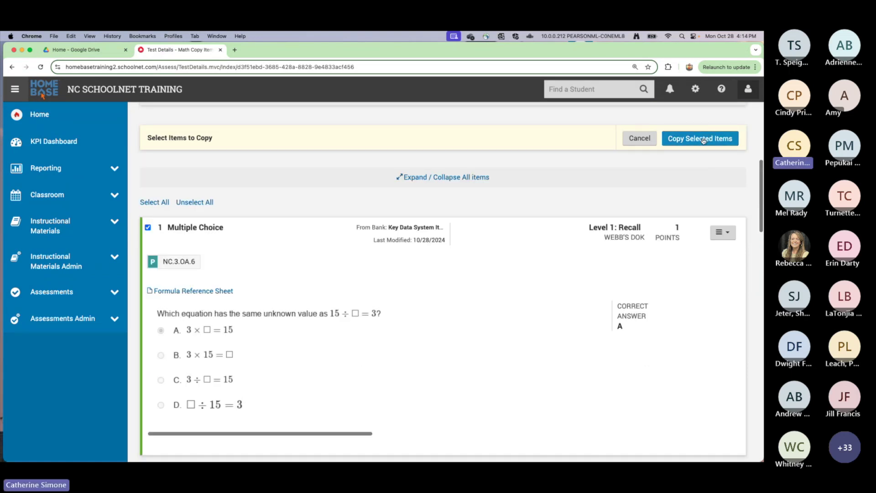
{"action": "left_click", "coordinate": [703, 139]}
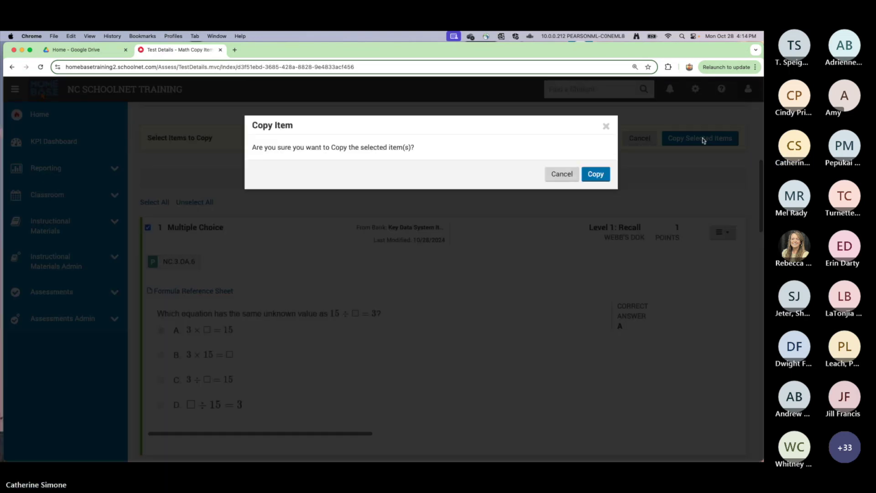
{"action": "left_click", "coordinate": [596, 175]}
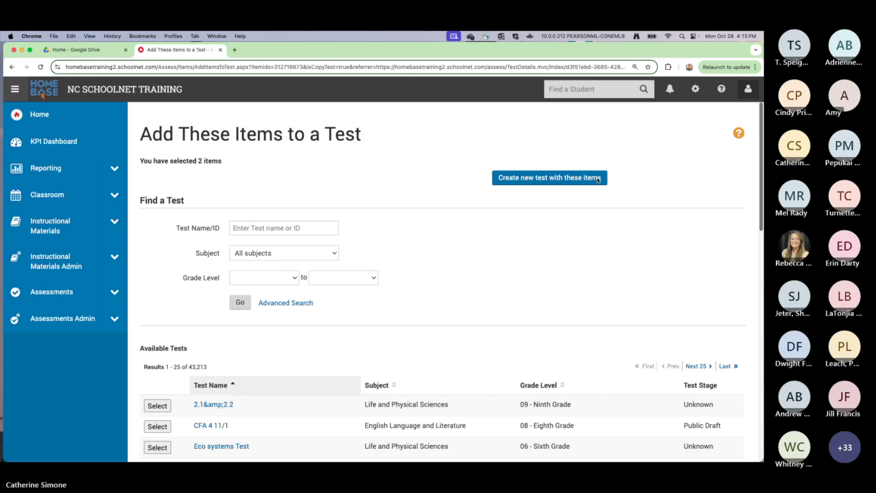
- Filter the destination test search to the Mathematics subject and grade level 03 - Third Grade
{"action": "left_click", "coordinate": [266, 257]}
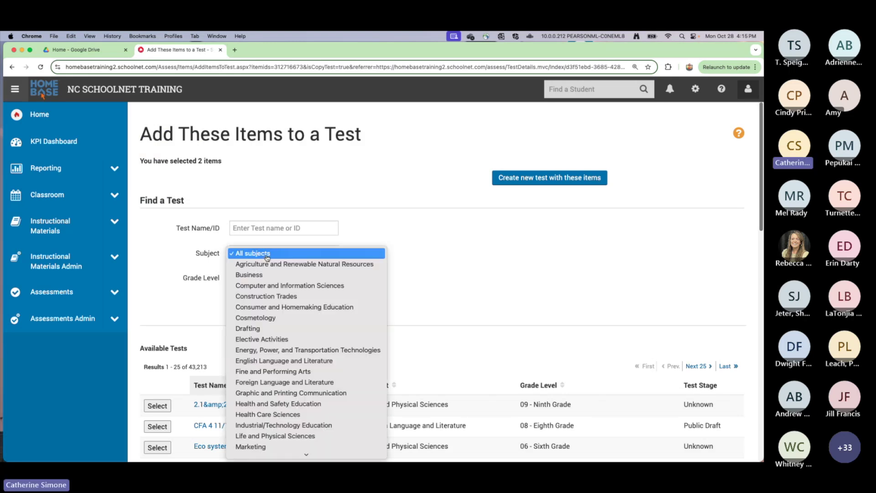
{"action": "scroll", "coordinate": [267, 392], "scroll_direction": "down", "scroll_amount": 2}
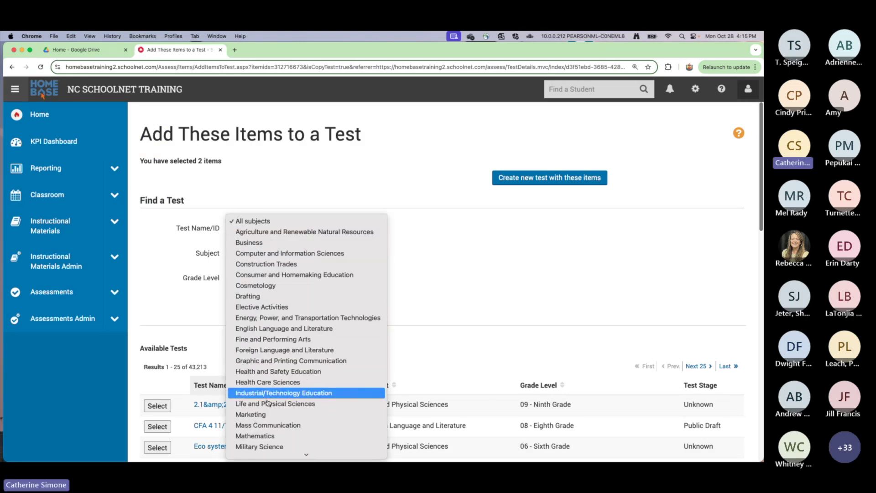
{"action": "left_click", "coordinate": [267, 436]}
{"action": "left_click", "coordinate": [263, 277]}
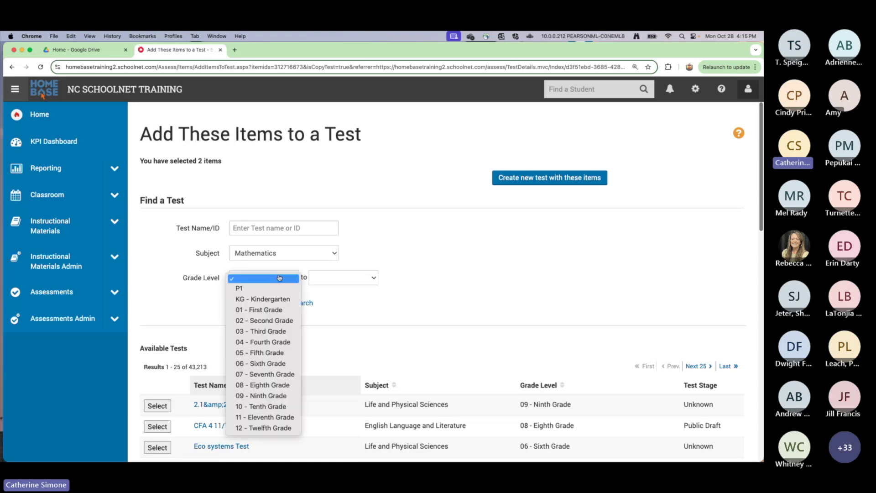
{"action": "left_click", "coordinate": [269, 331]}
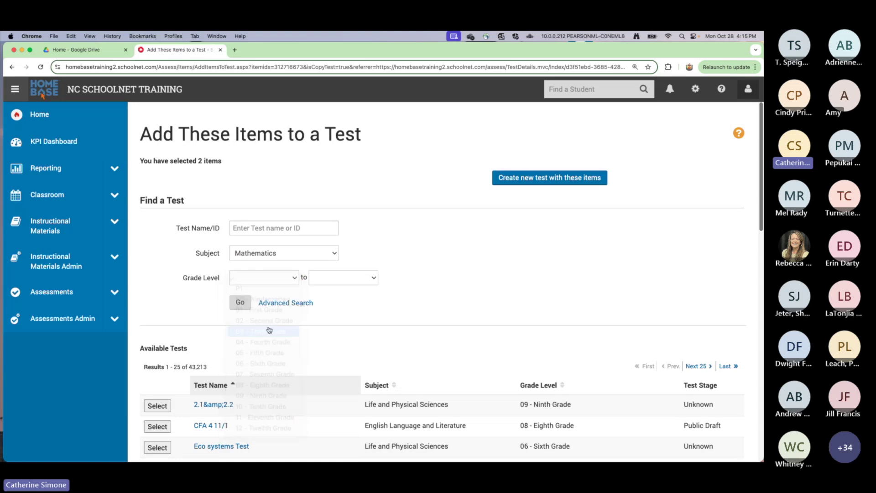
- Switch to the advanced search, fill in the test creator's last name and search for the destination test
{"action": "left_click", "coordinate": [272, 304]}
{"action": "left_click", "coordinate": [269, 351]}
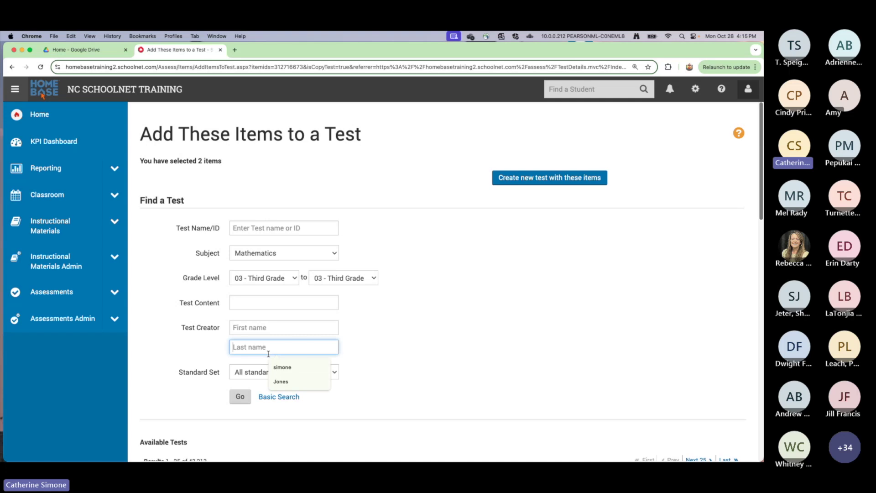
{"action": "left_click", "coordinate": [282, 367]}
{"action": "left_click", "coordinate": [246, 396]}
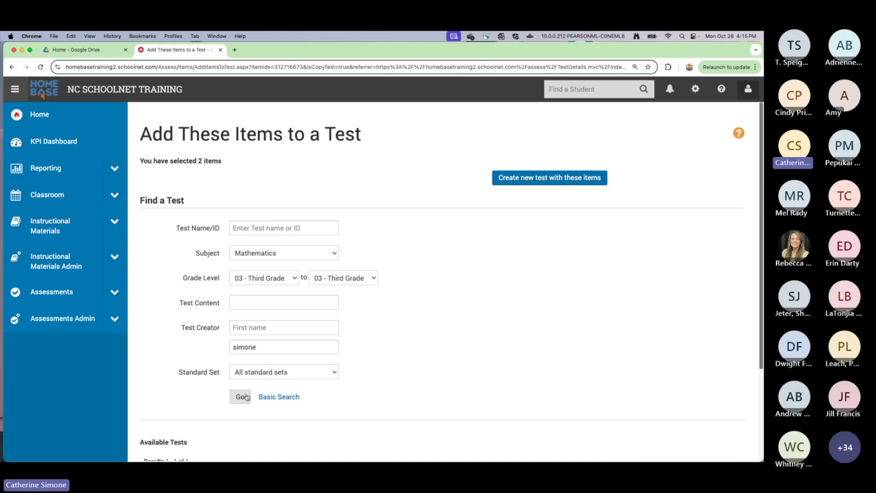
- Select Math Copy Items as the destination test and confirm adding the two copied items
{"action": "scroll", "coordinate": [179, 393], "scroll_direction": "down", "scroll_amount": 3}
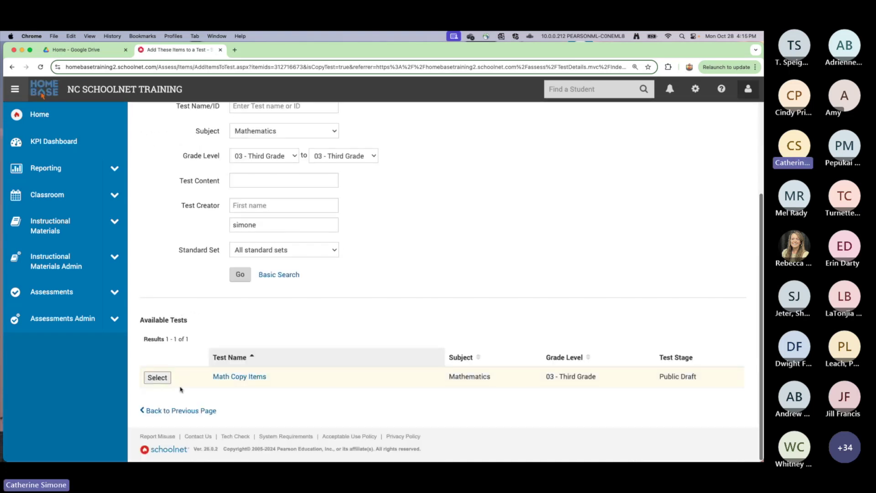
{"action": "left_click", "coordinate": [158, 378]}
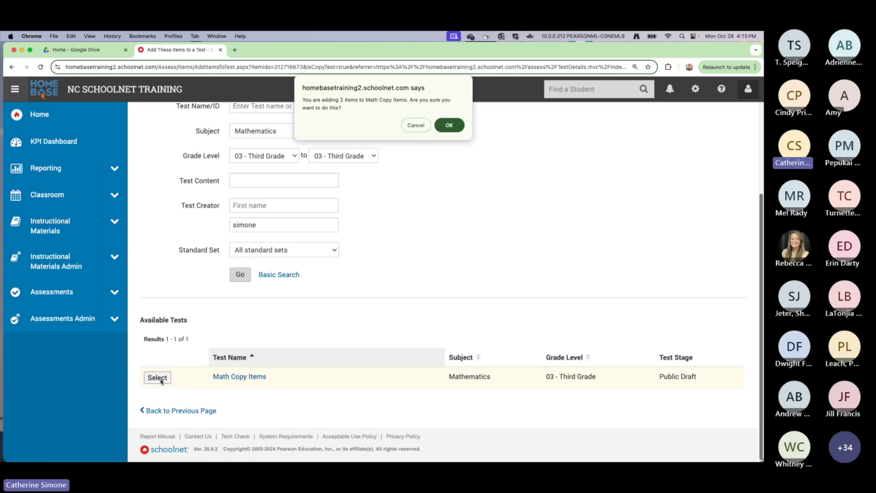
{"action": "left_click", "coordinate": [445, 130]}
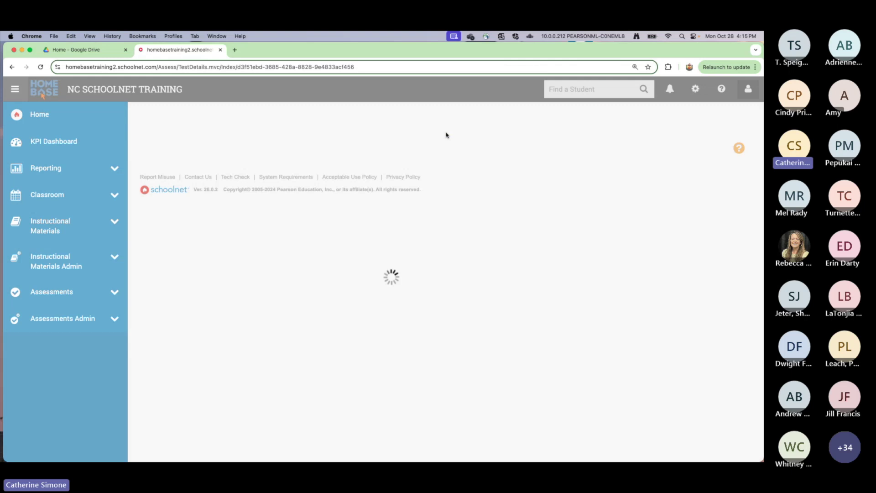
- Check the copied items at the end of the test in the item summary and in the item details
{"action": "scroll", "coordinate": [411, 348], "scroll_direction": "down", "scroll_amount": 6}
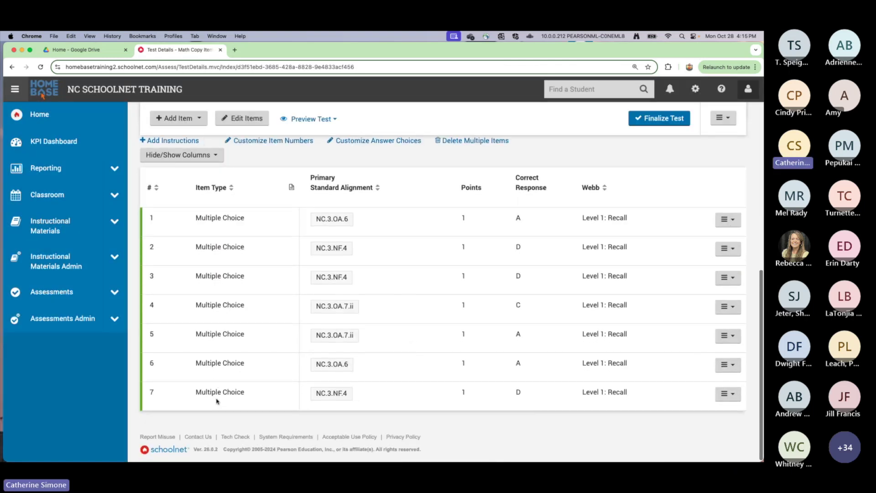
{"action": "scroll", "coordinate": [265, 314], "scroll_direction": "up", "scroll_amount": 4}
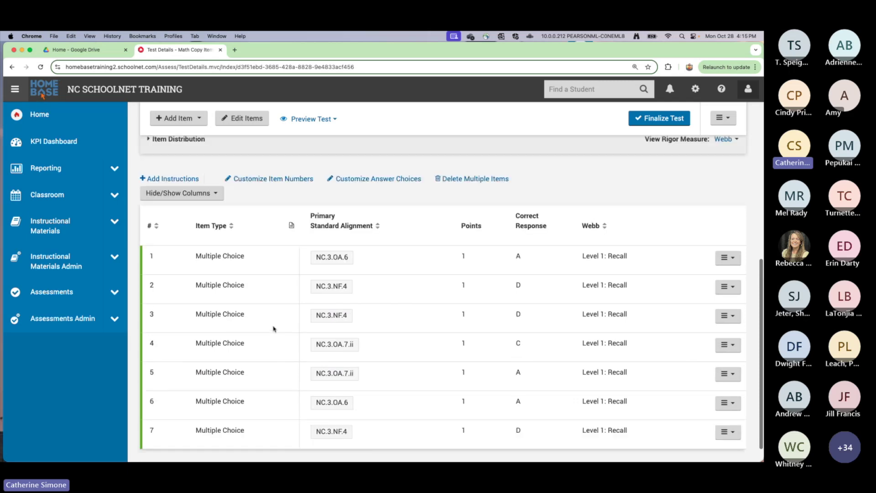
{"action": "left_click", "coordinate": [236, 162]}
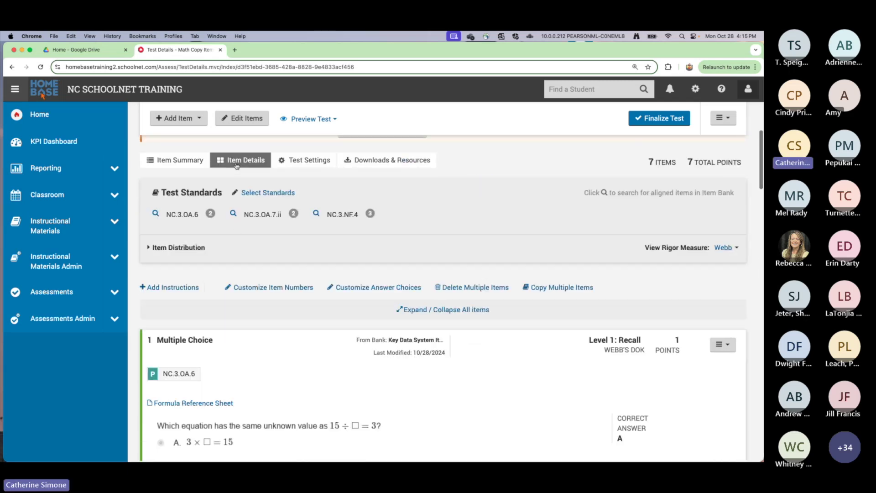
{"action": "scroll", "coordinate": [287, 343], "scroll_direction": "down", "scroll_amount": 3}
{"action": "scroll", "coordinate": [286, 343], "scroll_direction": "down", "scroll_amount": 7}
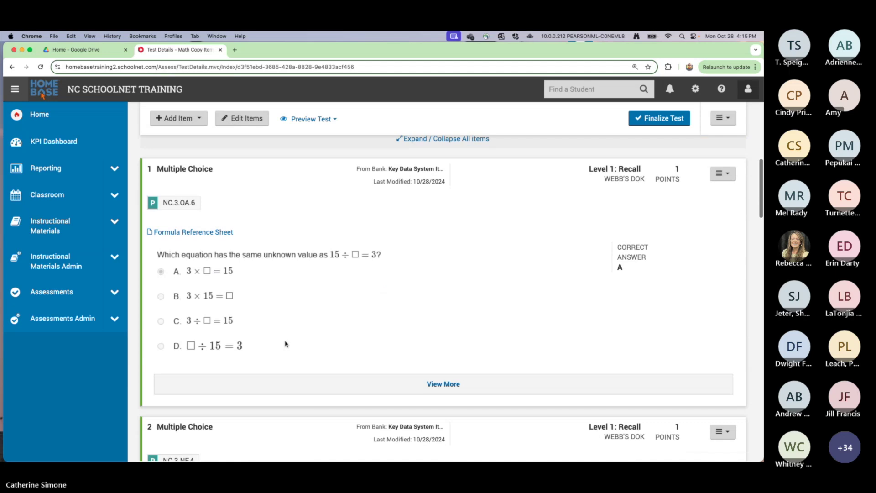
{"action": "scroll", "coordinate": [285, 343], "scroll_direction": "down", "scroll_amount": 15}
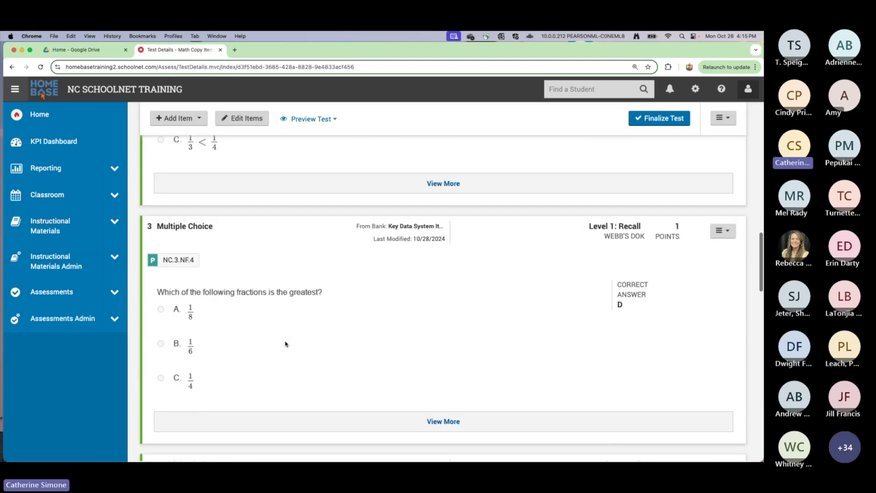
{"action": "scroll", "coordinate": [286, 343], "scroll_direction": "down", "scroll_amount": 6}
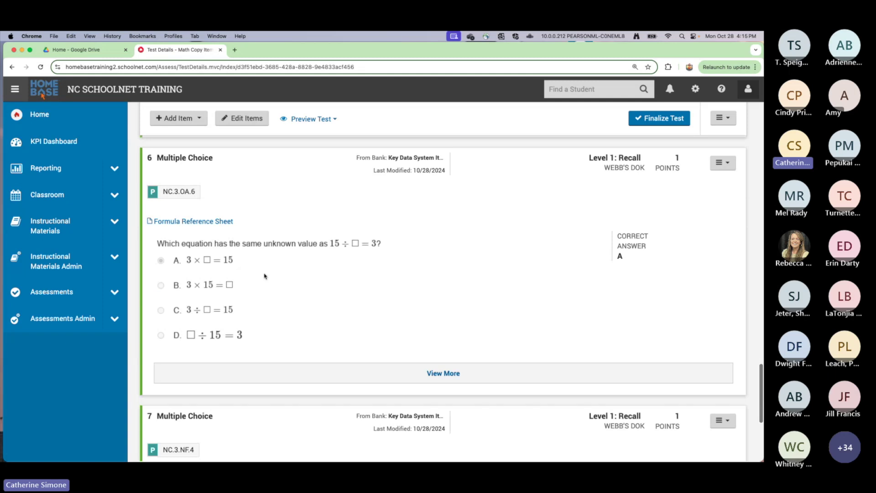
- Open item 6 for editing and place the text cursor at the end of its question content
{"action": "left_click", "coordinate": [724, 165]}
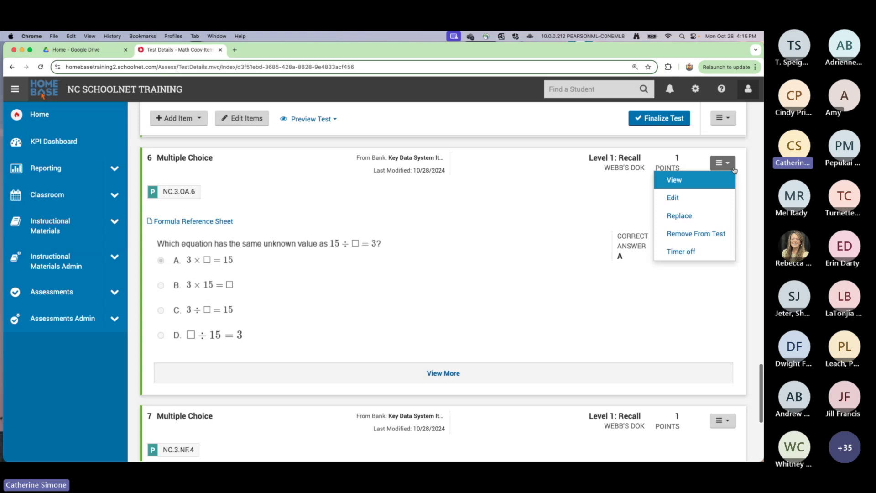
{"action": "left_click", "coordinate": [672, 197]}
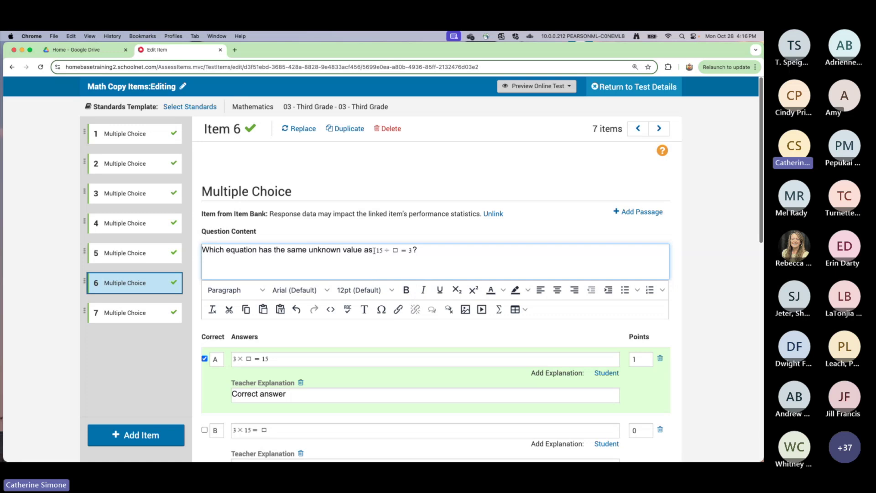
{"action": "left_click", "coordinate": [423, 251]}
{"action": "left_click", "coordinate": [426, 251]}
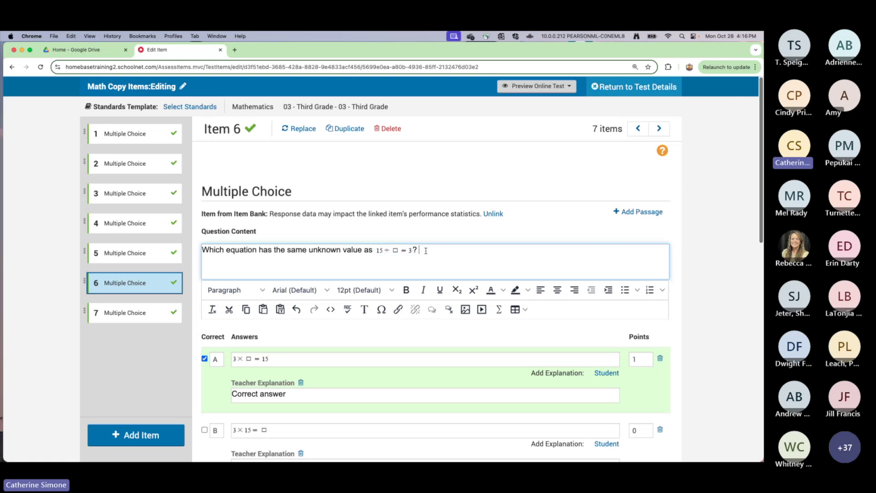
- Insert the equation 18 ÷ □ = 3 at the end of item 6's question content with the equation editor
{"action": "left_click", "coordinate": [499, 310]}
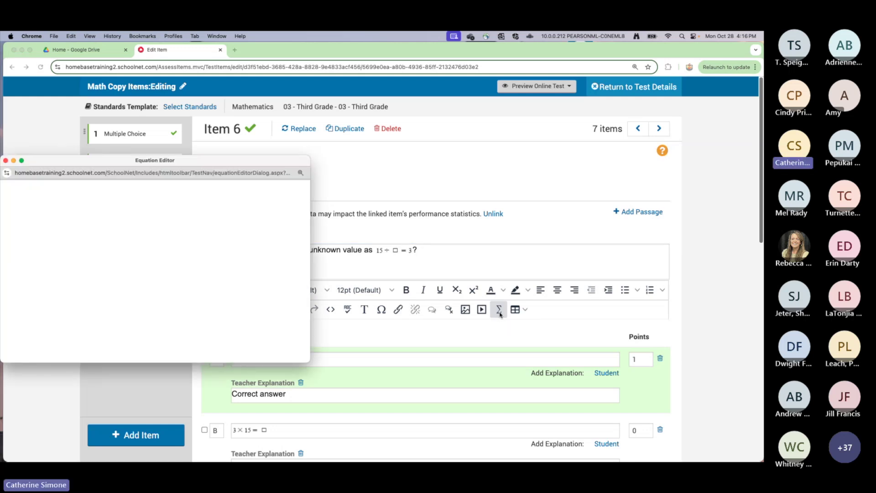
{"action": "left_click_drag", "start_coordinate": [105, 162], "coordinate": [536, 106]}
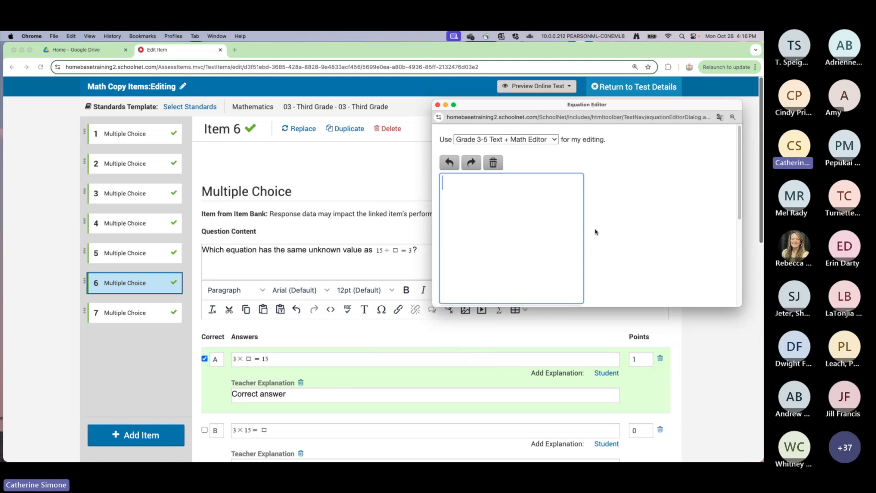
{"action": "type", "text": "18"}
{"action": "left_click", "coordinate": [629, 240]}
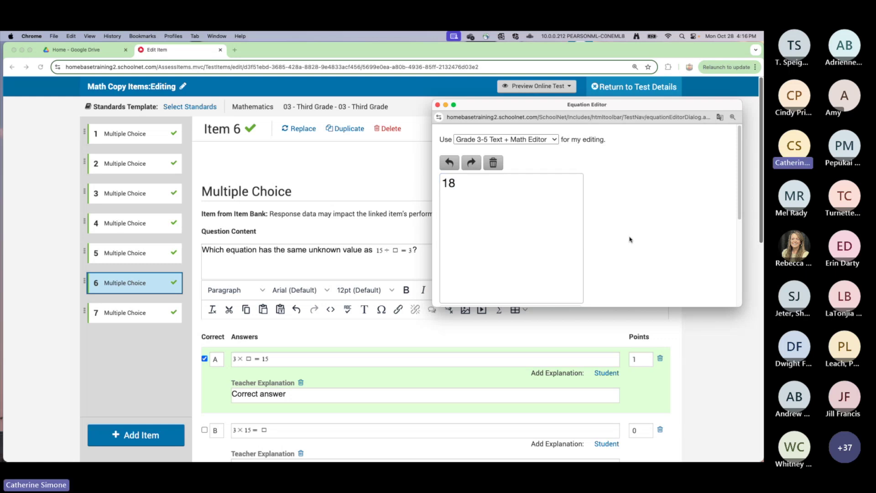
{"action": "left_click_drag", "start_coordinate": [672, 307], "coordinate": [680, 421]}
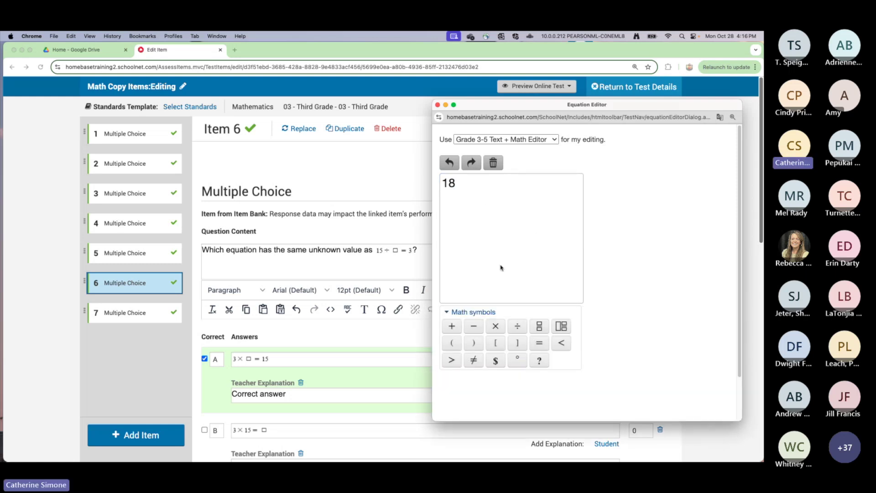
{"action": "left_click", "coordinate": [519, 327]}
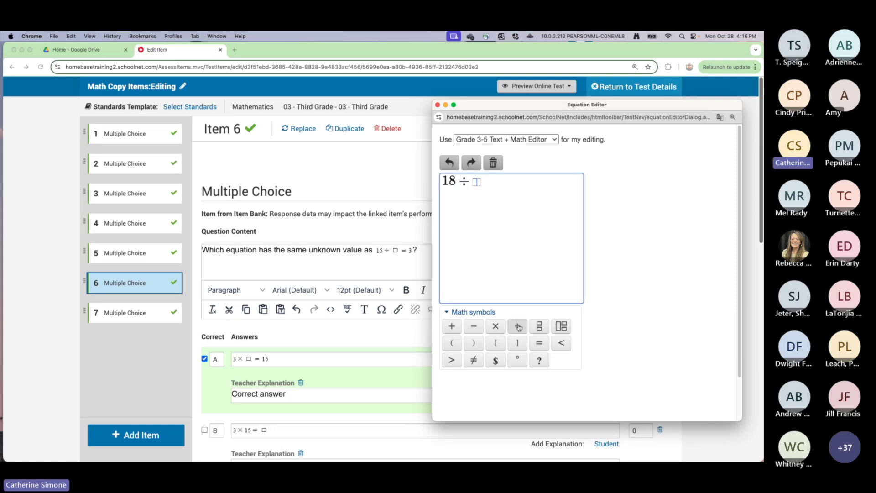
{"action": "left_click", "coordinate": [540, 342]}
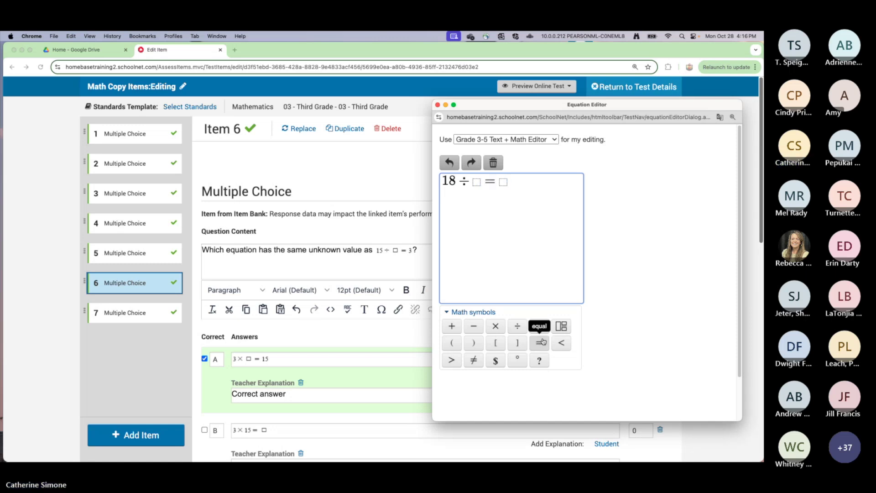
{"action": "type", "text": "3"}
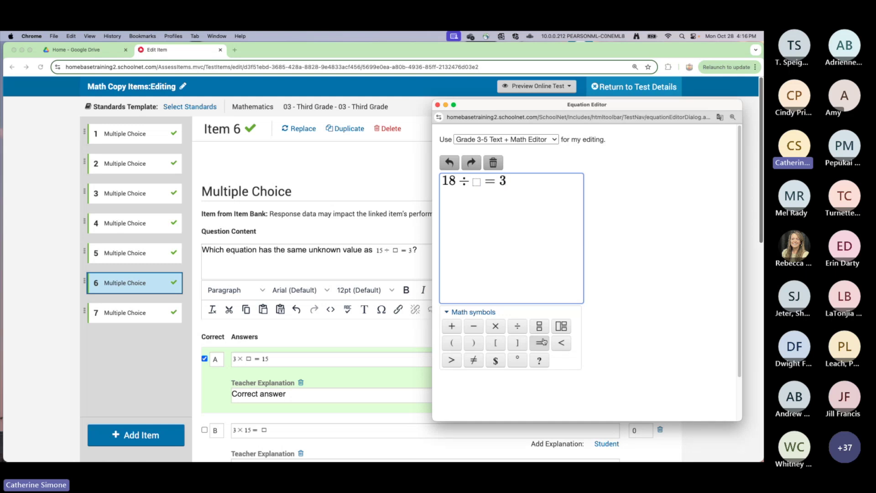
{"action": "scroll", "coordinate": [653, 323], "scroll_direction": "down", "scroll_amount": 3}
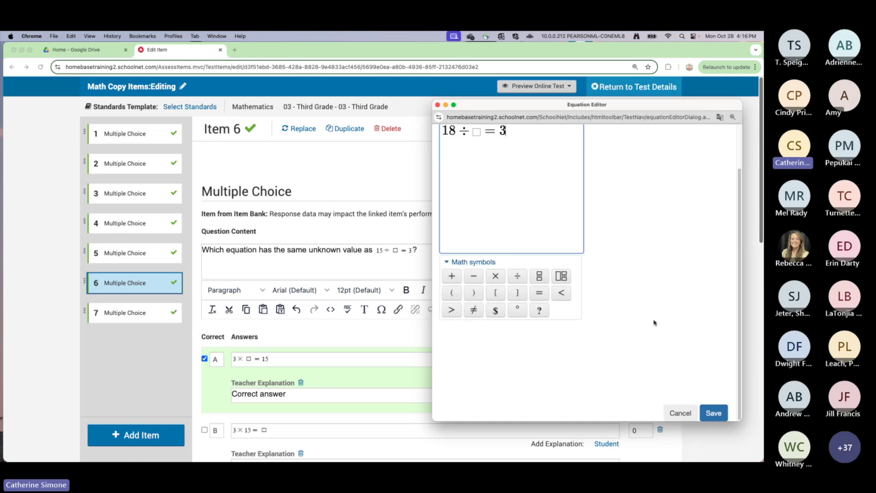
{"action": "left_click", "coordinate": [716, 414]}
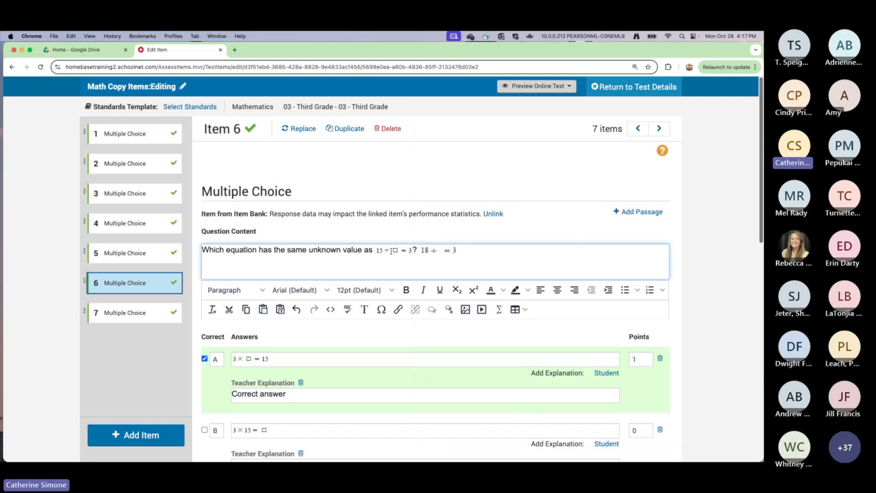
- Delete the original equation 15 ÷ □ = 3 and its question mark from item 6's question content
{"action": "left_click_drag", "start_coordinate": [419, 248], "coordinate": [407, 248]}
{"action": "left_click", "coordinate": [375, 252], "text": "shift"}
{"action": "key", "text": "BackSpace"}
- Replace the equation in item 6's answer A with 3 × □ = 18, built in the equation editor
{"action": "left_click", "coordinate": [273, 359]}
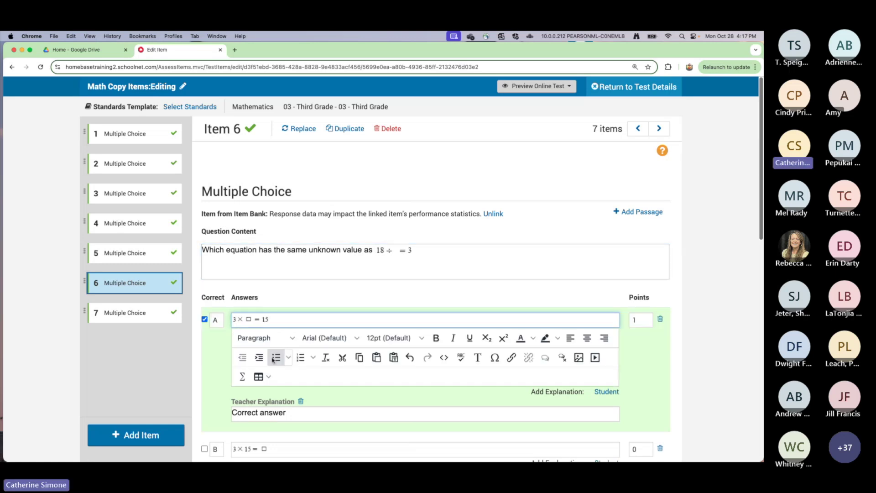
{"action": "left_click", "coordinate": [247, 378]}
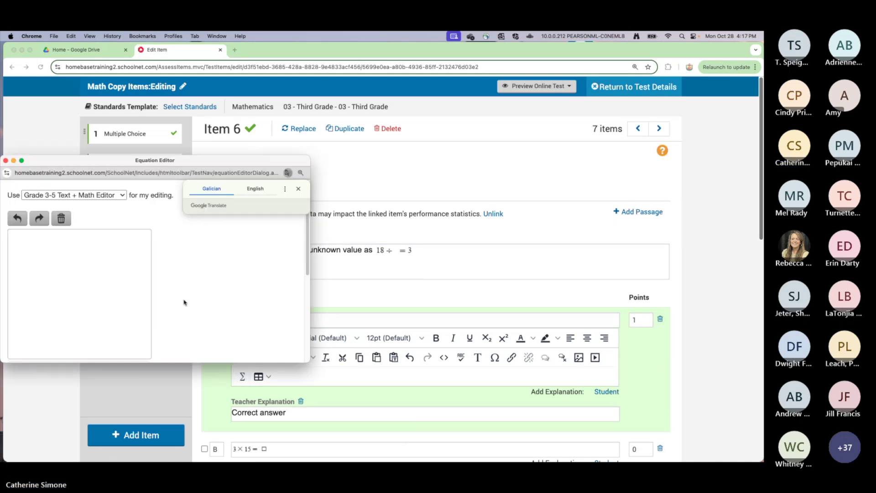
{"action": "left_click_drag", "start_coordinate": [207, 164], "coordinate": [632, 83]}
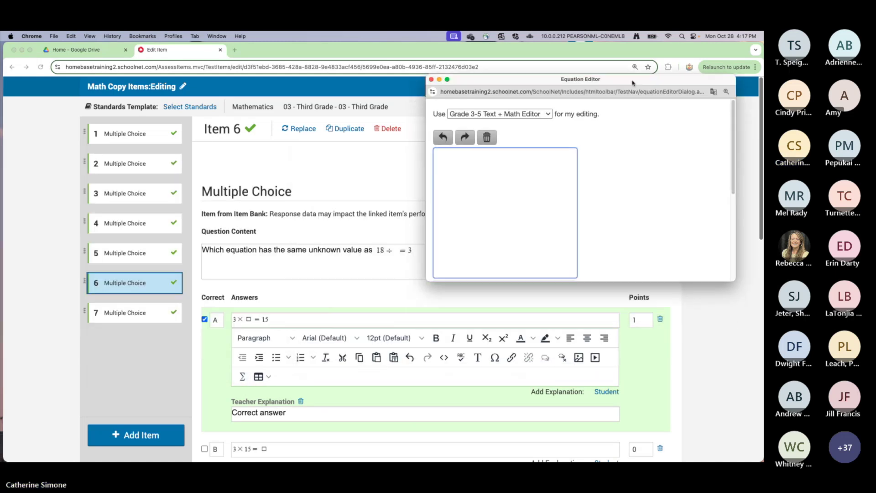
{"action": "left_click_drag", "start_coordinate": [630, 281], "coordinate": [666, 390]}
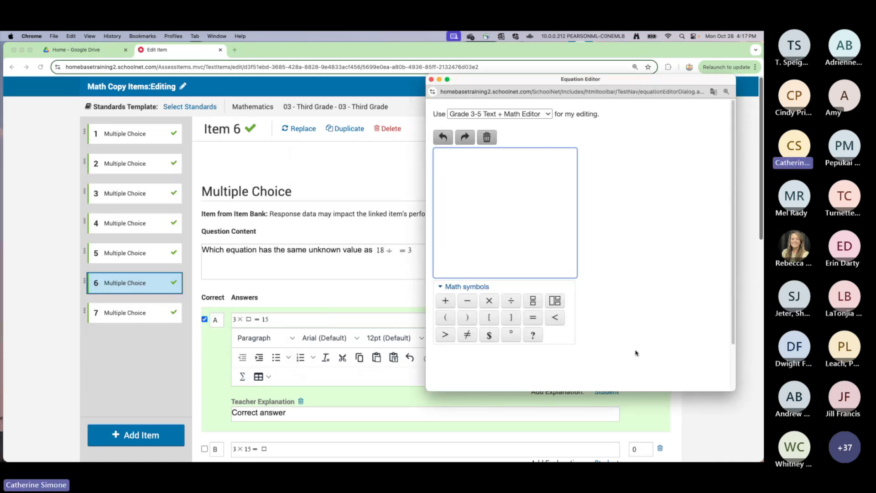
{"action": "type", "text": "3"}
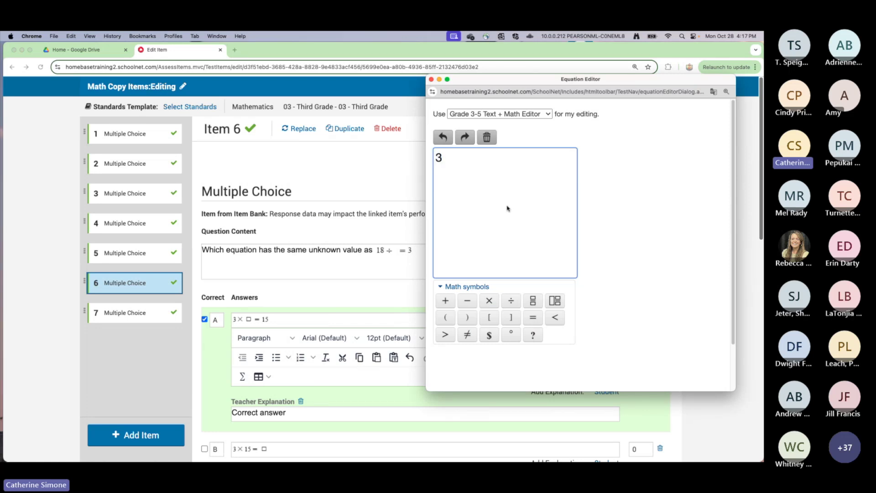
{"action": "left_click", "coordinate": [492, 303]}
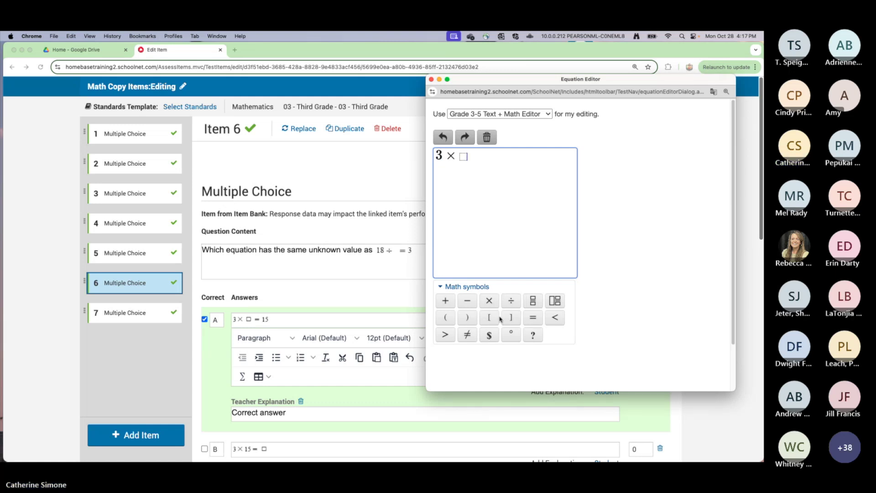
{"action": "left_click", "coordinate": [532, 319]}
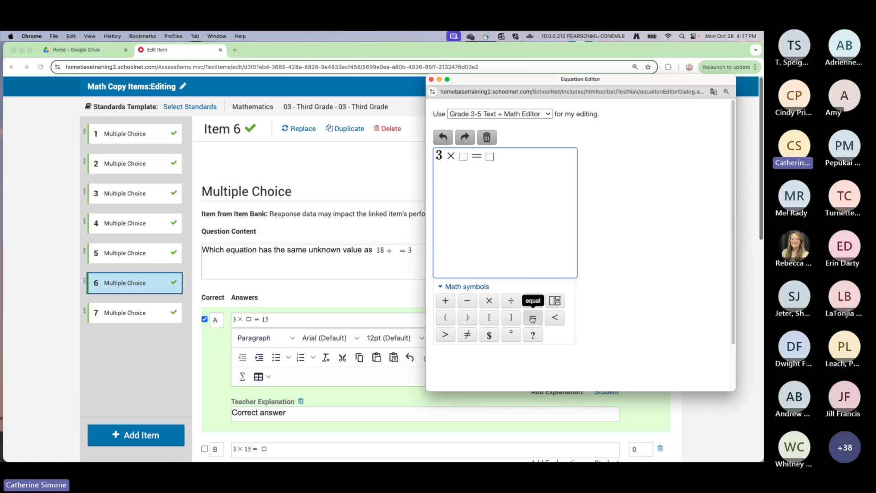
{"action": "type", "text": "18"}
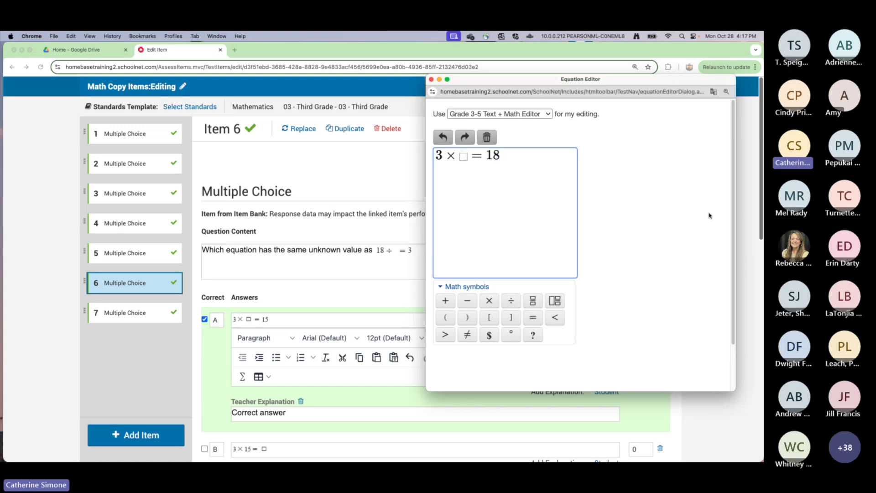
{"action": "scroll", "coordinate": [706, 287], "scroll_direction": "down", "scroll_amount": 3}
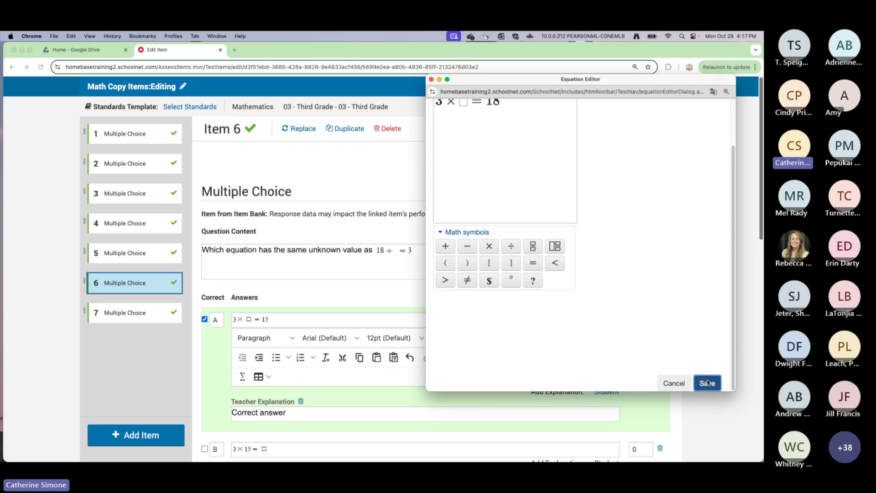
{"action": "left_click", "coordinate": [707, 383]}
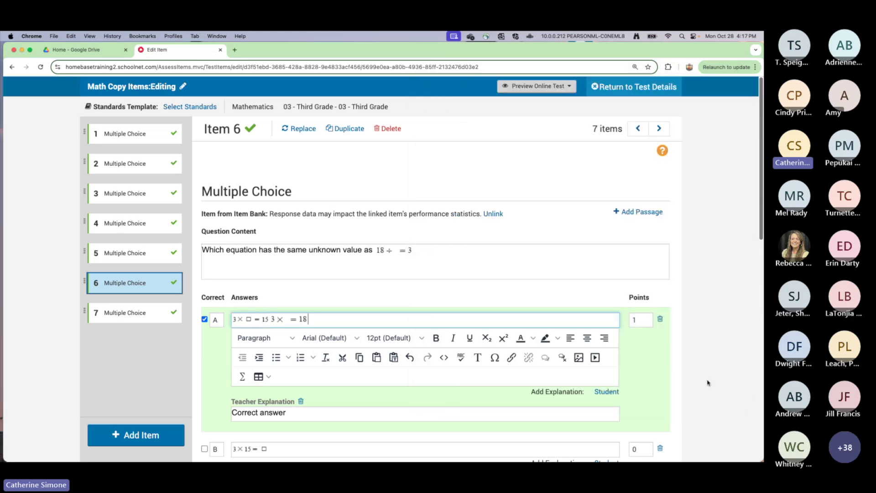
{"action": "left_click", "coordinate": [267, 319]}
{"action": "key", "text": "BackSpace"}
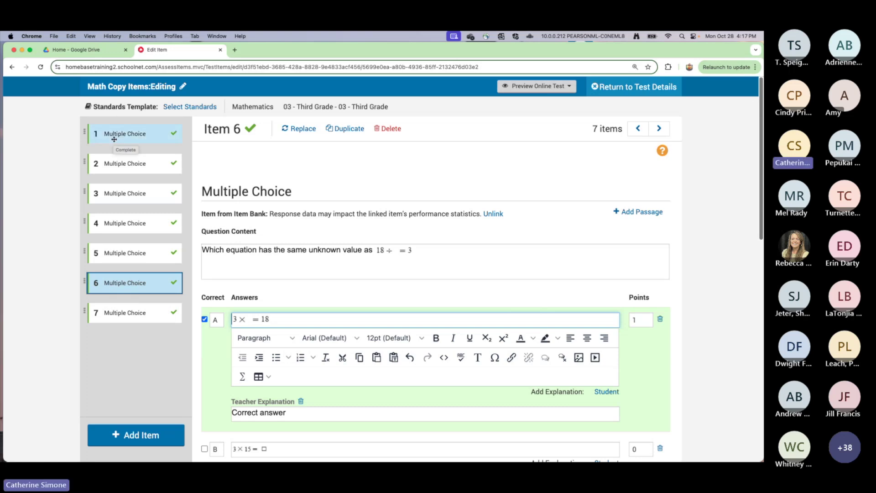
- Assign the 1/4 Inch Unit, 1/8 Inch Unit and Centimeter rulers plus the Basic Four Function calculator to item 6
{"action": "scroll", "coordinate": [200, 305], "scroll_direction": "down", "scroll_amount": 1}
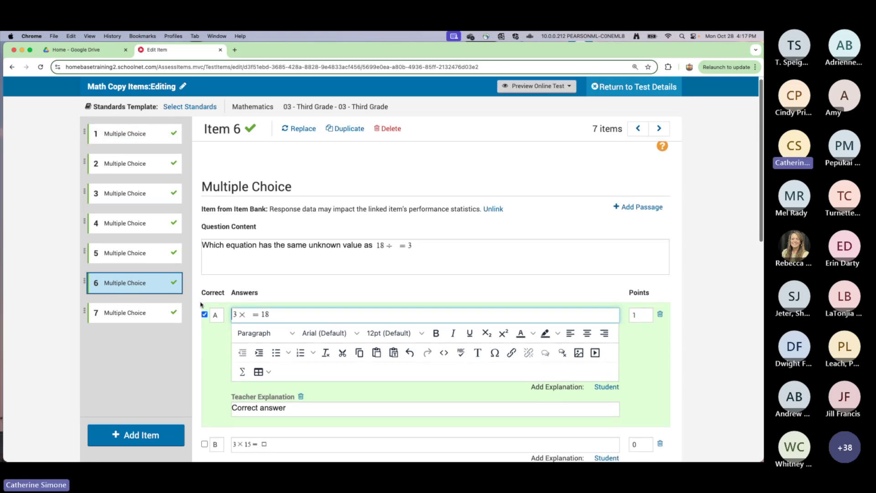
{"action": "scroll", "coordinate": [200, 304], "scroll_direction": "down", "scroll_amount": 5}
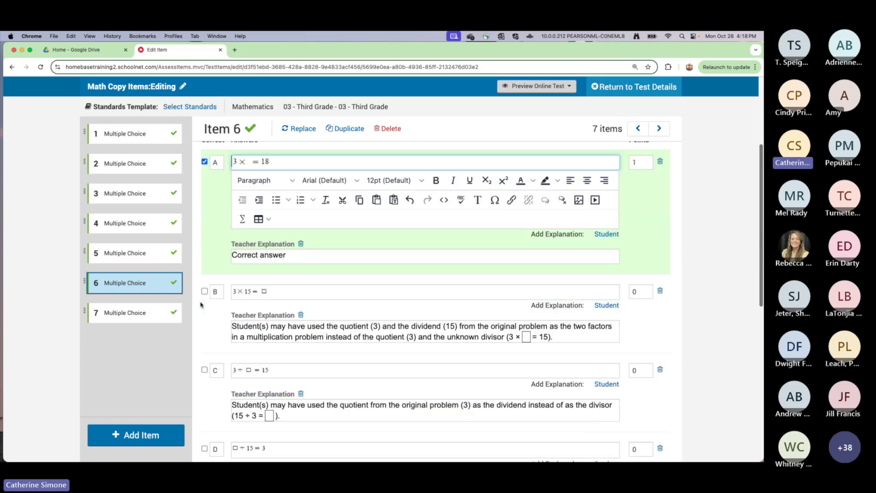
{"action": "scroll", "coordinate": [201, 304], "scroll_direction": "down", "scroll_amount": 9}
{"action": "scroll", "coordinate": [201, 304], "scroll_direction": "down", "scroll_amount": 3}
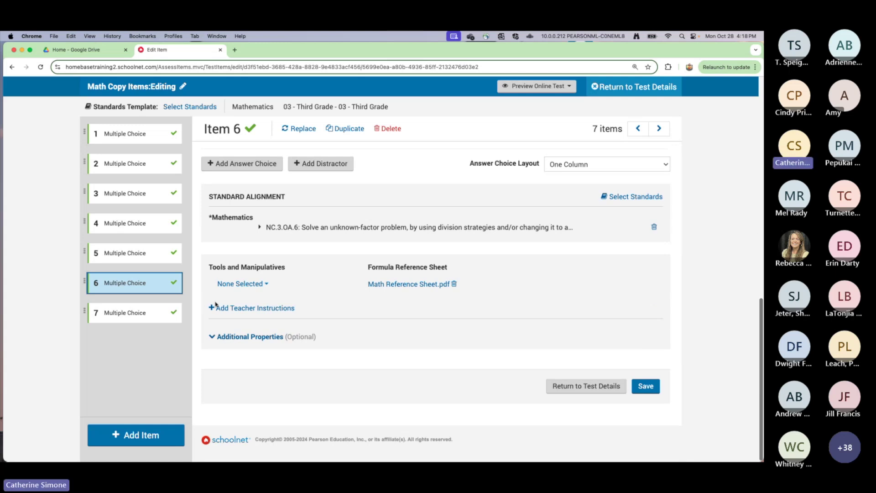
{"action": "left_click", "coordinate": [266, 284]}
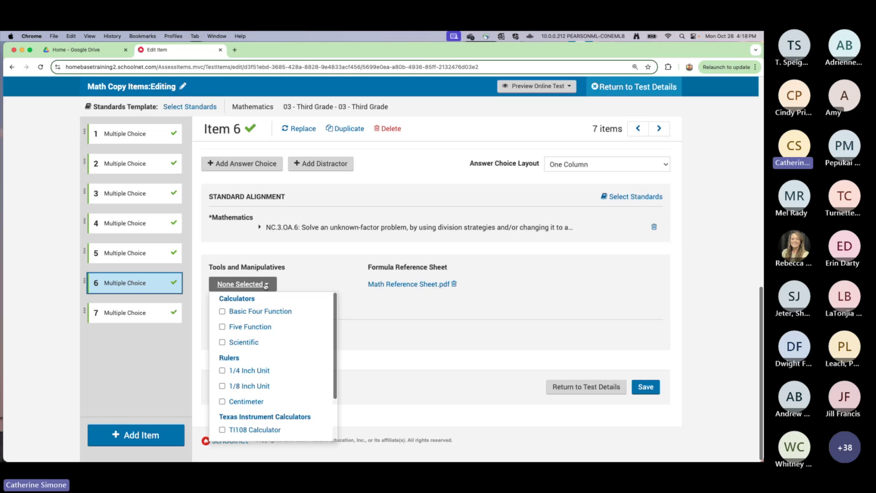
{"action": "left_click", "coordinate": [222, 370]}
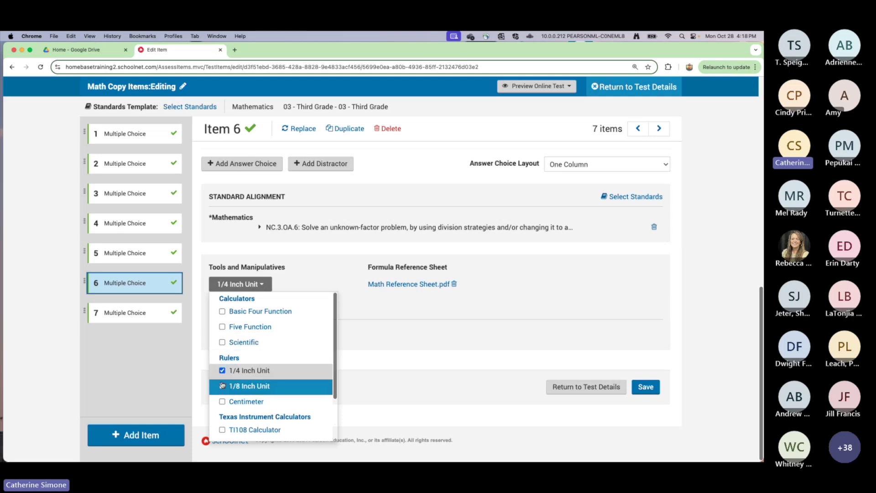
{"action": "left_click", "coordinate": [222, 385]}
{"action": "left_click", "coordinate": [222, 401]}
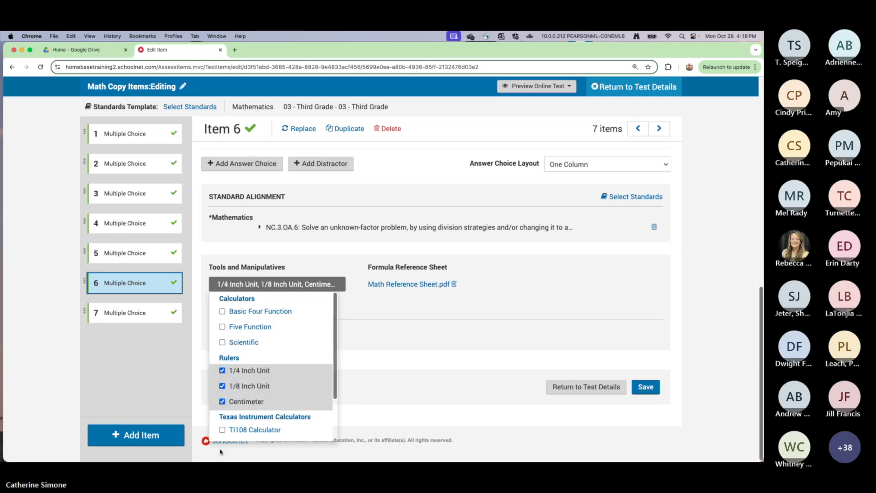
{"action": "left_click", "coordinate": [222, 430]}
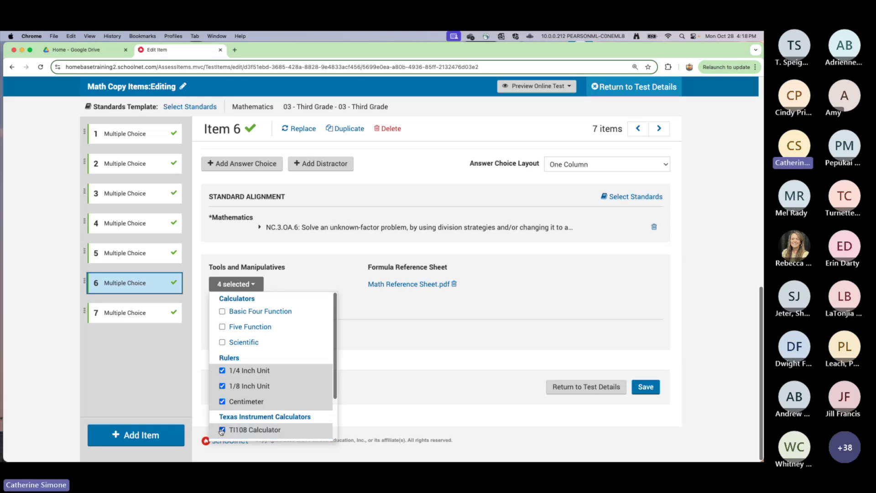
{"action": "left_click", "coordinate": [222, 429]}
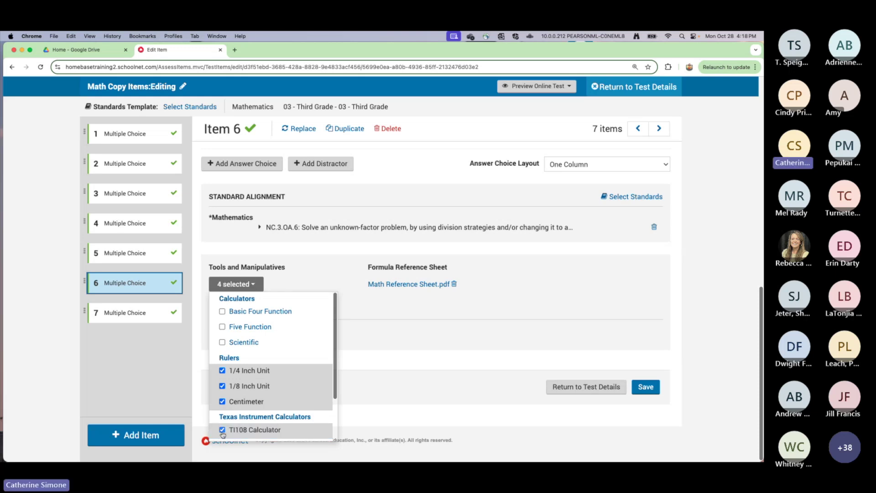
{"action": "left_click", "coordinate": [223, 311]}
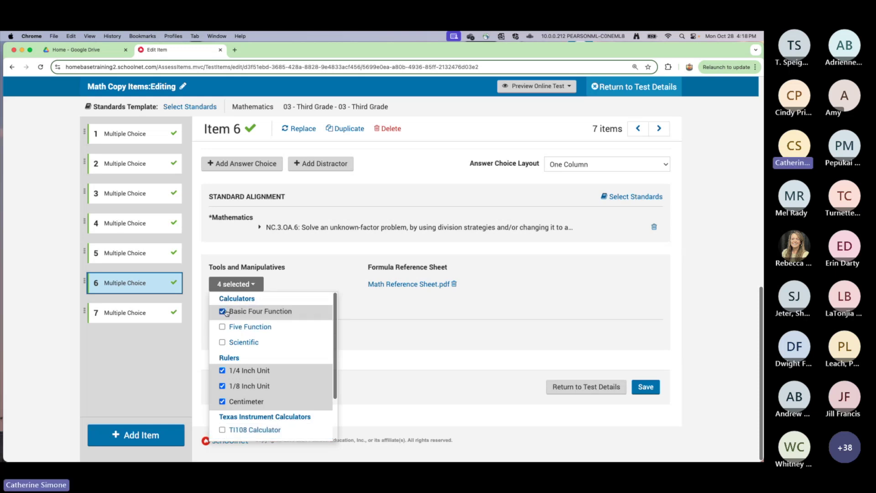
{"action": "left_click", "coordinate": [382, 343]}
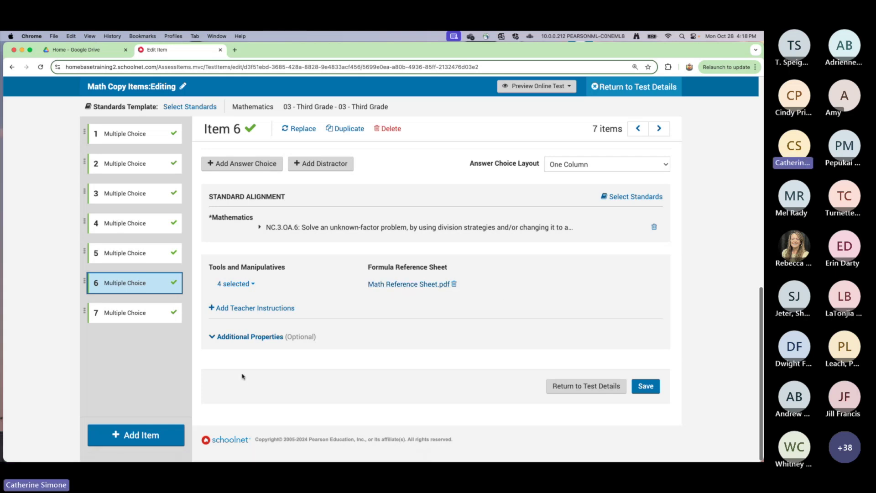
- Open items 1 and 2 in turn and examine their answers, tools and manipulatives, and formula reference sheet settings
{"action": "left_click", "coordinate": [129, 131]}
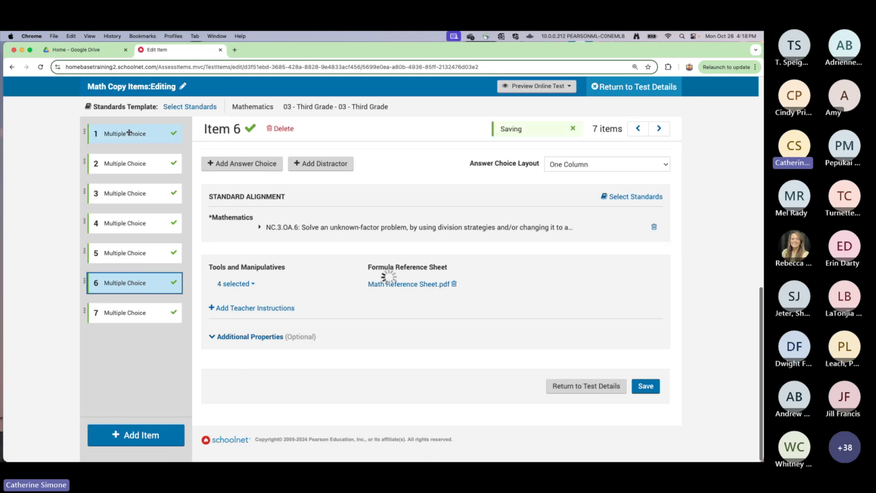
{"action": "scroll", "coordinate": [413, 340], "scroll_direction": "down", "scroll_amount": 10}
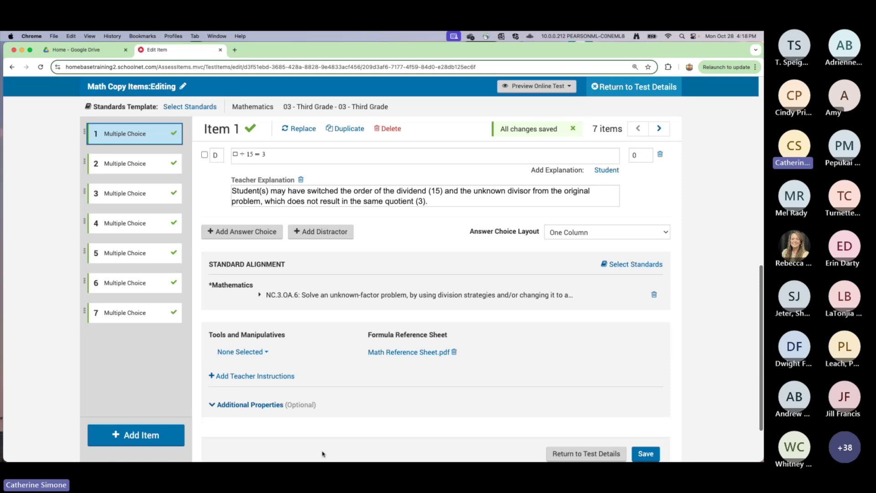
{"action": "left_click", "coordinate": [136, 163]}
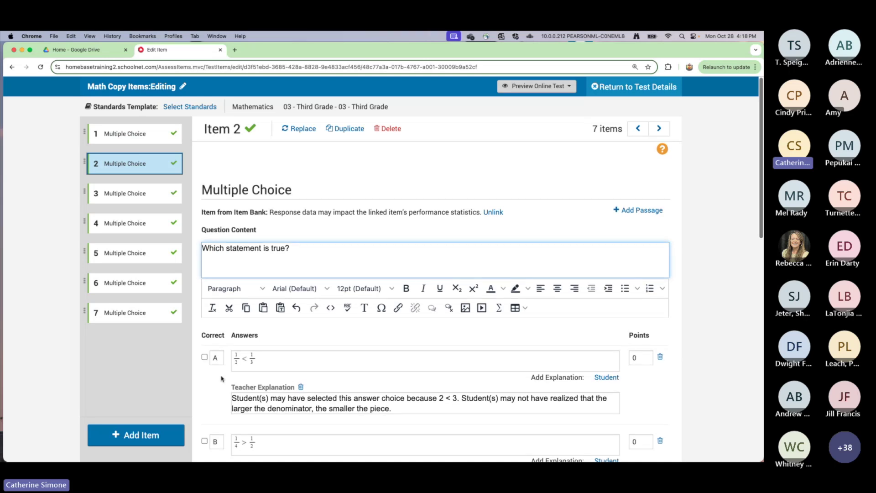
{"action": "scroll", "coordinate": [221, 378], "scroll_direction": "down", "scroll_amount": 3}
{"action": "scroll", "coordinate": [221, 378], "scroll_direction": "down", "scroll_amount": 6}
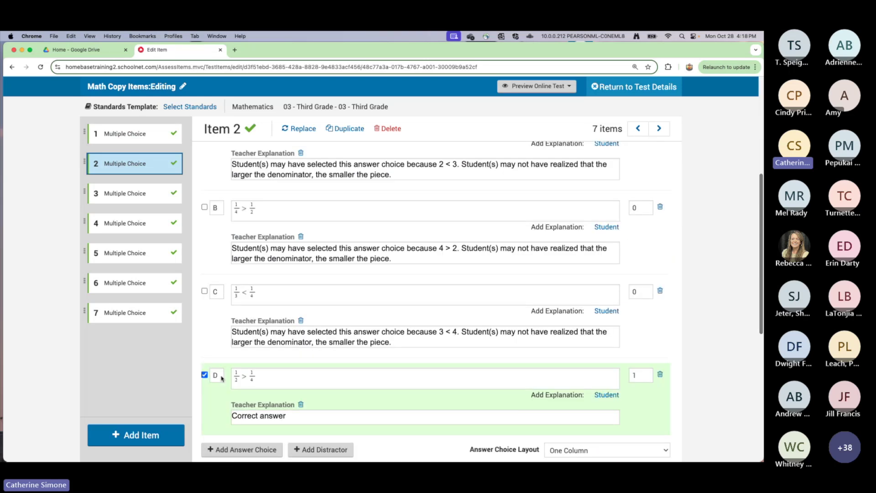
{"action": "scroll", "coordinate": [222, 377], "scroll_direction": "down", "scroll_amount": 4}
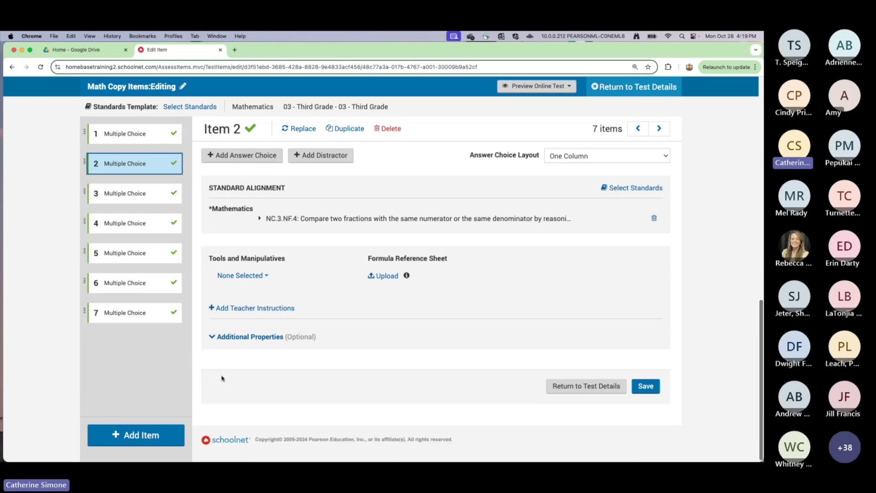
- Assign the 1/4 Inch Unit, 1/8 Inch Unit and Centimeter rulers plus the Five Function calculator to item 2
{"action": "left_click", "coordinate": [256, 275]}
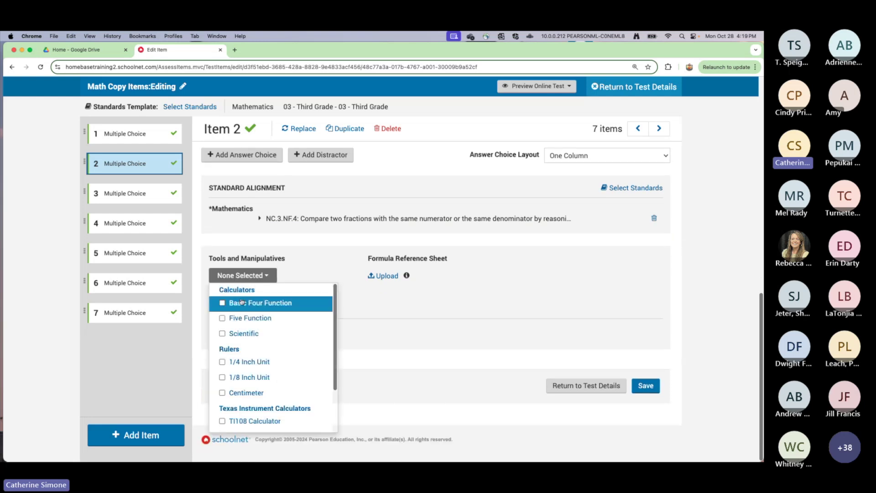
{"action": "left_click", "coordinate": [249, 361]}
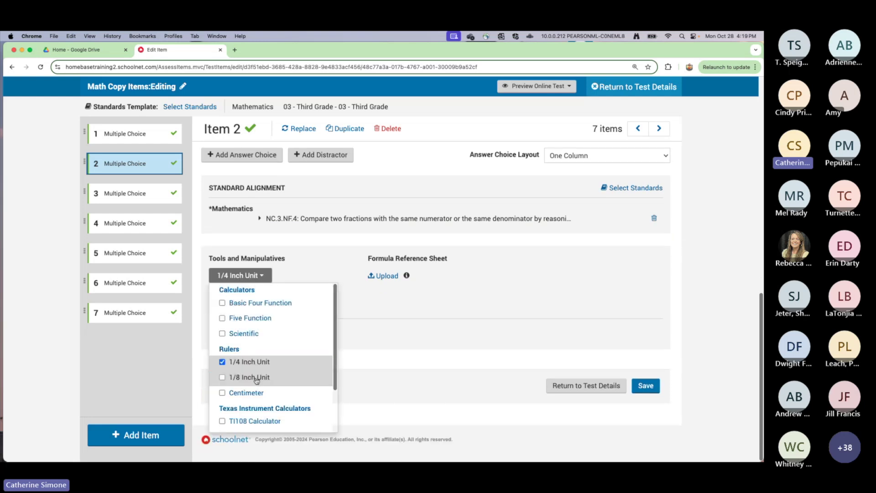
{"action": "left_click", "coordinate": [255, 377]}
{"action": "left_click", "coordinate": [254, 392]}
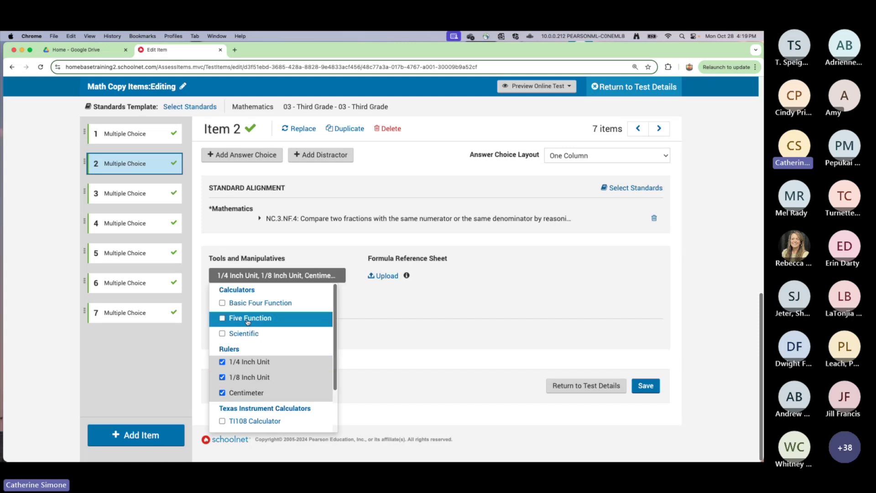
{"action": "left_click", "coordinate": [346, 296]}
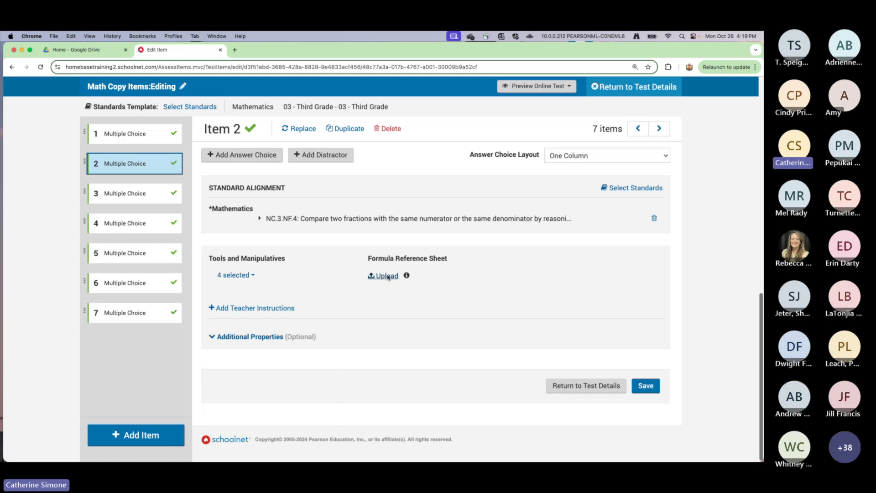
- Upload Math Reference Sheet.pdf from the Desktop as item 2's formula reference sheet and save the item
{"action": "left_click", "coordinate": [387, 277]}
{"action": "left_click", "coordinate": [256, 174]}
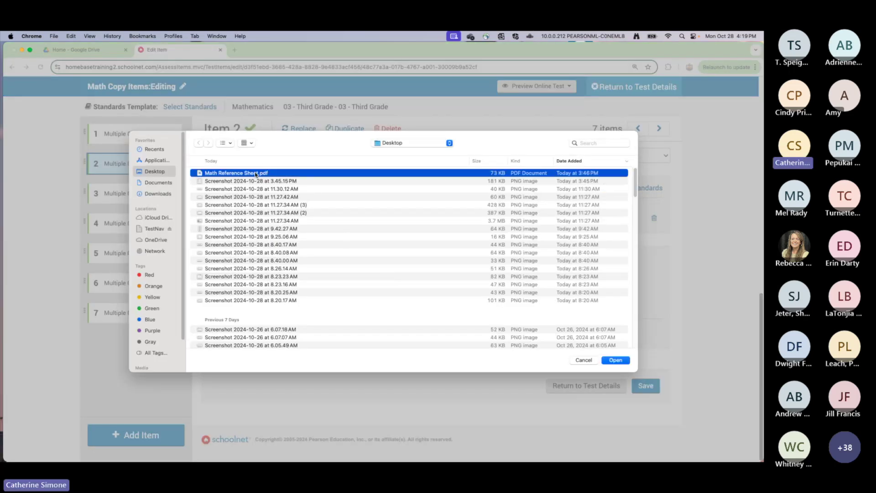
{"action": "left_click", "coordinate": [622, 363]}
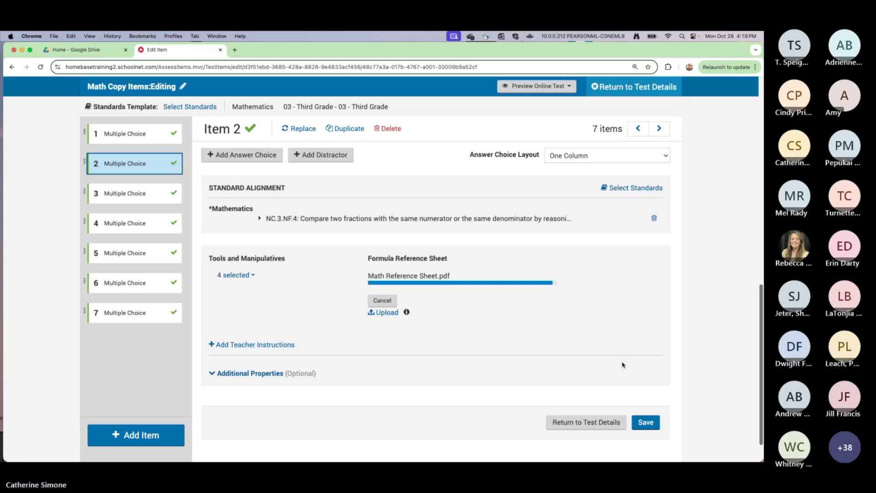
{"action": "left_click", "coordinate": [649, 390]}
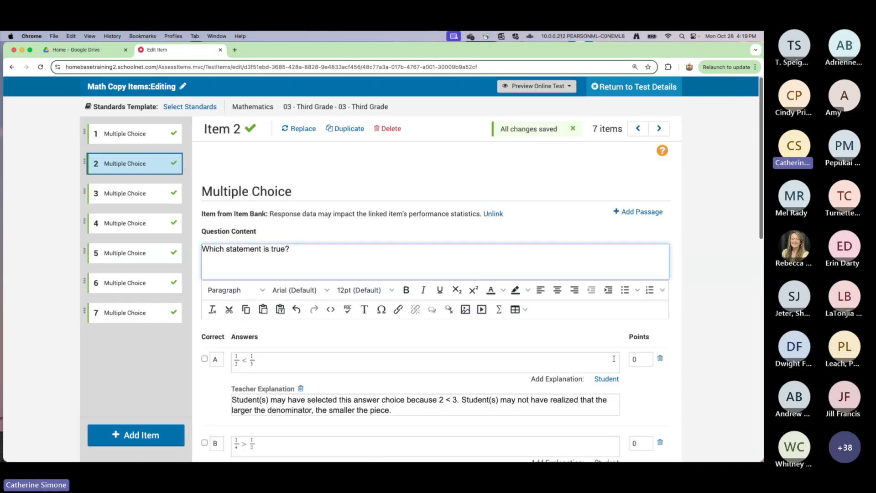
- Insert an empty fraction template into item 2's answer A using the Grade 3-5 Text + Math equation editor
{"action": "left_click", "coordinate": [316, 361]}
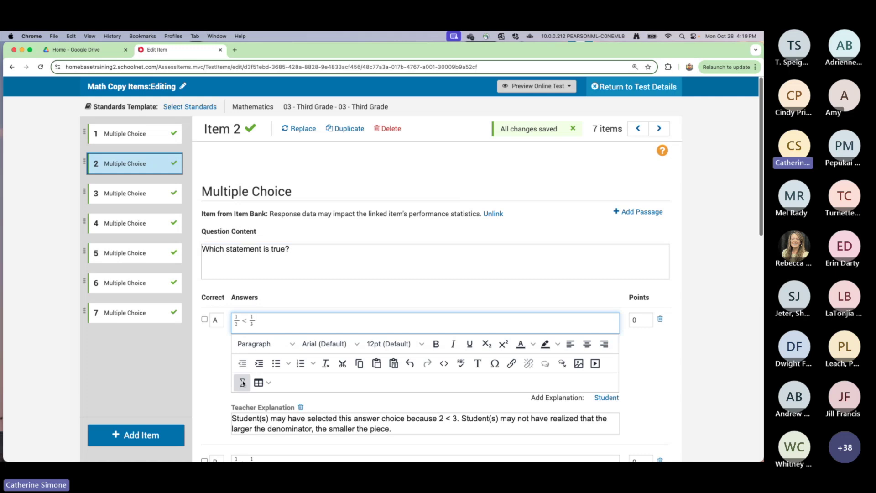
{"action": "left_click", "coordinate": [243, 383]}
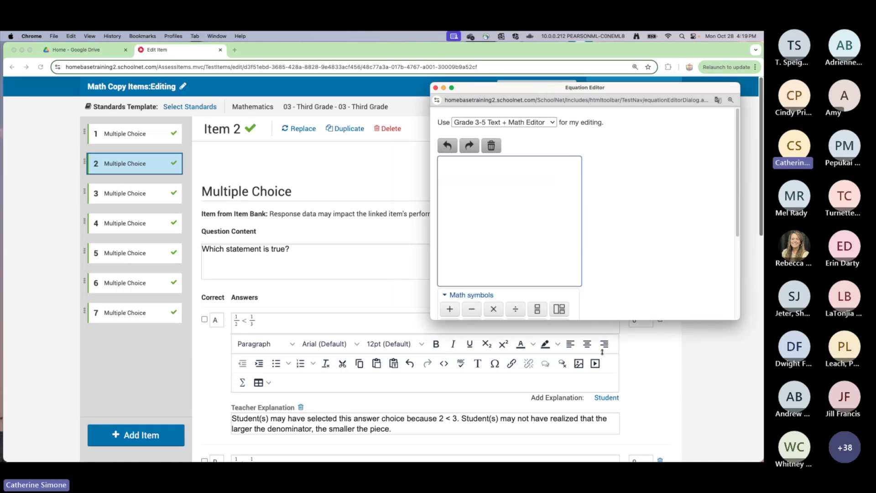
{"action": "left_click", "coordinate": [540, 311]}
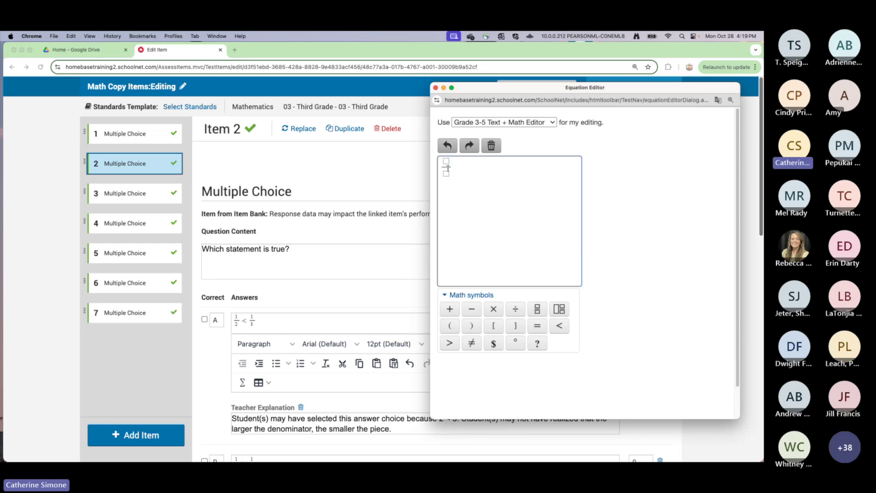
{"action": "scroll", "coordinate": [616, 349], "scroll_direction": "down", "scroll_amount": 2}
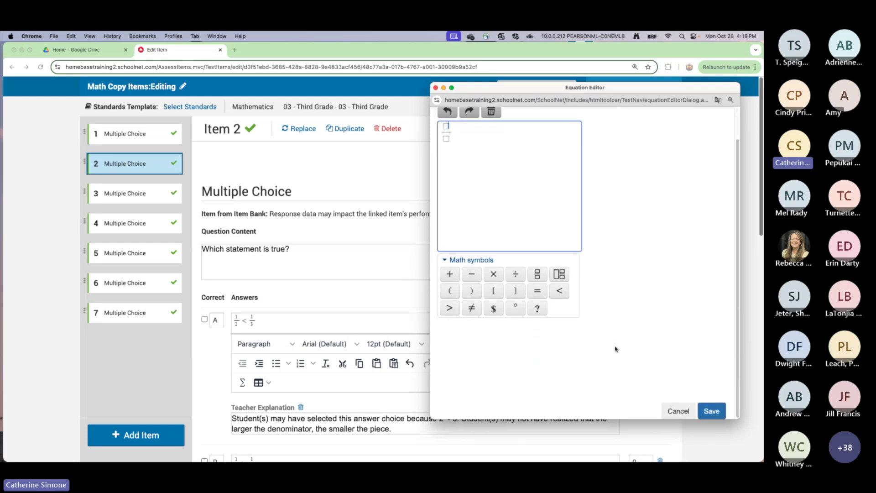
{"action": "left_click", "coordinate": [712, 412]}
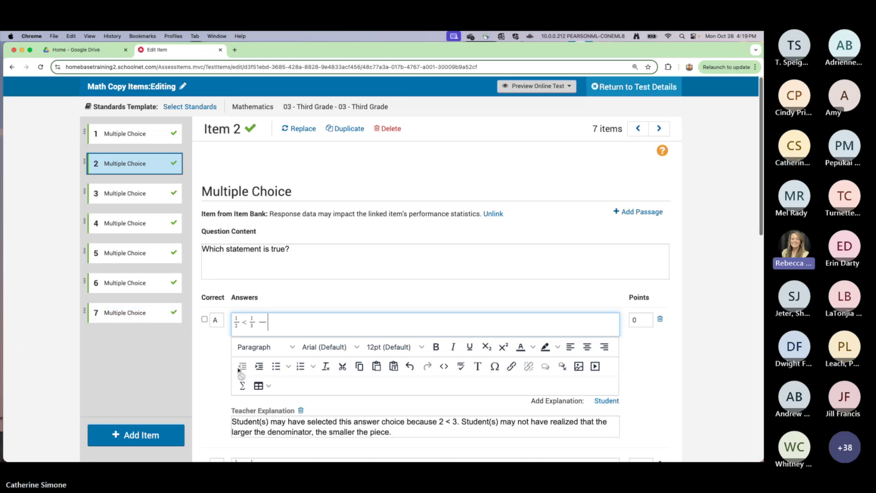
{"action": "left_click", "coordinate": [242, 385]}
{"action": "left_click_drag", "start_coordinate": [125, 162], "coordinate": [554, 63]}
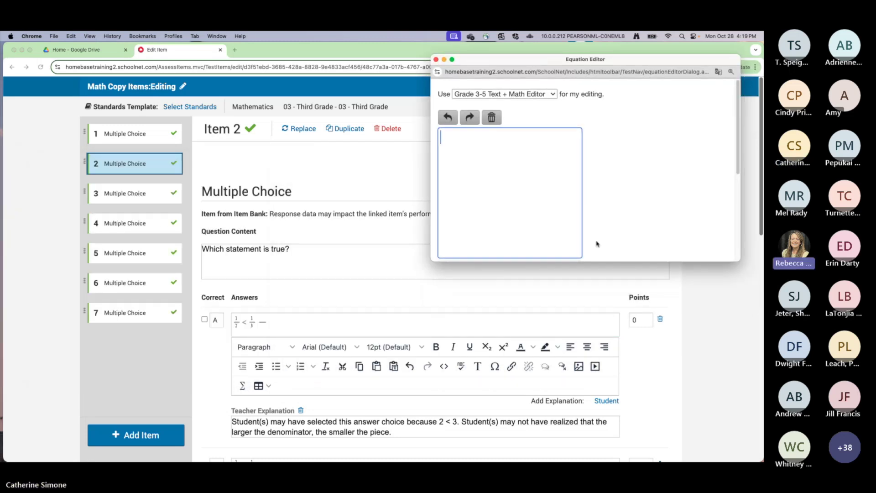
{"action": "left_click_drag", "start_coordinate": [596, 262], "coordinate": [623, 409]}
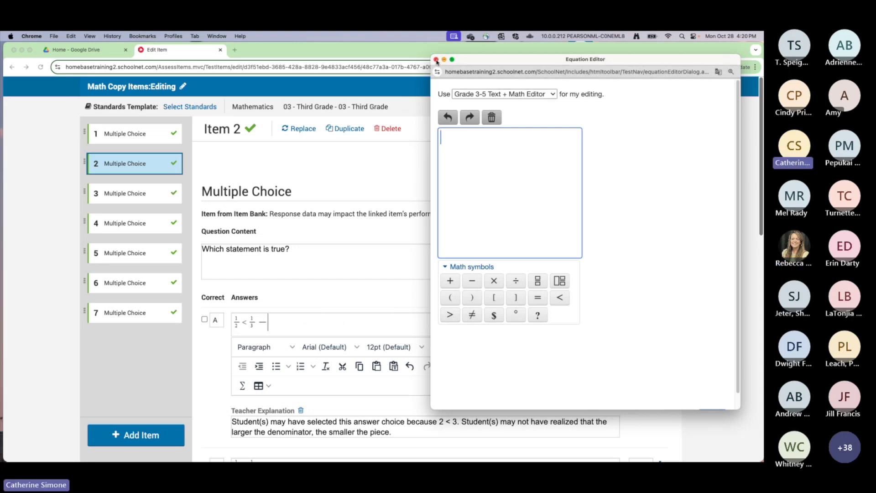
{"action": "left_click", "coordinate": [436, 59]}
- Preview the Math Copy Items test in TestNav and start the test
{"action": "left_click", "coordinate": [525, 88]}
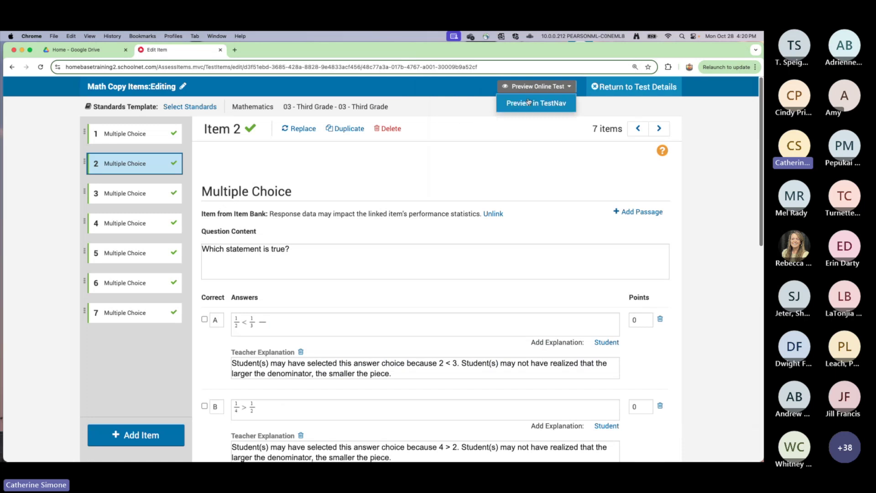
{"action": "left_click", "coordinate": [529, 101]}
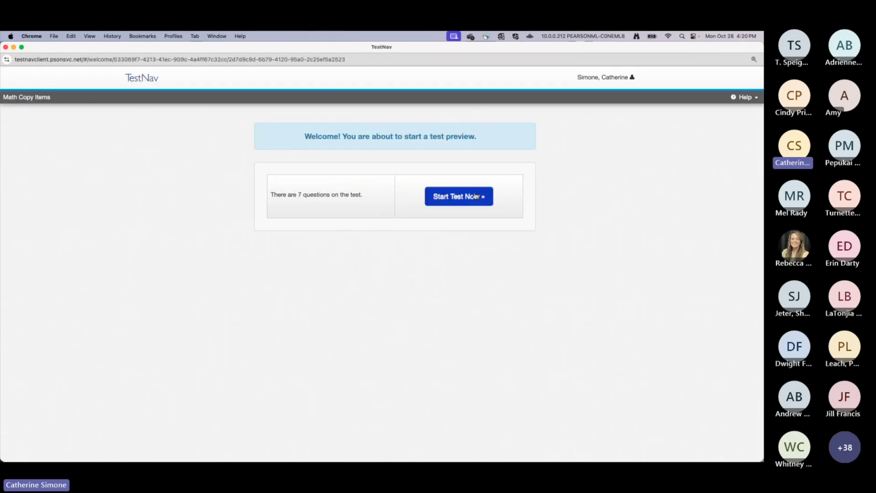
{"action": "left_click", "coordinate": [475, 196]}
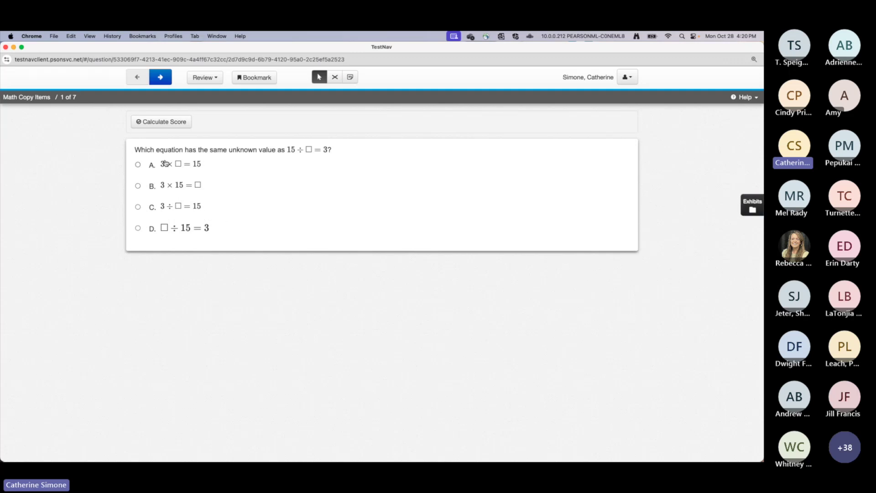
- Open the Formula Sheet exhibit on question 1, examine it from start to end, and close it
{"action": "left_click", "coordinate": [752, 210]}
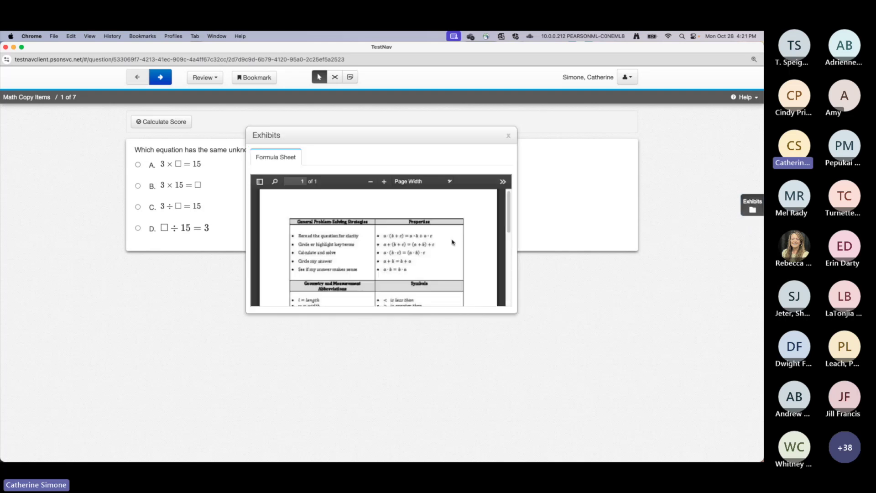
{"action": "scroll", "coordinate": [355, 255], "scroll_direction": "down", "scroll_amount": 3}
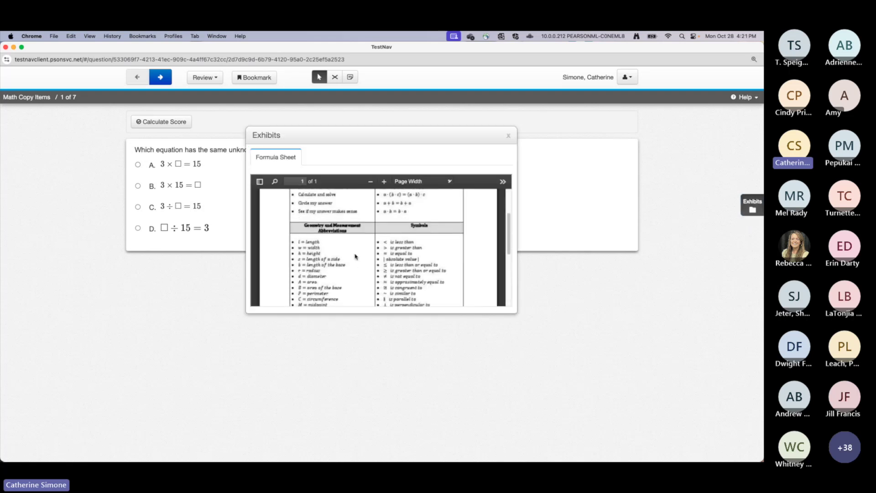
{"action": "scroll", "coordinate": [356, 256], "scroll_direction": "down", "scroll_amount": 3}
{"action": "scroll", "coordinate": [355, 256], "scroll_direction": "down", "scroll_amount": 2}
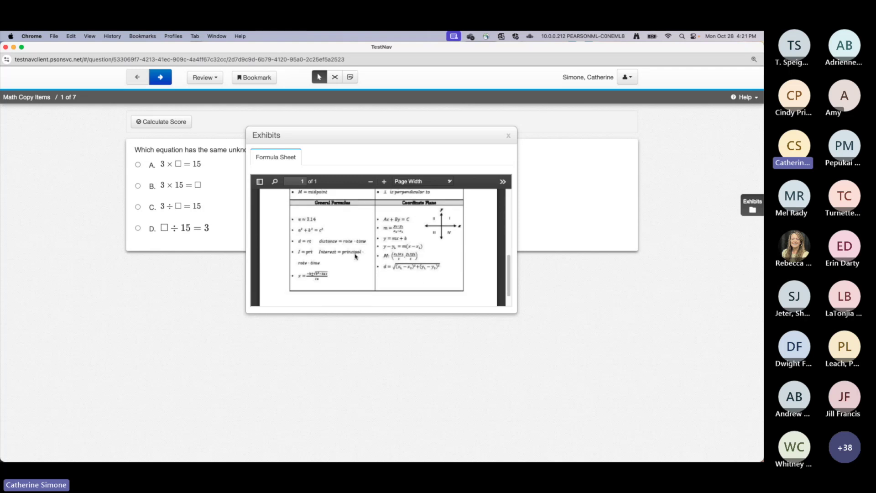
{"action": "scroll", "coordinate": [355, 256], "scroll_direction": "up", "scroll_amount": 10}
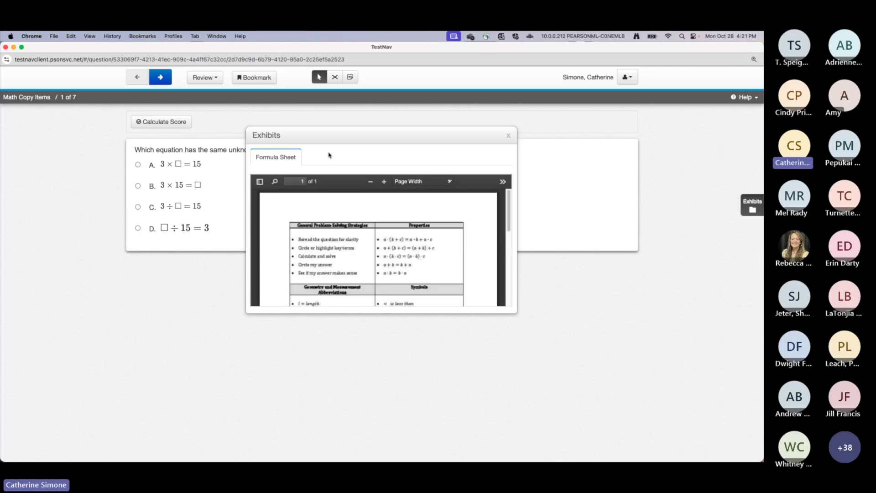
{"action": "scroll", "coordinate": [346, 270], "scroll_direction": "down", "scroll_amount": 10}
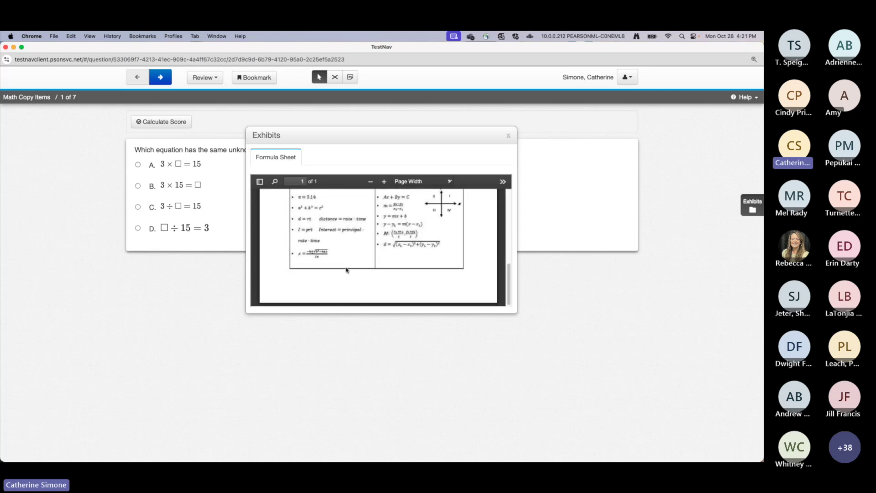
{"action": "scroll", "coordinate": [346, 270], "scroll_direction": "up", "scroll_amount": 8}
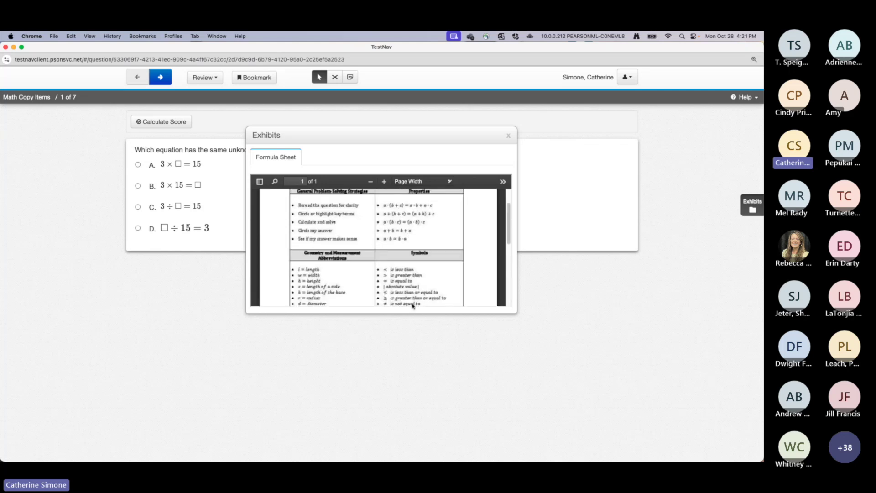
{"action": "left_click", "coordinate": [508, 136]}
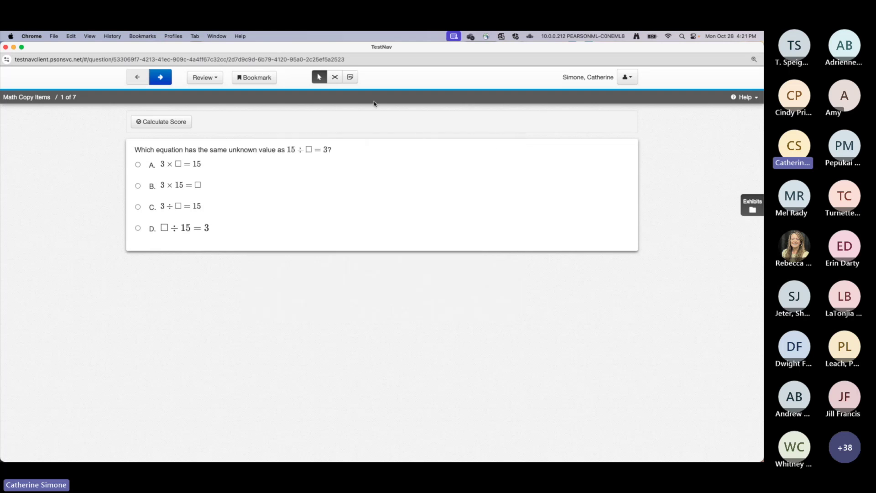
- Try out question 2's centimeter and inch rulers, calculator and answer eliminator, view question 3, and close the preview
{"action": "left_click", "coordinate": [167, 78]}
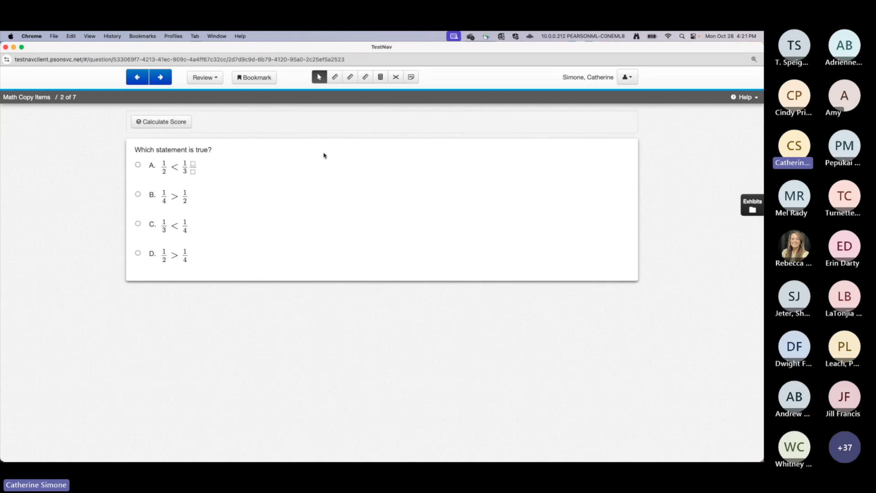
{"action": "left_click", "coordinate": [336, 78]}
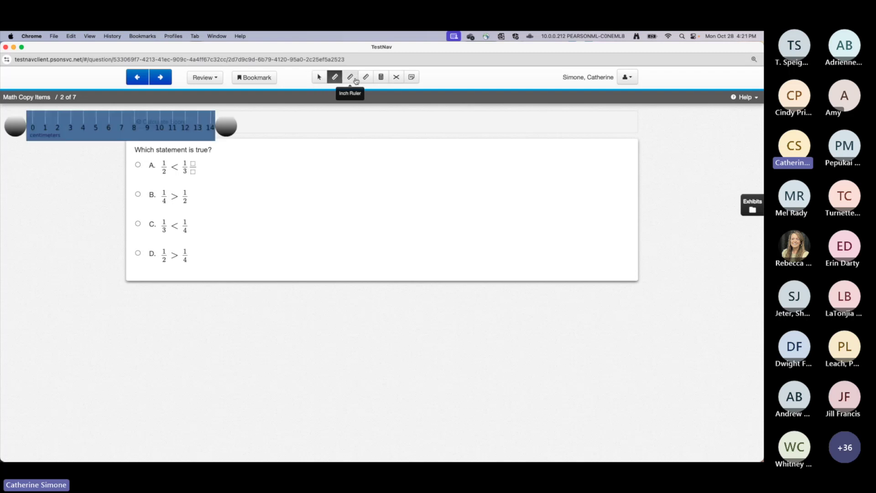
{"action": "left_click", "coordinate": [351, 79]}
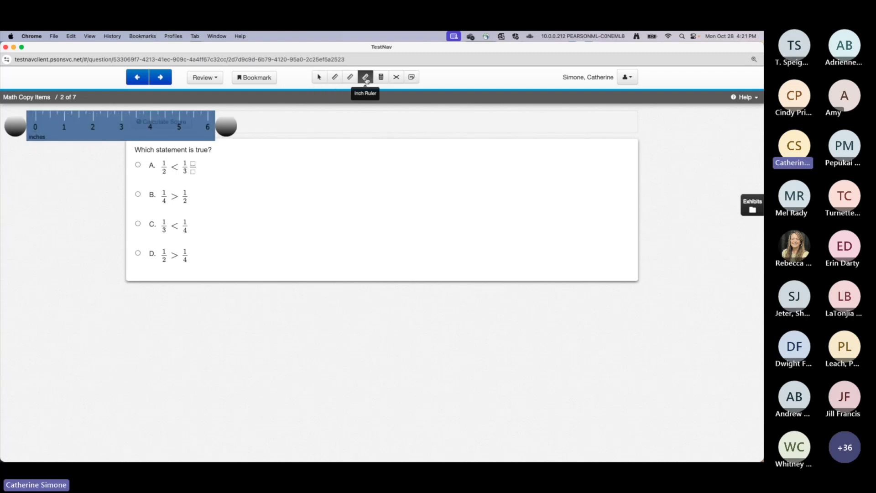
{"action": "left_click", "coordinate": [380, 79]}
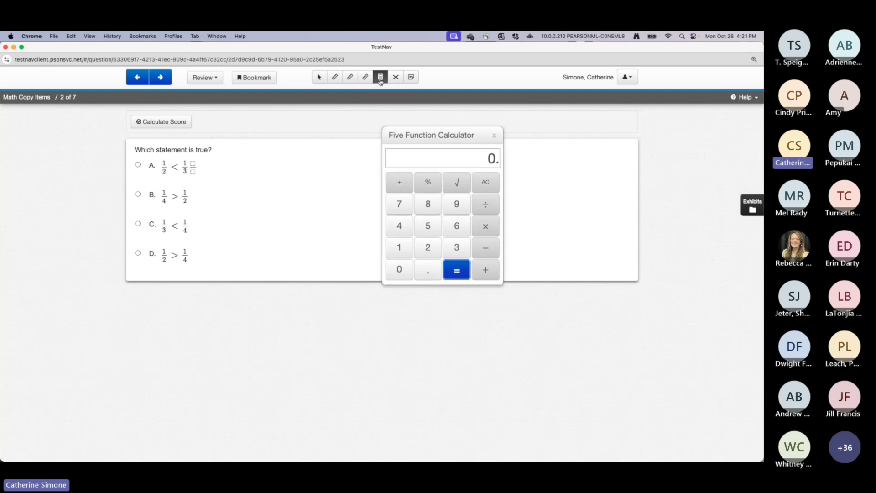
{"action": "left_click", "coordinate": [395, 77]}
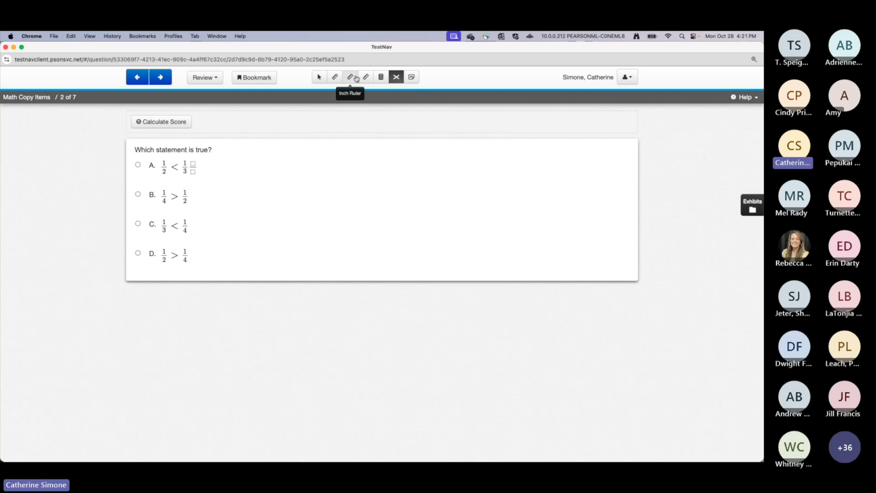
{"action": "left_click", "coordinate": [365, 78]}
{"action": "left_click", "coordinate": [335, 77]}
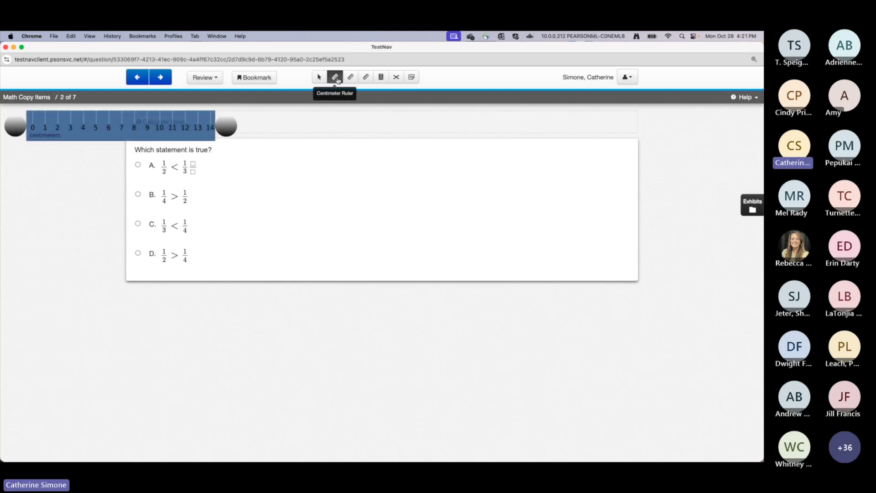
{"action": "left_click", "coordinate": [365, 78]}
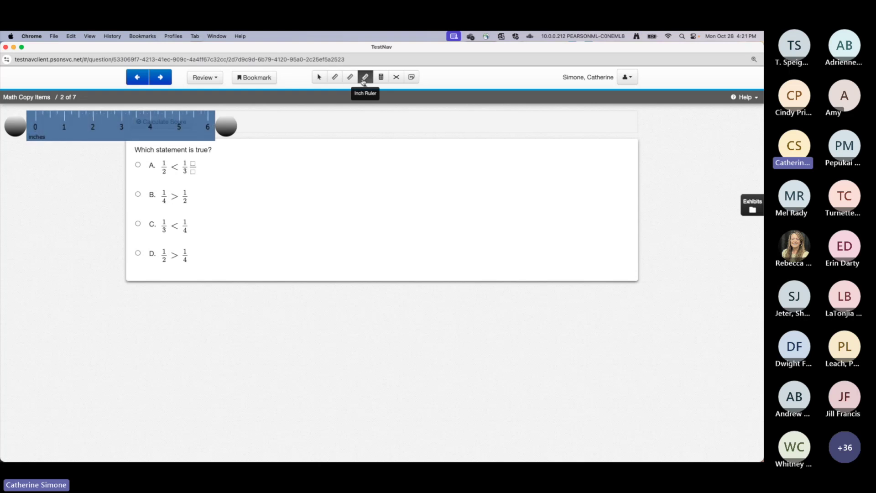
{"action": "left_click", "coordinate": [167, 82]}
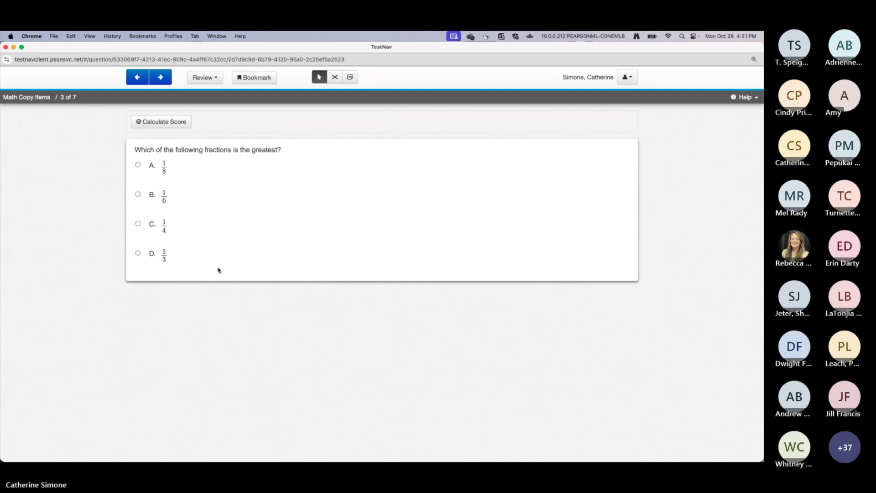
{"action": "left_click", "coordinate": [5, 47]}
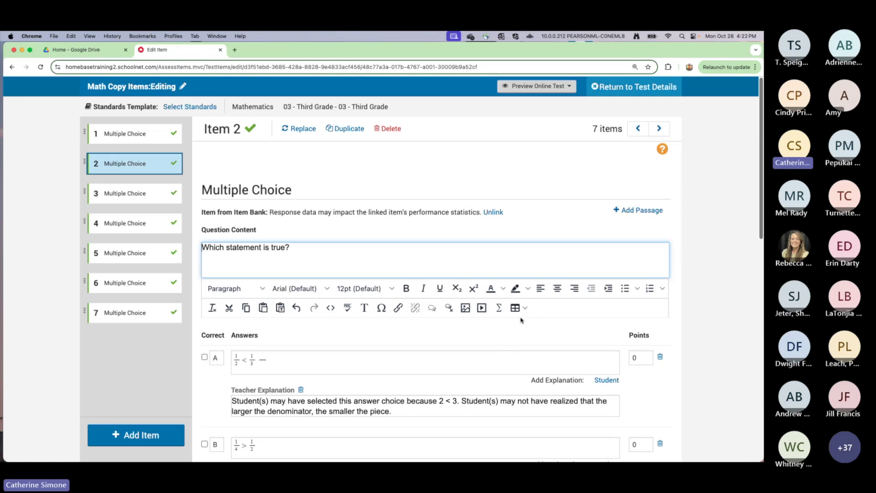
- Open the equation editor for item 2's question content and check the grade-level editor choices, keeping Grade 3-5 Text + Math Editor
{"action": "left_click", "coordinate": [499, 309]}
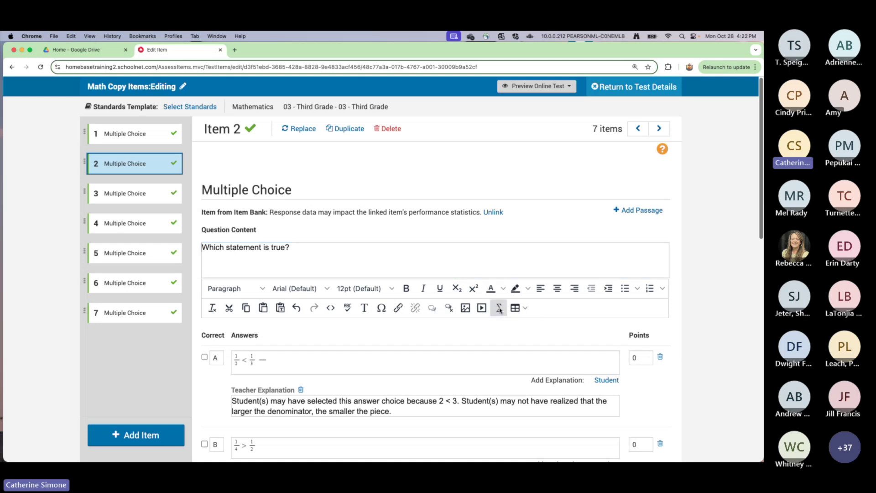
{"action": "left_click_drag", "start_coordinate": [193, 164], "coordinate": [624, 100]}
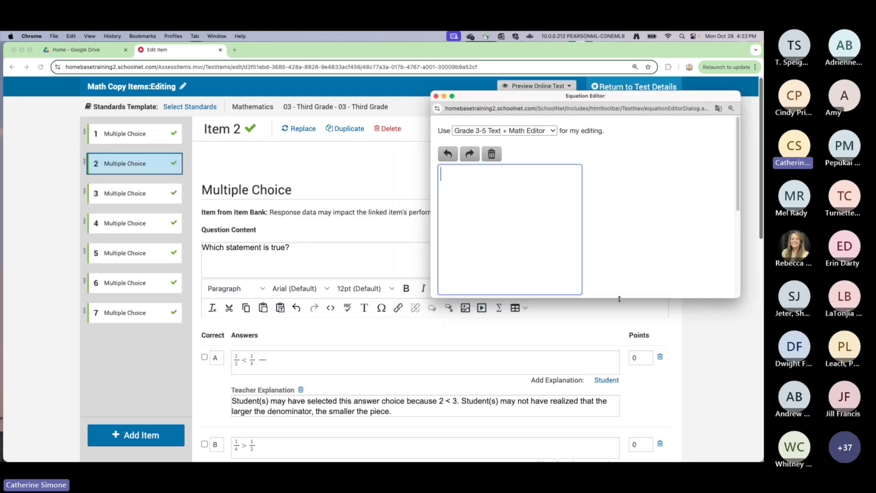
{"action": "left_click", "coordinate": [552, 131]}
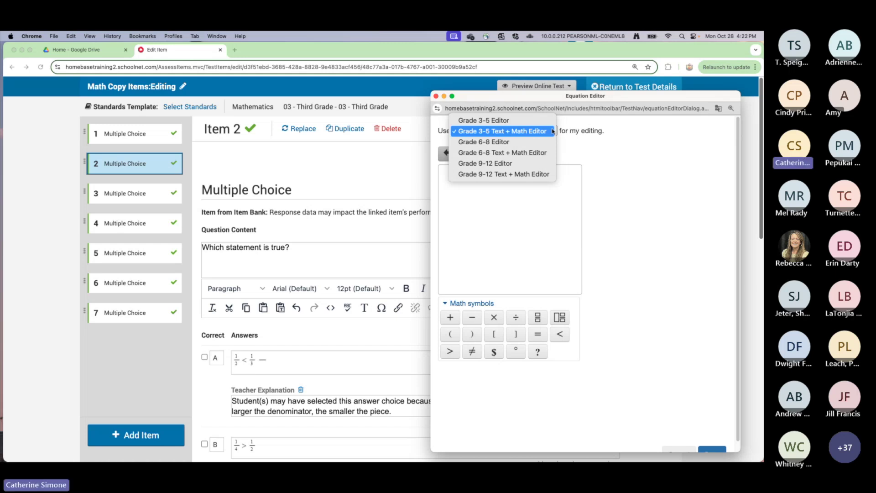
{"action": "left_click", "coordinate": [512, 134]}
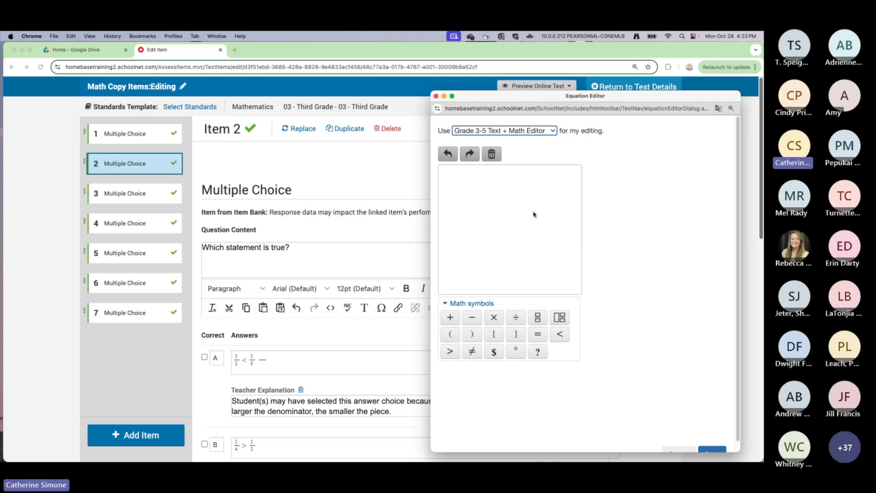
- Start an equation reading 15 × n = in the equation editor
{"action": "left_click", "coordinate": [508, 184]}
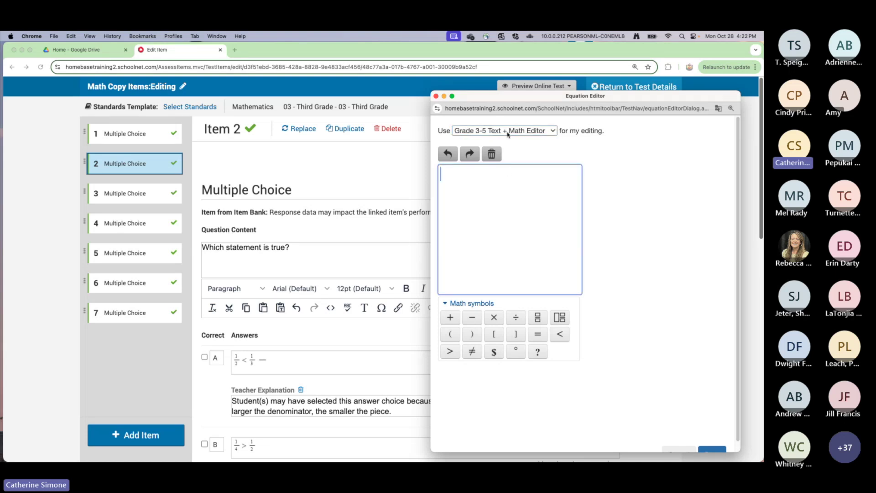
{"action": "type", "text": "15"}
{"action": "left_click", "coordinate": [515, 319]}
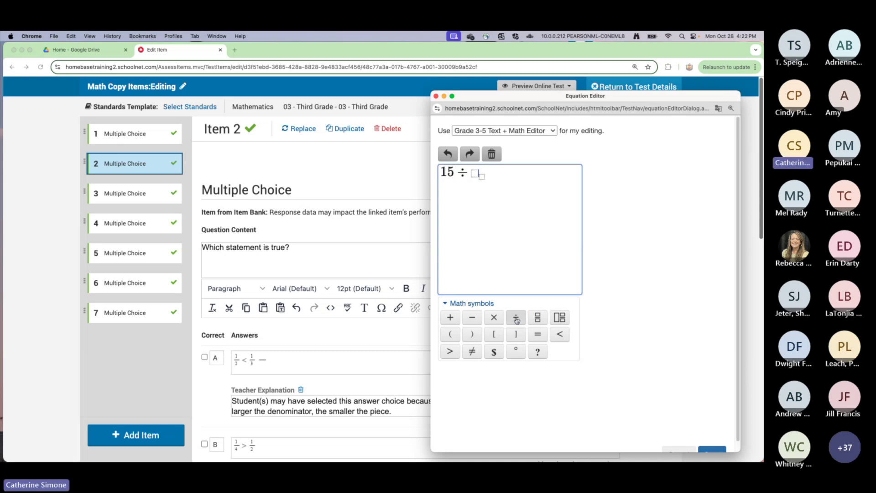
{"action": "key", "text": "BackSpace"}
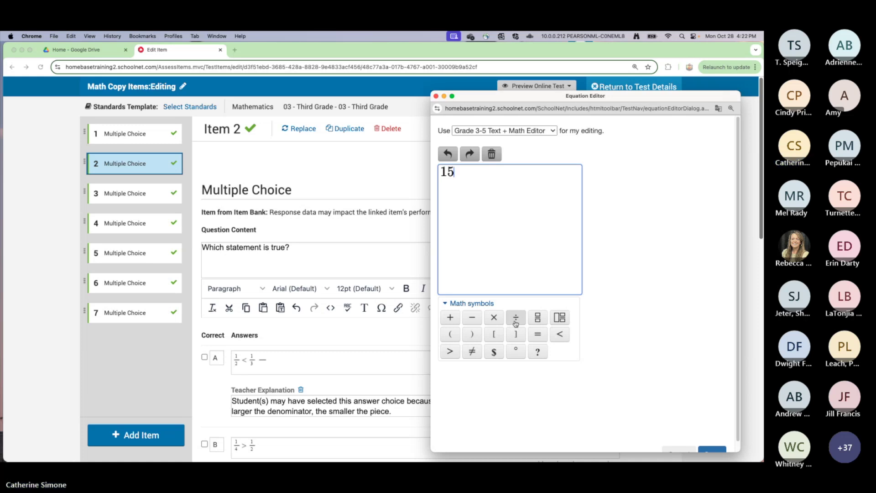
{"action": "left_click", "coordinate": [493, 318]}
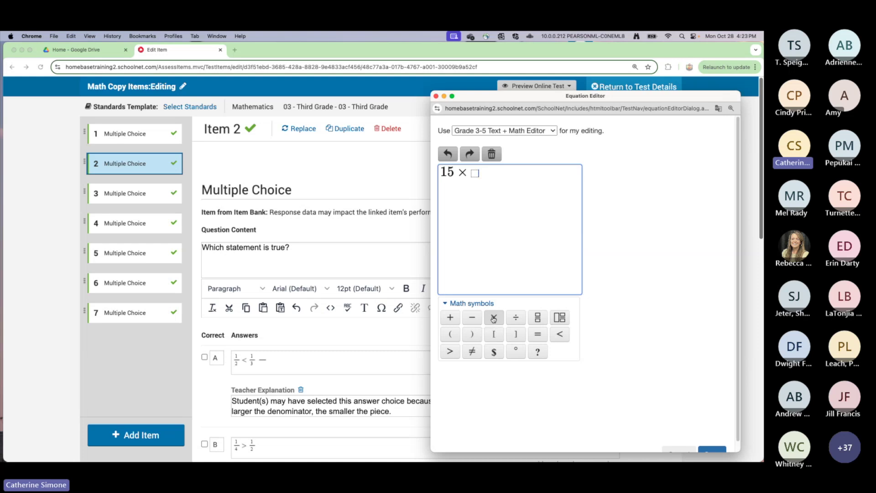
{"action": "type", "text": "n"}
{"action": "left_click", "coordinate": [535, 337]}
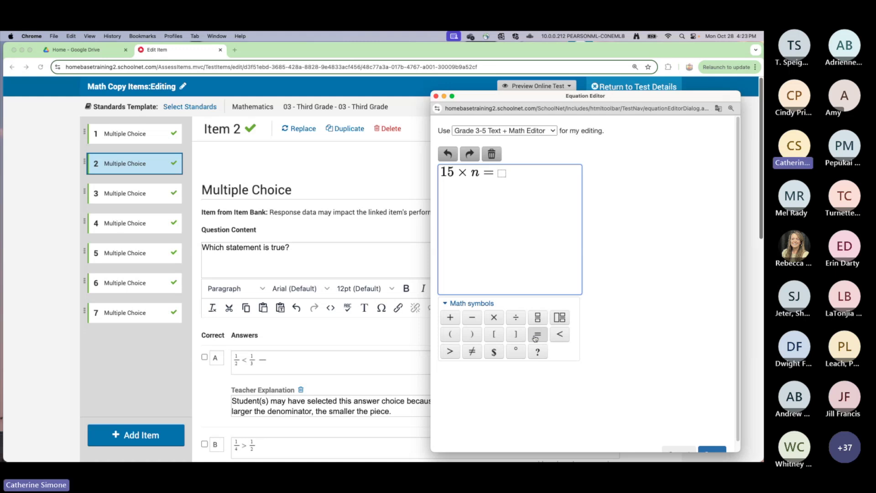
- Replace the multiplication sign with ÷, complete the equation as 15 ÷ n = 3, and close the equation editor without saving
{"action": "left_click", "coordinate": [466, 171]}
{"action": "key", "text": "BackSpace"}
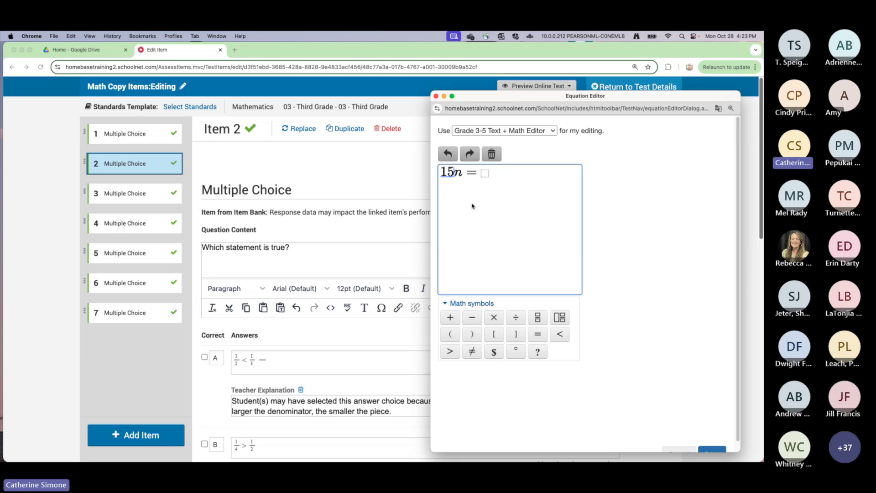
{"action": "left_click", "coordinate": [515, 317]}
{"action": "left_click", "coordinate": [500, 174]}
{"action": "type", "text": "3"}
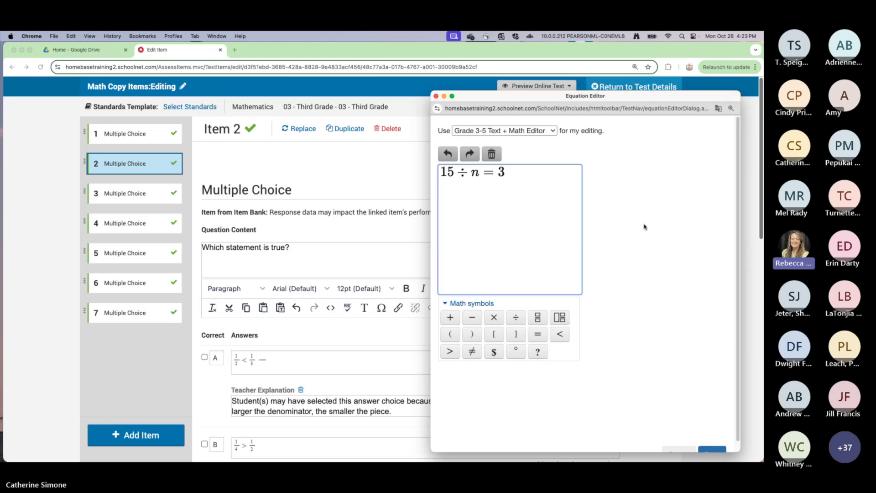
{"action": "scroll", "coordinate": [644, 227], "scroll_direction": "down", "scroll_amount": 1}
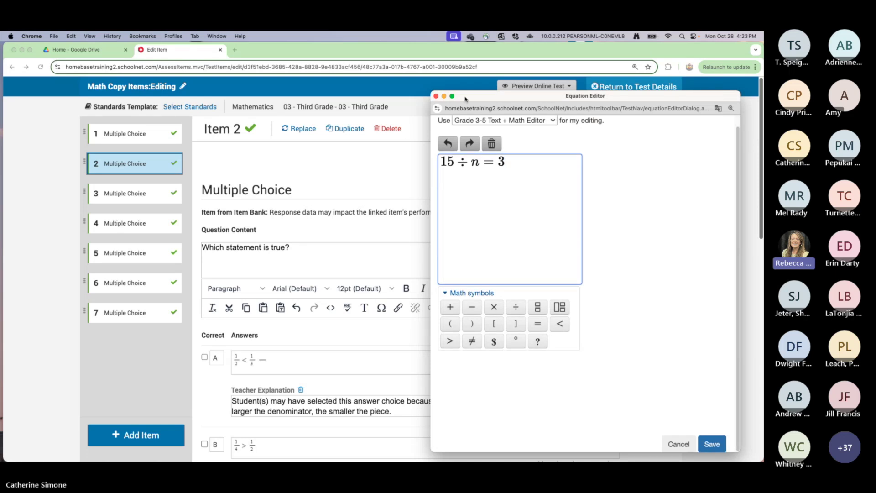
{"action": "left_click", "coordinate": [436, 96]}
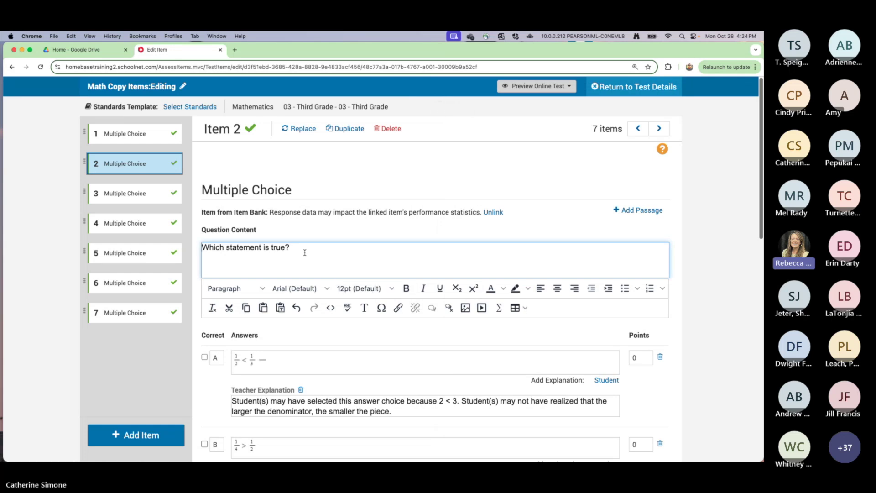
- Enter x with a superscript 2 on a new line below item 2's question text
{"action": "key", "text": "Return"}
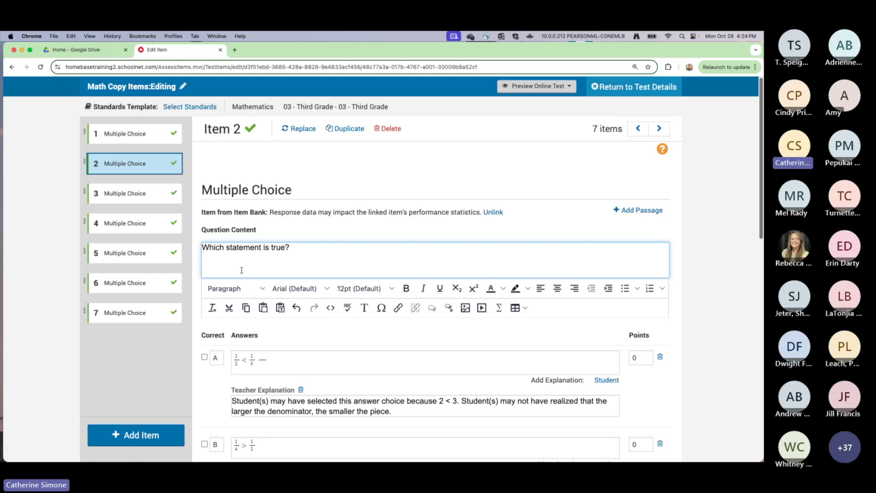
{"action": "type", "text": "x"}
{"action": "left_click", "coordinate": [472, 289]}
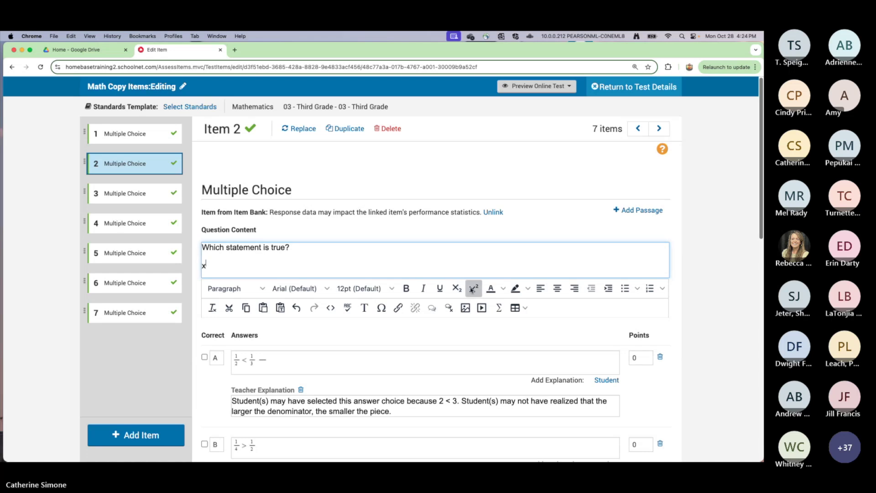
{"action": "type", "text": "2"}
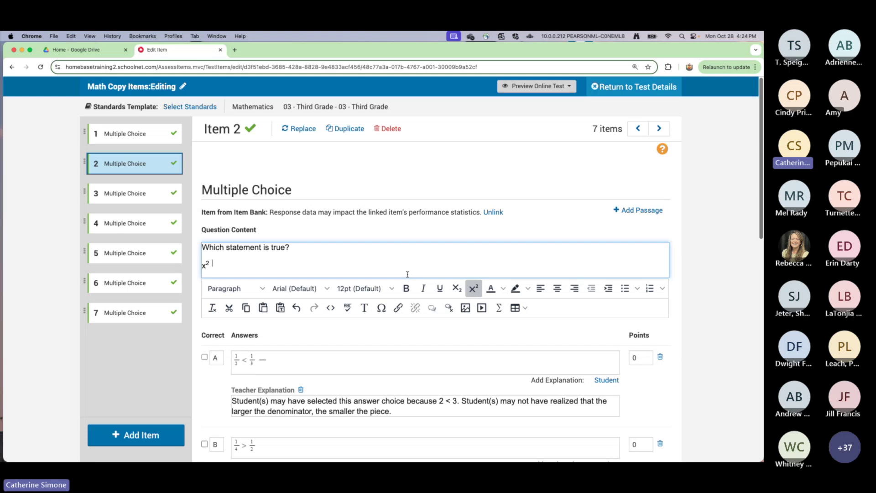
{"action": "left_click", "coordinate": [473, 288]}
- Continue the expression line with a period, 15 with superscript 3, another period, and 2 with subscript x
{"action": "type", "text": "."}
{"action": "type", "text": "15"}
{"action": "left_click", "coordinate": [476, 291]}
{"action": "type", "text": "3"}
{"action": "left_click", "coordinate": [474, 288]}
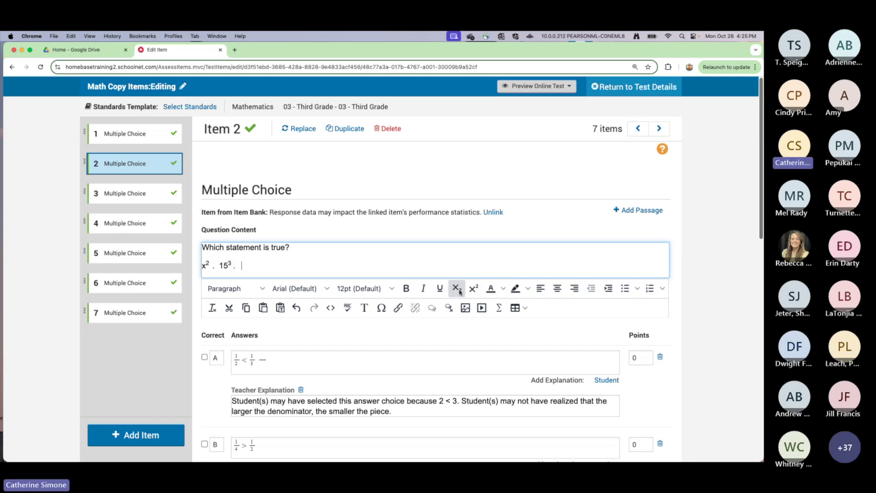
{"action": "type", "text": "2"}
{"action": "left_click", "coordinate": [459, 291]}
{"action": "type", "text": "x"}
{"action": "left_click", "coordinate": [338, 363]}
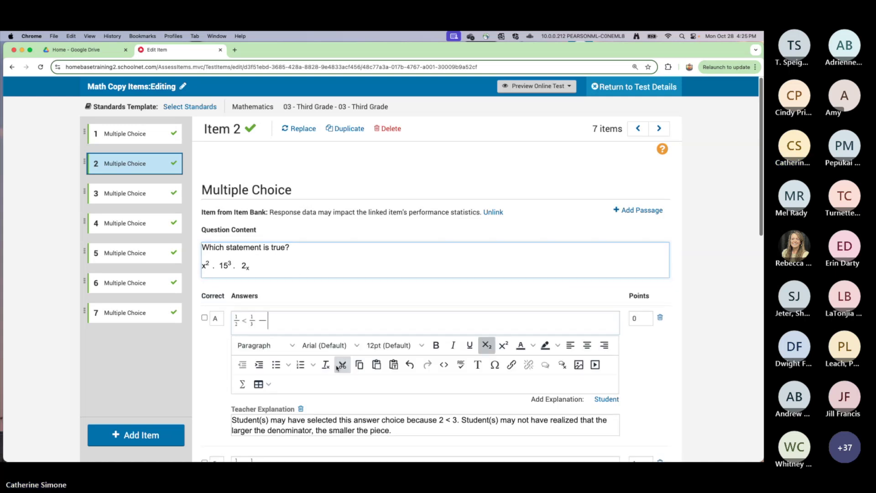
{"action": "left_click", "coordinate": [289, 267]}
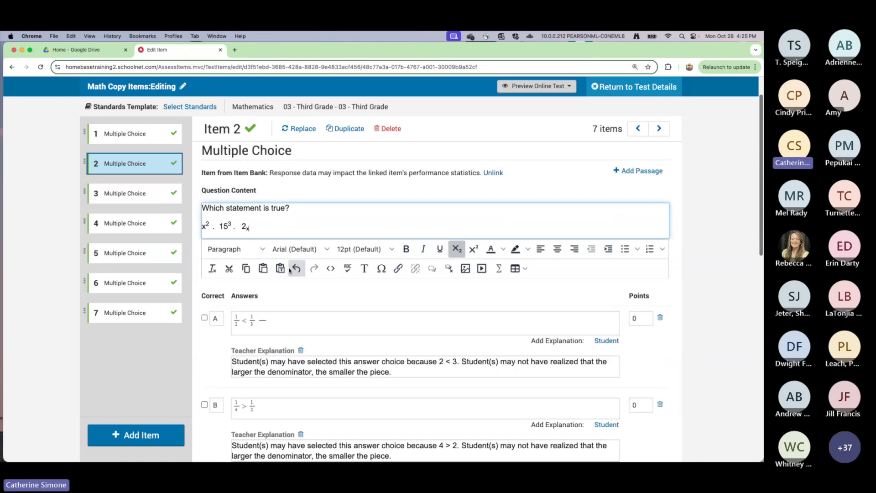
{"action": "left_click", "coordinate": [293, 318]}
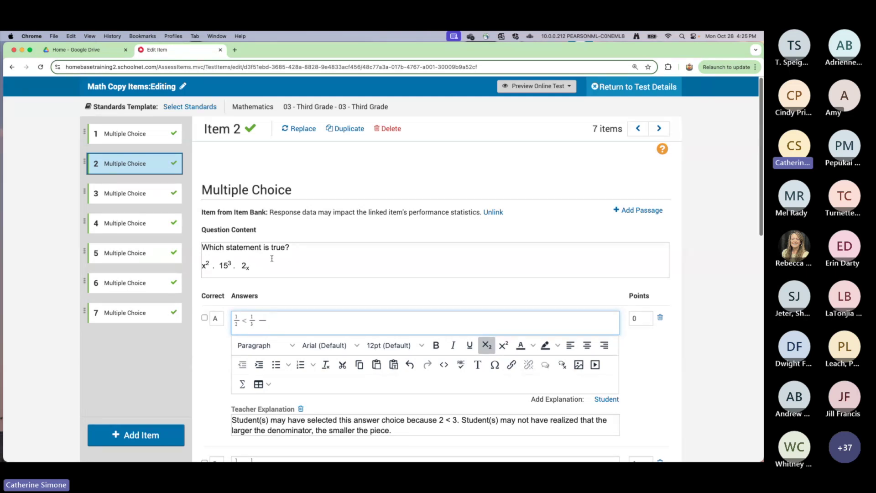
- Add a blank line below the x² . 15³ . 2ₓ expressions in item 2's question content
{"action": "left_click", "coordinate": [308, 272]}
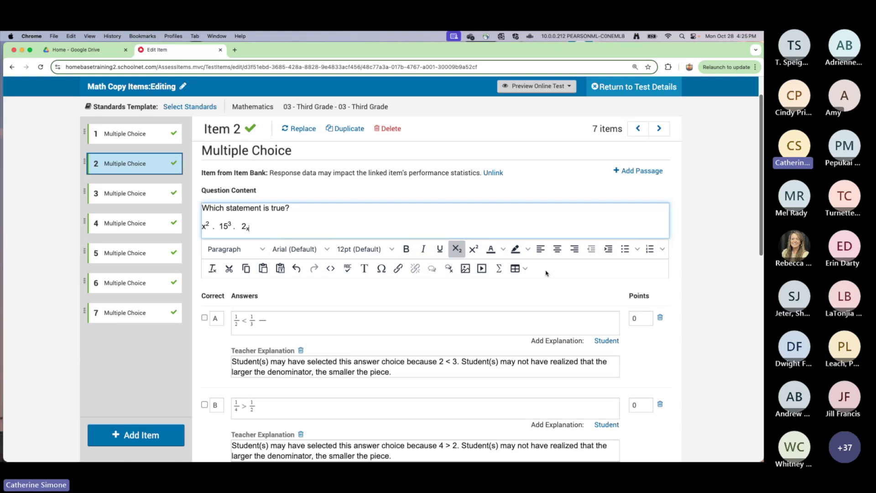
{"action": "key", "text": "Return"}
{"action": "key", "text": "Return"}
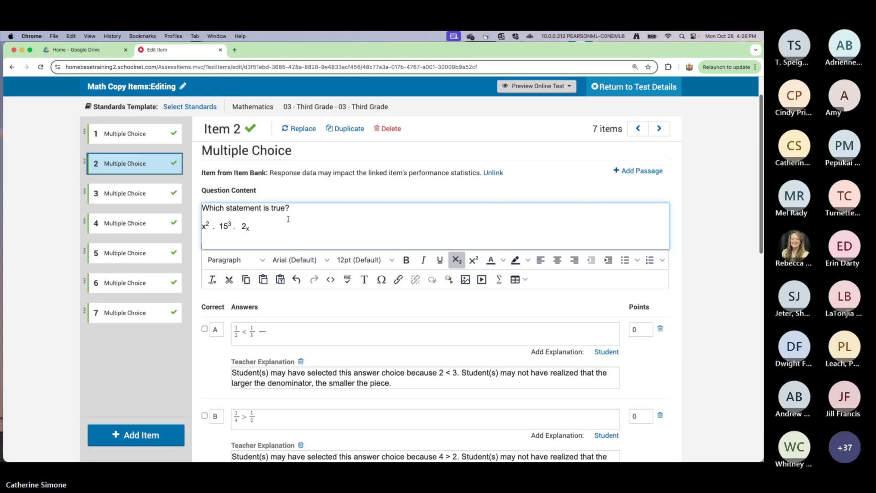
{"action": "left_click", "coordinate": [205, 242]}
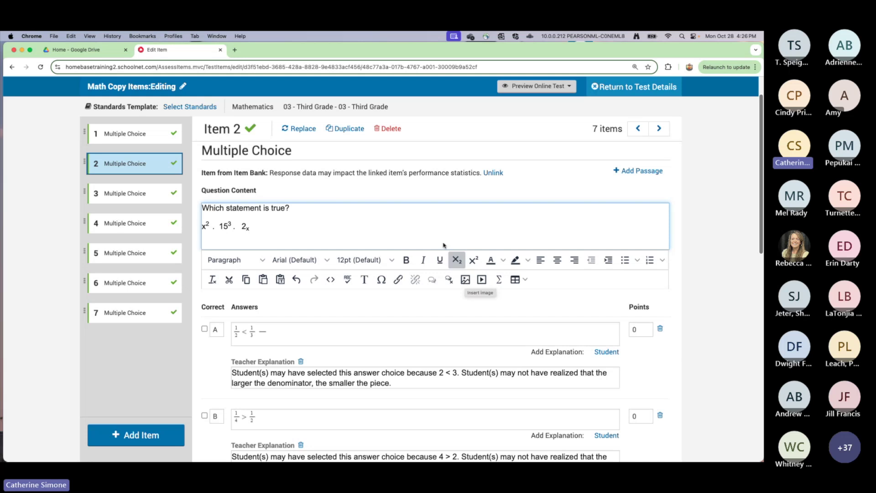
- Search Google Images for "graph" in a new tab, open Incompetech's Free Online Graph Paper / Plain, and take a screenshot of its grid
{"action": "left_click", "coordinate": [236, 51]}
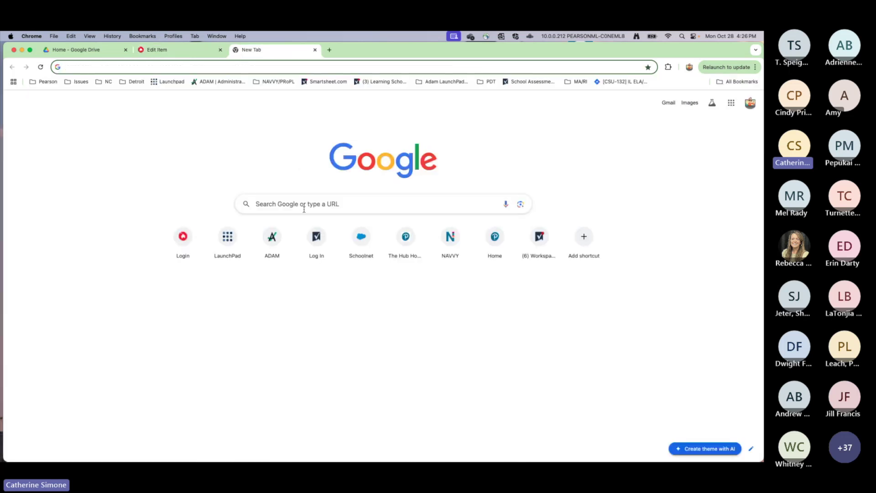
{"action": "left_click", "coordinate": [312, 197]}
{"action": "type", "text": "gr"}
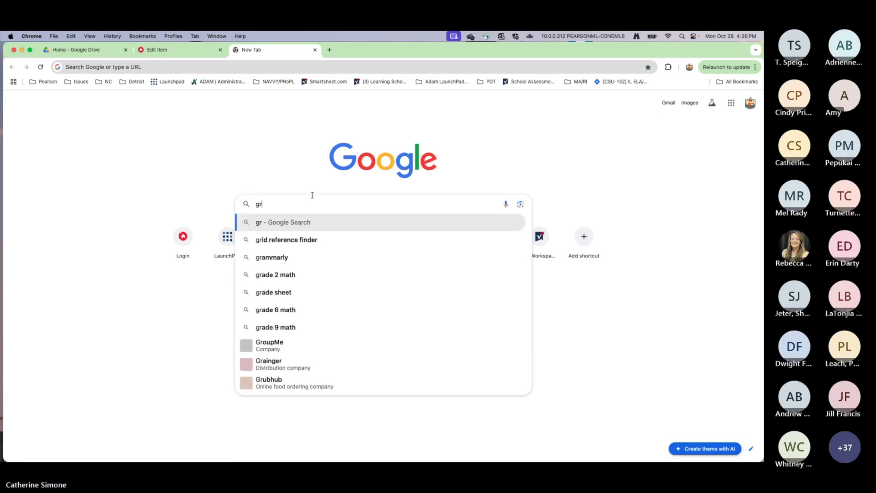
{"action": "type", "text": "aph"}
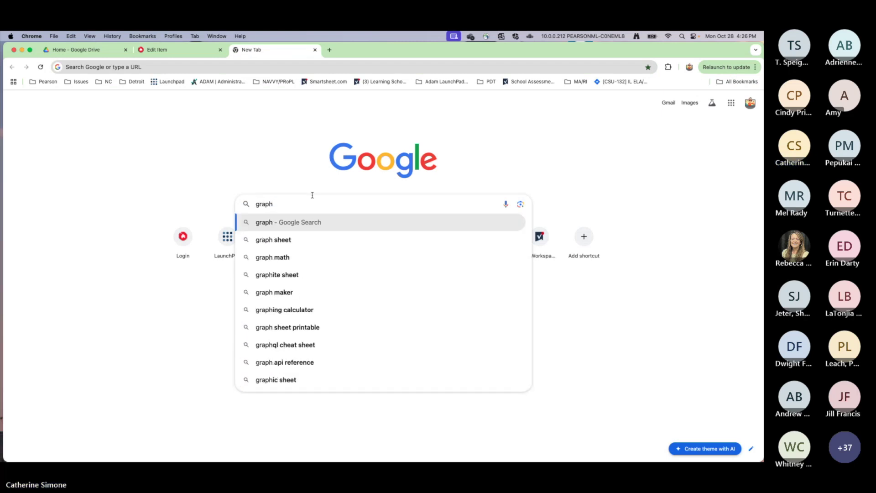
{"action": "key", "text": "Return"}
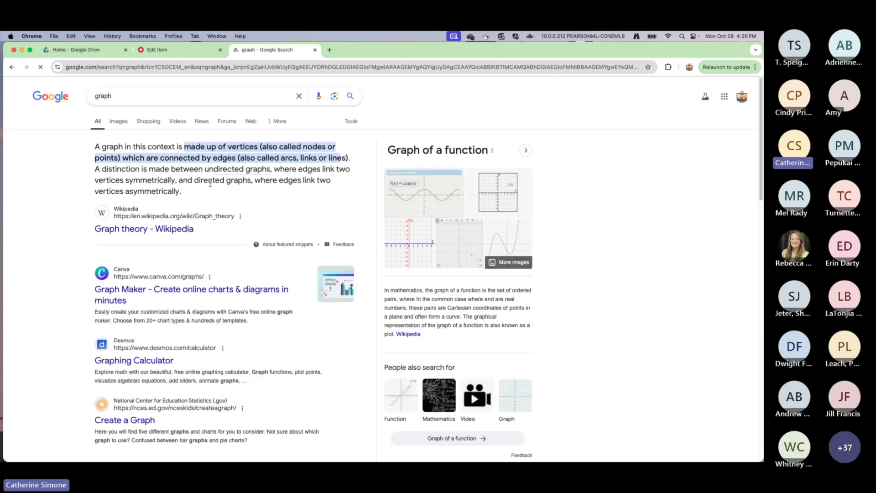
{"action": "left_click", "coordinate": [119, 123]}
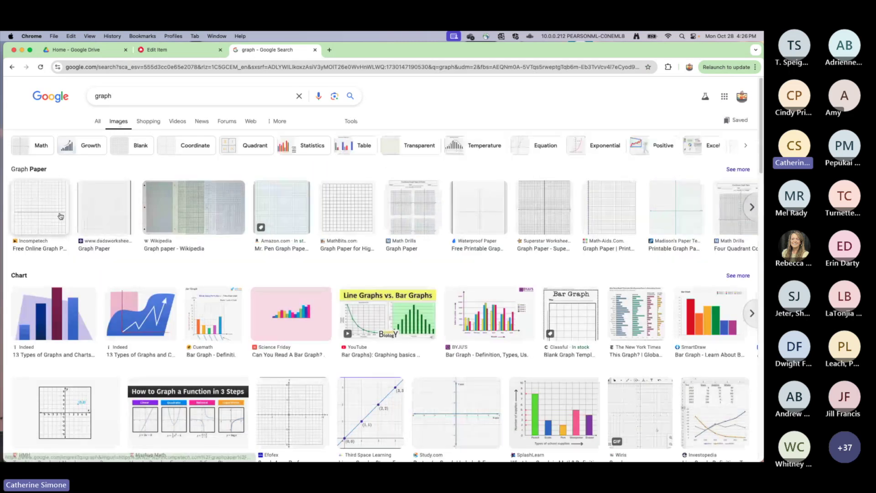
{"action": "left_click", "coordinate": [60, 216]}
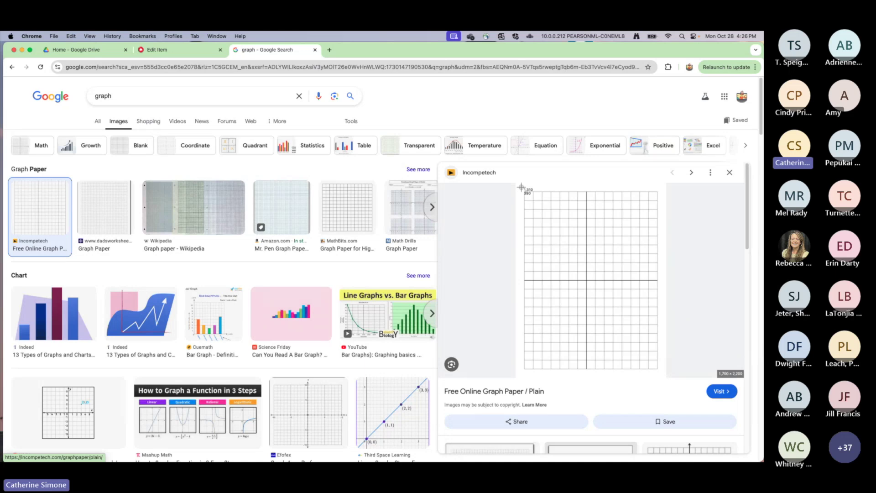
{"action": "left_click_drag", "start_coordinate": [521, 187], "coordinate": [661, 371]}
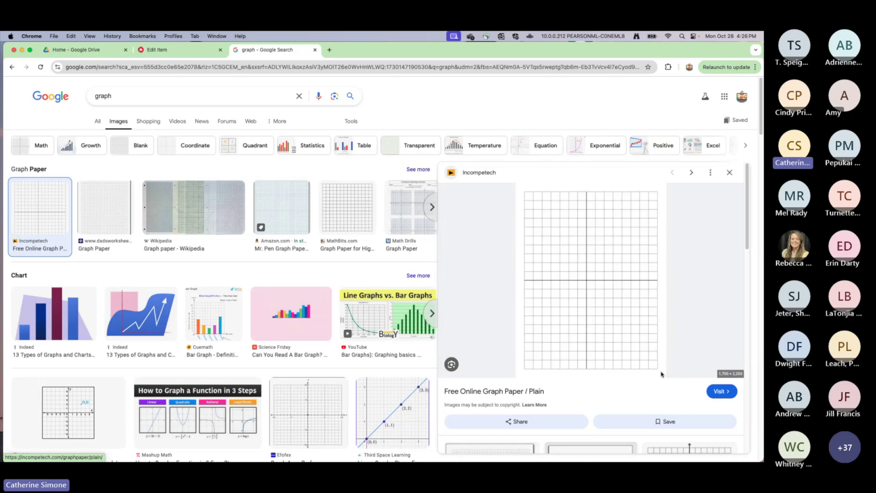
- Insert the desktop image Screenshot 2024-10-28 at 4.26.46 PM below the expressions in item 2's question content and look it over
{"action": "left_click", "coordinate": [172, 53]}
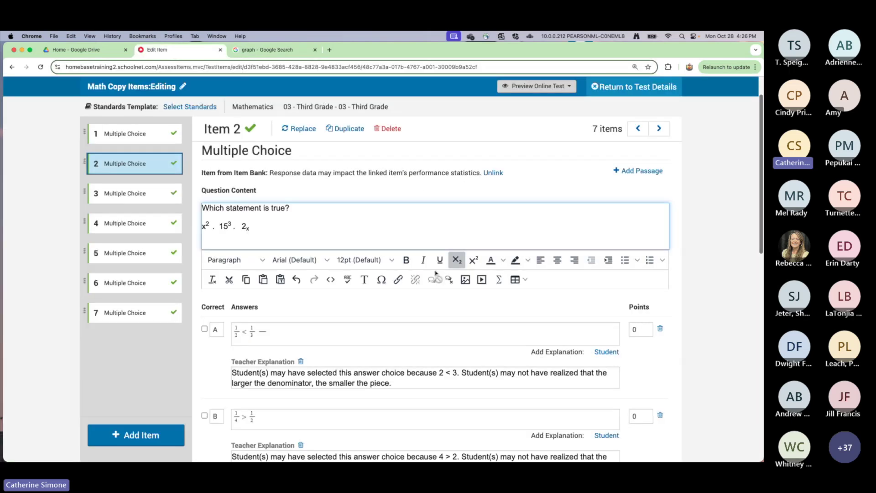
{"action": "left_click", "coordinate": [464, 282]}
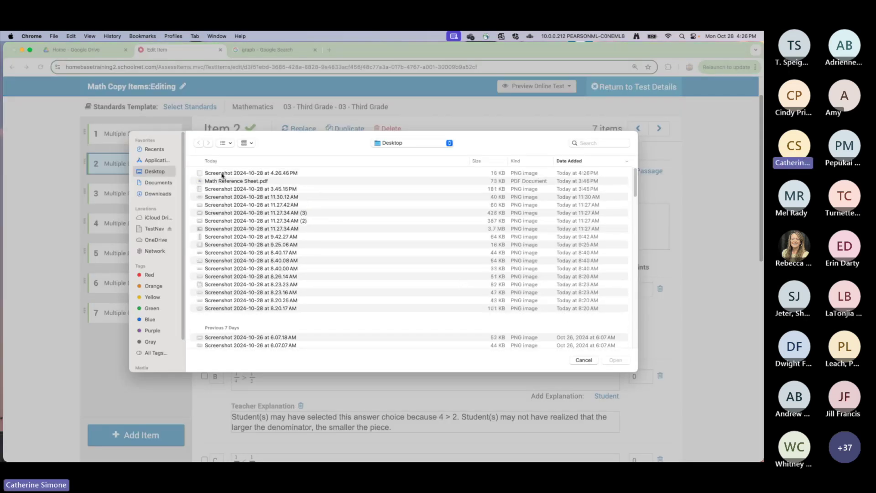
{"action": "left_click", "coordinate": [243, 175]}
{"action": "left_click", "coordinate": [623, 360]}
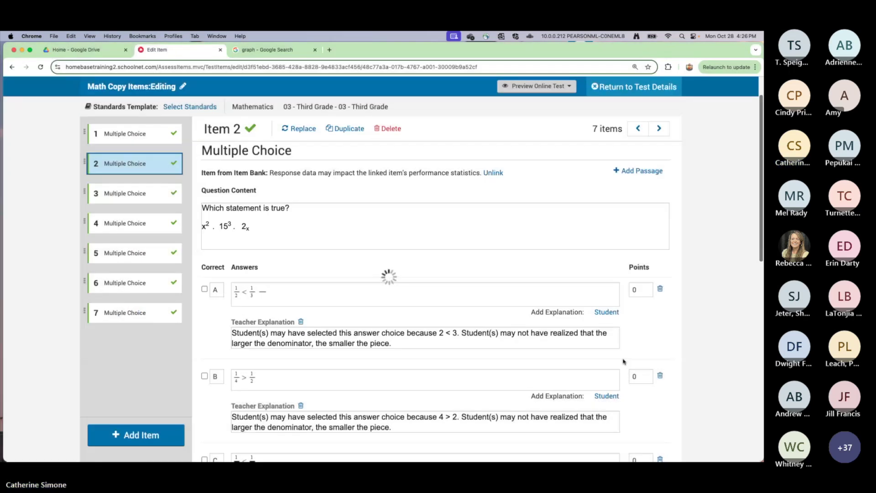
{"action": "scroll", "coordinate": [333, 304], "scroll_direction": "down", "scroll_amount": 3}
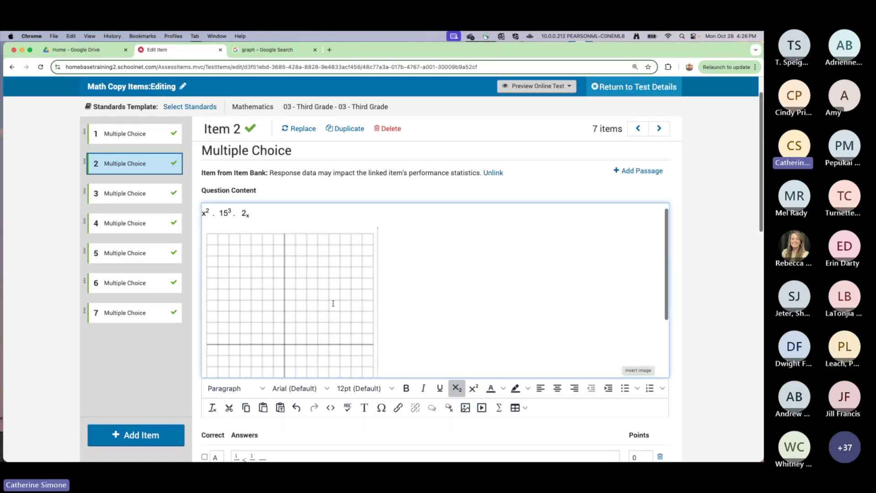
{"action": "scroll", "coordinate": [333, 304], "scroll_direction": "up", "scroll_amount": 2}
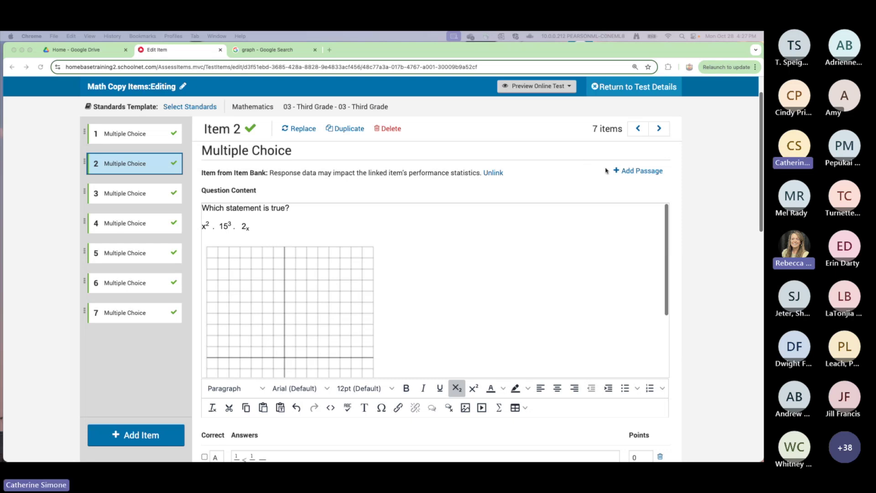
- Leave item editing for the test details of Math Copy Items and show its test settings
{"action": "left_click", "coordinate": [624, 91]}
{"action": "left_click", "coordinate": [491, 184]}
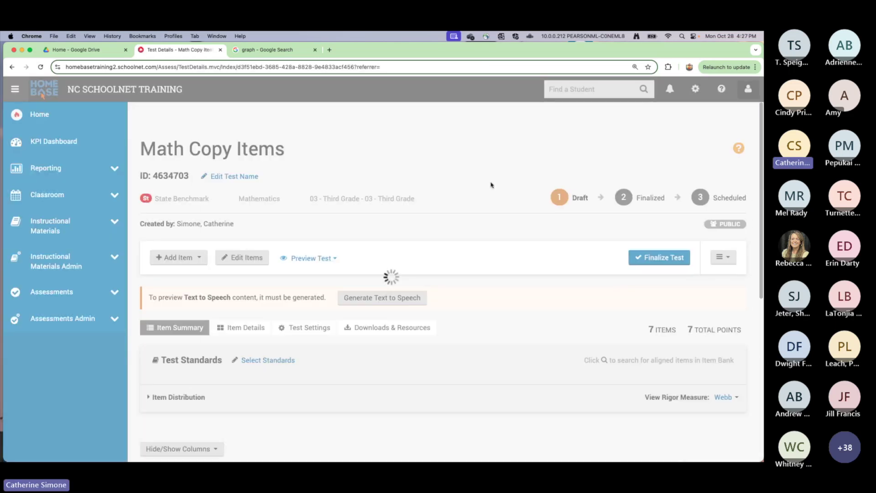
{"action": "scroll", "coordinate": [278, 389], "scroll_direction": "down", "scroll_amount": 1}
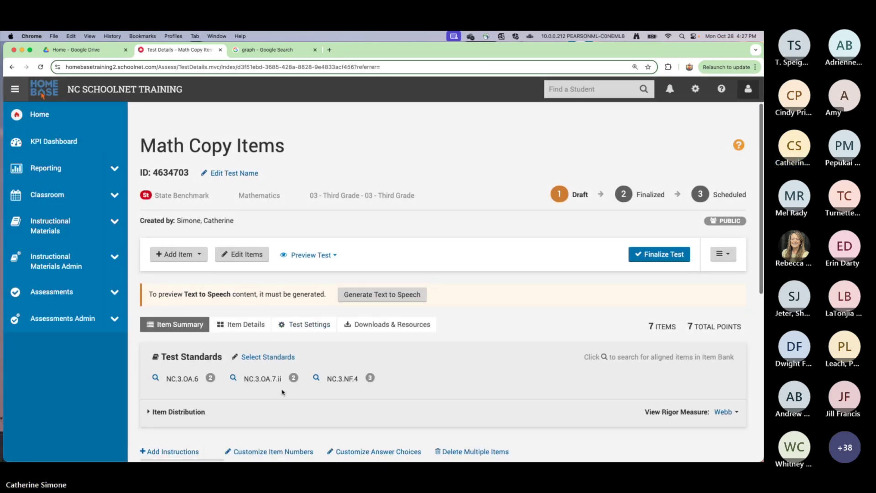
{"action": "scroll", "coordinate": [283, 391], "scroll_direction": "down", "scroll_amount": 5}
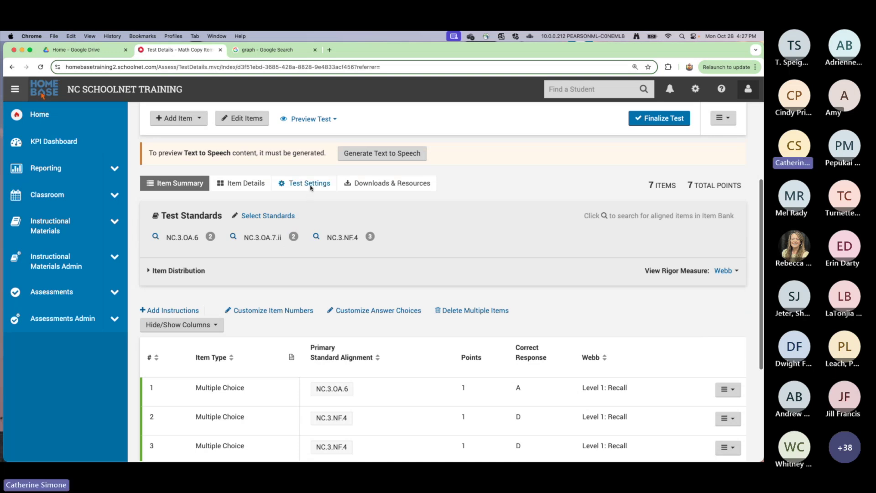
{"action": "left_click", "coordinate": [310, 185]}
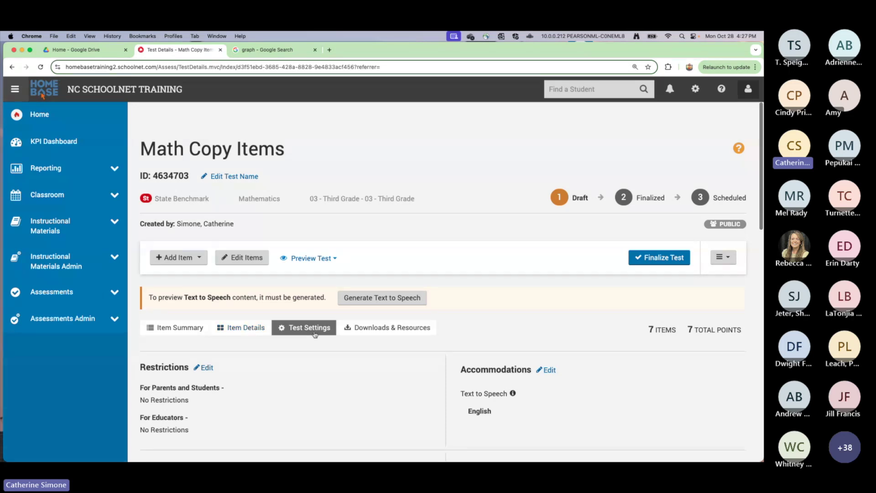
- Open the test item defaults for editing and set Tools & Manipulatives to Enabled
{"action": "scroll", "coordinate": [342, 385], "scroll_direction": "down", "scroll_amount": 7}
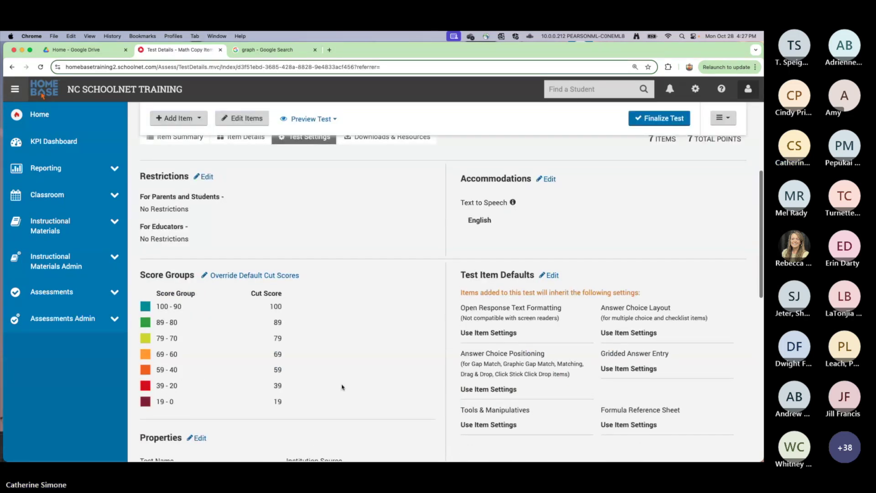
{"action": "scroll", "coordinate": [343, 387], "scroll_direction": "down", "scroll_amount": 1}
{"action": "scroll", "coordinate": [342, 386], "scroll_direction": "down", "scroll_amount": 1}
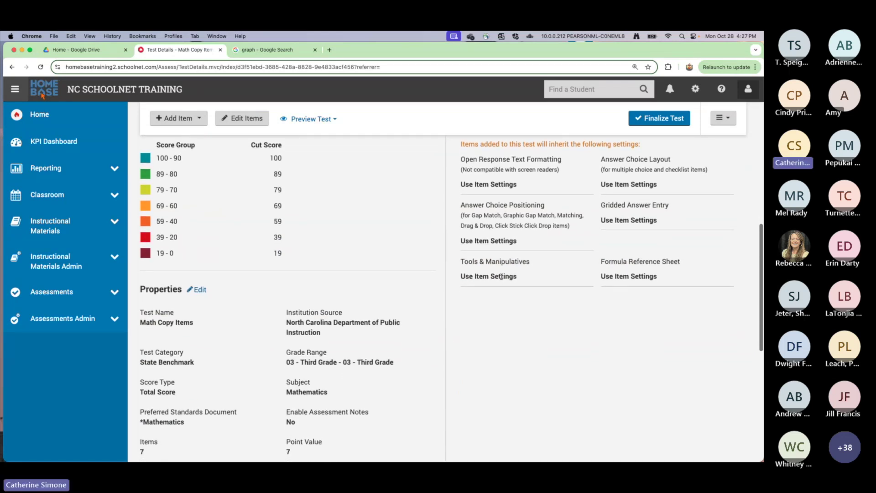
{"action": "scroll", "coordinate": [502, 354], "scroll_direction": "up", "scroll_amount": 3}
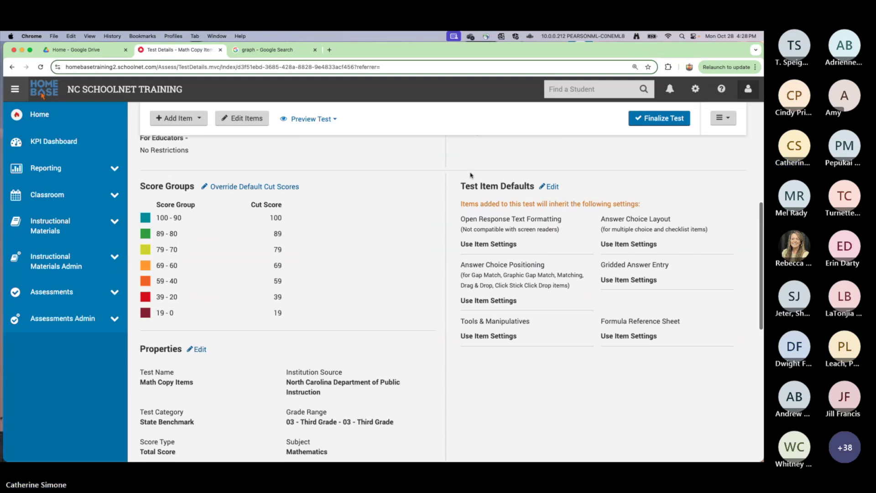
{"action": "left_click", "coordinate": [552, 187]}
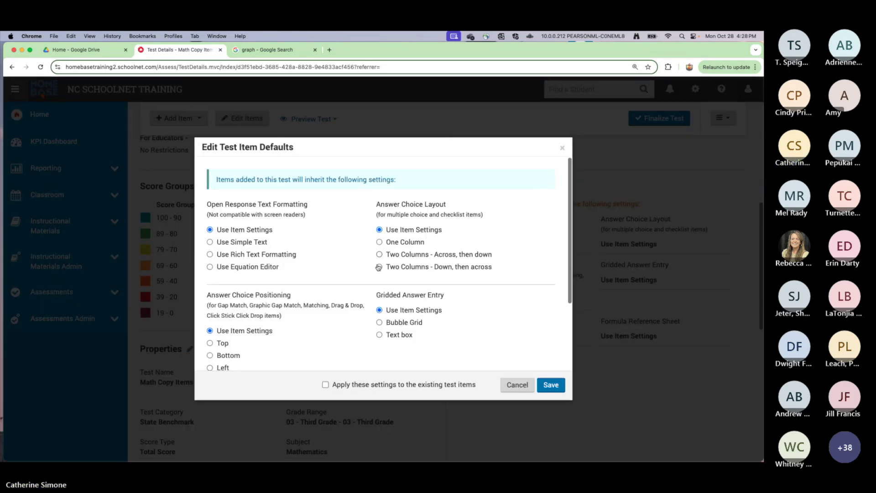
{"action": "scroll", "coordinate": [343, 344], "scroll_direction": "down", "scroll_amount": 3}
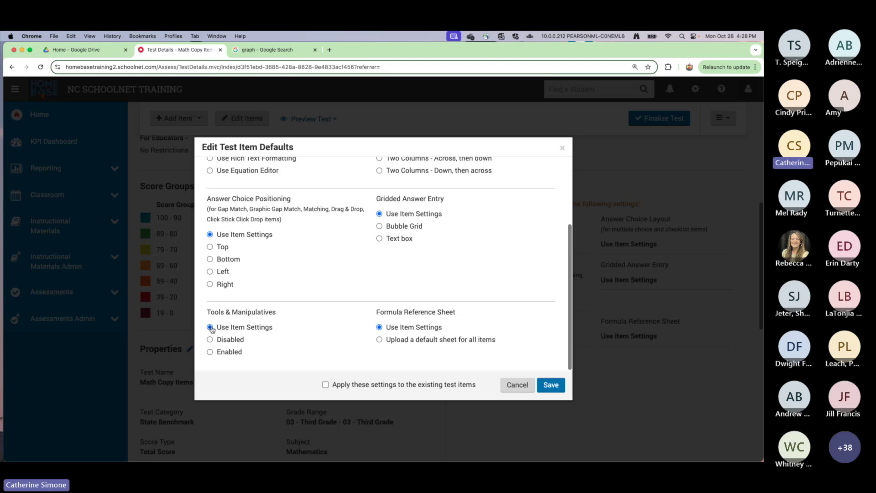
{"action": "left_click", "coordinate": [210, 352]}
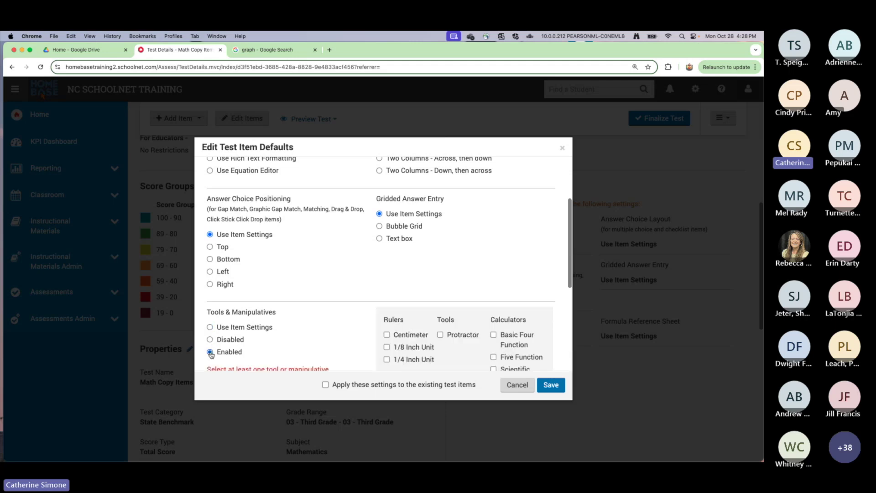
{"action": "scroll", "coordinate": [342, 341], "scroll_direction": "down", "scroll_amount": 6}
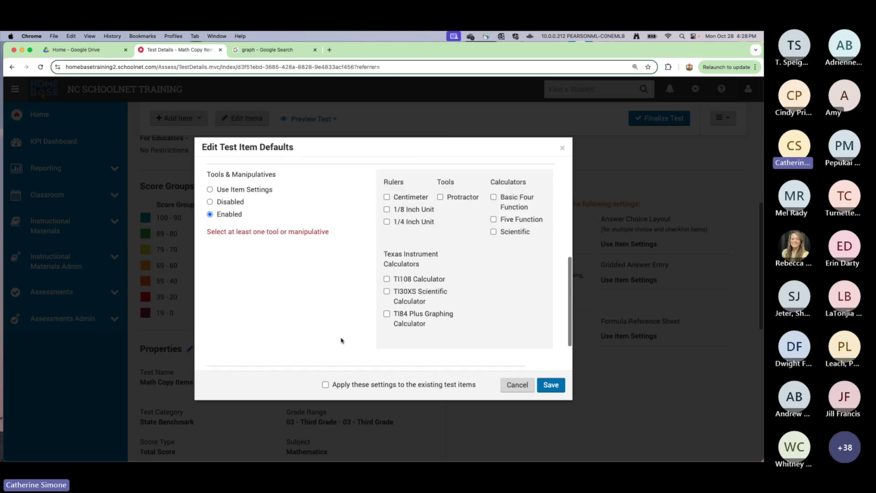
- Select the Centimeter, 1/8 Inch Unit and 1/4 Inch Unit rulers, the Protractor and the Basic Four Function calculator as default tools
{"action": "left_click", "coordinate": [386, 186]}
{"action": "left_click", "coordinate": [387, 198]}
{"action": "left_click", "coordinate": [387, 210]}
{"action": "left_click", "coordinate": [440, 186]}
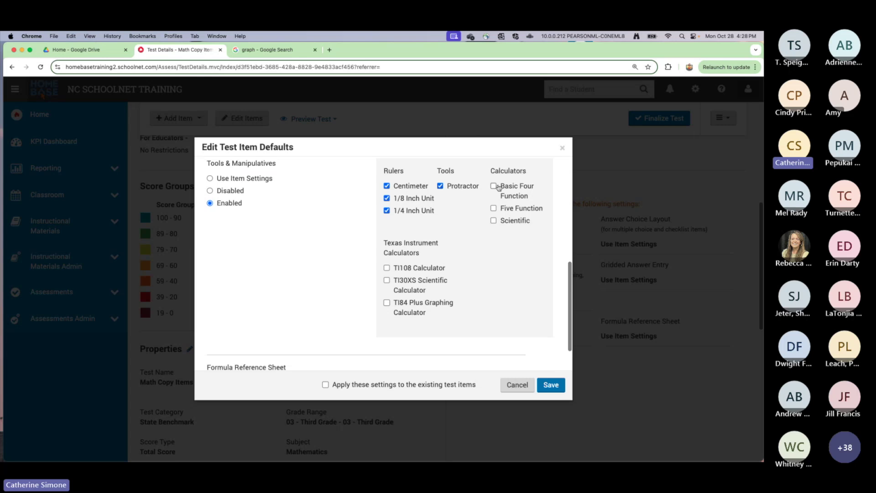
{"action": "left_click", "coordinate": [494, 186]}
- Upload Math Reference Sheet.pdf as the default formula reference sheet for all items and save the test item defaults
{"action": "scroll", "coordinate": [321, 301], "scroll_direction": "up", "scroll_amount": 2}
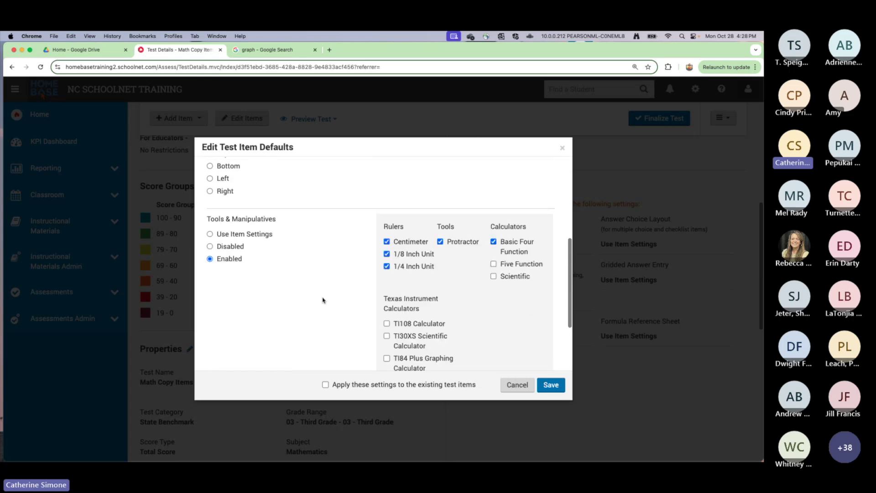
{"action": "scroll", "coordinate": [322, 300], "scroll_direction": "down", "scroll_amount": 3}
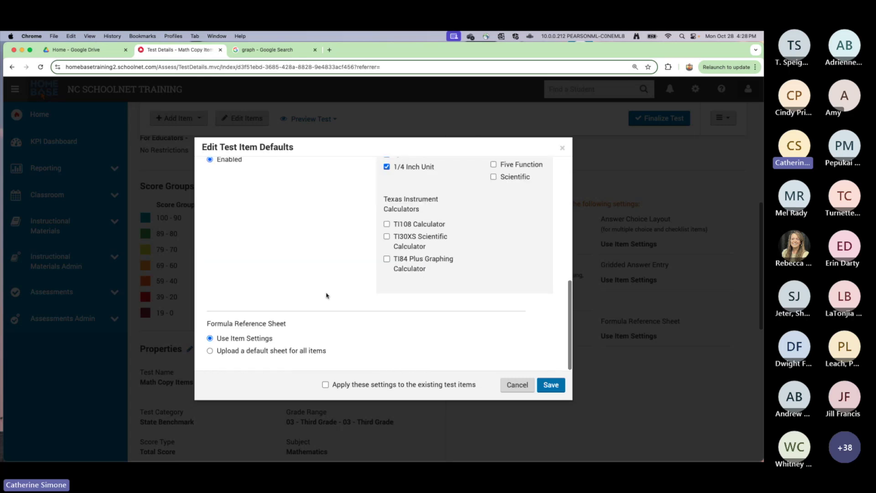
{"action": "left_click", "coordinate": [210, 350]}
{"action": "scroll", "coordinate": [277, 315], "scroll_direction": "down", "scroll_amount": 2}
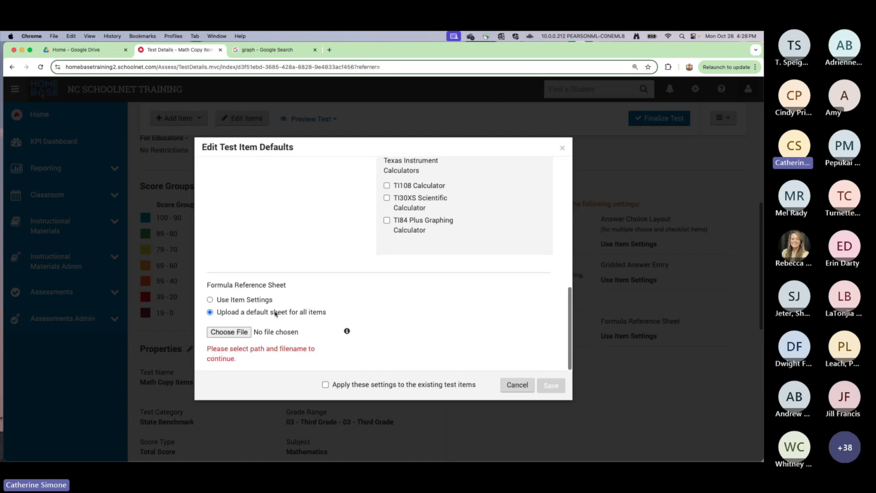
{"action": "left_click", "coordinate": [238, 335]}
{"action": "left_click", "coordinate": [233, 178]}
{"action": "left_click", "coordinate": [611, 359]}
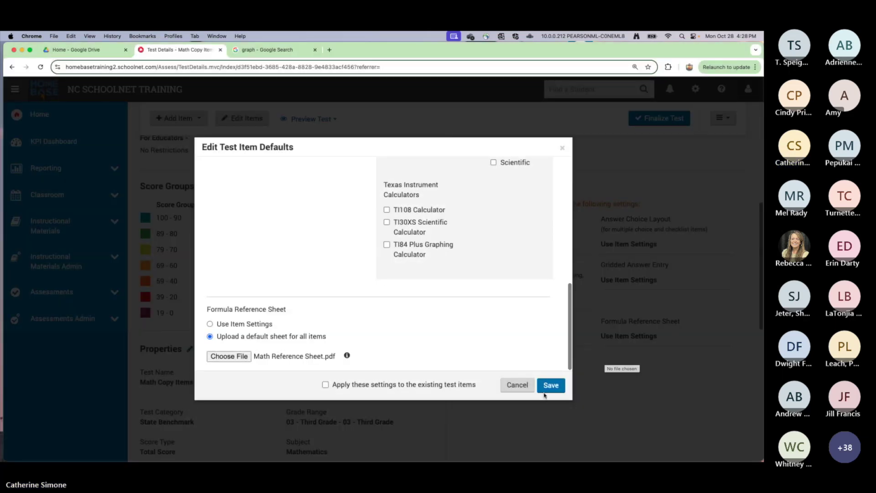
{"action": "left_click", "coordinate": [550, 386]}
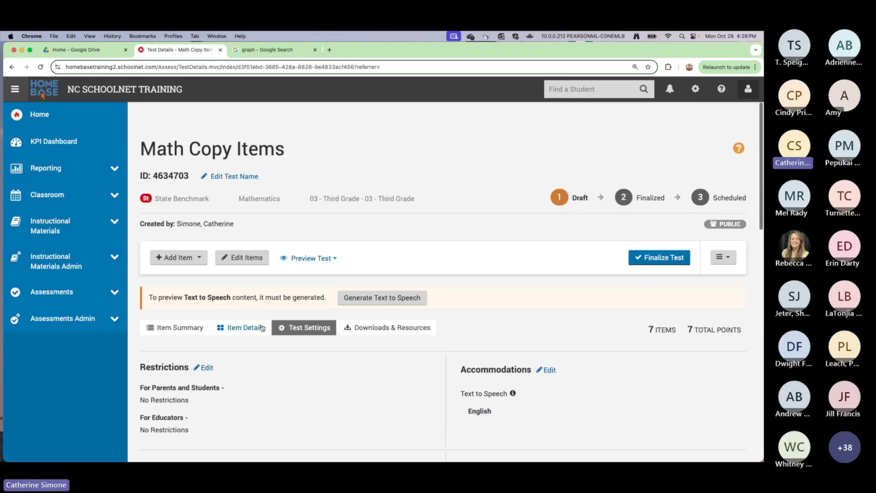
- Show the item details of the Math Copy Items test
{"action": "left_click", "coordinate": [234, 328]}
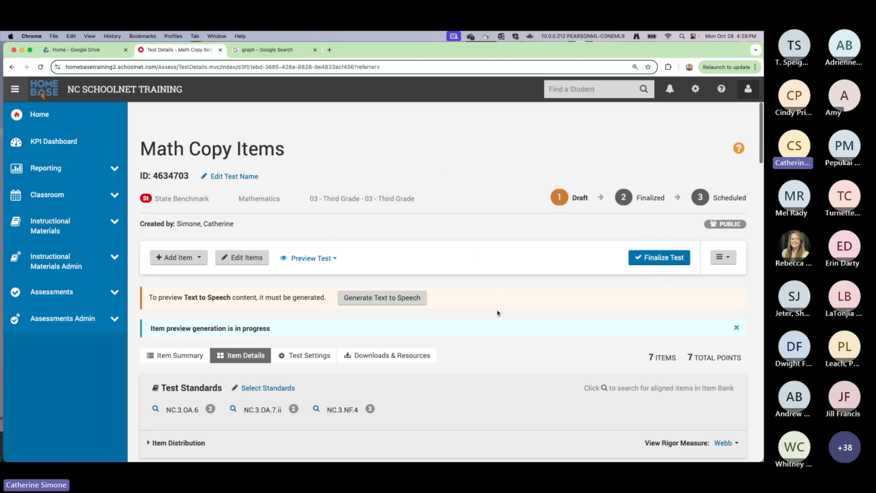
- Preview the Math Copy Items test online, start it, page through its questions up to question 5, and close the preview
{"action": "left_click", "coordinate": [321, 258]}
{"action": "left_click", "coordinate": [316, 273]}
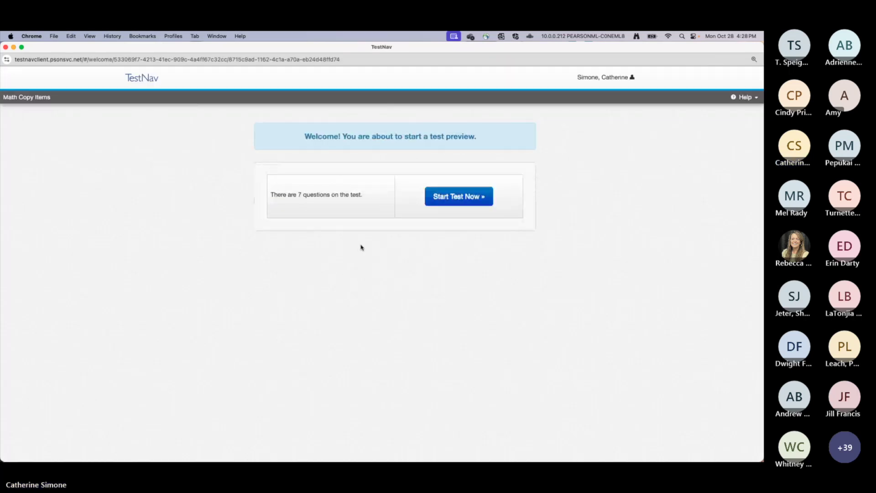
{"action": "left_click", "coordinate": [460, 197]}
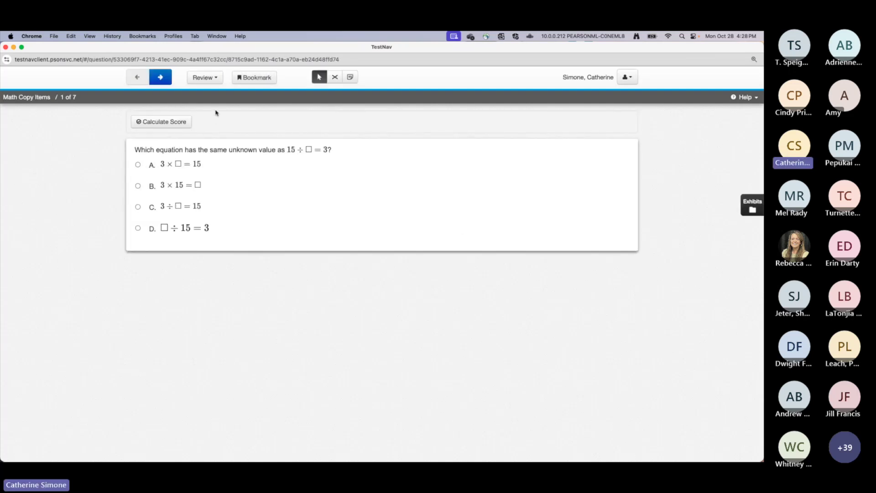
{"action": "left_click", "coordinate": [165, 80]}
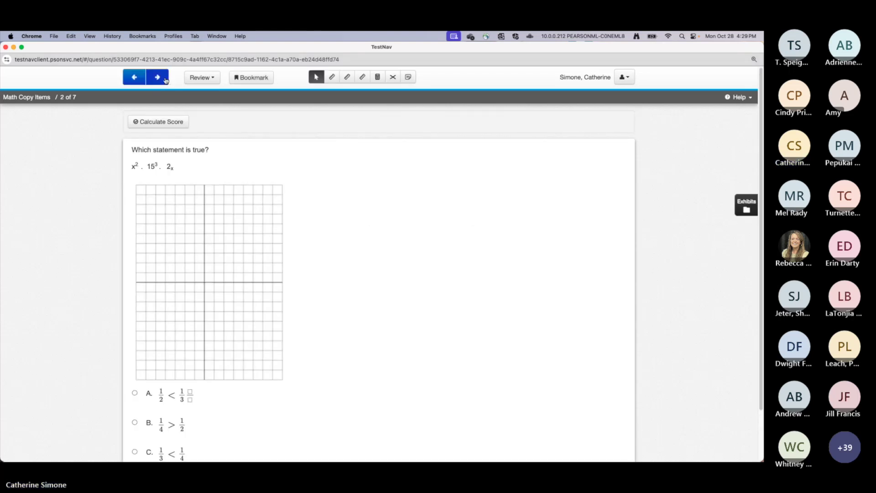
{"action": "left_click", "coordinate": [165, 80]}
{"action": "left_click", "coordinate": [156, 80]}
{"action": "left_click", "coordinate": [155, 81]}
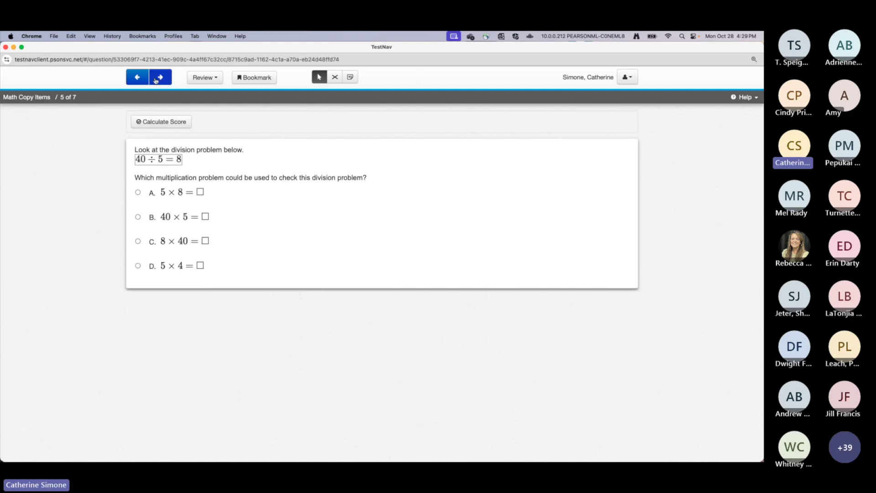
{"action": "left_click", "coordinate": [6, 47]}
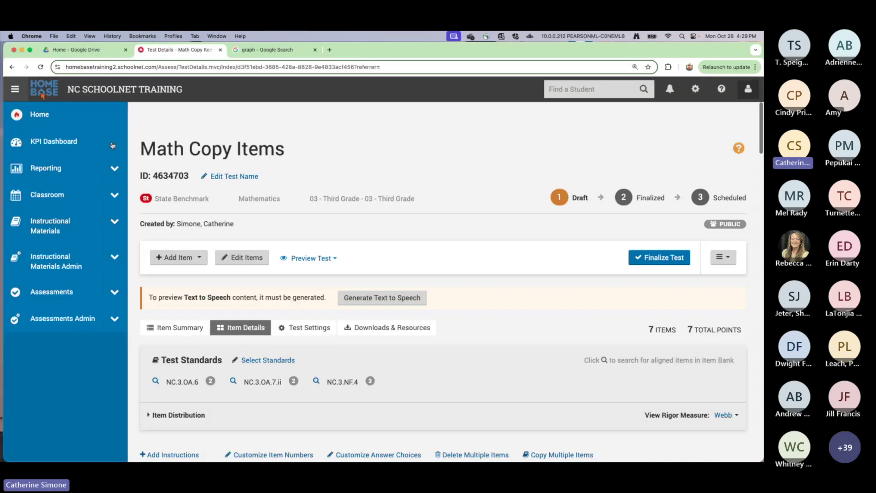
- Apply the test item defaults in the test settings to the existing test items and save them
{"action": "scroll", "coordinate": [319, 321], "scroll_direction": "down", "scroll_amount": 3}
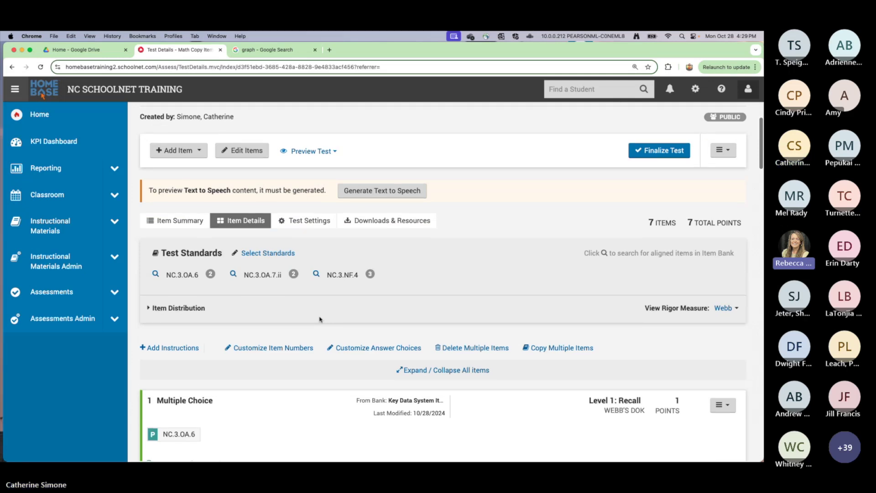
{"action": "left_click", "coordinate": [302, 210]}
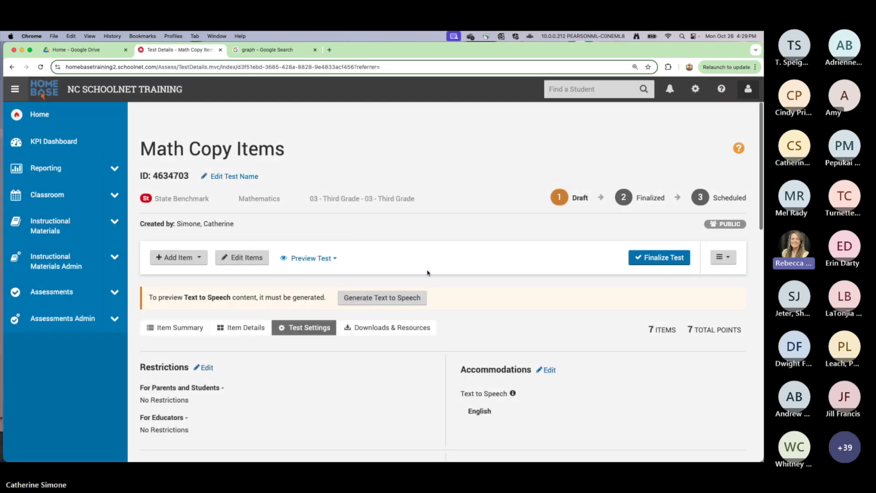
{"action": "scroll", "coordinate": [428, 272], "scroll_direction": "down", "scroll_amount": 5}
{"action": "scroll", "coordinate": [475, 281], "scroll_direction": "down", "scroll_amount": 3}
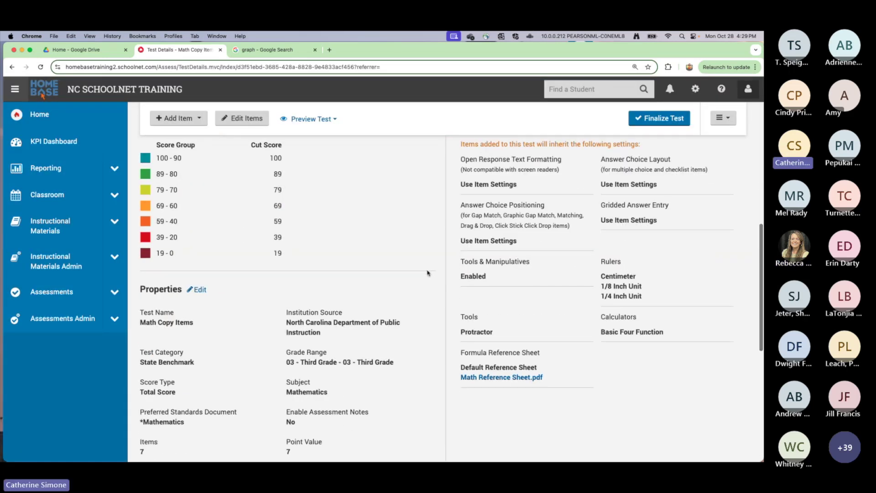
{"action": "scroll", "coordinate": [518, 290], "scroll_direction": "up", "scroll_amount": 1}
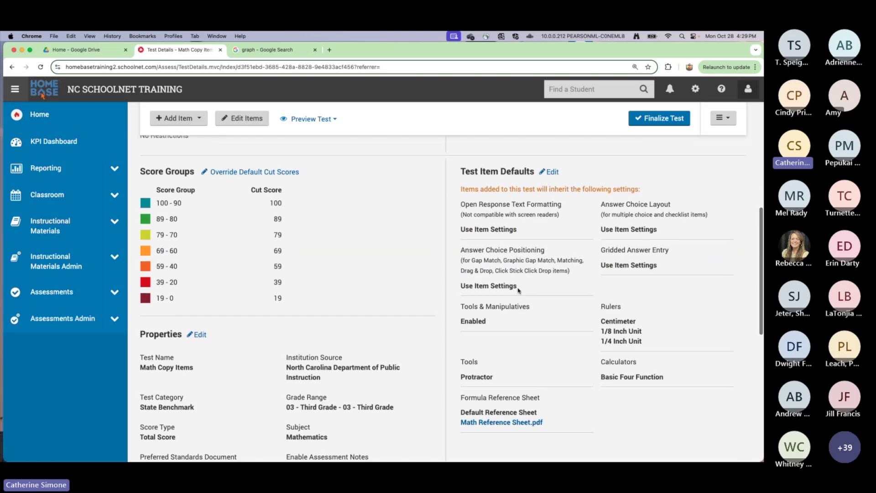
{"action": "left_click", "coordinate": [552, 172]}
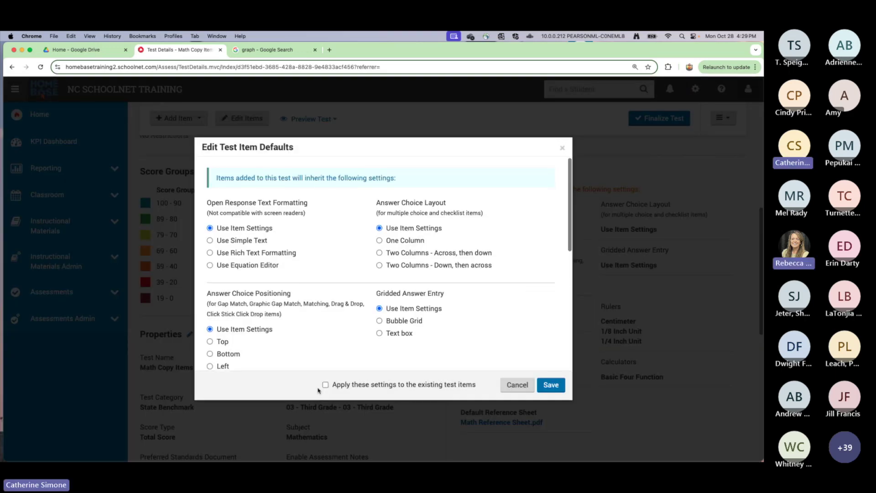
{"action": "left_click", "coordinate": [326, 385]}
{"action": "left_click", "coordinate": [554, 386]}
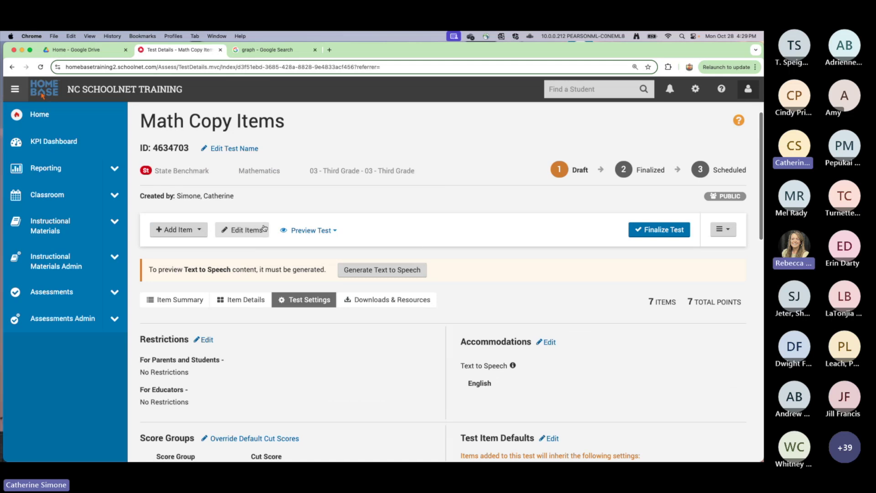
- Launch the online test preview again and move its window clear of the test details page
{"action": "left_click", "coordinate": [315, 229]}
{"action": "left_click", "coordinate": [308, 247]}
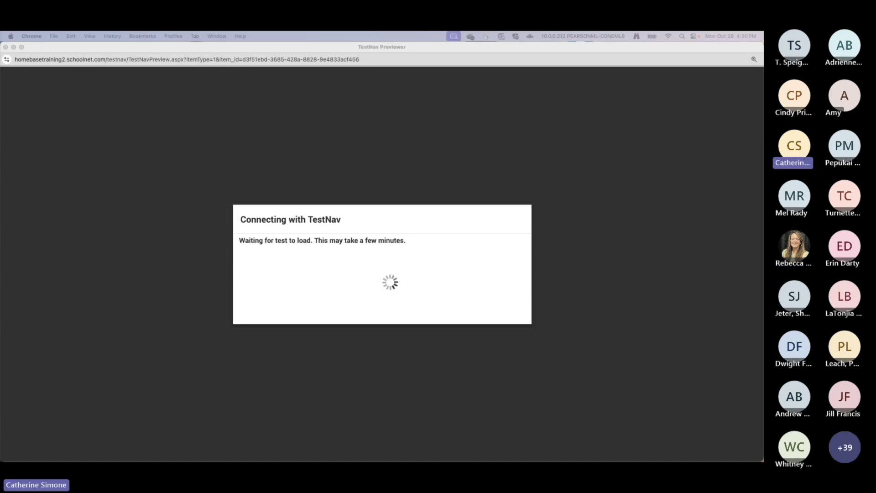
{"action": "left_click_drag", "start_coordinate": [119, 52], "coordinate": [114, 401]}
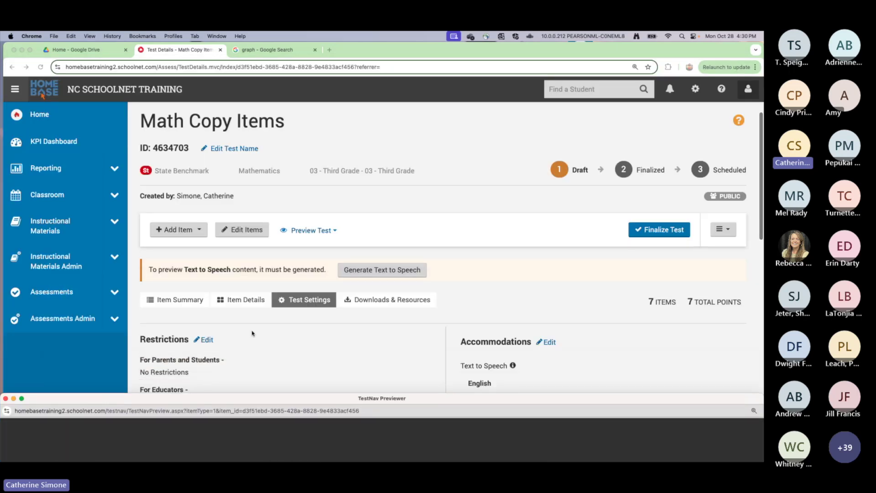
- Add a new Gridded item to the Math Copy Items test
{"action": "scroll", "coordinate": [260, 336], "scroll_direction": "down", "scroll_amount": 5}
{"action": "scroll", "coordinate": [261, 335], "scroll_direction": "up", "scroll_amount": 6}
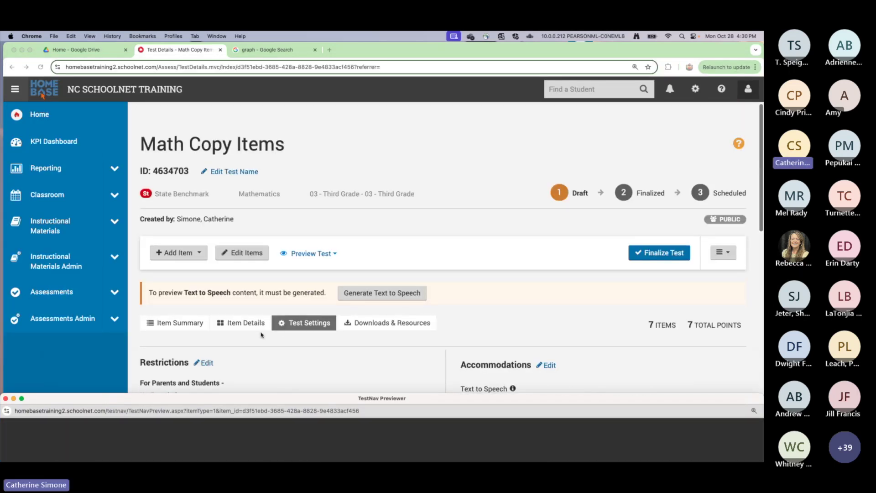
{"action": "left_click", "coordinate": [180, 257]}
{"action": "left_click", "coordinate": [180, 257]}
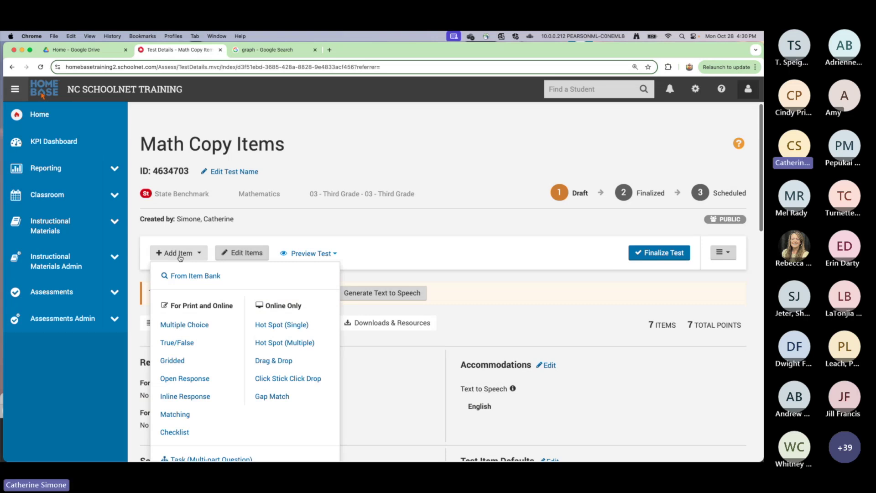
{"action": "left_click", "coordinate": [187, 366]}
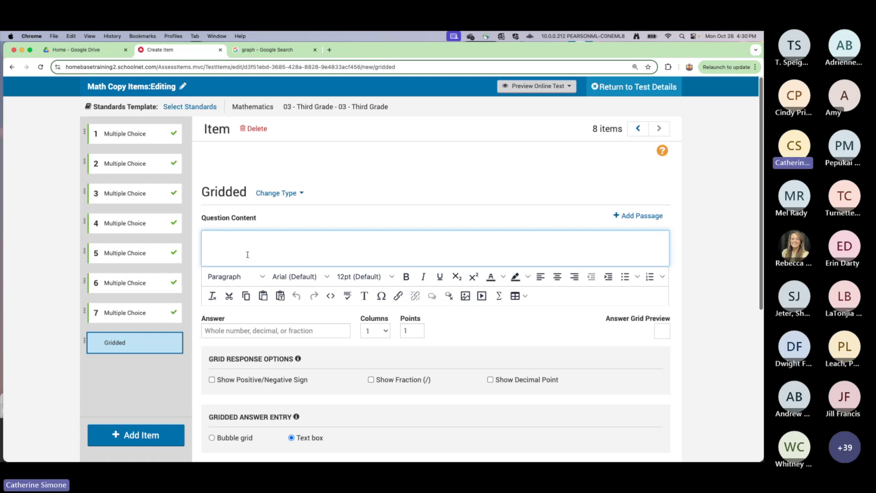
- Insert the equation 10 × 2 into the gridded item's question content with the equation editor and save it
{"action": "left_click", "coordinate": [498, 296]}
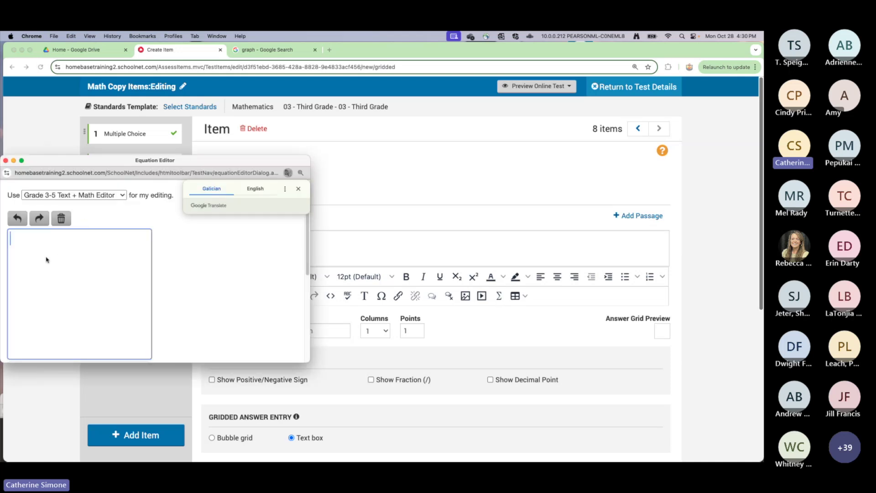
{"action": "type", "text": "10"}
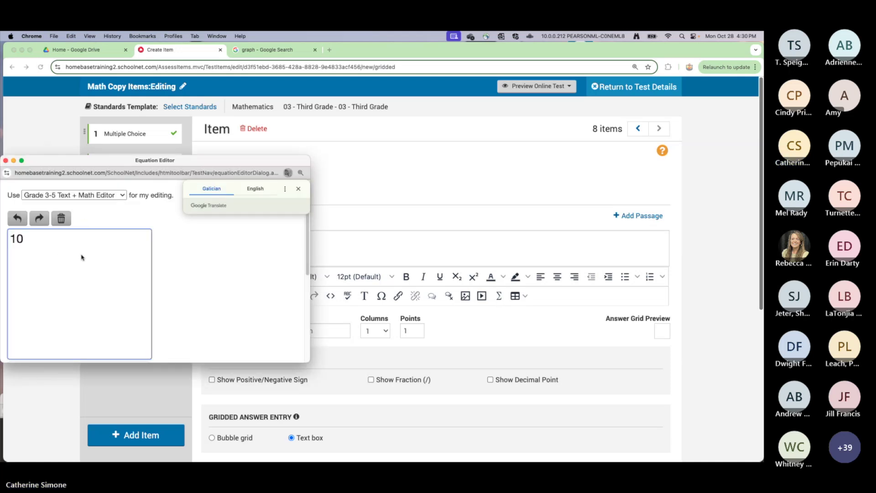
{"action": "scroll", "coordinate": [181, 297], "scroll_direction": "down", "scroll_amount": 3}
{"action": "left_click", "coordinate": [66, 250]}
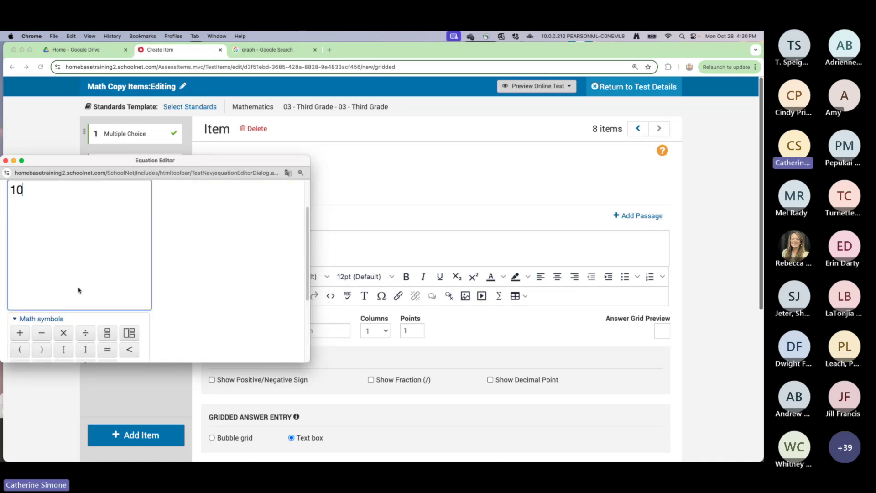
{"action": "type", "text": "2"}
{"action": "scroll", "coordinate": [152, 317], "scroll_direction": "down", "scroll_amount": 1}
{"action": "scroll", "coordinate": [200, 333], "scroll_direction": "down", "scroll_amount": 3}
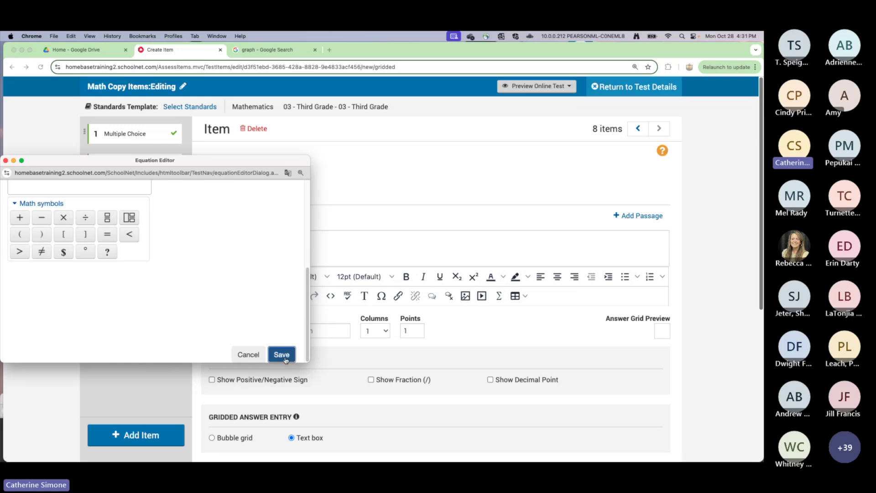
{"action": "left_click", "coordinate": [282, 355]}
- Set the gridded item's answer to 20 and save the item
{"action": "left_click", "coordinate": [258, 328]}
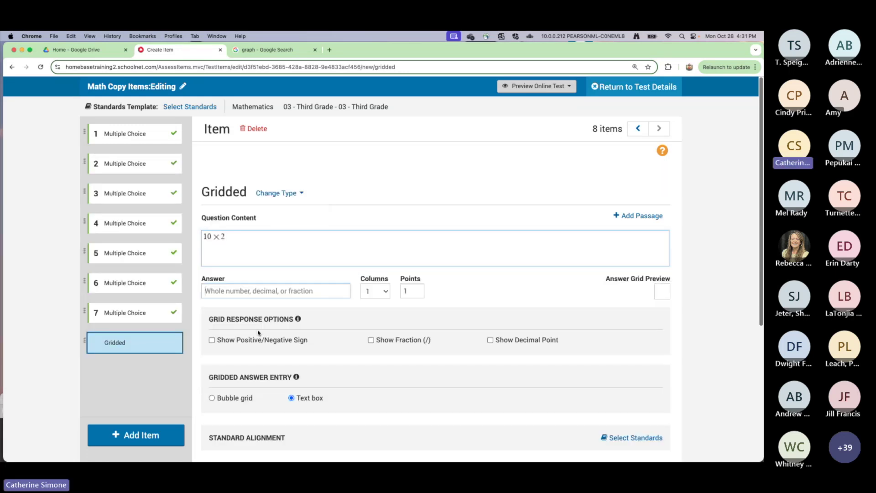
{"action": "type", "text": "2"}
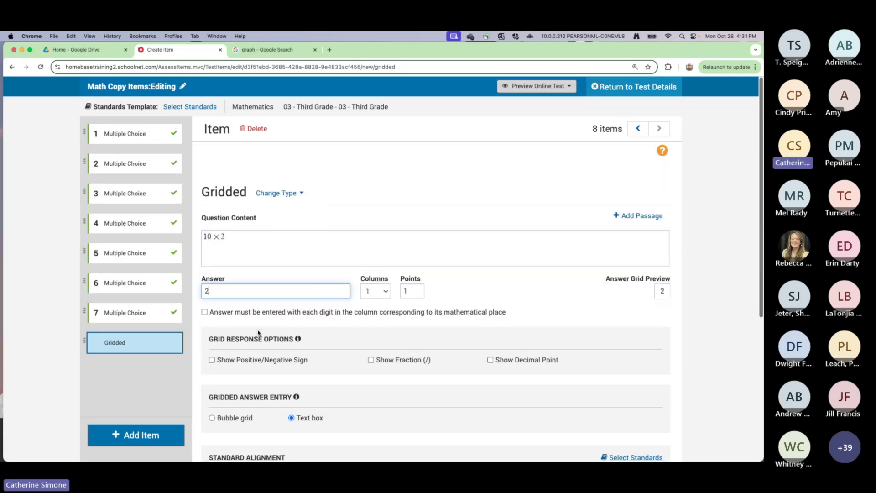
{"action": "type", "text": "0"}
{"action": "scroll", "coordinate": [660, 367], "scroll_direction": "down", "scroll_amount": 5}
{"action": "left_click", "coordinate": [647, 386]}
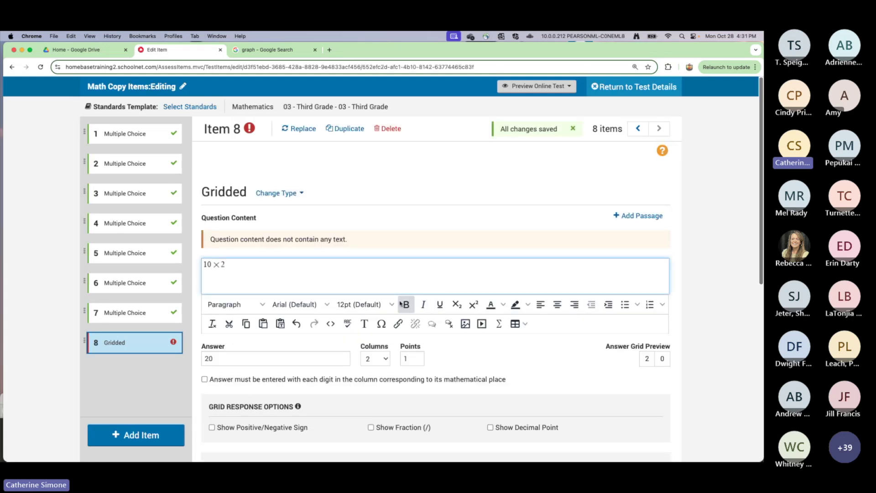
- Review gridded item 8 and compare it with multiple-choice items 1 and 2
{"action": "scroll", "coordinate": [348, 387], "scroll_direction": "down", "scroll_amount": 5}
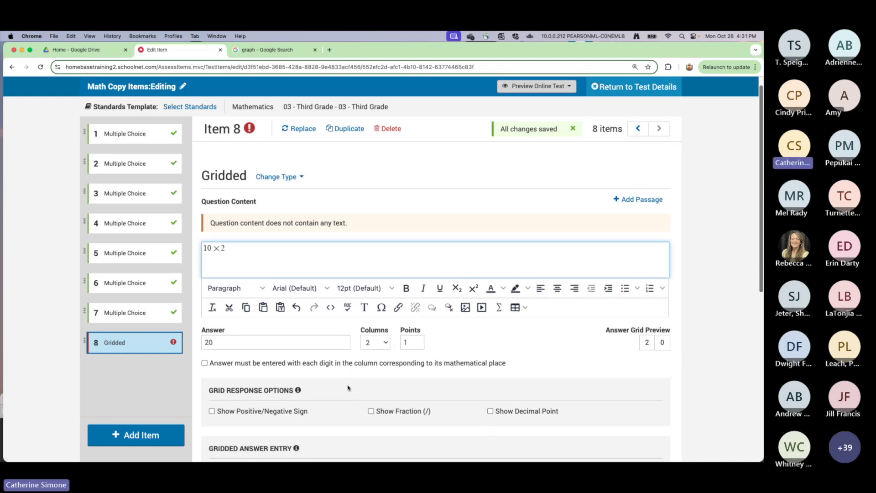
{"action": "scroll", "coordinate": [348, 387], "scroll_direction": "up", "scroll_amount": 4}
{"action": "scroll", "coordinate": [349, 387], "scroll_direction": "up", "scroll_amount": 1}
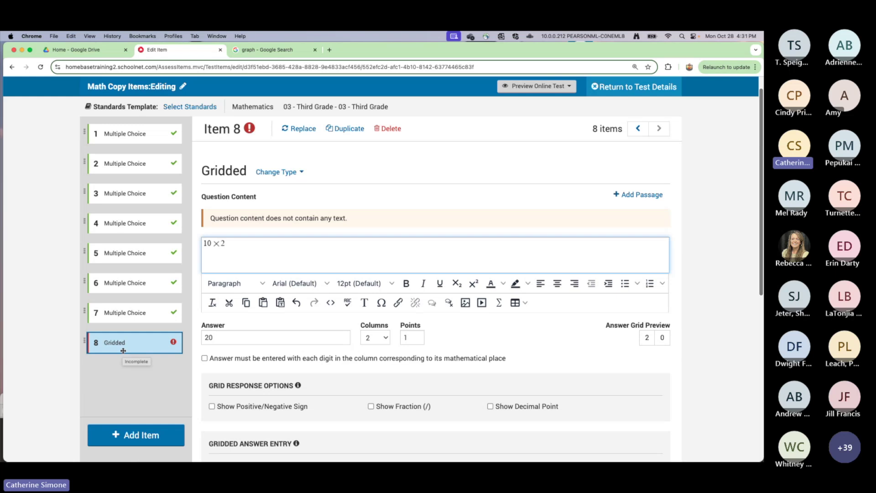
{"action": "left_click", "coordinate": [119, 139]}
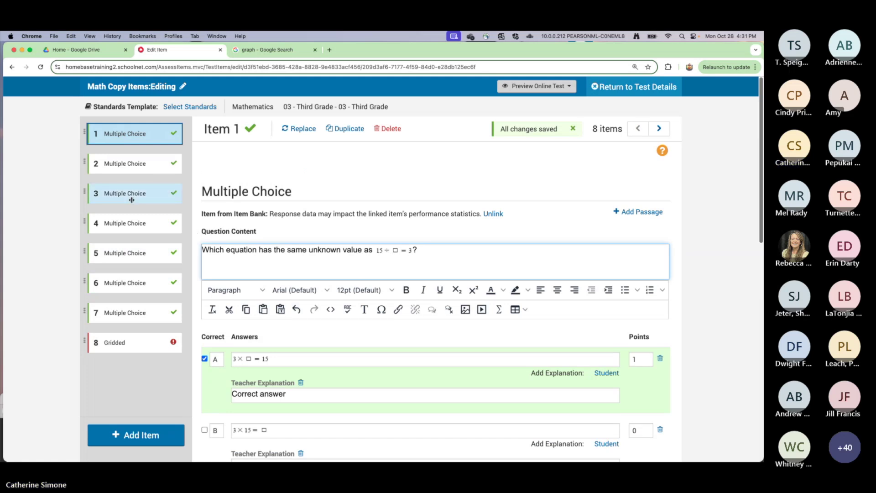
{"action": "left_click", "coordinate": [132, 163]}
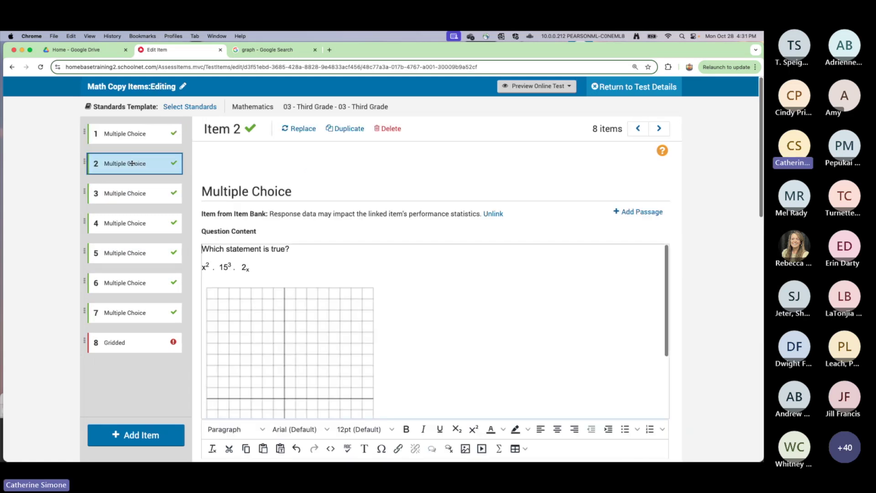
{"action": "left_click", "coordinate": [118, 342]}
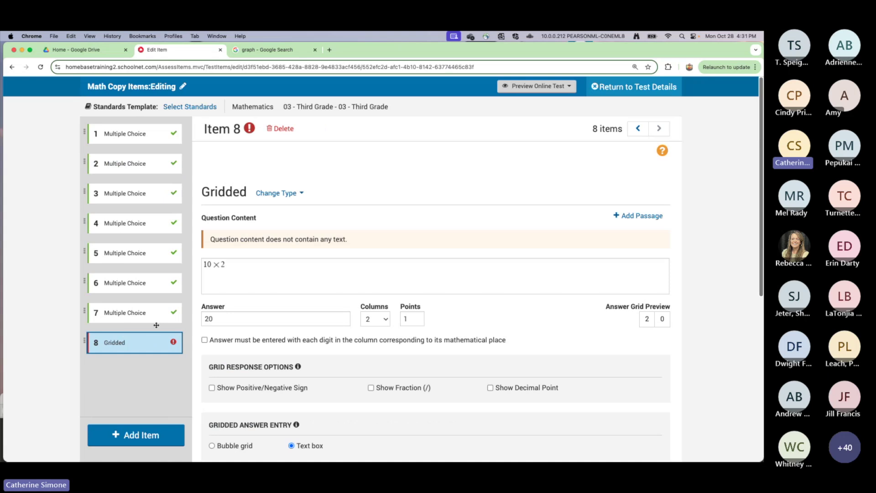
- Bring the test preview window back into view, dismiss its dialog, and move the item editor window back into place
{"action": "double_click", "coordinate": [519, 55]}
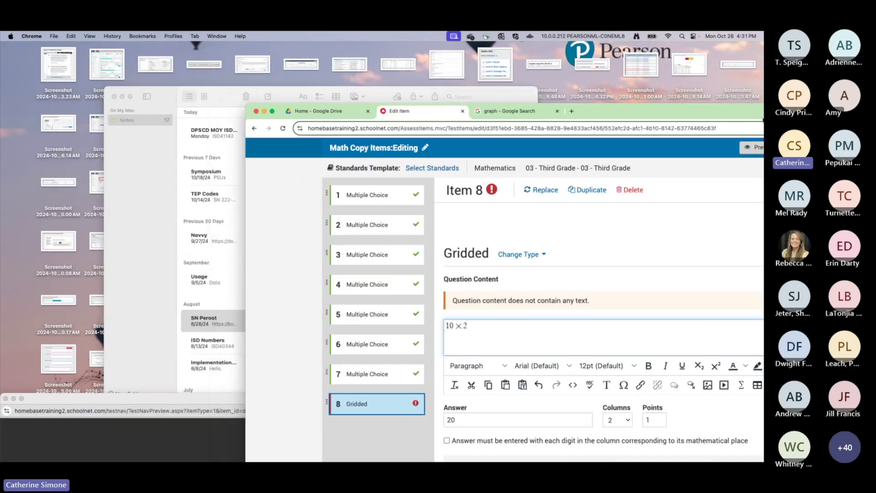
{"action": "left_click_drag", "start_coordinate": [193, 397], "coordinate": [207, 149]}
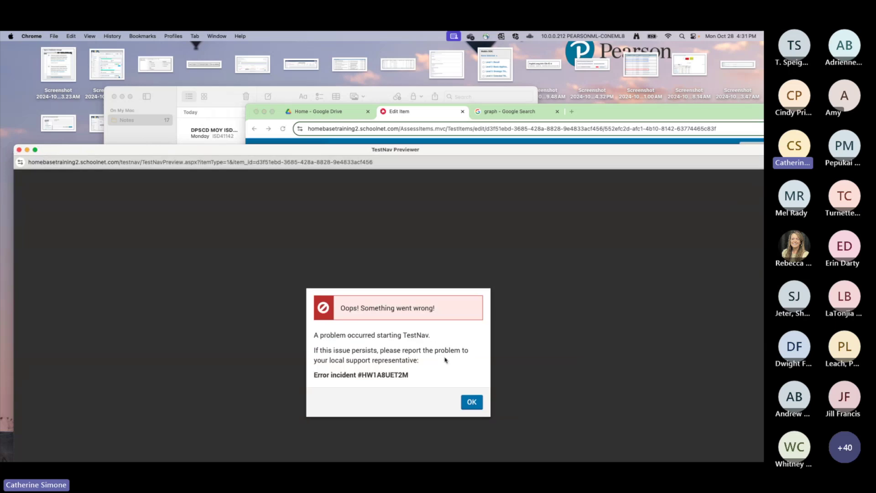
{"action": "left_click", "coordinate": [475, 402]}
{"action": "left_click_drag", "start_coordinate": [630, 111], "coordinate": [385, 51]}
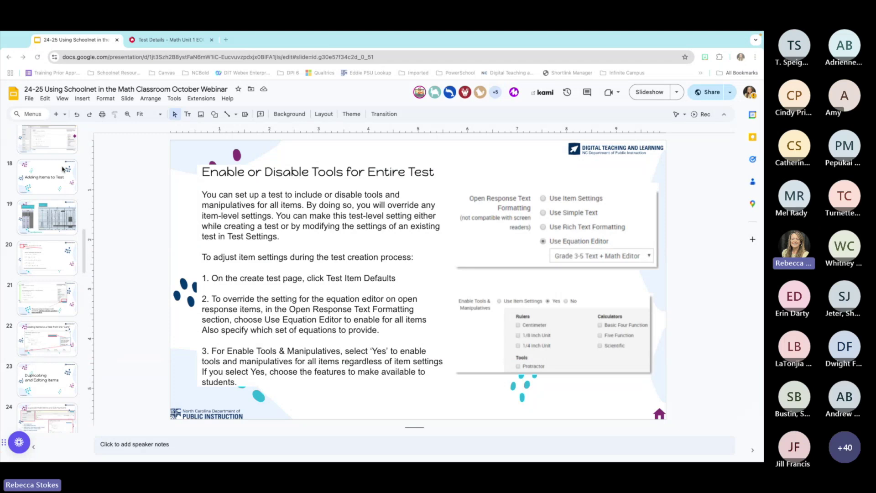
- Present slide 19 with the NCDPI Classroom Bank and KDS Bank math item counts in full screen, and exit the slideshow
{"action": "left_click", "coordinate": [38, 217]}
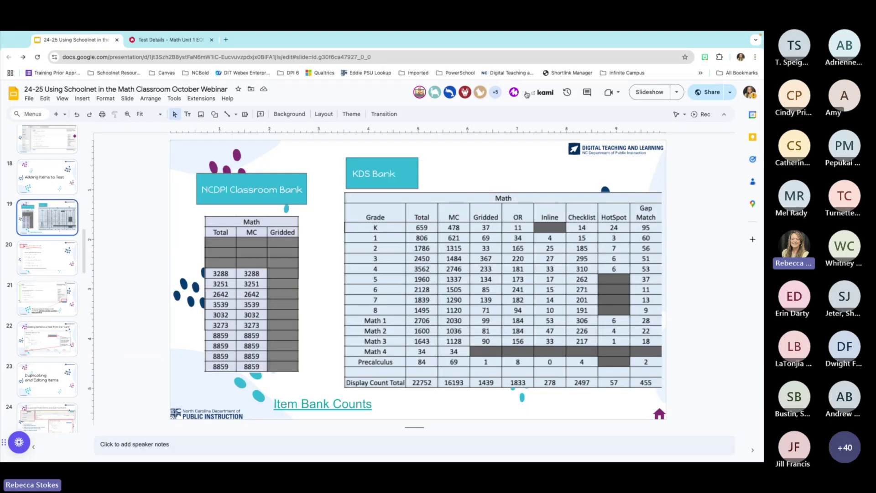
{"action": "left_click", "coordinate": [643, 92]}
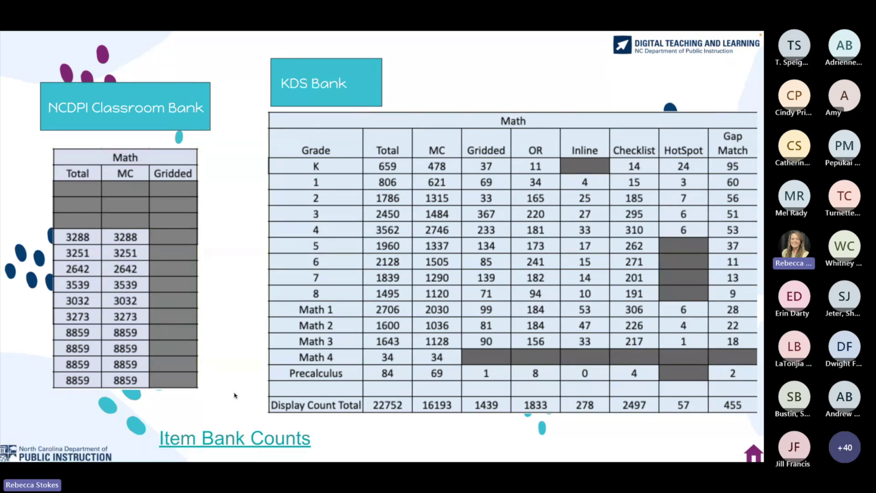
{"action": "key", "text": "Escape"}
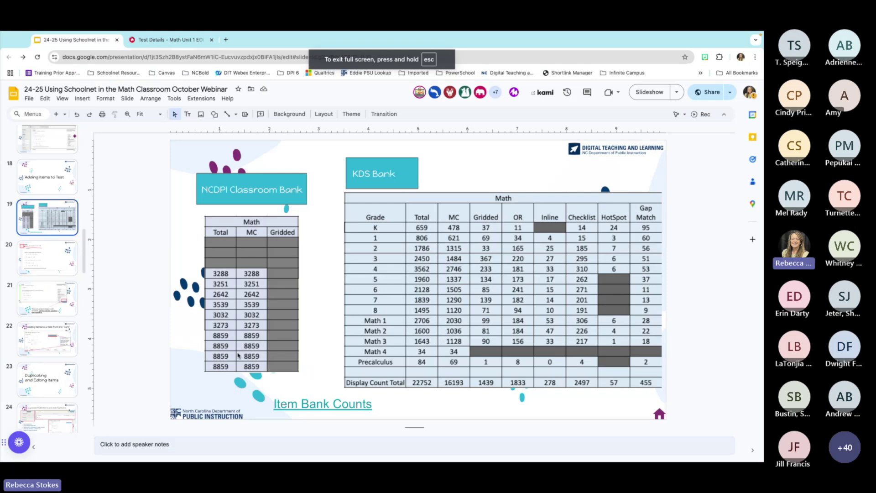
- Open the Schoolnet home page in a new browser tab from the saved bookmarks
{"action": "left_click", "coordinate": [226, 40]}
{"action": "left_click", "coordinate": [91, 76]}
{"action": "left_click", "coordinate": [126, 189]}
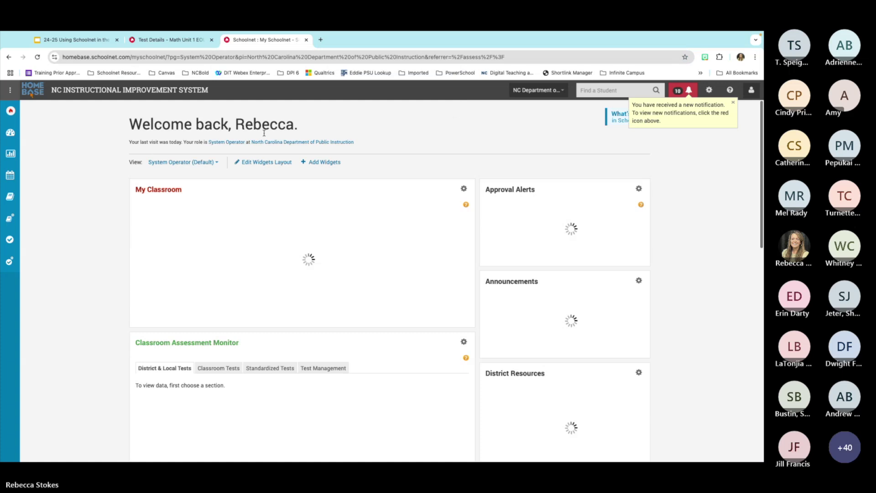
- Switch the Schoolnet home page view from System Operator to Teacher
{"action": "left_click", "coordinate": [211, 166]}
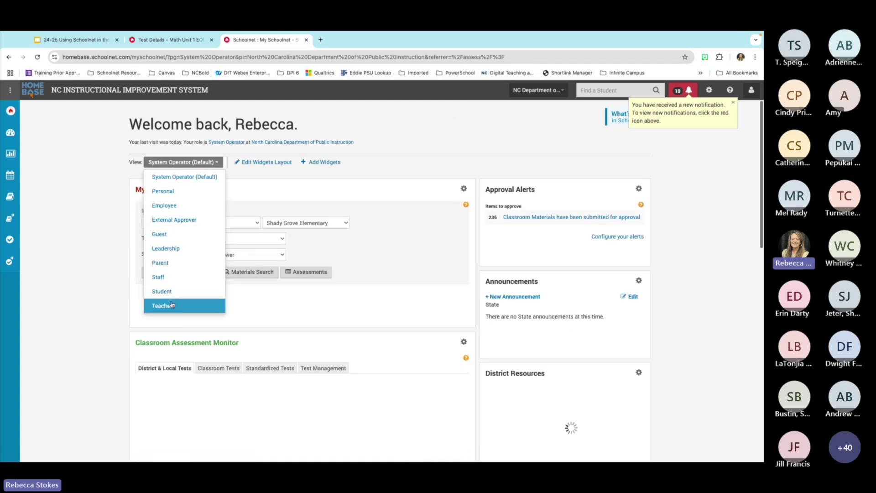
{"action": "left_click", "coordinate": [187, 303]}
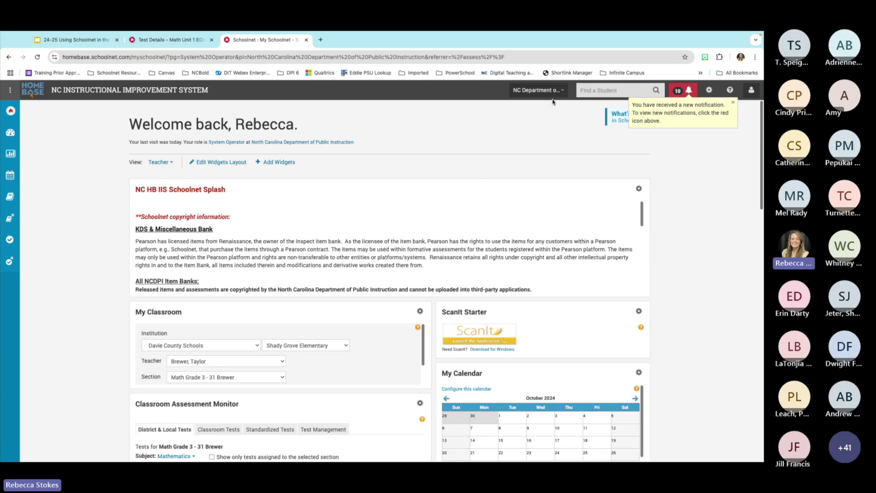
{"action": "left_click", "coordinate": [538, 90]}
{"action": "scroll", "coordinate": [553, 225], "scroll_direction": "down", "scroll_amount": 20}
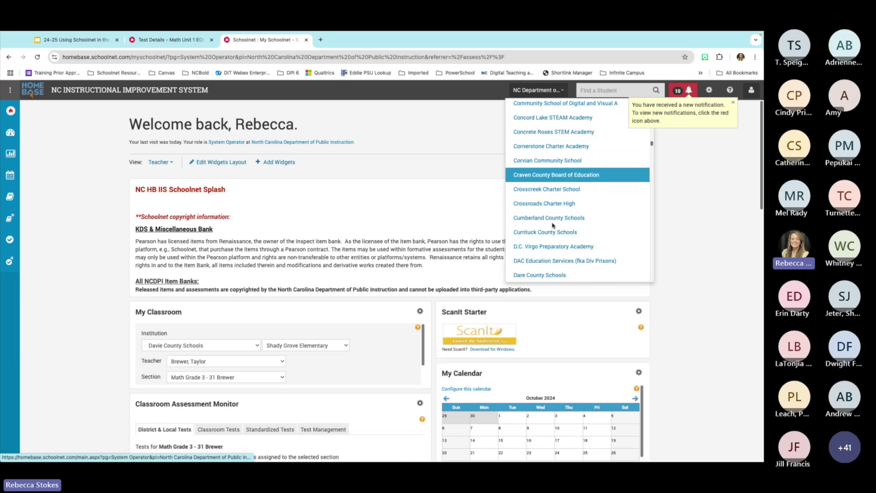
{"action": "scroll", "coordinate": [552, 225], "scroll_direction": "down", "scroll_amount": 20}
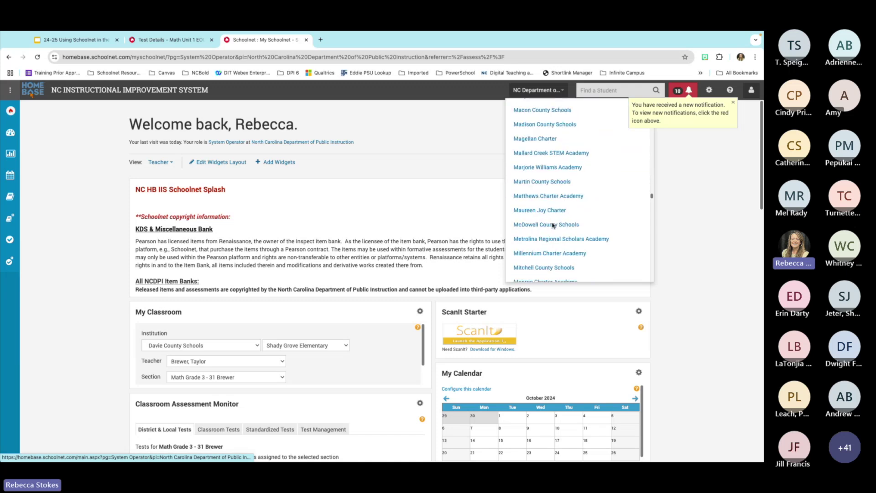
{"action": "scroll", "coordinate": [552, 225], "scroll_direction": "down", "scroll_amount": 3}
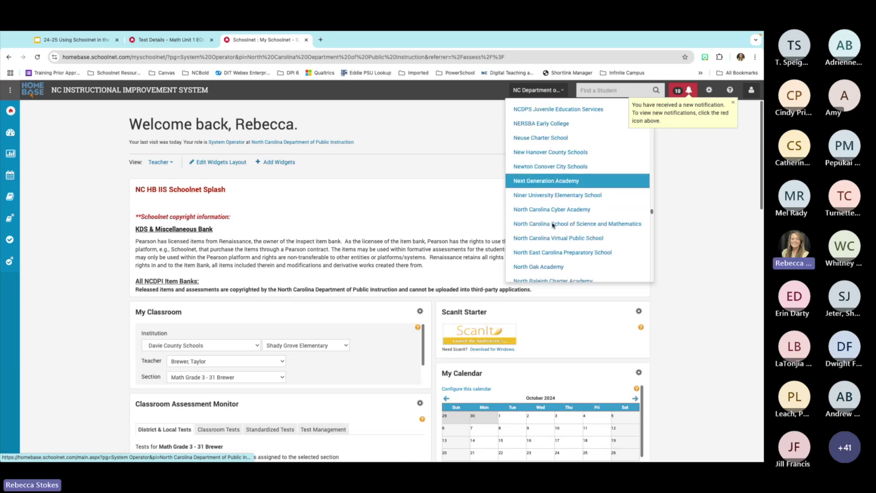
{"action": "left_click", "coordinate": [228, 208]}
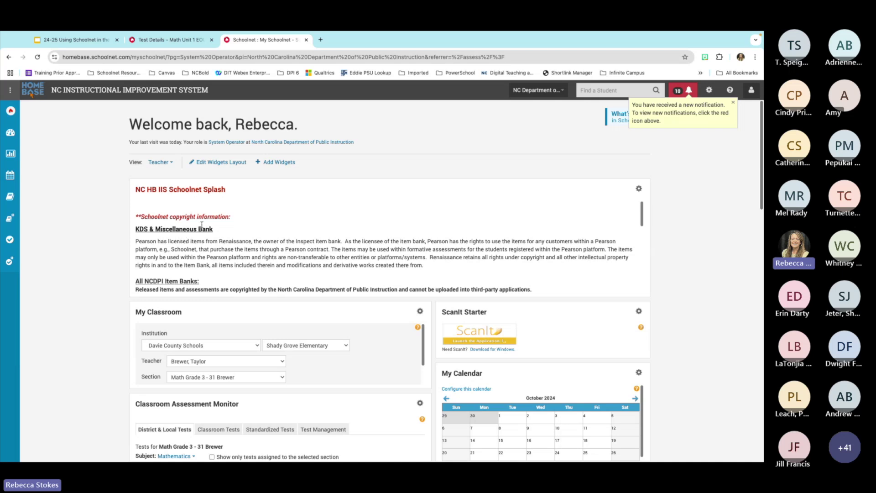
- Review the 2024-2025 webinar list in the NC HB IIS Schoolnet Splash widget and open the NC Item Bank Counts in Schoolnet document
{"action": "scroll", "coordinate": [253, 224], "scroll_direction": "down", "scroll_amount": 2}
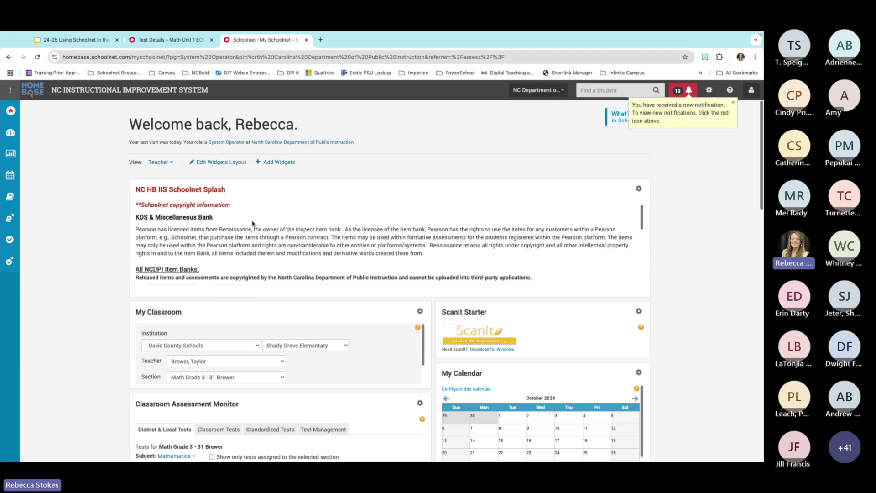
{"action": "scroll", "coordinate": [239, 212], "scroll_direction": "up", "scroll_amount": 2}
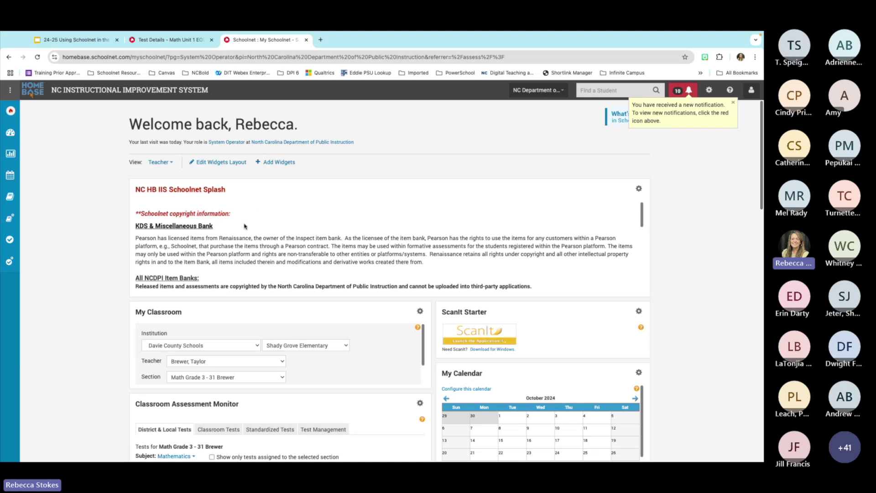
{"action": "scroll", "coordinate": [246, 223], "scroll_direction": "down", "scroll_amount": 2}
{"action": "scroll", "coordinate": [256, 225], "scroll_direction": "down", "scroll_amount": 2}
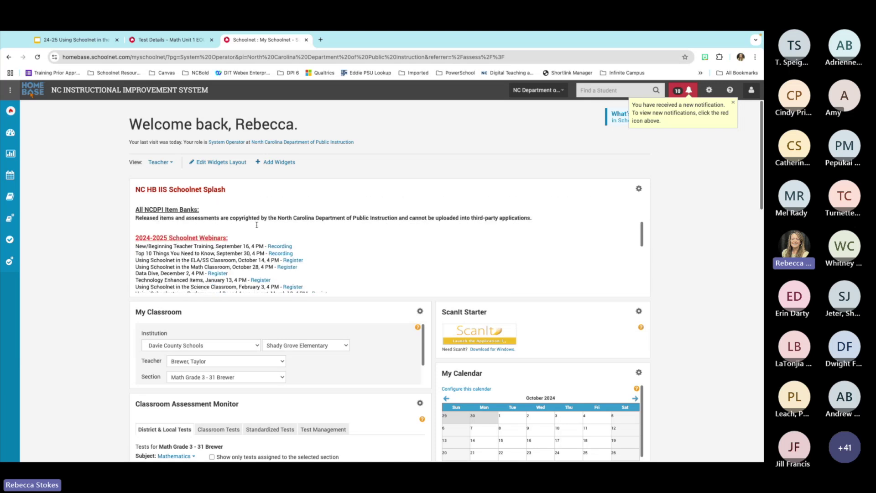
{"action": "scroll", "coordinate": [257, 226], "scroll_direction": "down", "scroll_amount": 1}
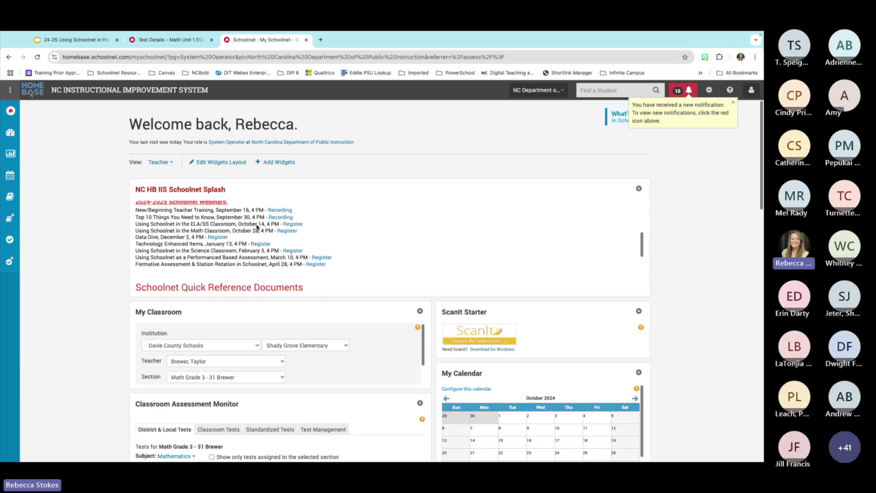
{"action": "scroll", "coordinate": [196, 201], "scroll_direction": "up", "scroll_amount": 1}
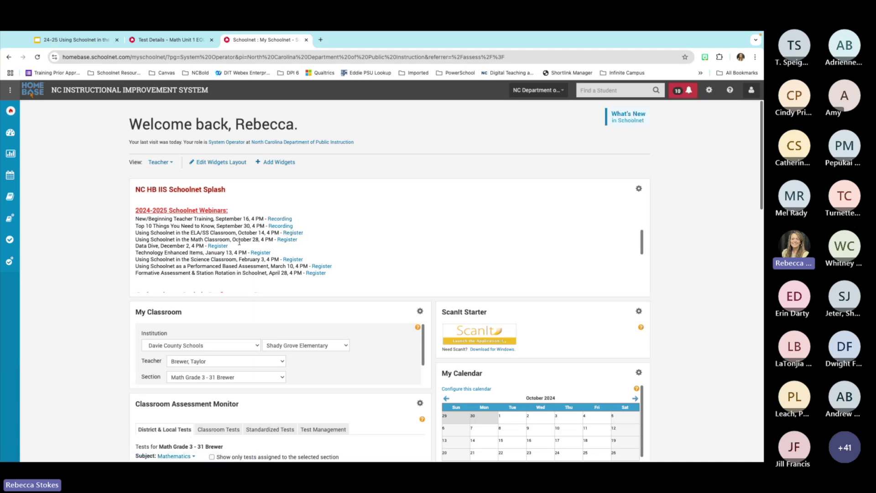
{"action": "scroll", "coordinate": [239, 243], "scroll_direction": "down", "scroll_amount": 3}
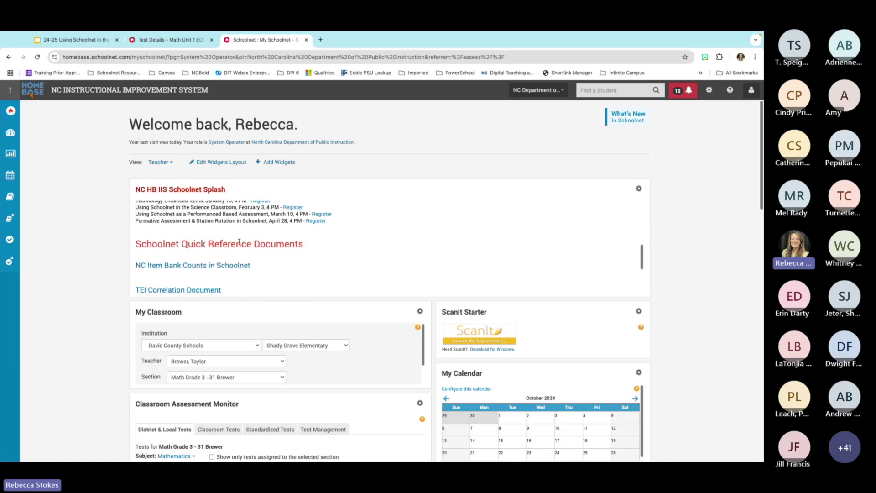
{"action": "scroll", "coordinate": [239, 244], "scroll_direction": "down", "scroll_amount": 1}
{"action": "scroll", "coordinate": [239, 244], "scroll_direction": "up", "scroll_amount": 1}
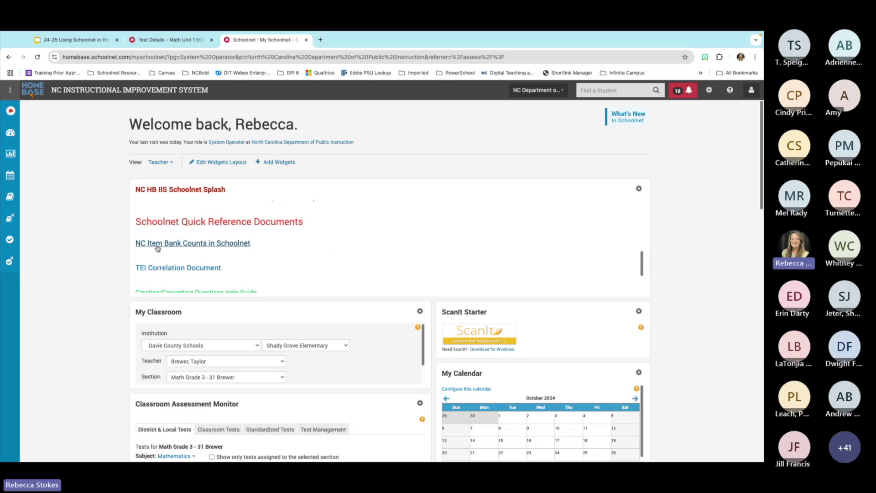
{"action": "left_click", "coordinate": [215, 245]}
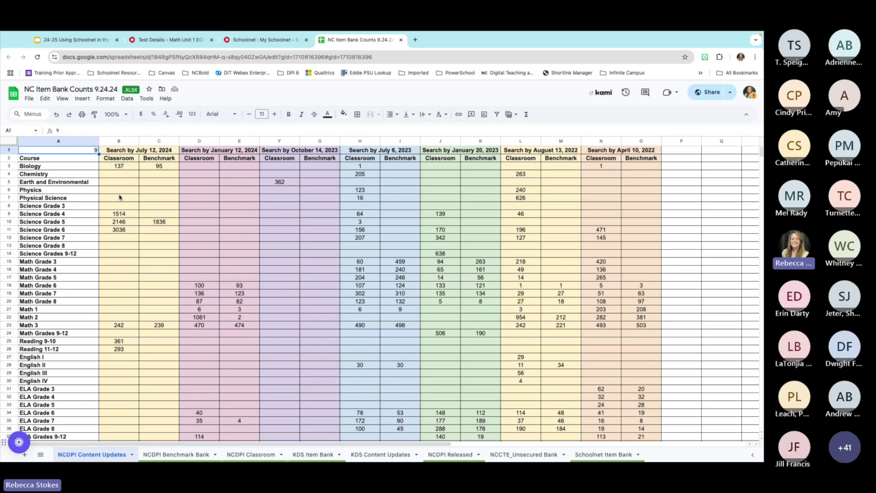
- Review the NCDPI Content Updates, NCDPI Classroom and KDS Item Bank sheets of the item bank counts
{"action": "scroll", "coordinate": [113, 315], "scroll_direction": "down", "scroll_amount": 5}
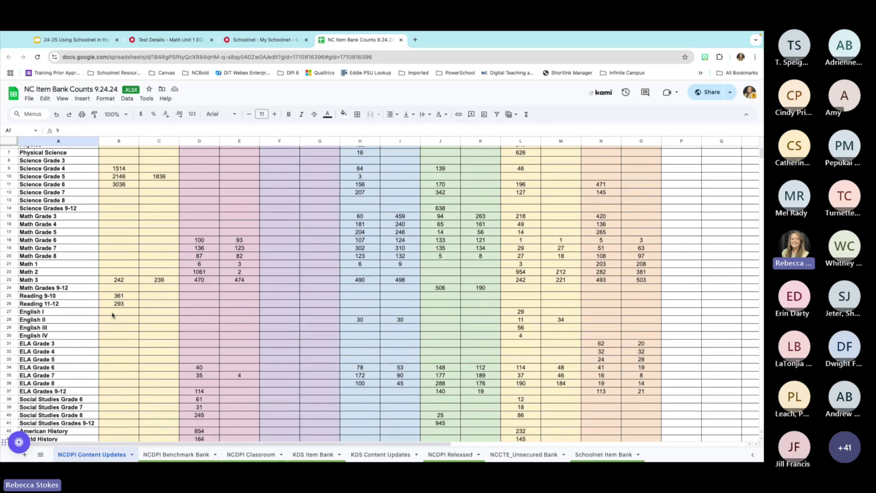
{"action": "scroll", "coordinate": [113, 314], "scroll_direction": "up", "scroll_amount": 6}
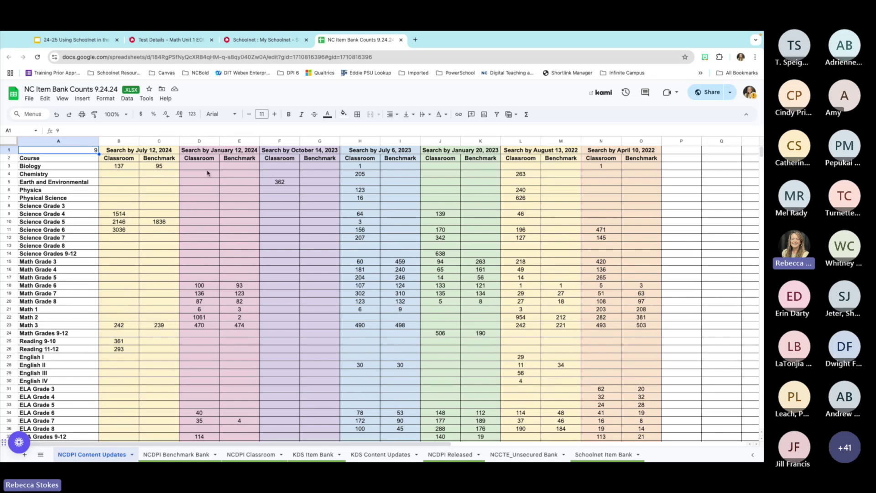
{"action": "left_click", "coordinate": [256, 454]}
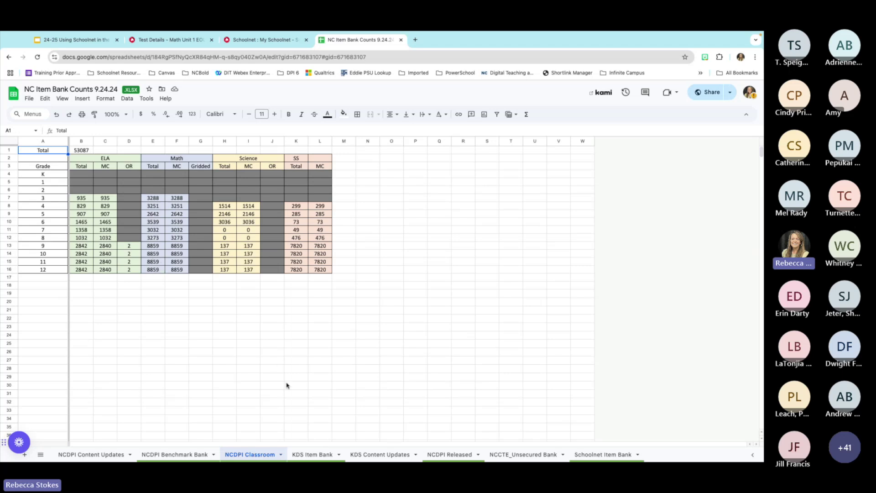
{"action": "left_click", "coordinate": [311, 455]}
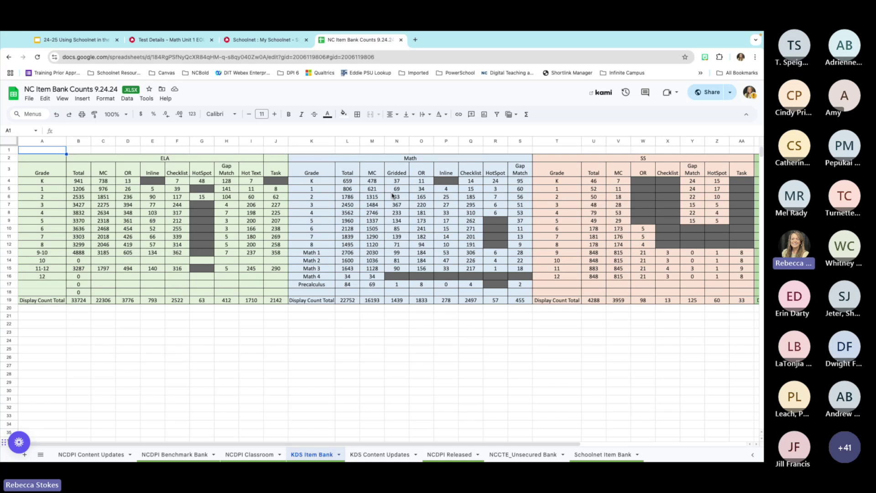
- Close the My Schoolnet home page and return to the Math Unit 1 EOU (Webinar) test details to look over its items
{"action": "left_click", "coordinate": [275, 41]}
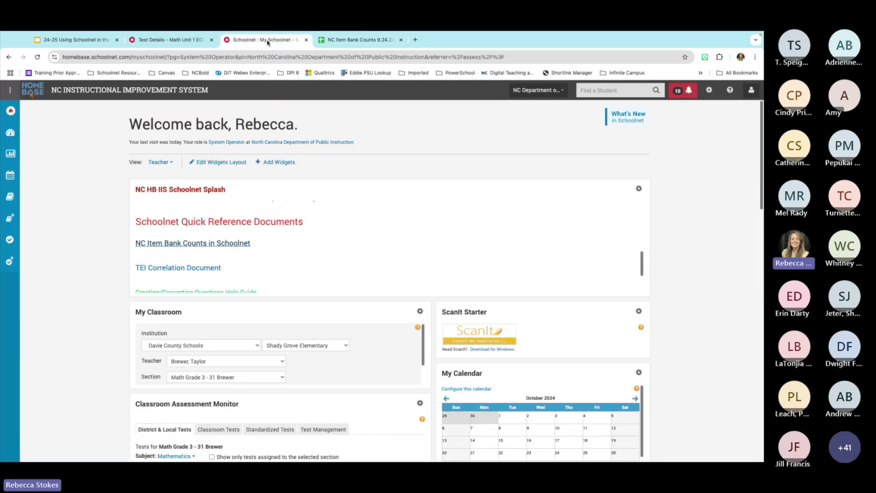
{"action": "left_click", "coordinate": [306, 40]}
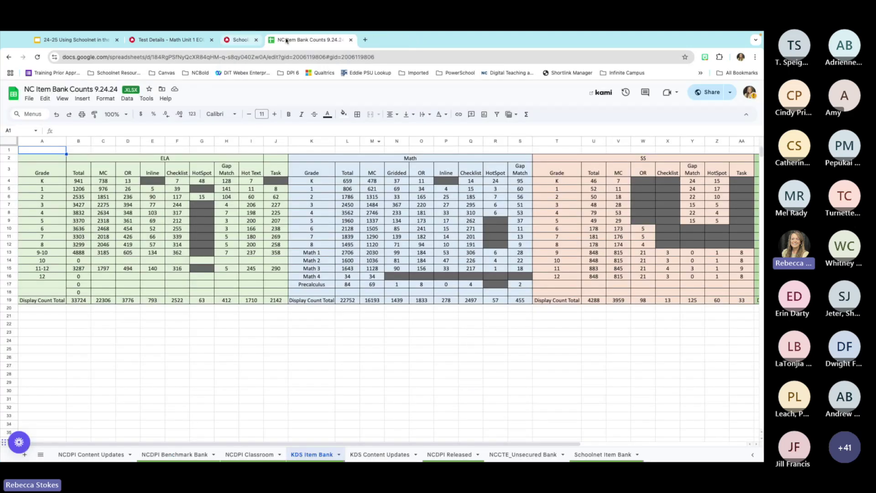
{"action": "left_click", "coordinate": [164, 38]}
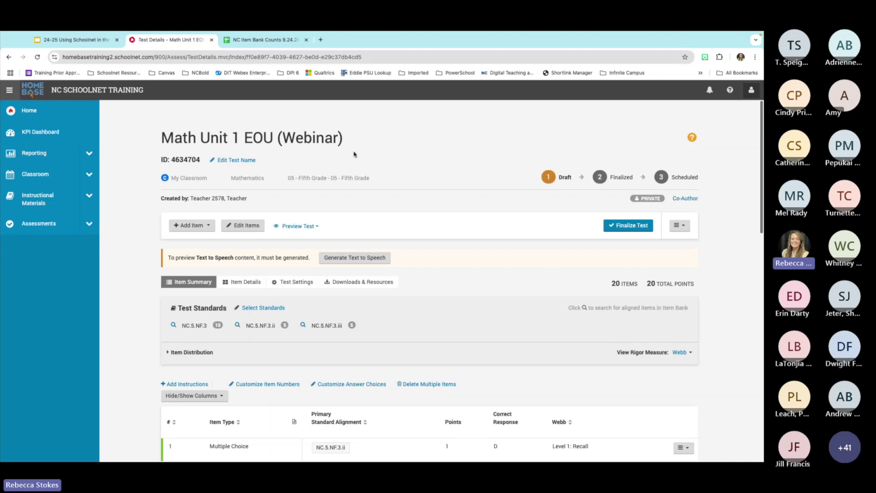
{"action": "scroll", "coordinate": [398, 179], "scroll_direction": "down", "scroll_amount": 7}
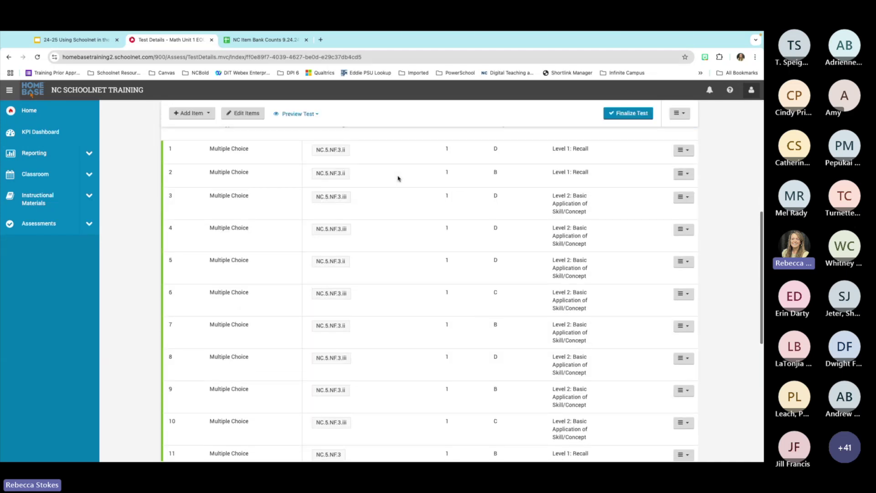
{"action": "scroll", "coordinate": [398, 178], "scroll_direction": "up", "scroll_amount": 7}
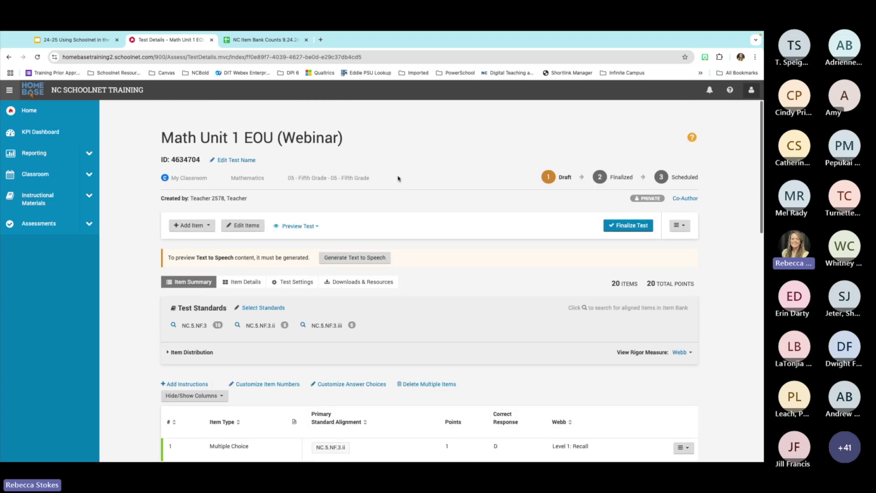
- Open the test's items for editing and unlink multiple-choice item 1 from the item bank
{"action": "left_click", "coordinate": [240, 230]}
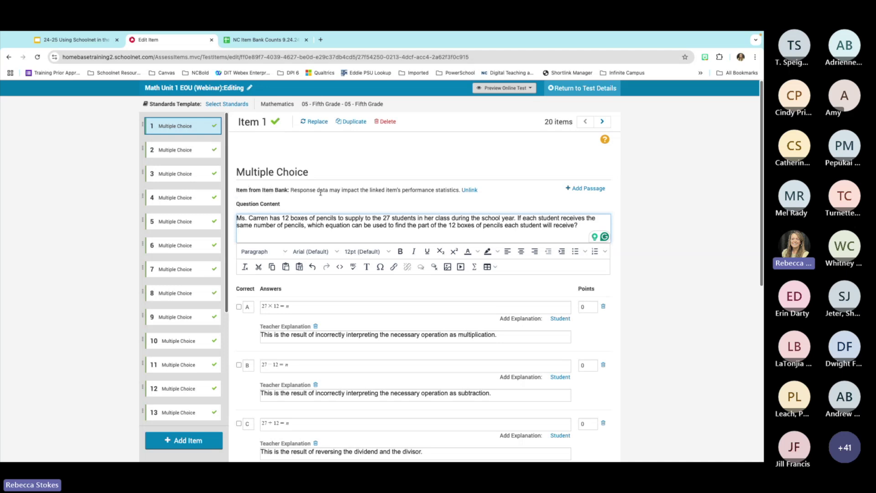
{"action": "left_click", "coordinate": [470, 190]}
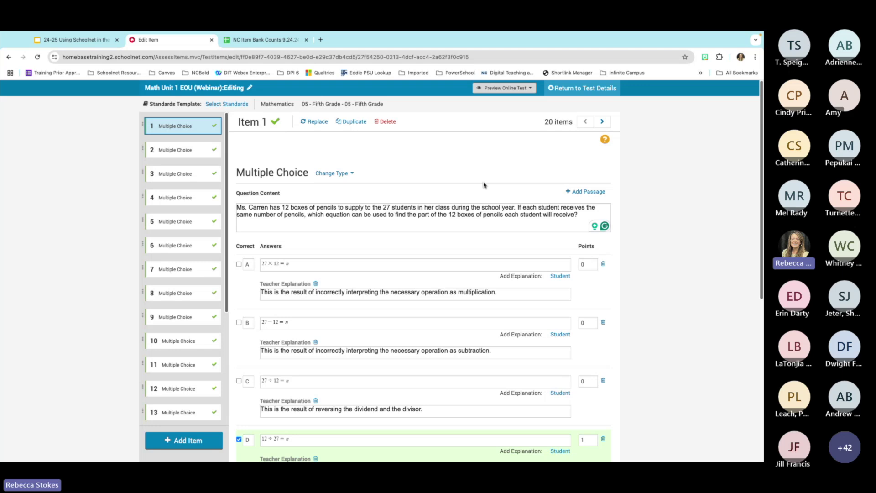
{"action": "scroll", "coordinate": [405, 212], "scroll_direction": "down", "scroll_amount": 1}
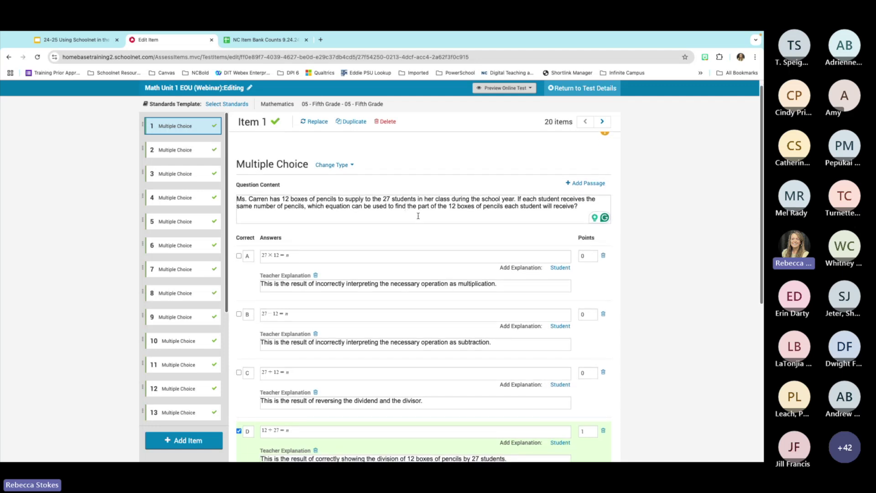
{"action": "scroll", "coordinate": [418, 215], "scroll_direction": "up", "scroll_amount": 1}
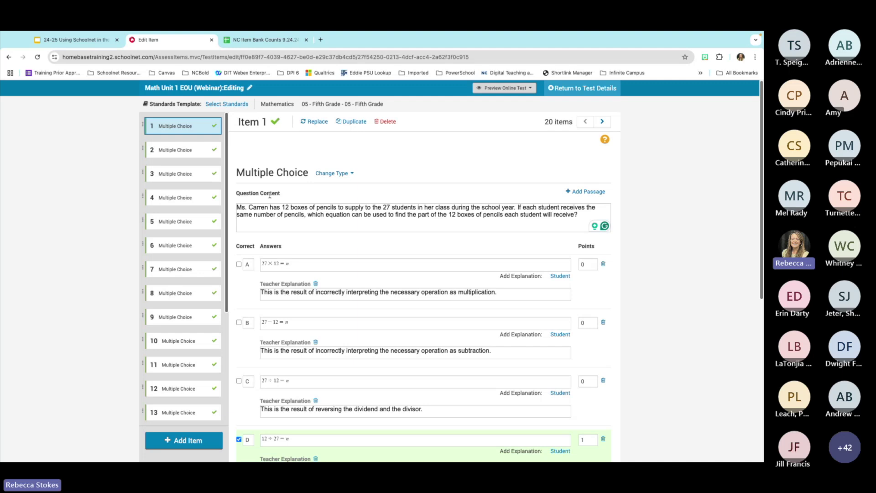
- Add two blank lines below item 1's question text and open the question's source code
{"action": "left_click", "coordinate": [579, 216]}
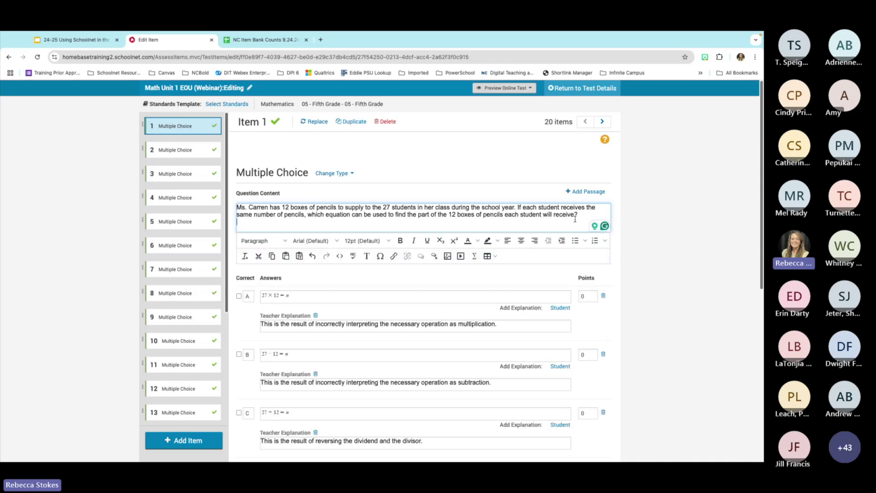
{"action": "key", "text": "Return"}
{"action": "key", "text": "Return"}
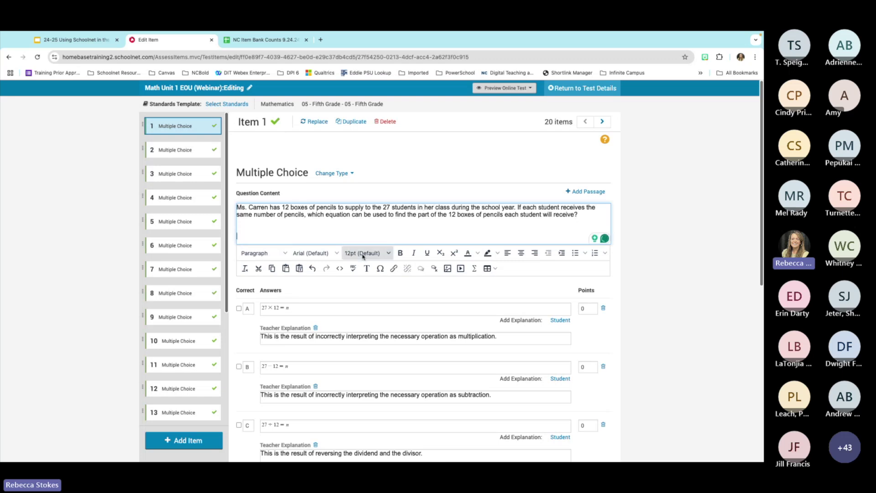
{"action": "left_click", "coordinate": [339, 269]}
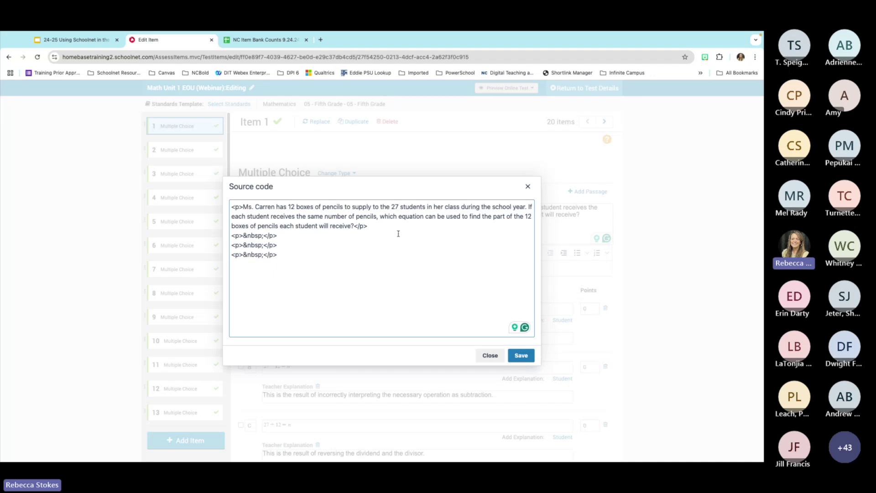
- In the webinar slide deck, go to slide 37 and open its linked quick reference document for embedding Desmos
{"action": "left_click", "coordinate": [83, 40]}
{"action": "scroll", "coordinate": [56, 225], "scroll_direction": "down", "scroll_amount": 10}
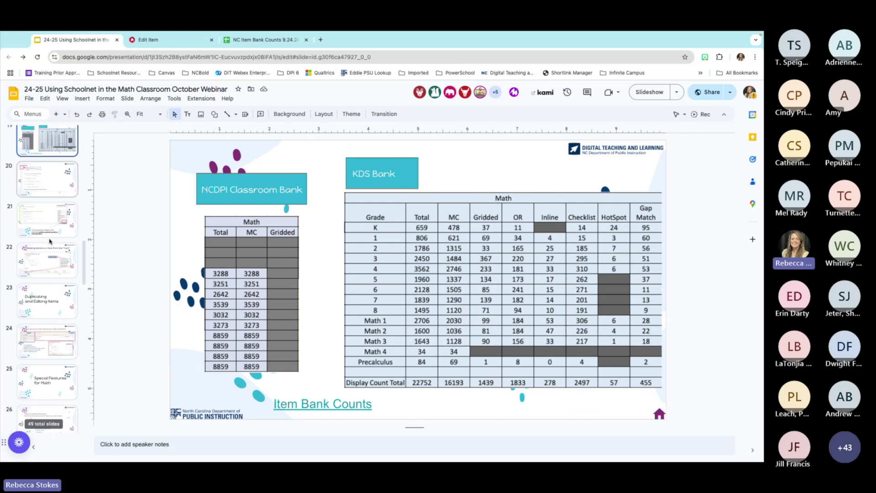
{"action": "scroll", "coordinate": [50, 241], "scroll_direction": "down", "scroll_amount": 6}
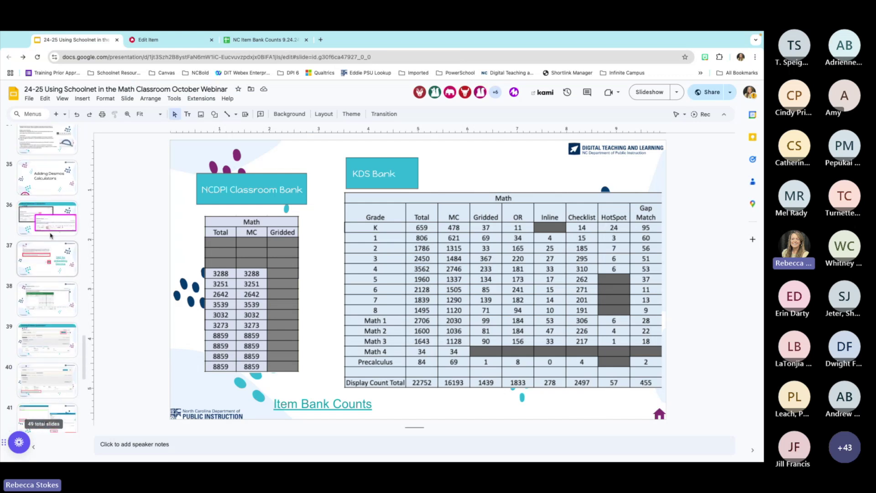
{"action": "left_click", "coordinate": [48, 258]}
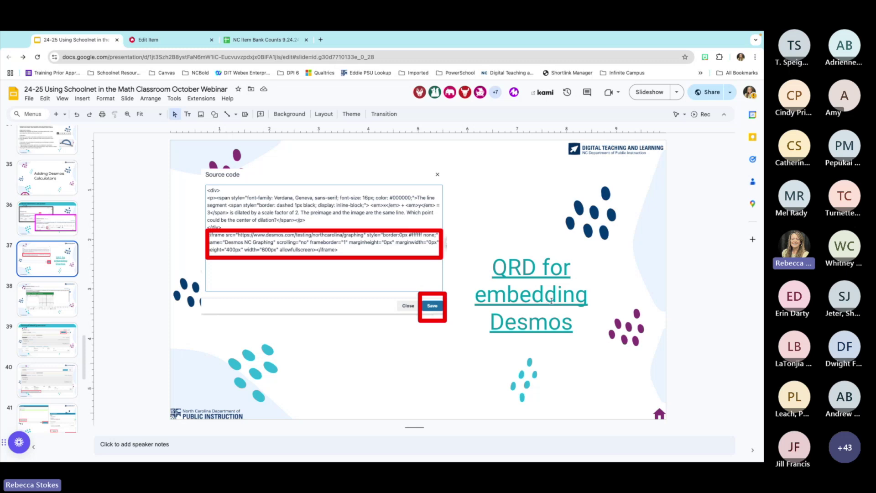
{"action": "left_click", "coordinate": [536, 296]}
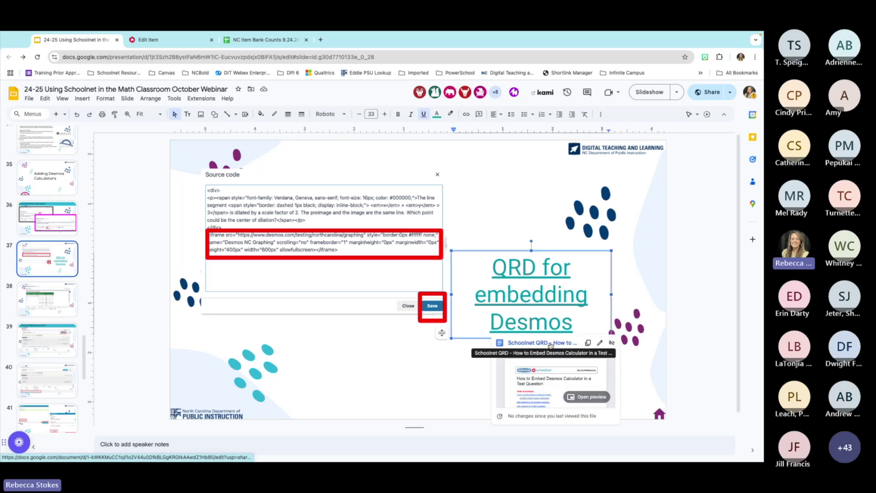
{"action": "left_click", "coordinate": [543, 343]}
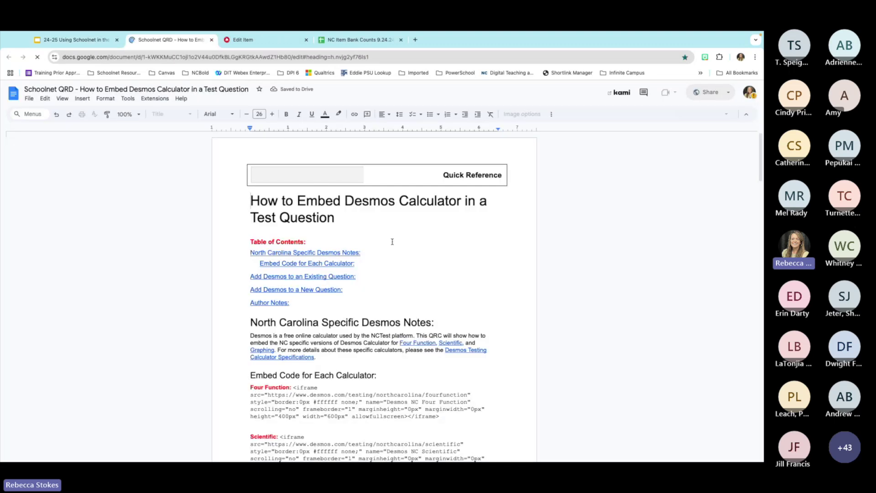
- Copy the Scientific calculator's full iframe embed code from the quick reference document
{"action": "scroll", "coordinate": [392, 241], "scroll_direction": "down", "scroll_amount": 1}
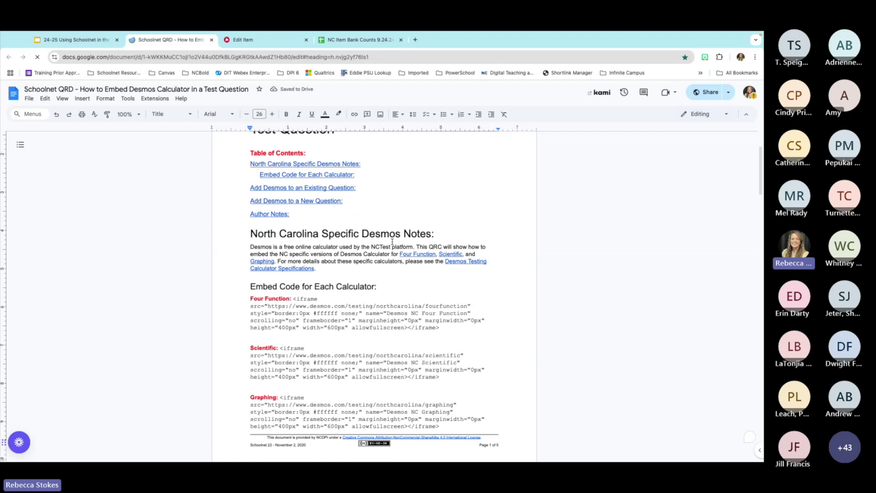
{"action": "scroll", "coordinate": [391, 242], "scroll_direction": "down", "scroll_amount": 3}
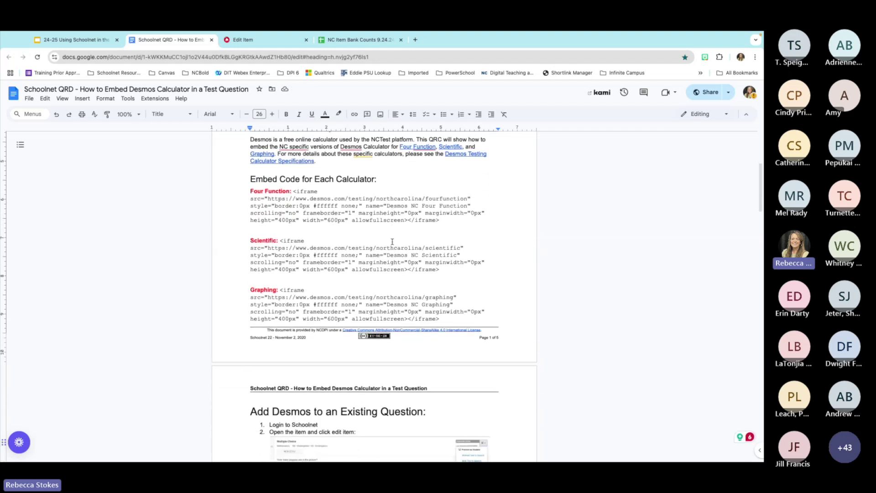
{"action": "scroll", "coordinate": [392, 243], "scroll_direction": "up", "scroll_amount": 1}
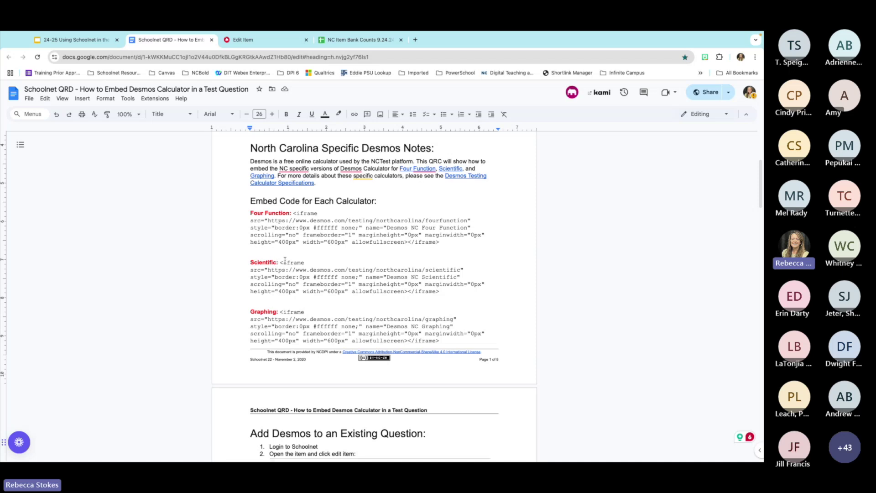
{"action": "left_click_drag", "start_coordinate": [280, 262], "coordinate": [440, 289]}
{"action": "key", "text": "ctrl+c"}
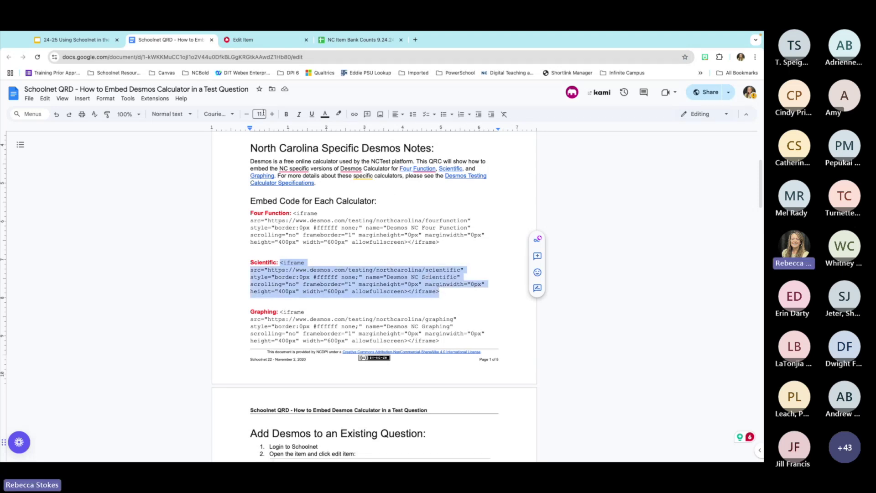
- Back in the item editor, paste the Scientific embed code at the end of item 1's source code, save it, and check the embedded calculator
{"action": "left_click", "coordinate": [272, 40]}
{"action": "left_click", "coordinate": [288, 254]}
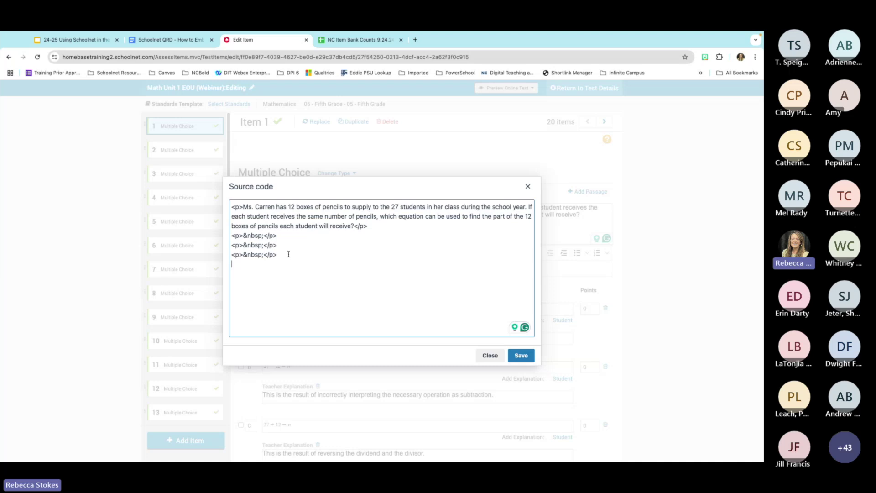
{"action": "key", "text": "ctrl+v"}
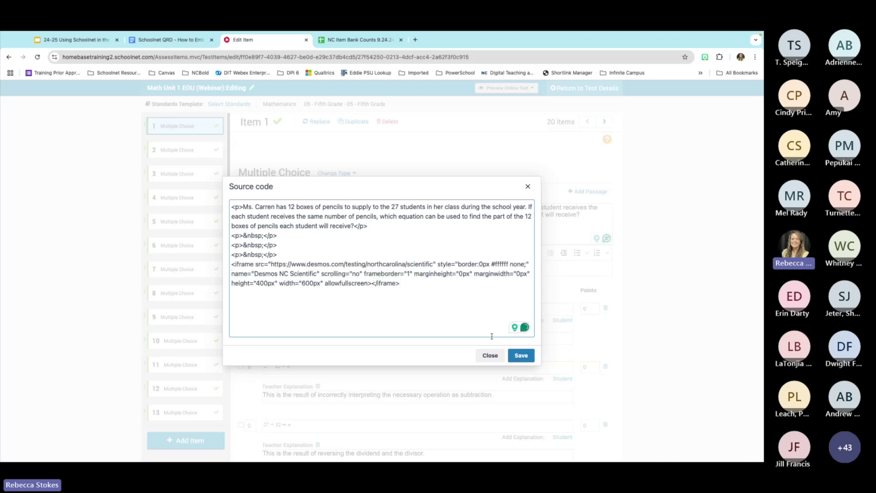
{"action": "left_click", "coordinate": [521, 355]}
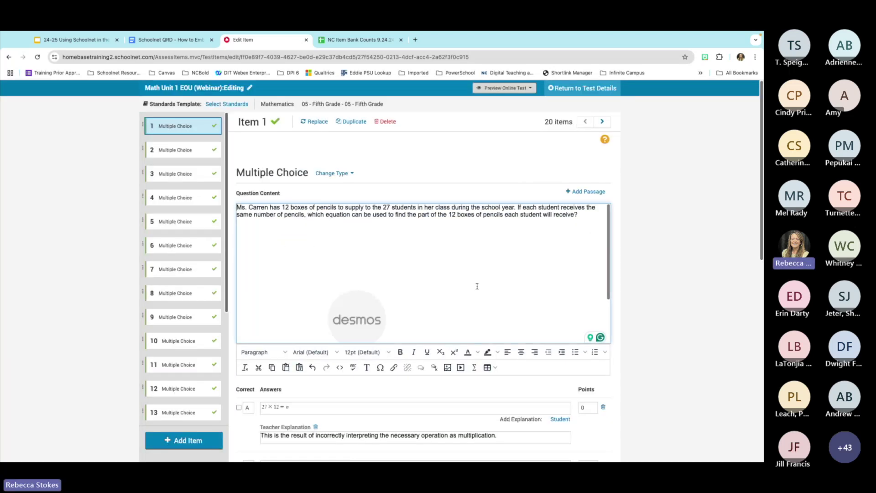
{"action": "scroll", "coordinate": [485, 279], "scroll_direction": "down", "scroll_amount": 2}
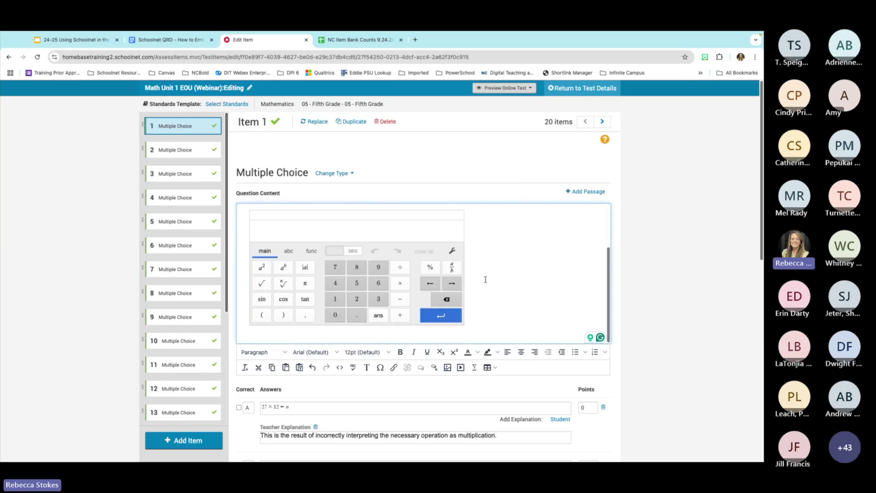
{"action": "scroll", "coordinate": [503, 272], "scroll_direction": "up", "scroll_amount": 2}
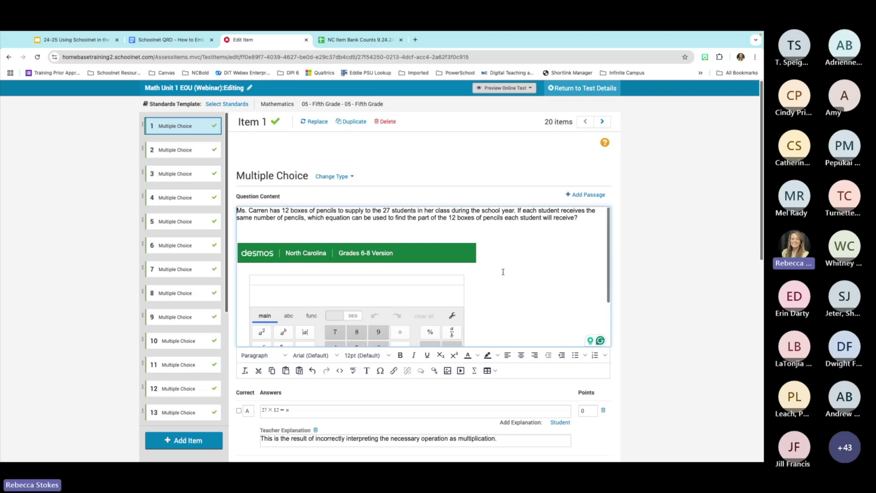
{"action": "scroll", "coordinate": [501, 274], "scroll_direction": "down", "scroll_amount": 4}
{"action": "scroll", "coordinate": [497, 280], "scroll_direction": "up", "scroll_amount": 4}
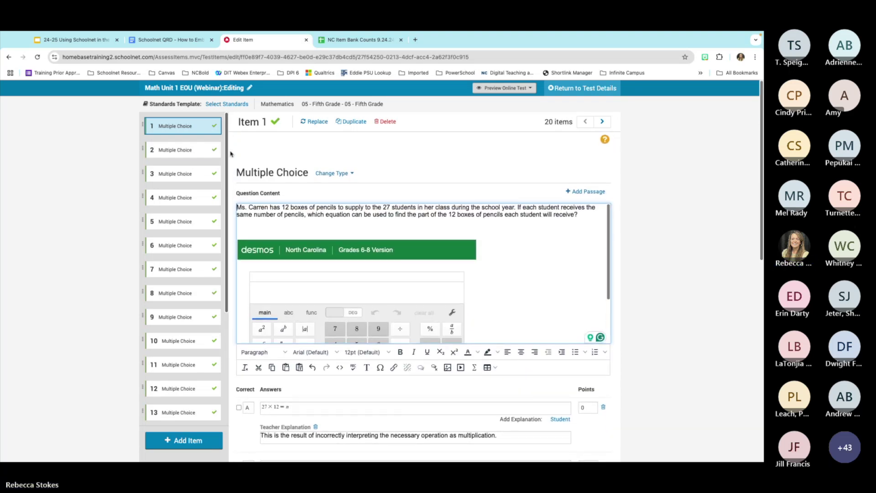
- Unlink multiple-choice item 2 from the item bank and add a blank line below its question text
{"action": "left_click", "coordinate": [170, 152]}
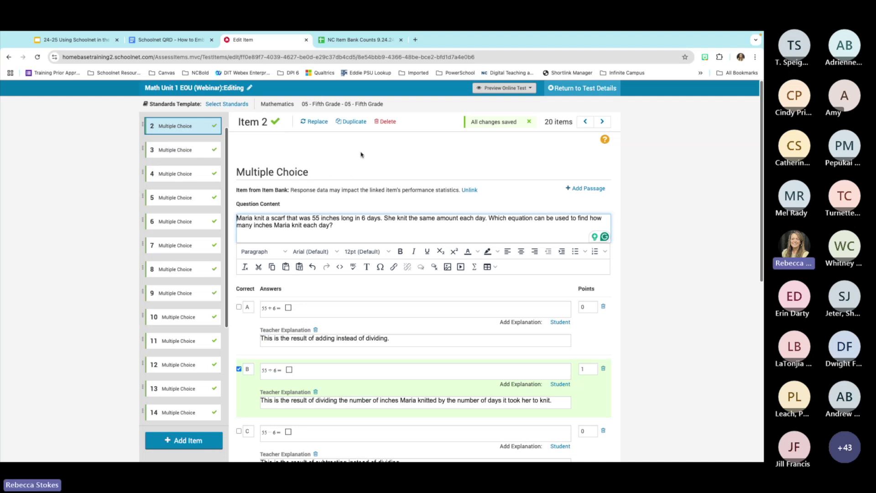
{"action": "left_click", "coordinate": [469, 191]}
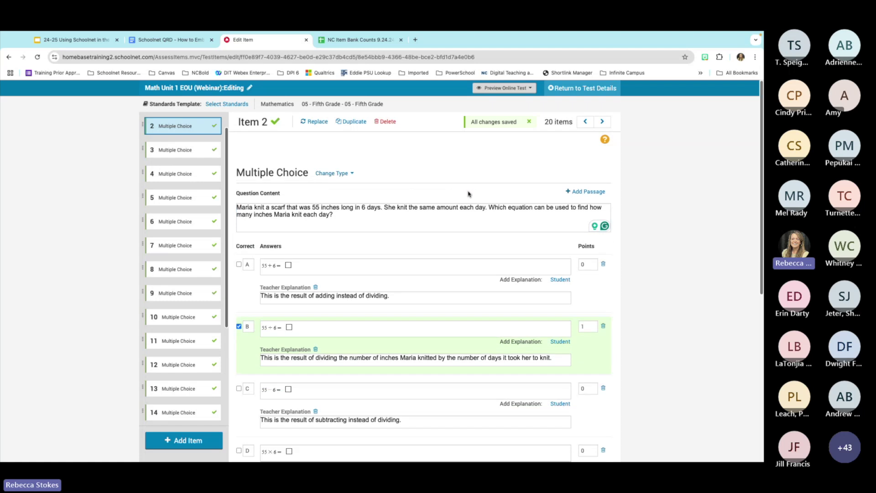
{"action": "left_click", "coordinate": [340, 222]}
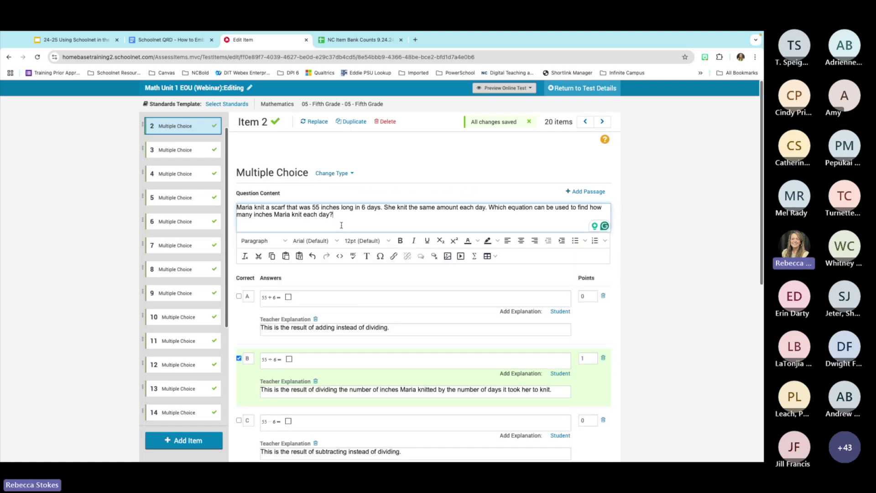
{"action": "key", "text": "Return"}
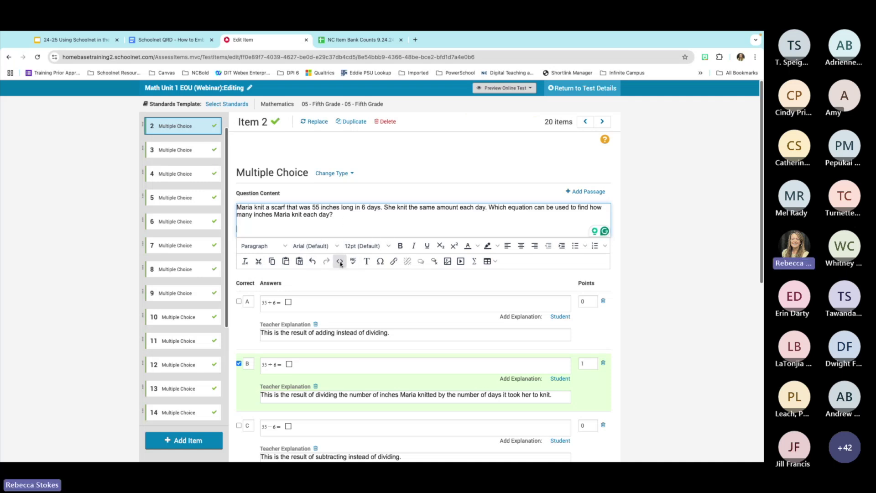
- Paste the Scientific calculator embed code at the end of item 2's source code, save it, and look over the updated item
{"action": "left_click", "coordinate": [340, 263]}
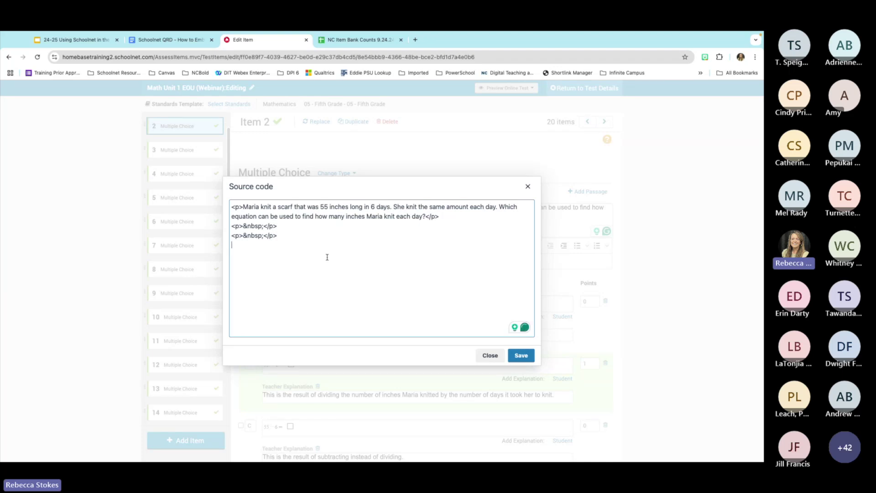
{"action": "key", "text": "ctrl+v"}
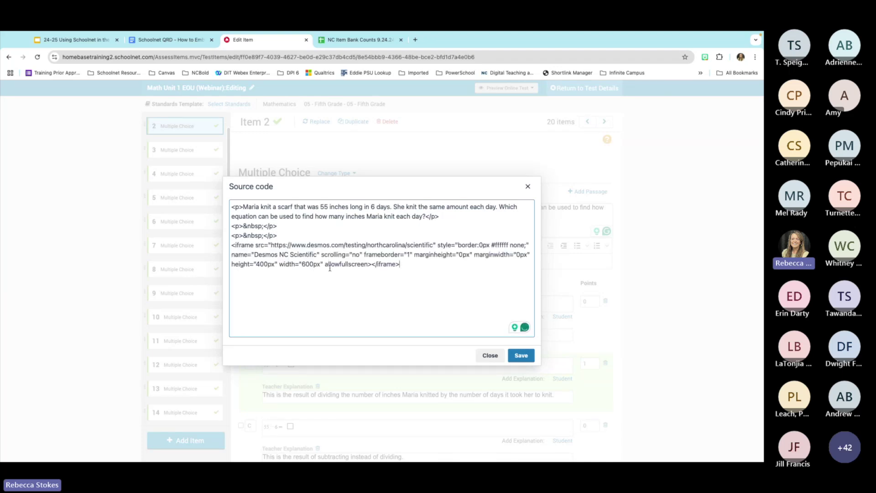
{"action": "left_click", "coordinate": [520, 356]}
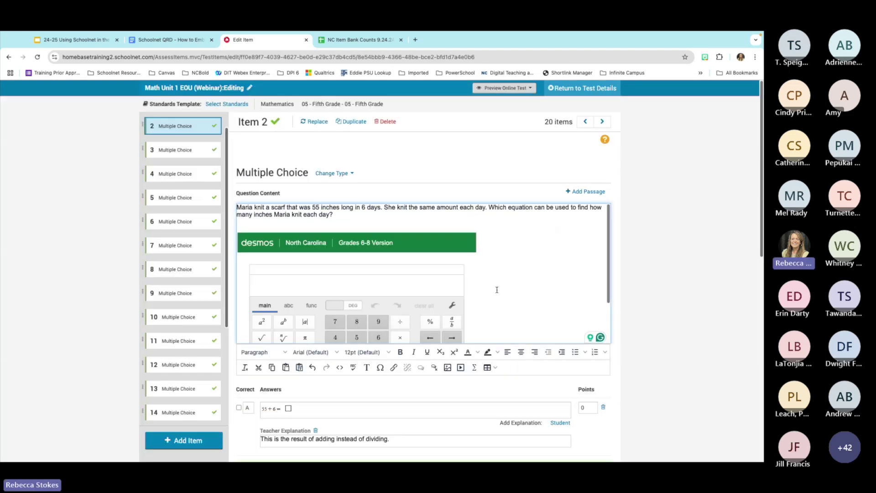
{"action": "scroll", "coordinate": [509, 292], "scroll_direction": "down", "scroll_amount": 4}
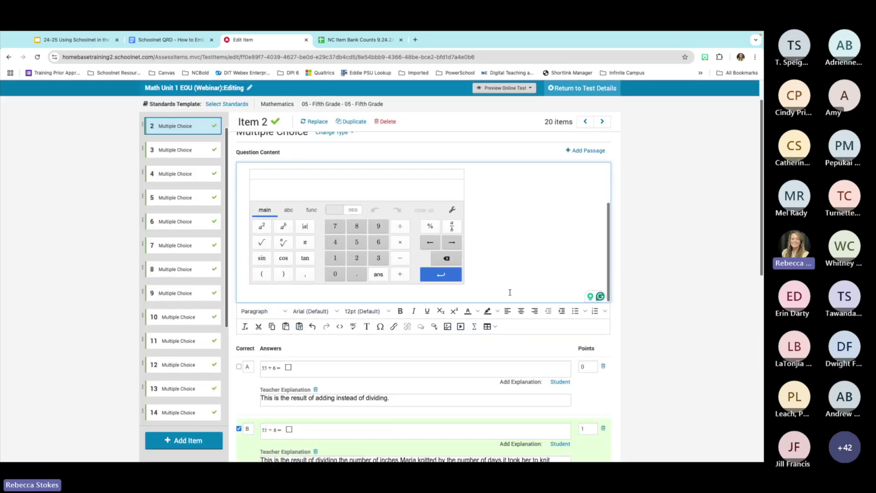
{"action": "scroll", "coordinate": [509, 271], "scroll_direction": "up", "scroll_amount": 4}
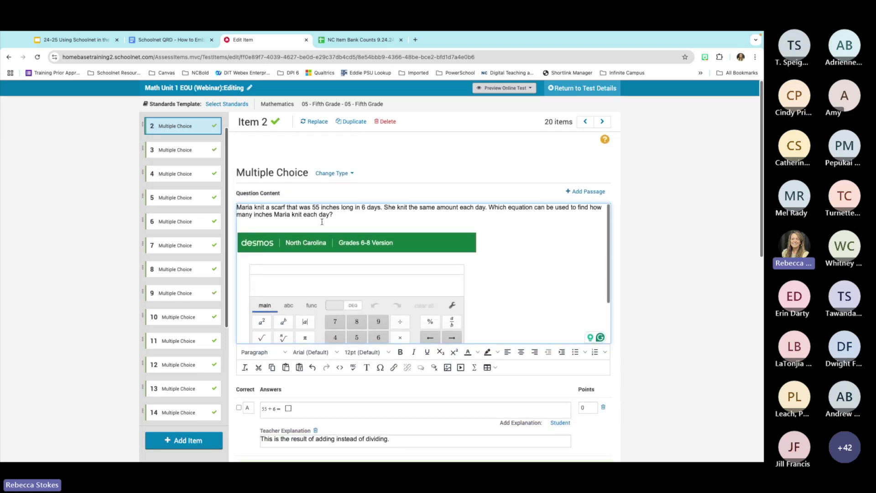
{"action": "scroll", "coordinate": [186, 197], "scroll_direction": "up", "scroll_amount": 1}
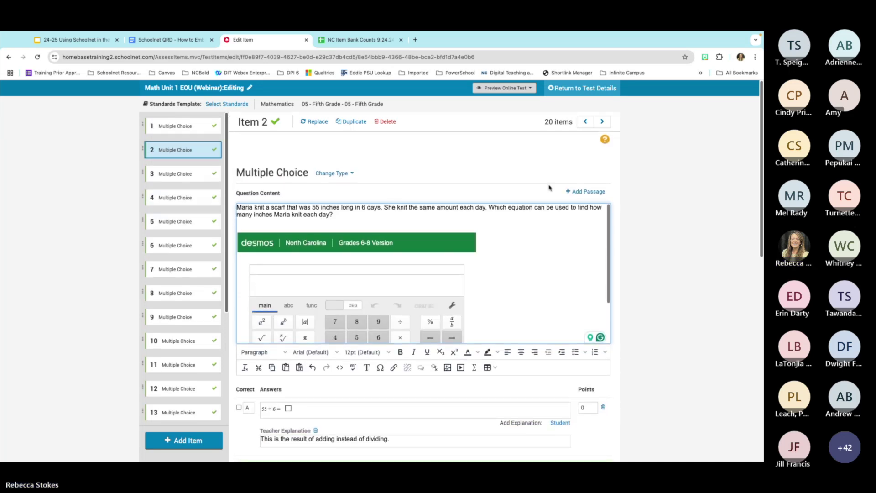
{"action": "scroll", "coordinate": [557, 137], "scroll_direction": "down", "scroll_amount": 5}
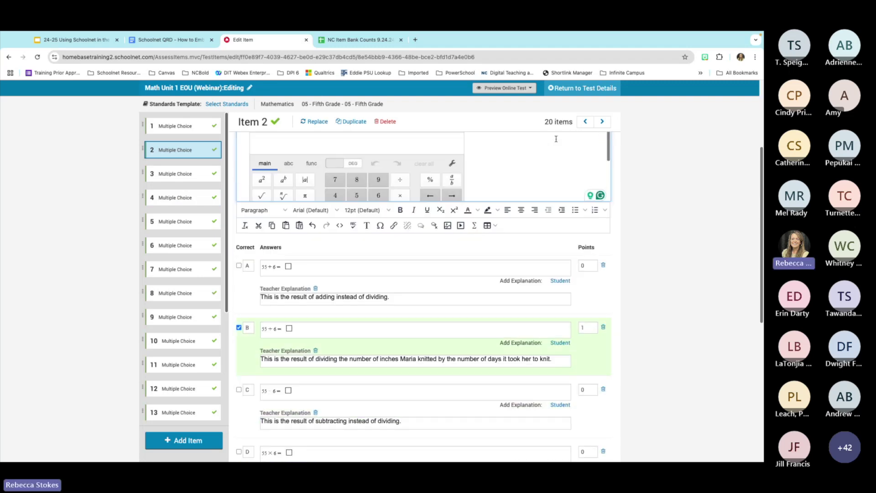
{"action": "scroll", "coordinate": [556, 138], "scroll_direction": "up", "scroll_amount": 5}
- Return to the test details, look over the item list, and finalize the Math Unit 1 EOU (Webinar) test
{"action": "left_click", "coordinate": [604, 89]}
{"action": "left_click", "coordinate": [463, 174]}
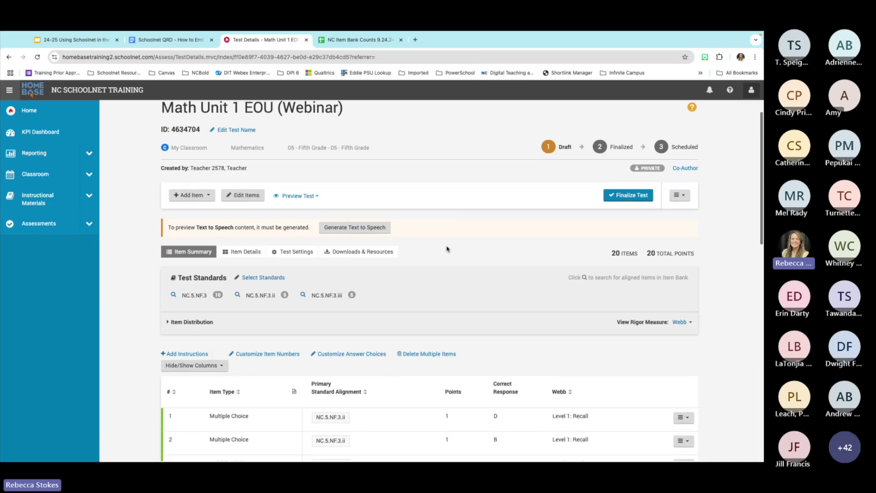
{"action": "scroll", "coordinate": [447, 248], "scroll_direction": "down", "scroll_amount": 2}
{"action": "scroll", "coordinate": [447, 249], "scroll_direction": "down", "scroll_amount": 6}
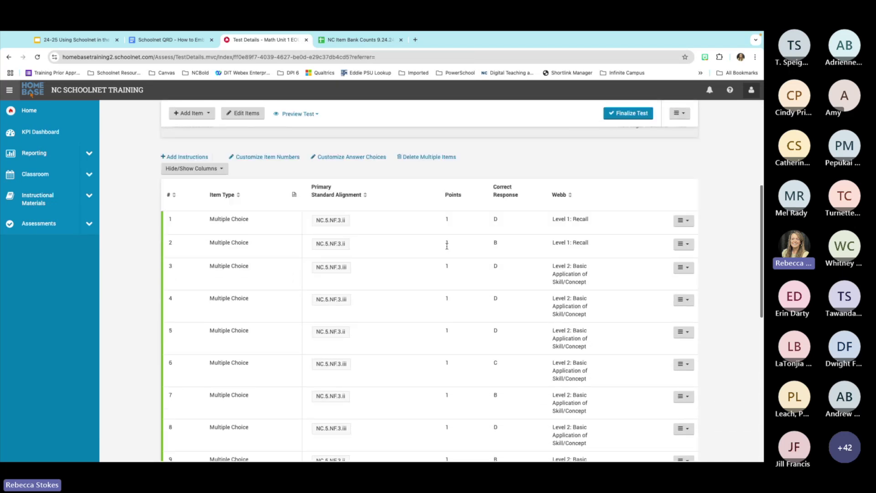
{"action": "scroll", "coordinate": [447, 249], "scroll_direction": "down", "scroll_amount": 8}
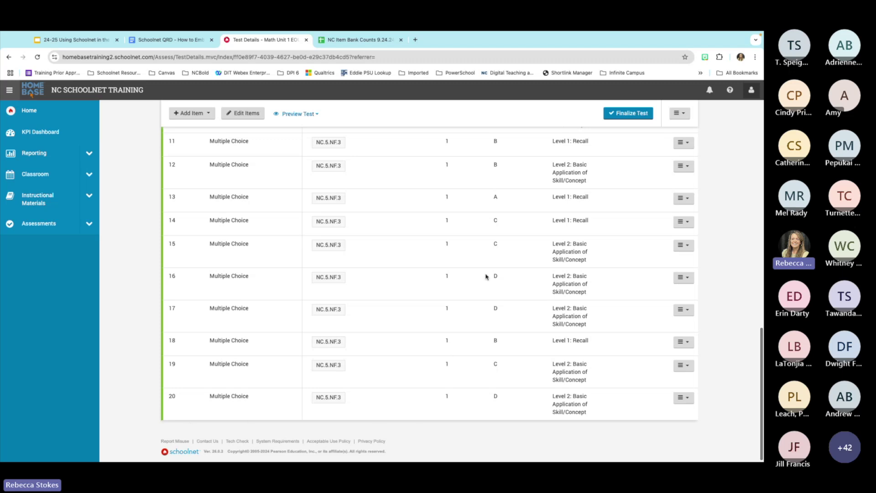
{"action": "left_click", "coordinate": [634, 117]}
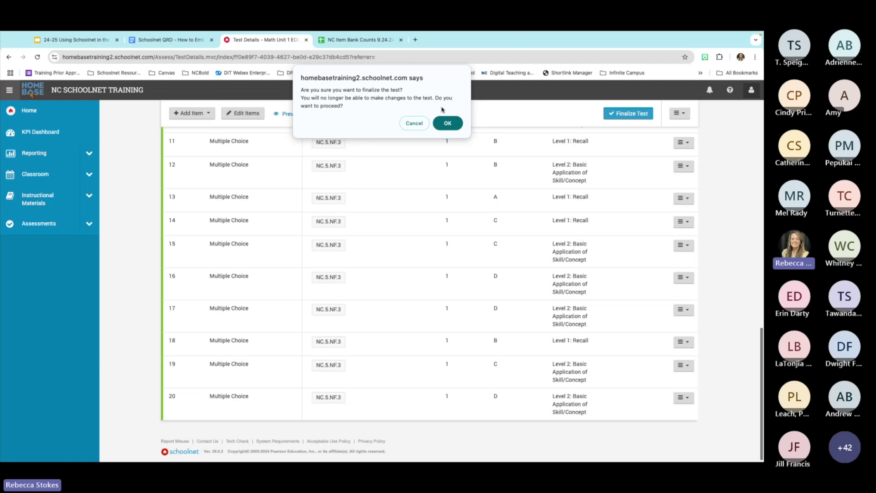
{"action": "left_click", "coordinate": [447, 123]}
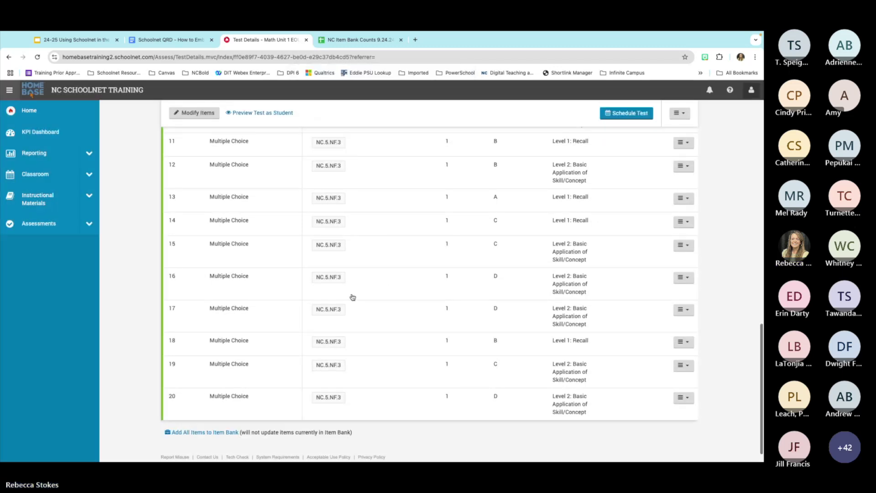
- Start adding all of the test's items to an item bank and look over the available banks
{"action": "scroll", "coordinate": [228, 367], "scroll_direction": "down", "scroll_amount": 1}
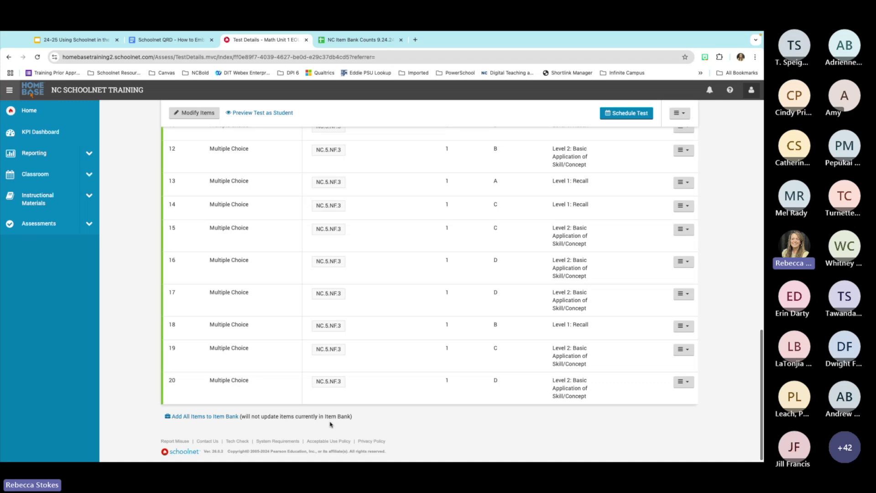
{"action": "mouse_move", "coordinate": [340, 351]}
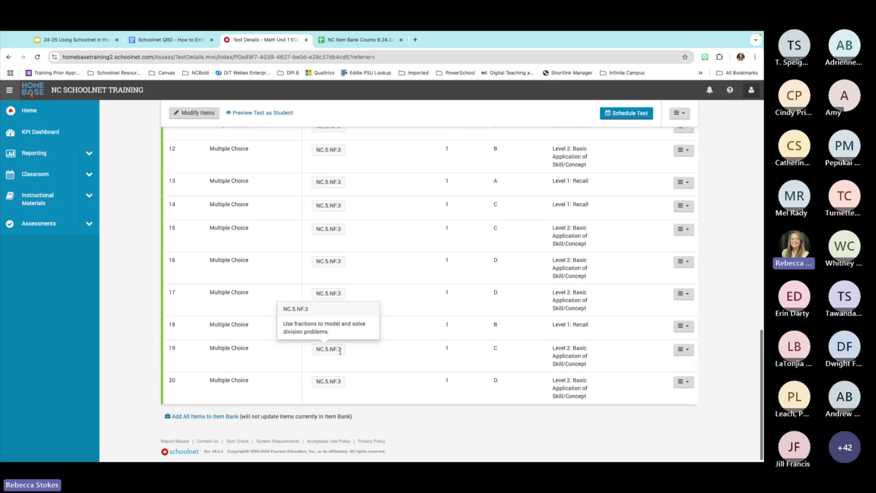
{"action": "left_click", "coordinate": [199, 419]}
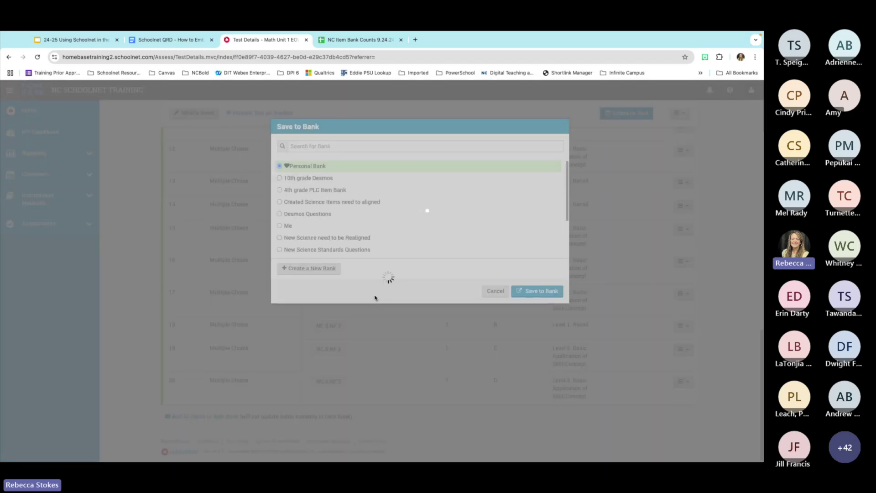
{"action": "mouse_move", "coordinate": [387, 192]}
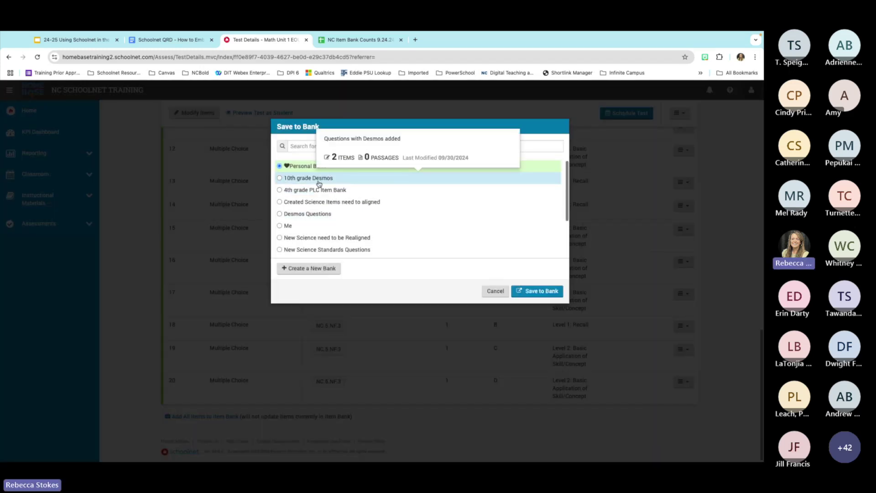
{"action": "mouse_move", "coordinate": [310, 170]}
{"action": "mouse_move", "coordinate": [335, 206]}
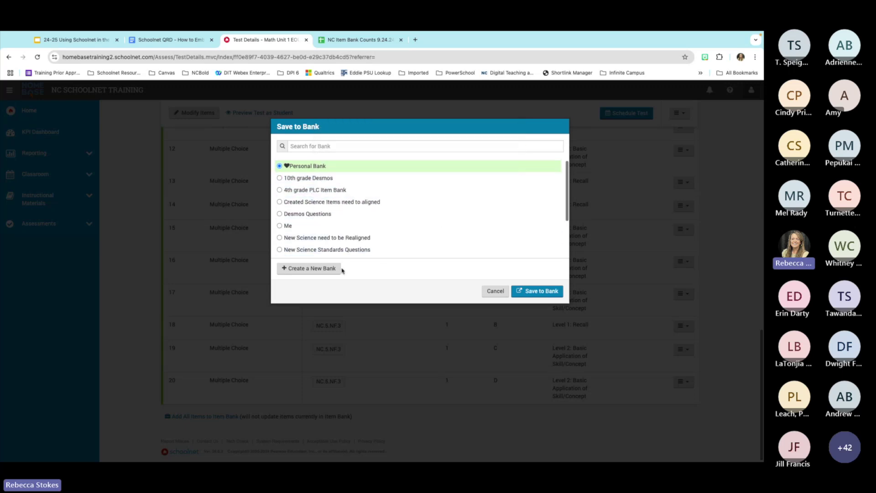
- Create a new bank named 5th grade Desmos with the description "questions with desmos added" and save the test items to it
{"action": "left_click", "coordinate": [323, 269]}
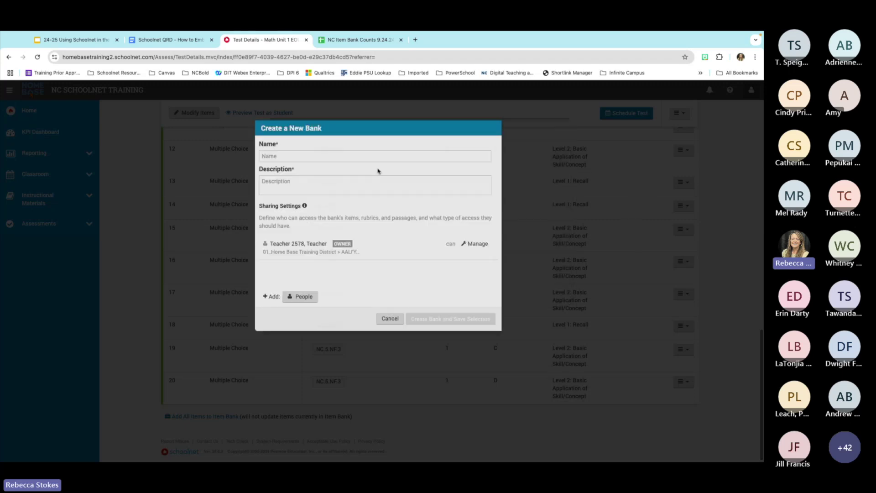
{"action": "left_click", "coordinate": [348, 154]}
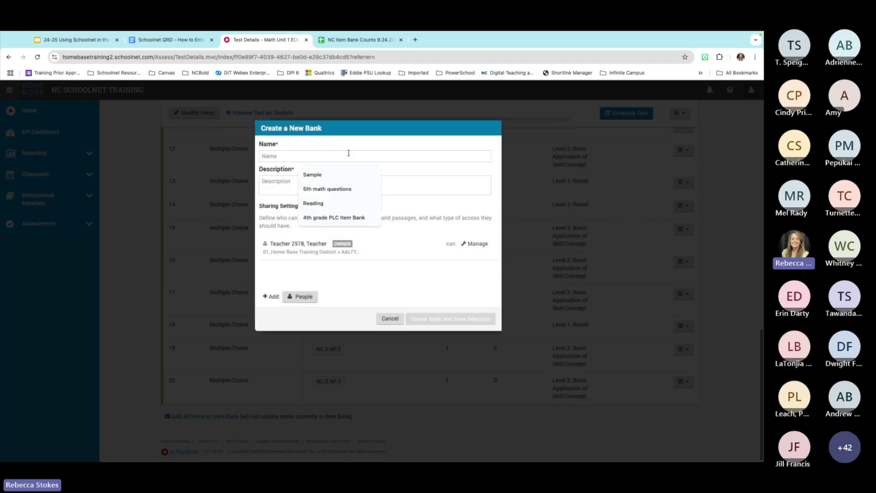
{"action": "type", "text": "5th "}
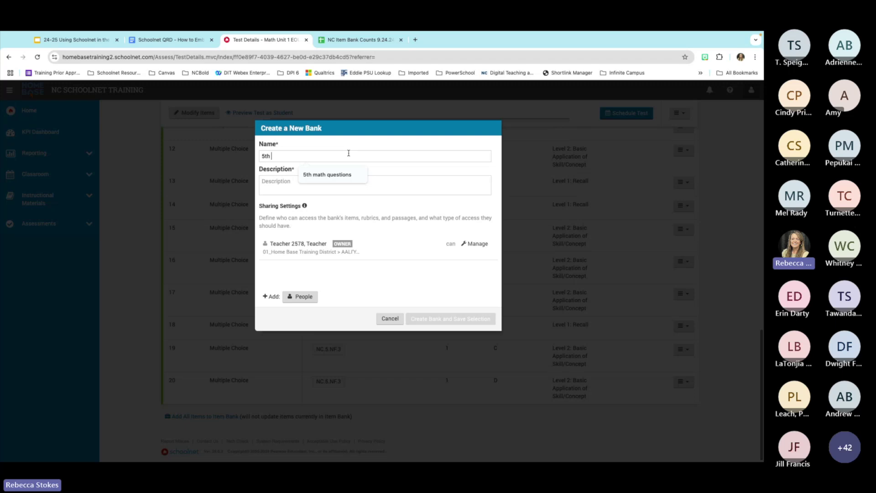
{"action": "type", "text": "grade Desmos"}
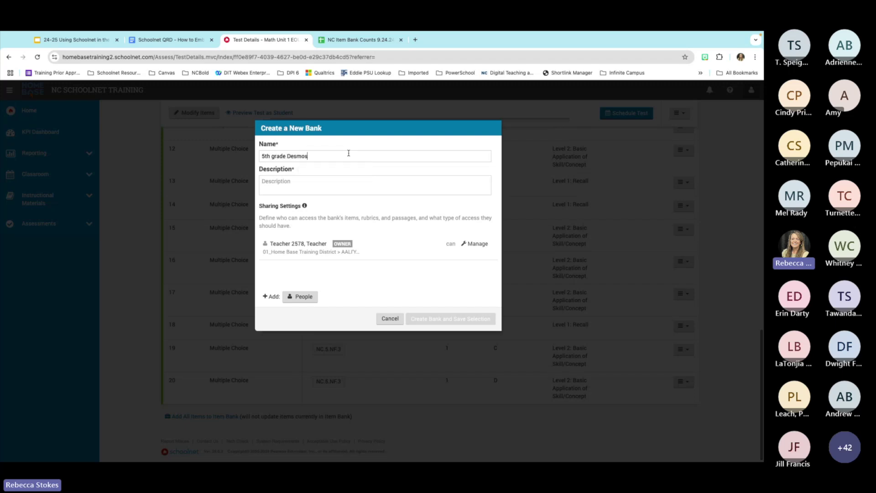
{"action": "left_click", "coordinate": [336, 182]}
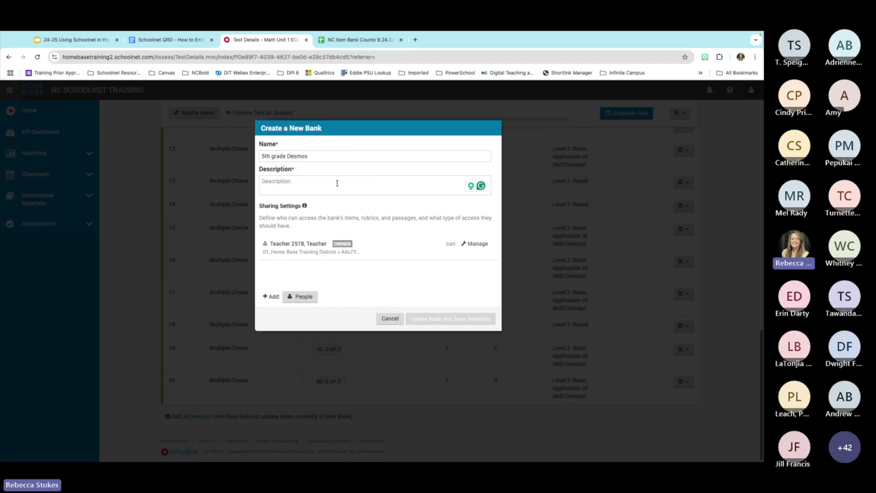
{"action": "type", "text": "questions wit"}
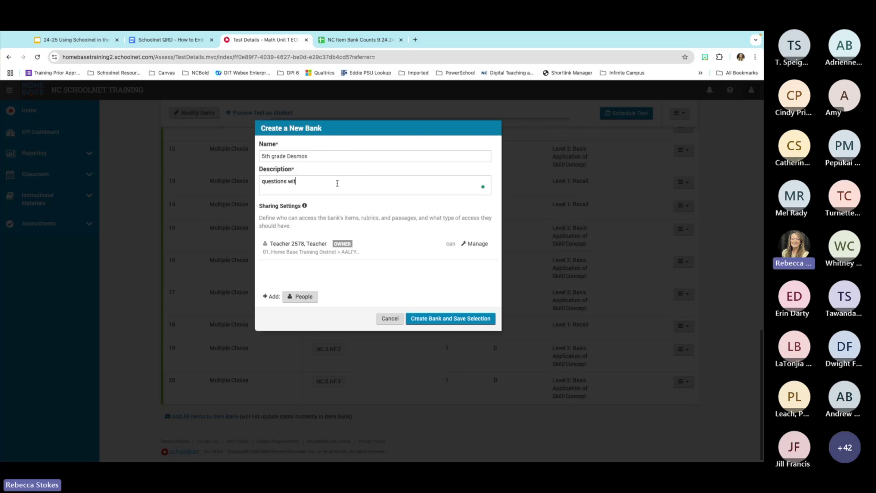
{"action": "type", "text": "h desmos added"}
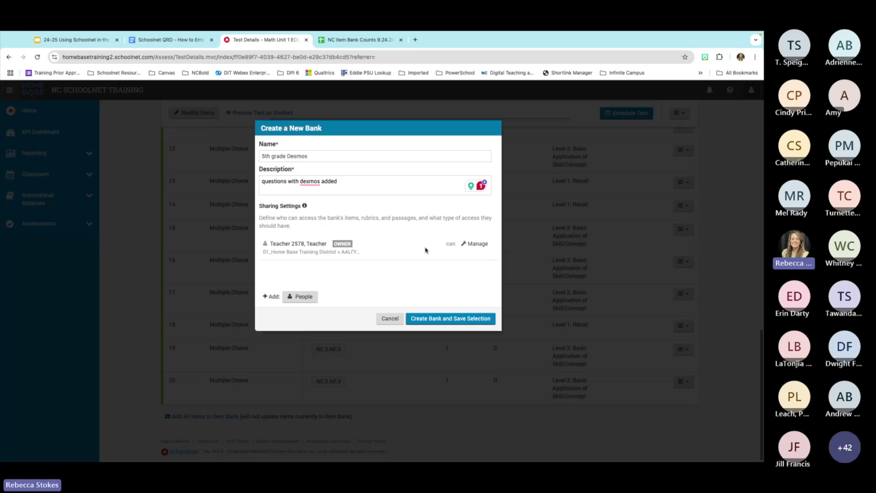
{"action": "left_click", "coordinate": [442, 319]}
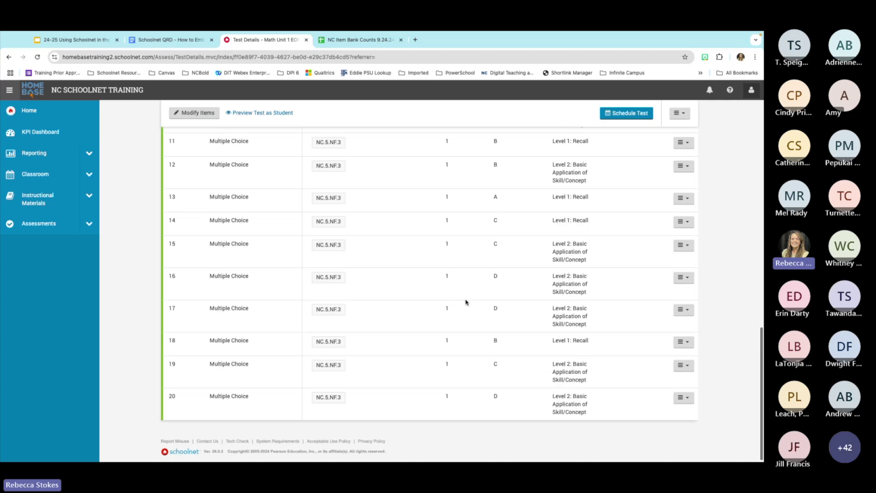
- Open the 5th grade Desmos bank from the item banks list and look over its multiple-choice items
{"action": "left_click", "coordinate": [89, 224]}
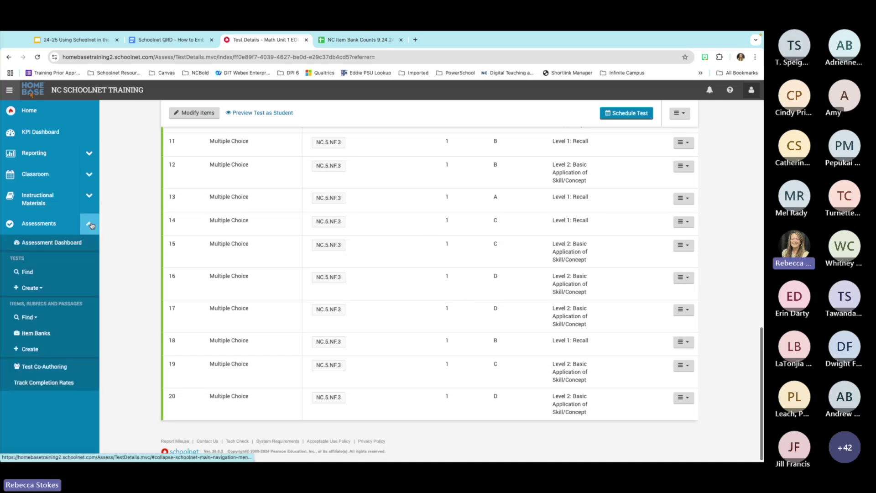
{"action": "left_click", "coordinate": [36, 333]}
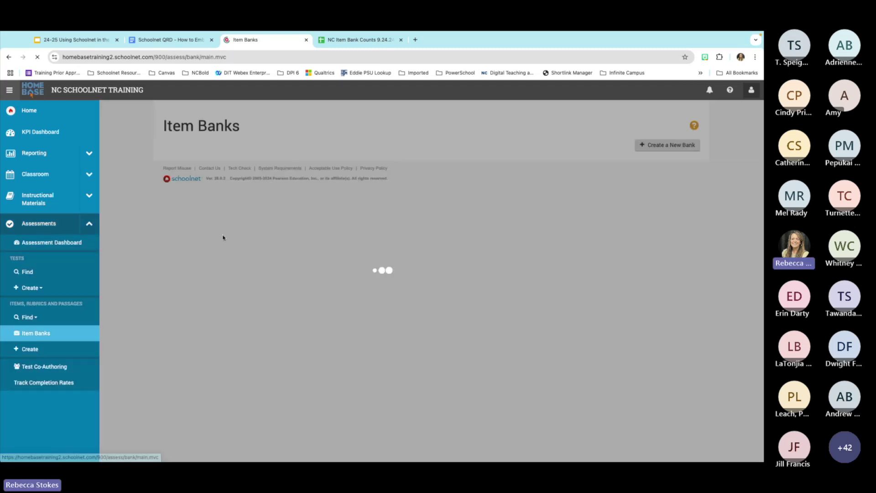
{"action": "scroll", "coordinate": [322, 235], "scroll_direction": "down", "scroll_amount": 2}
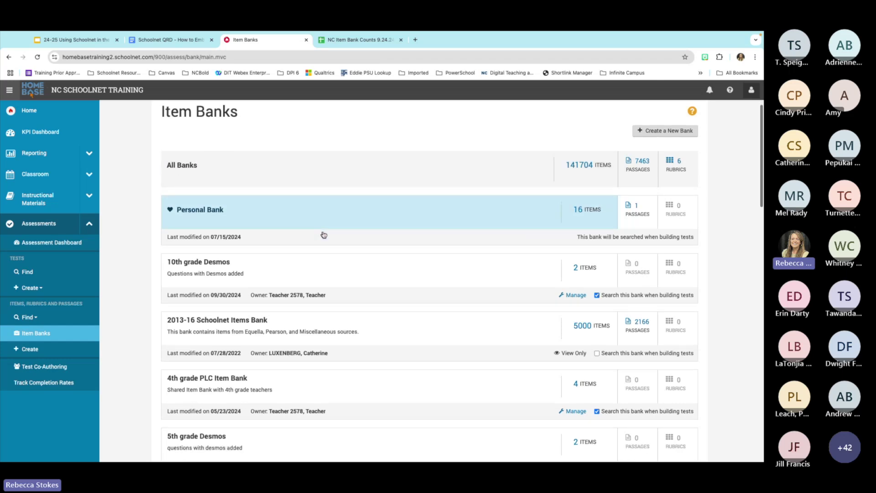
{"action": "scroll", "coordinate": [323, 234], "scroll_direction": "down", "scroll_amount": 1}
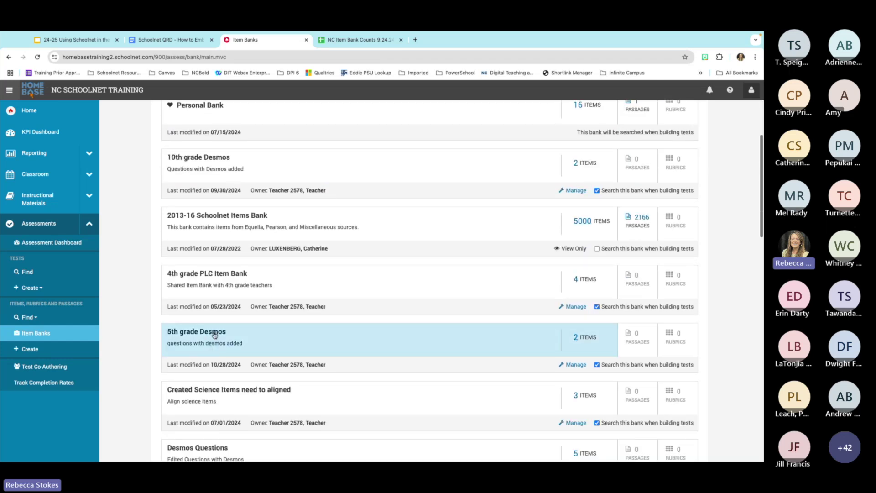
{"action": "left_click", "coordinate": [214, 336]}
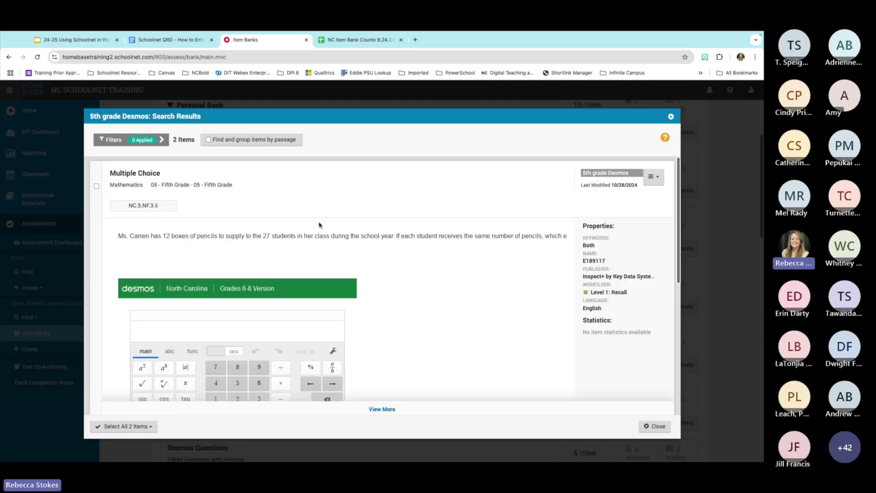
{"action": "scroll", "coordinate": [358, 265], "scroll_direction": "down", "scroll_amount": 3}
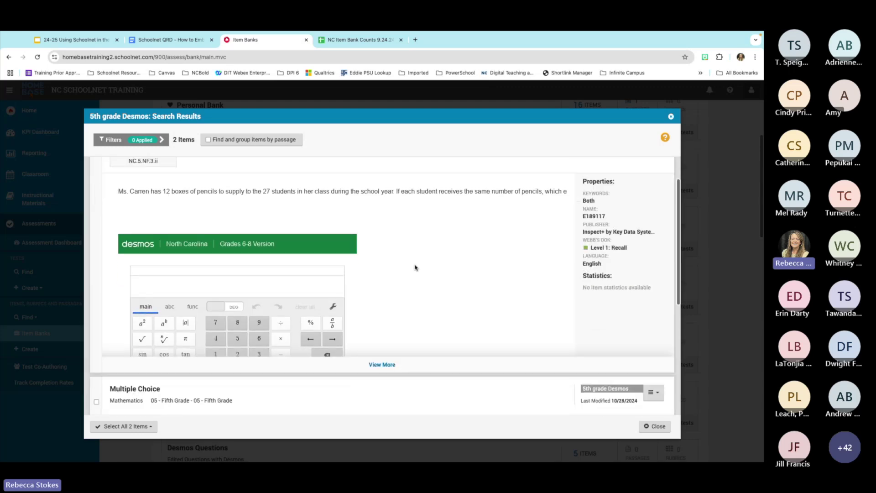
{"action": "scroll", "coordinate": [414, 267], "scroll_direction": "down", "scroll_amount": 5}
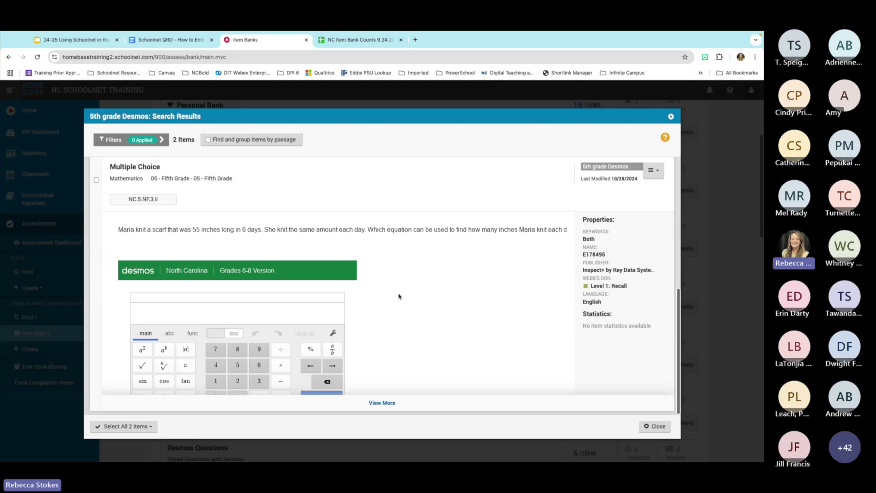
{"action": "scroll", "coordinate": [404, 263], "scroll_direction": "up", "scroll_amount": 1}
{"action": "scroll", "coordinate": [403, 262], "scroll_direction": "up", "scroll_amount": 6}
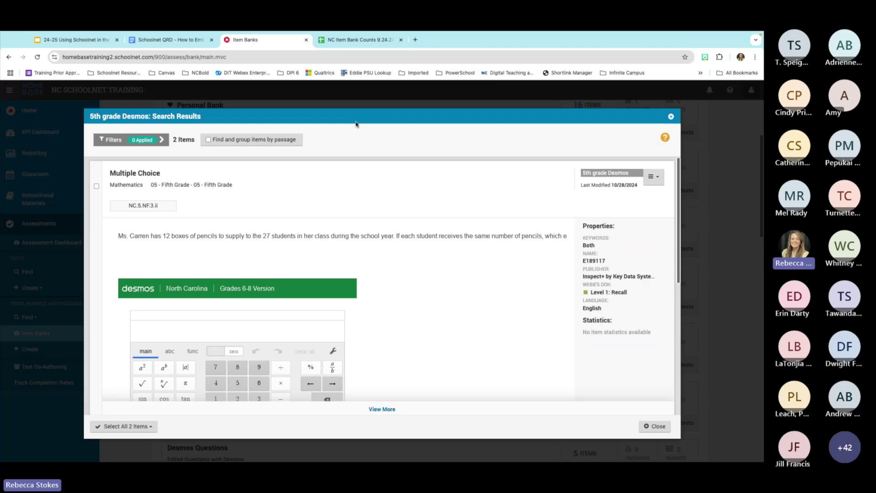
- Switch to the Schoolnet QRD document on embedding the Desmos calculator and review the embed codes, glancing at the webinar slides on the way
{"action": "left_click", "coordinate": [180, 43]}
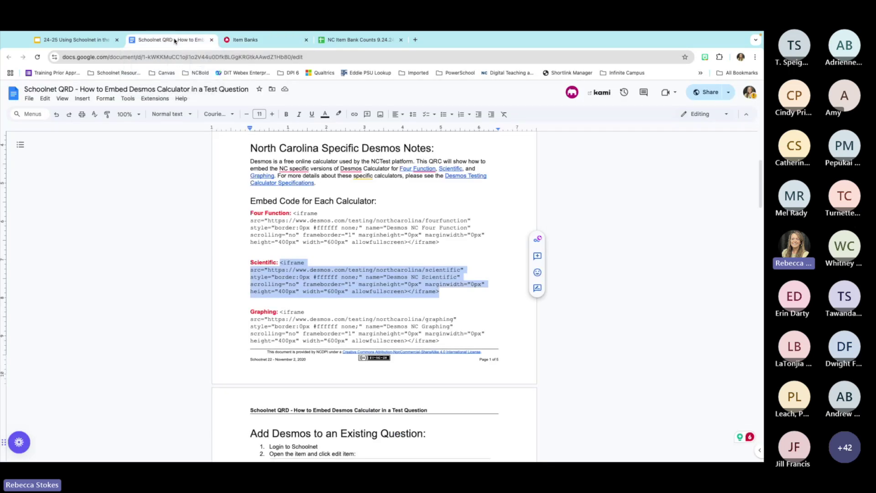
{"action": "left_click", "coordinate": [93, 42]}
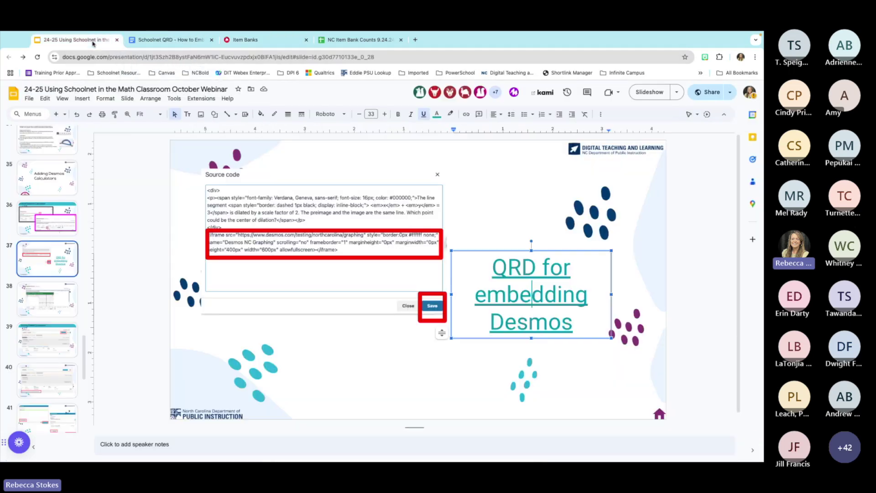
{"action": "left_click", "coordinate": [178, 41]}
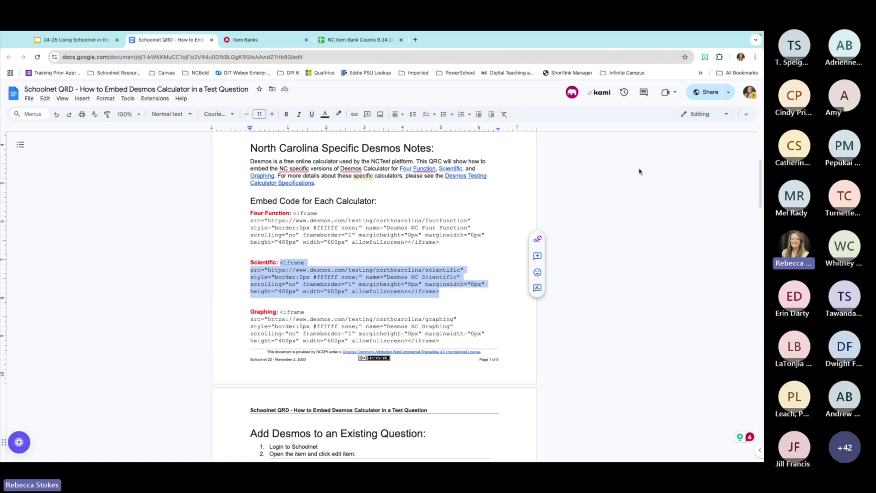
{"action": "scroll", "coordinate": [440, 221], "scroll_direction": "down", "scroll_amount": 1}
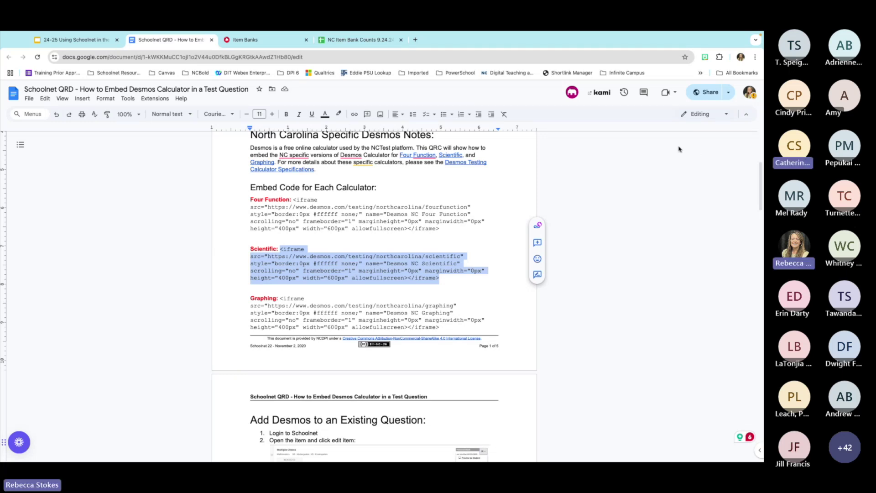
{"action": "mouse_move", "coordinate": [670, 34]}
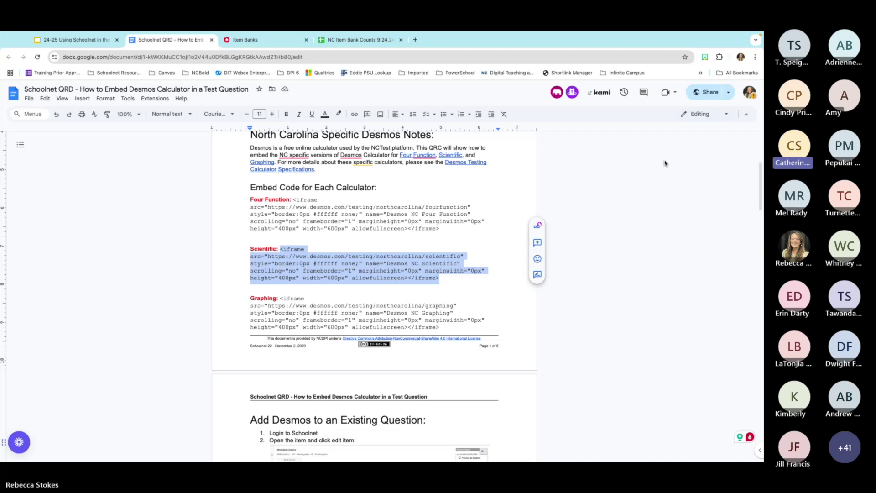
- Return to Schoolnet's item banks, close the 5th grade Desmos search results and go back to the start of the bank list
{"action": "left_click", "coordinate": [270, 41]}
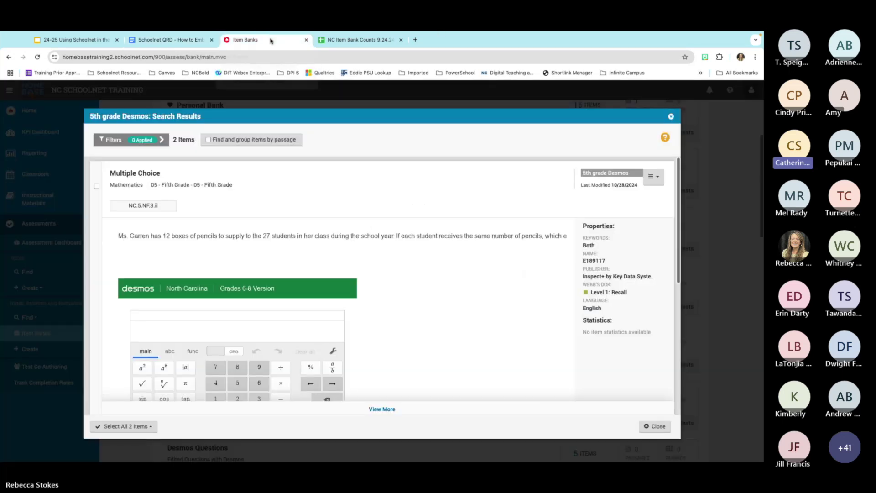
{"action": "left_click", "coordinate": [671, 117]}
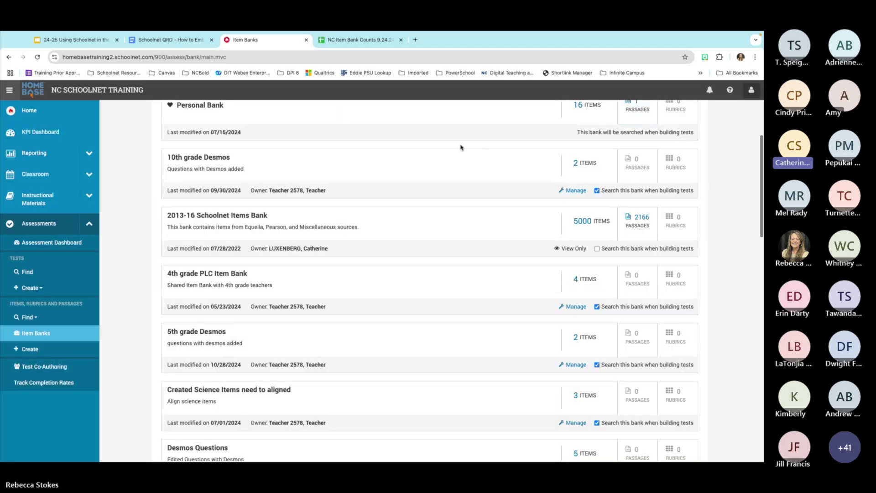
{"action": "scroll", "coordinate": [461, 147], "scroll_direction": "up", "scroll_amount": 3}
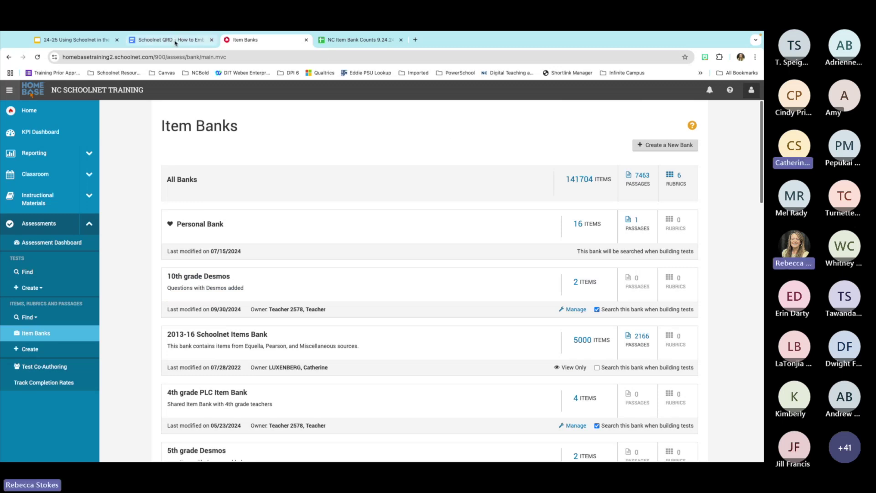
- Switch to the webinar slides and go through the slides on saving edited questions up to the K-2 Features title slide
{"action": "left_click", "coordinate": [76, 40]}
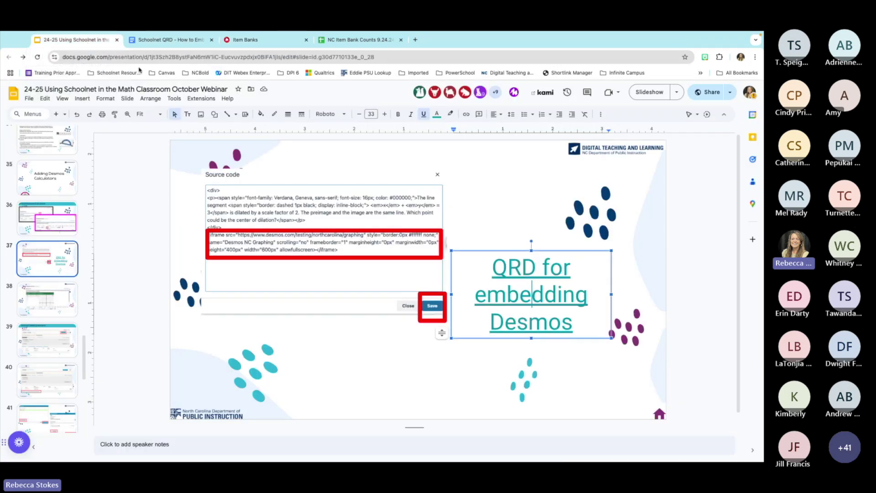
{"action": "left_click", "coordinate": [42, 268]}
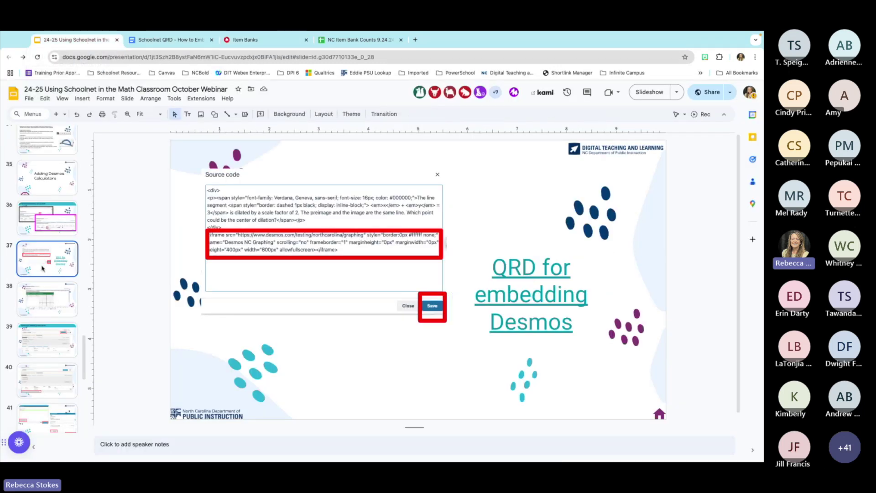
{"action": "key", "text": "Down"}
{"action": "key", "text": "Down"}
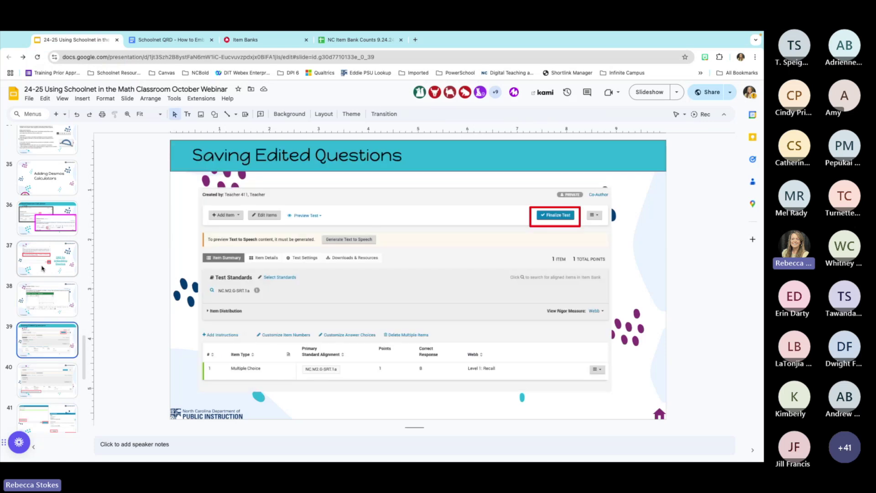
{"action": "key", "text": "Down"}
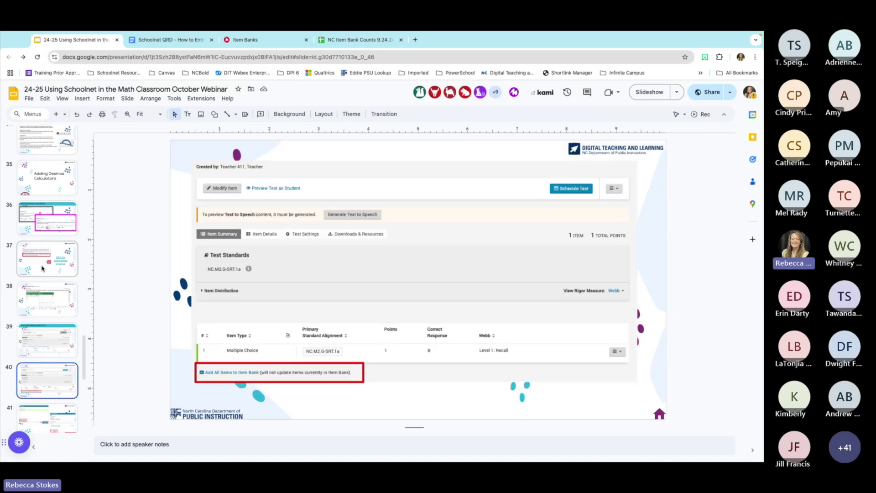
{"action": "key", "text": "Down"}
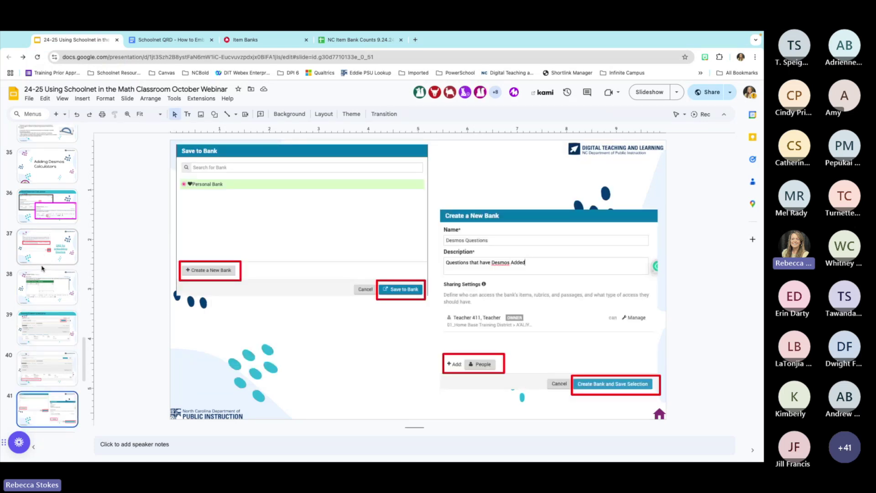
{"action": "key", "text": "Down"}
{"action": "key", "text": "Up"}
{"action": "key", "text": "Down"}
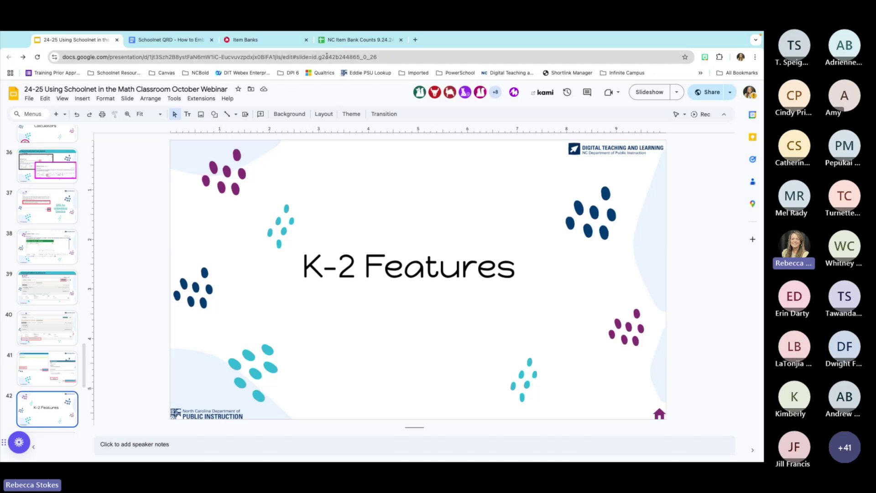
- Open the production Schoolnet site in a new browser tab and go to its home page
{"action": "left_click", "coordinate": [415, 40]}
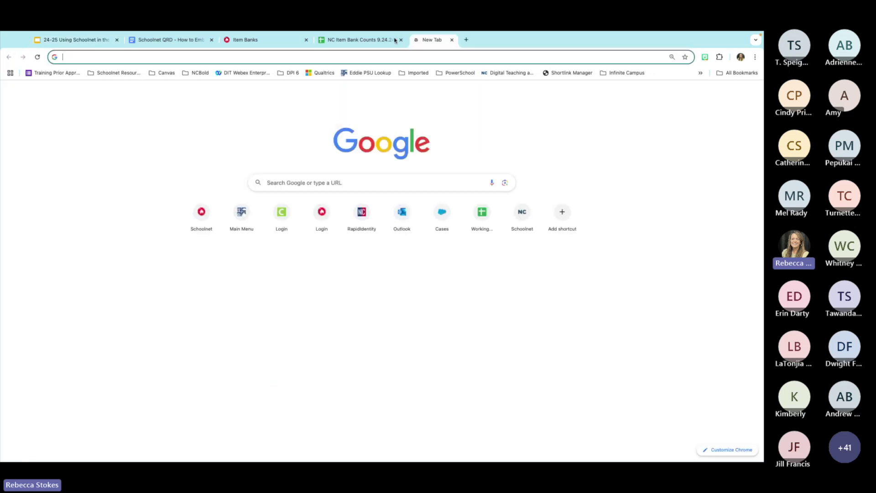
{"action": "left_click", "coordinate": [114, 74]}
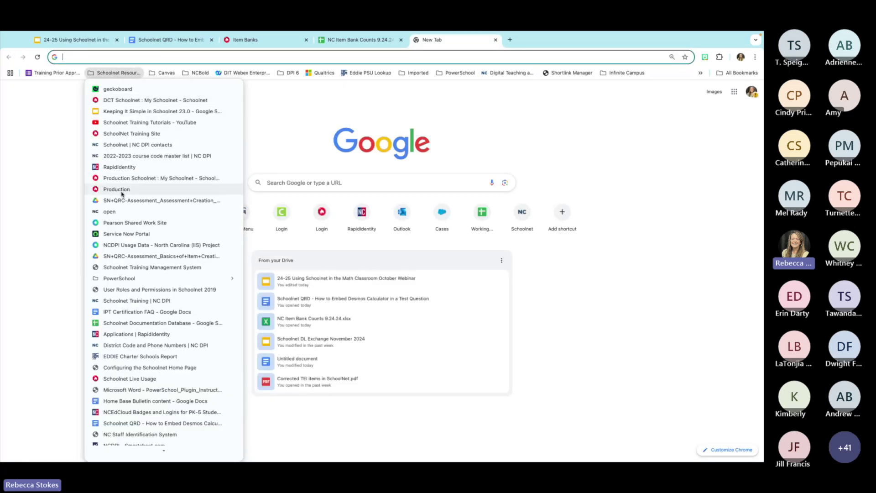
{"action": "left_click", "coordinate": [183, 189]}
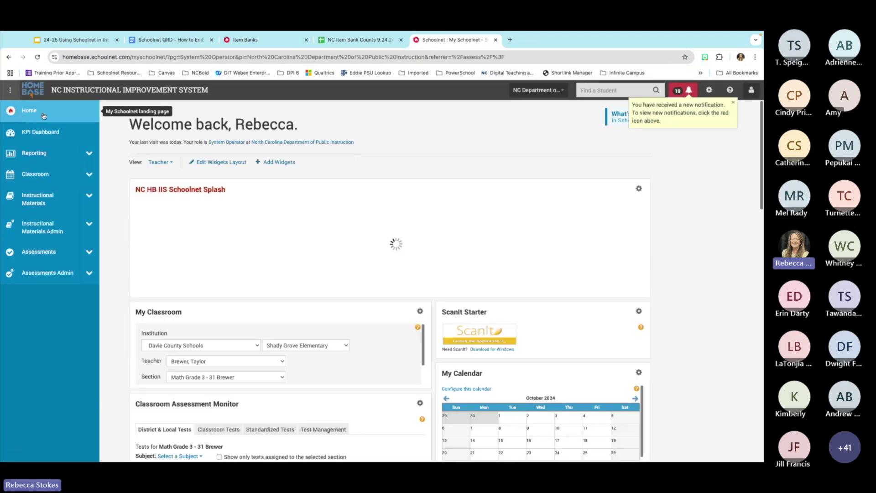
{"action": "left_click", "coordinate": [44, 114]}
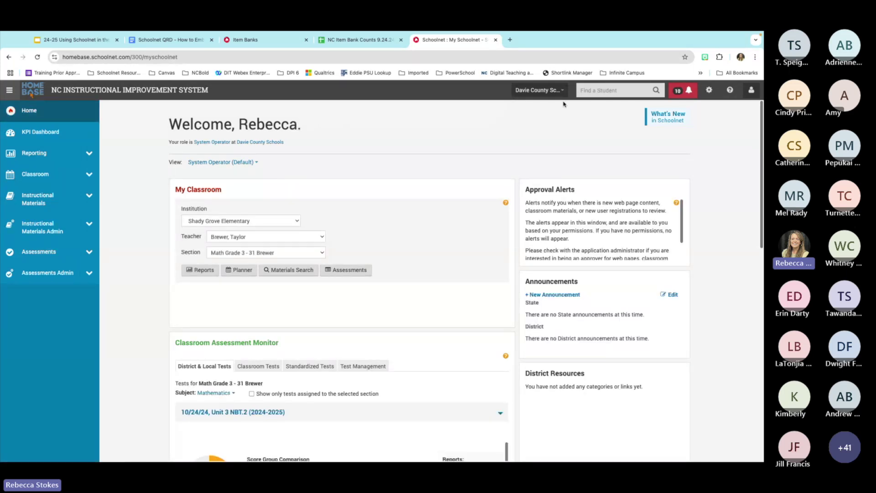
- Switch the active institution from the district to NC Department of Public Instruction
{"action": "left_click", "coordinate": [541, 90]}
{"action": "scroll", "coordinate": [543, 160], "scroll_direction": "down", "scroll_amount": 10}
{"action": "scroll", "coordinate": [543, 160], "scroll_direction": "down", "scroll_amount": 20}
{"action": "scroll", "coordinate": [544, 160], "scroll_direction": "down", "scroll_amount": 5}
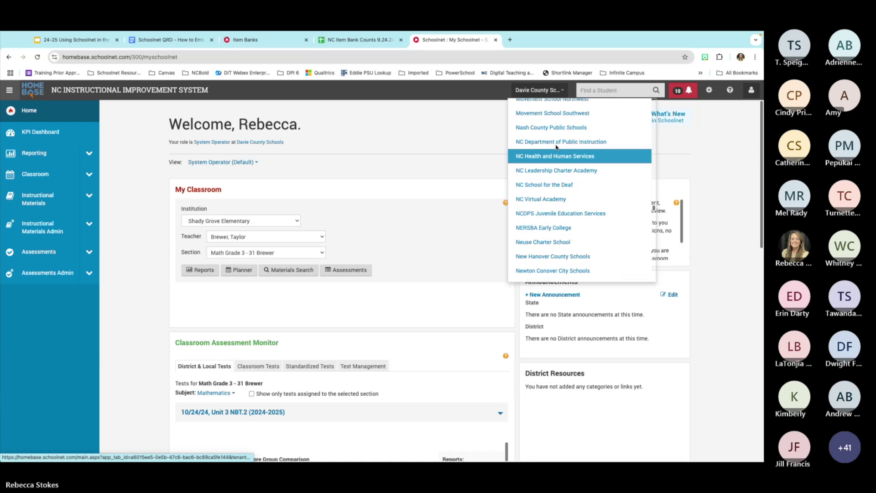
{"action": "left_click", "coordinate": [556, 143]}
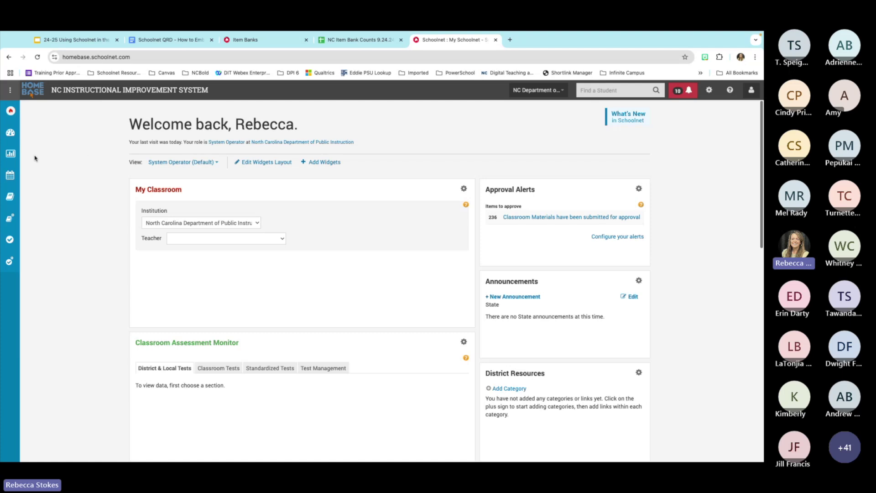
- Go to the assessment item banks and list the items of all banks
{"action": "mouse_move", "coordinate": [13, 155]}
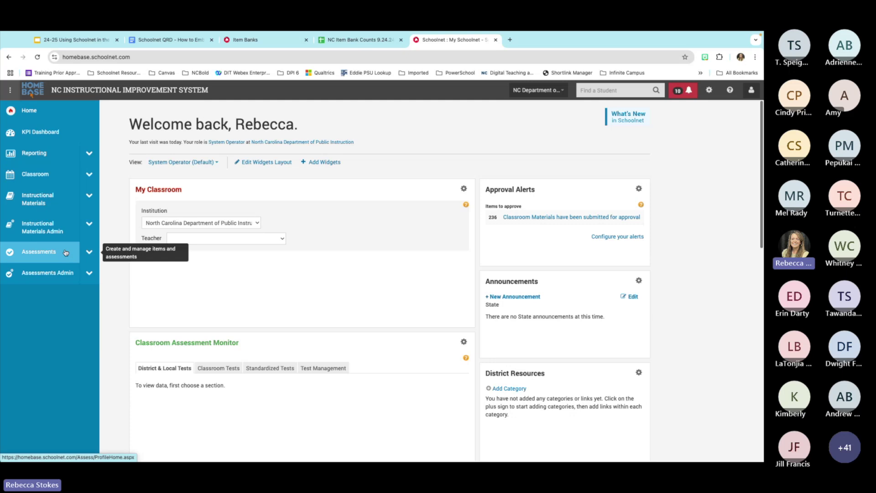
{"action": "left_click", "coordinate": [87, 256]}
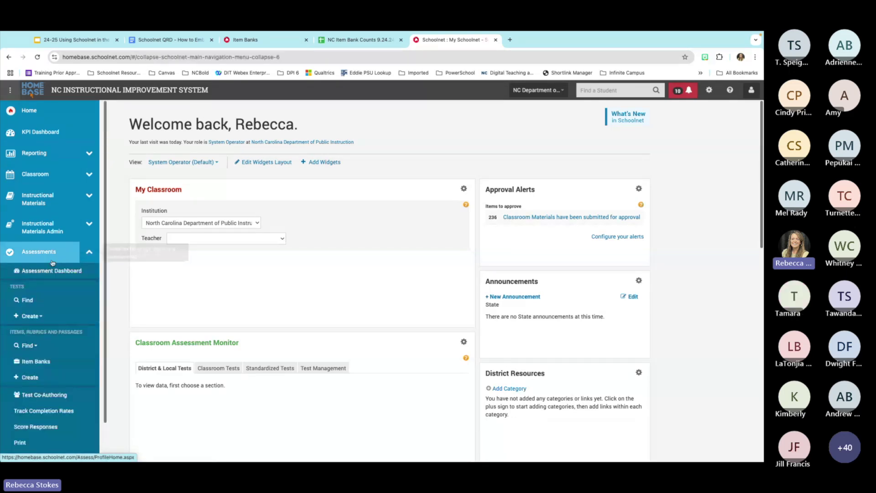
{"action": "left_click", "coordinate": [29, 365]}
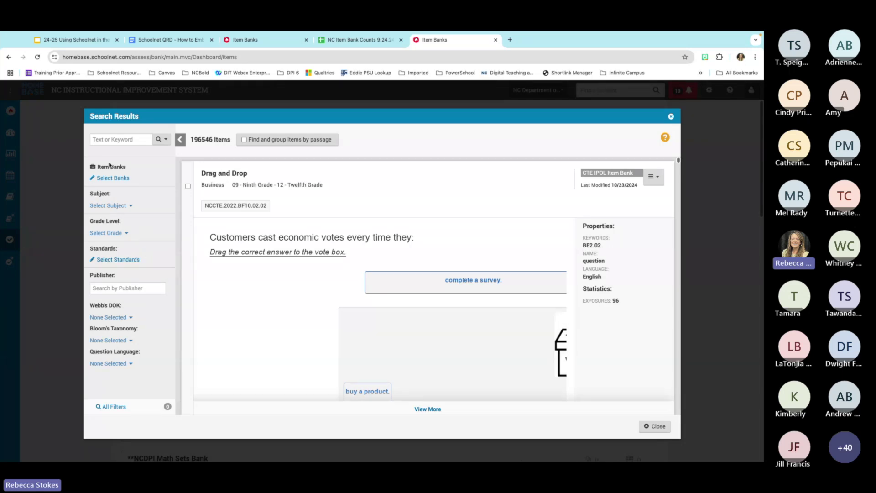
- Limit the item search to the **Key Data System Item Bank
{"action": "left_click", "coordinate": [114, 180]}
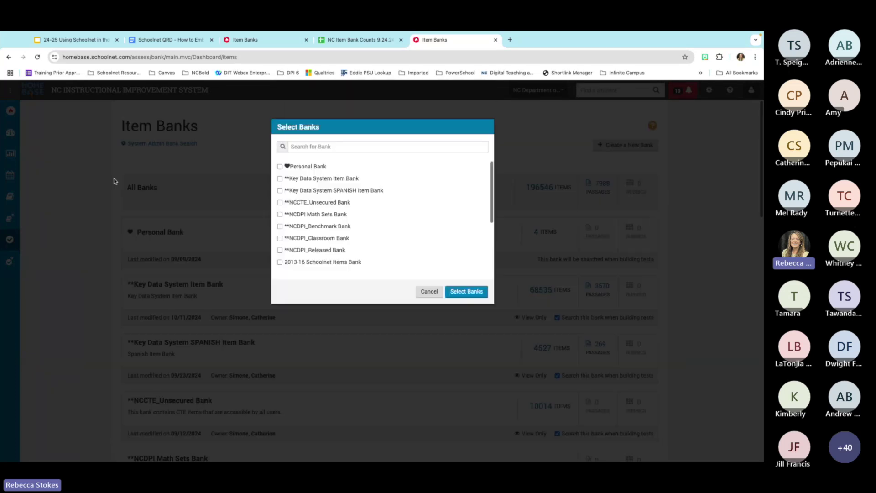
{"action": "left_click", "coordinate": [323, 182]}
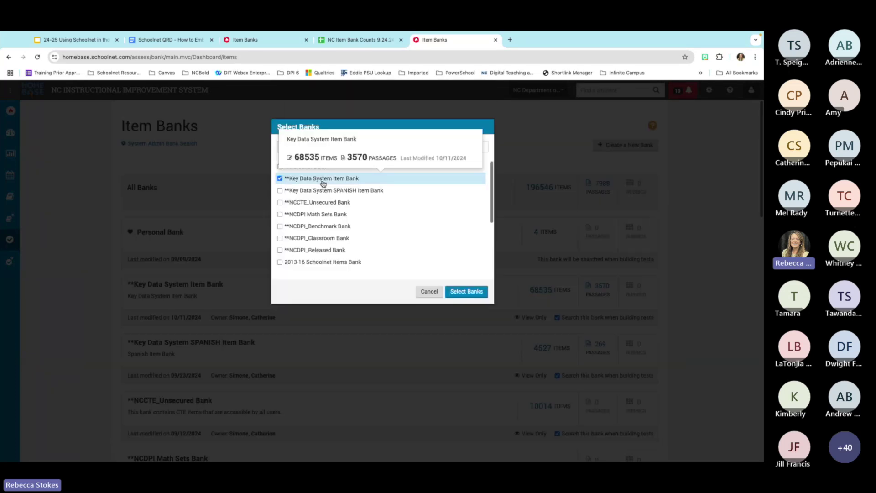
{"action": "left_click", "coordinate": [474, 291]}
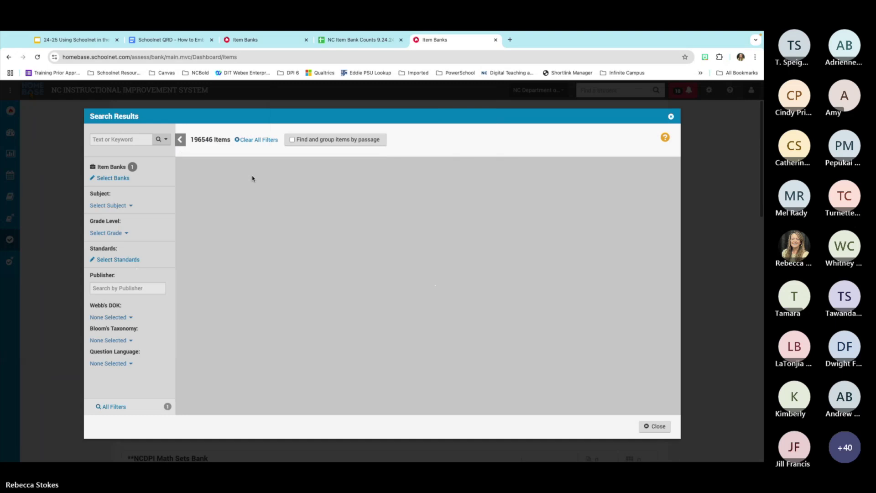
- Filter the items by the subject Mathematics and the grade level KG - Kindergarten
{"action": "left_click", "coordinate": [130, 207]}
{"action": "scroll", "coordinate": [117, 287], "scroll_direction": "down", "scroll_amount": 3}
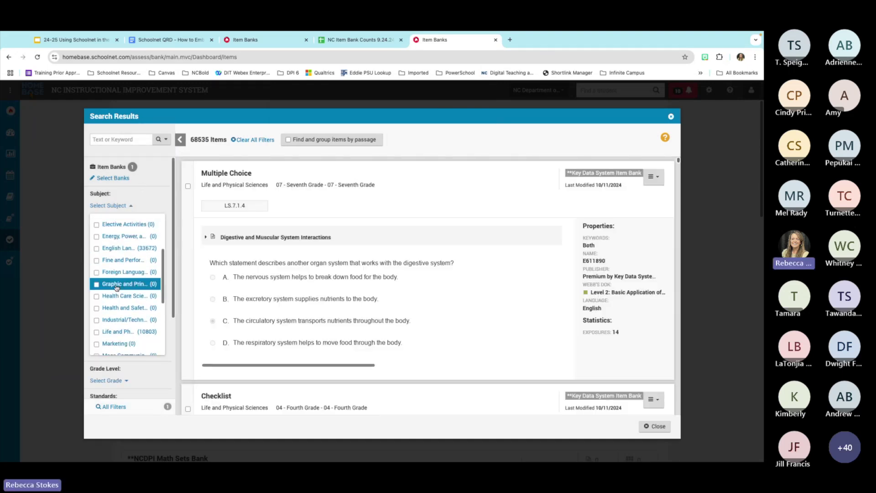
{"action": "scroll", "coordinate": [118, 287], "scroll_direction": "down", "scroll_amount": 2}
{"action": "left_click", "coordinate": [123, 323]}
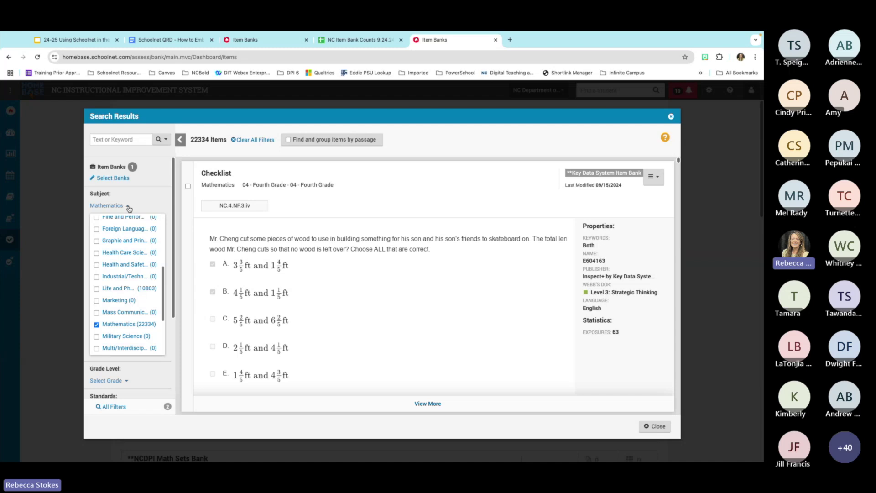
{"action": "left_click", "coordinate": [127, 206]}
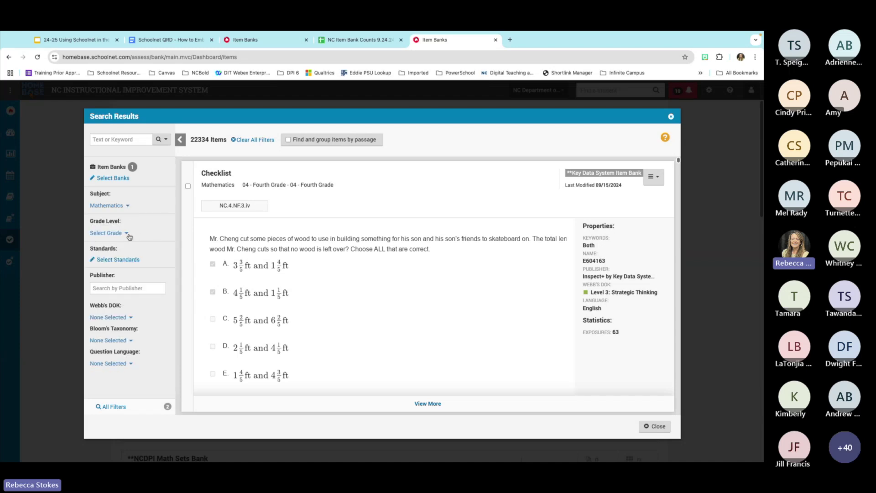
{"action": "left_click", "coordinate": [128, 234]}
{"action": "left_click", "coordinate": [97, 261]}
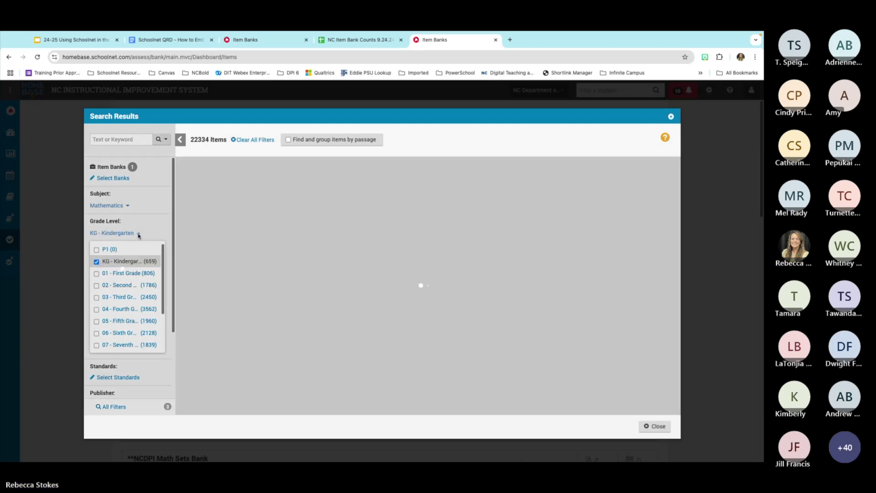
{"action": "left_click", "coordinate": [139, 234]}
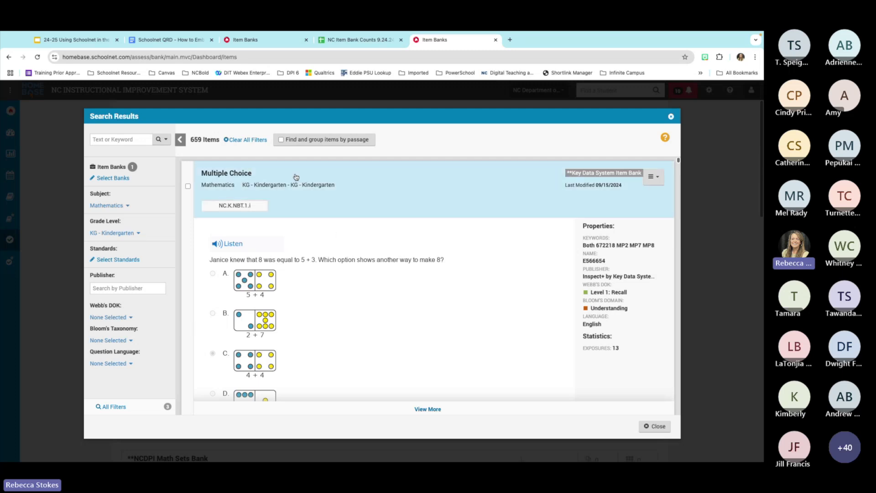
- Expand the first kindergarten multiple choice item in full and examine its Listen option and answer choices
{"action": "scroll", "coordinate": [347, 227], "scroll_direction": "down", "scroll_amount": 1}
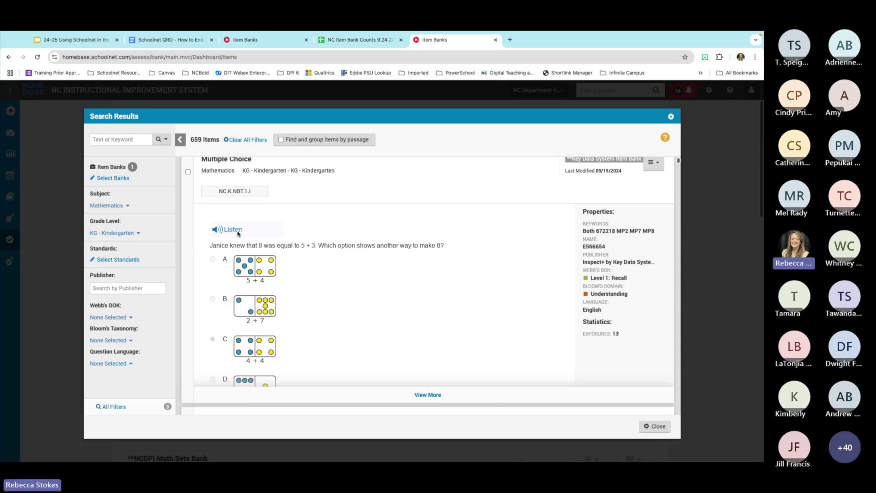
{"action": "scroll", "coordinate": [238, 233], "scroll_direction": "down", "scroll_amount": 1}
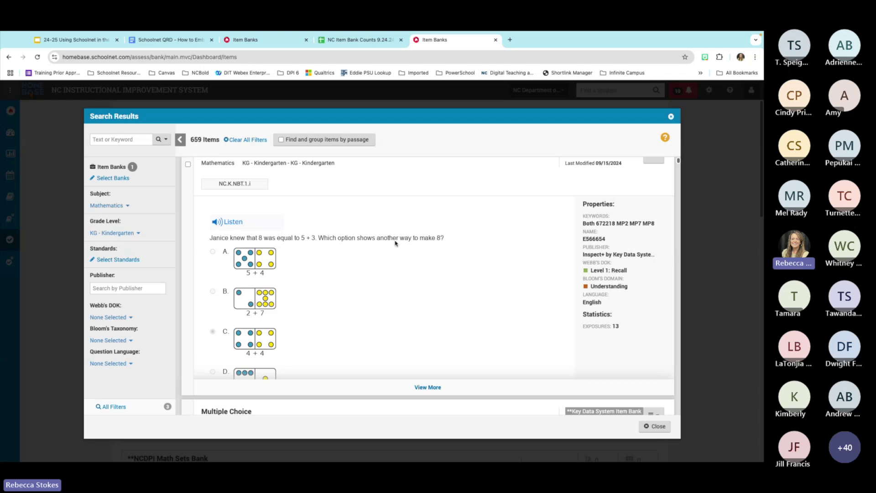
{"action": "scroll", "coordinate": [401, 247], "scroll_direction": "down", "scroll_amount": 2}
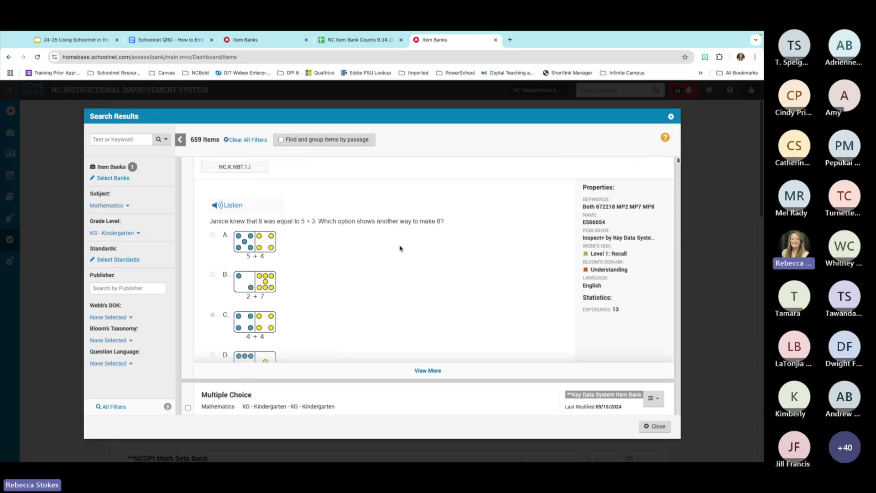
{"action": "left_click", "coordinate": [427, 370]}
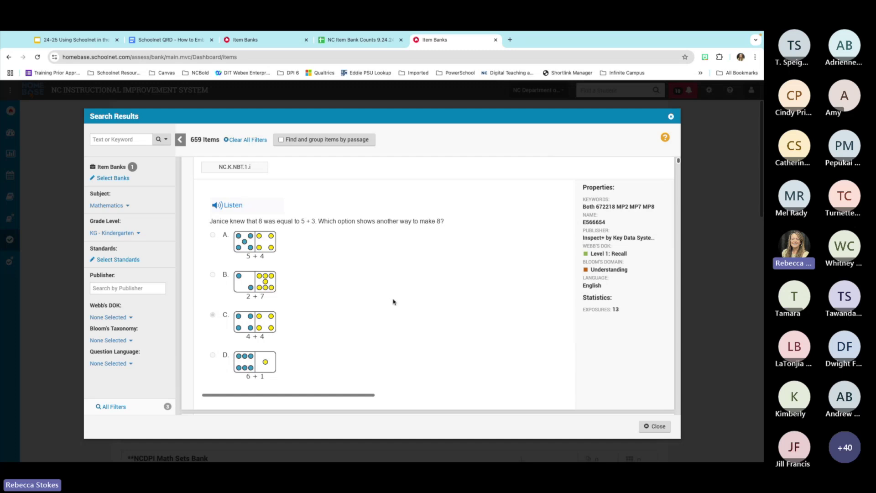
{"action": "scroll", "coordinate": [387, 301], "scroll_direction": "down", "scroll_amount": 1}
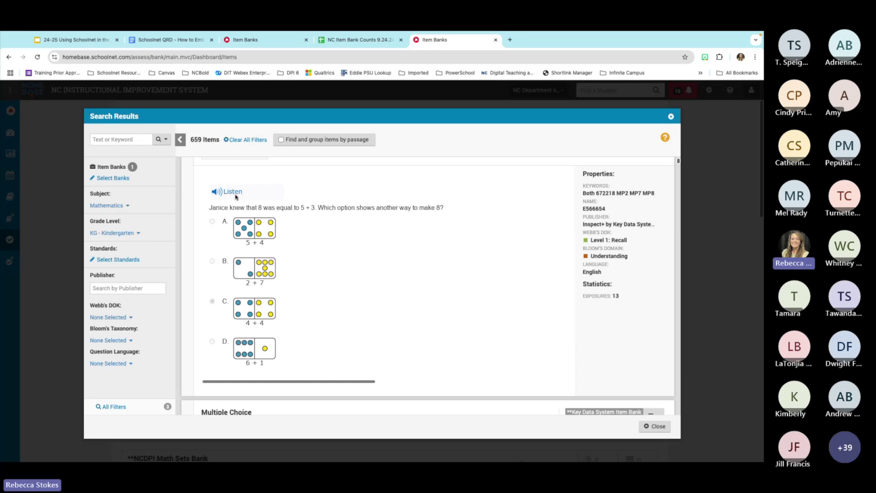
- Browse the kindergarten items down to the juice box question (NC.K.MD.2), expand it and look through its picture answer choices
{"action": "scroll", "coordinate": [363, 233], "scroll_direction": "down", "scroll_amount": 1}
{"action": "scroll", "coordinate": [364, 234], "scroll_direction": "down", "scroll_amount": 6}
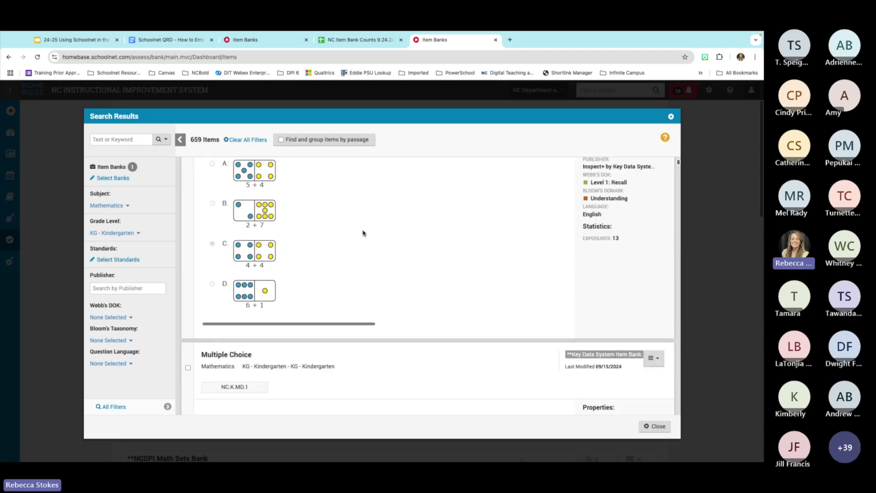
{"action": "scroll", "coordinate": [363, 233], "scroll_direction": "down", "scroll_amount": 7}
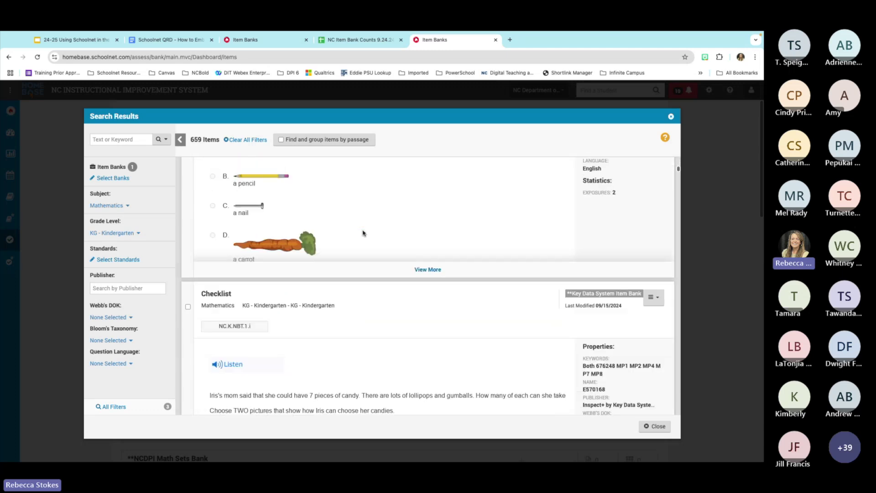
{"action": "scroll", "coordinate": [364, 233], "scroll_direction": "down", "scroll_amount": 8}
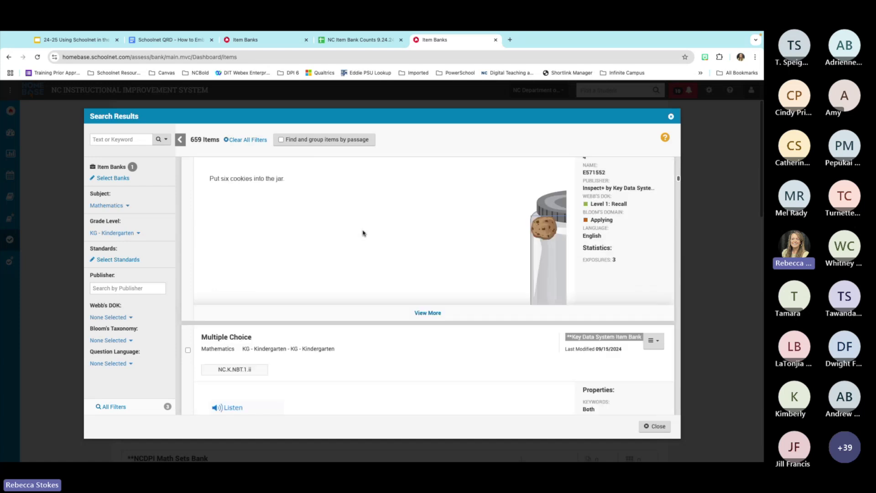
{"action": "scroll", "coordinate": [364, 233], "scroll_direction": "down", "scroll_amount": 8}
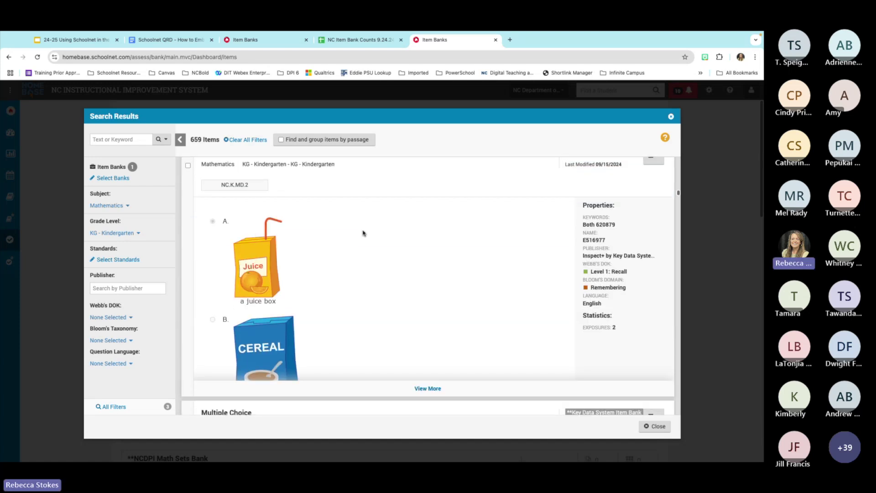
{"action": "left_click", "coordinate": [431, 388]}
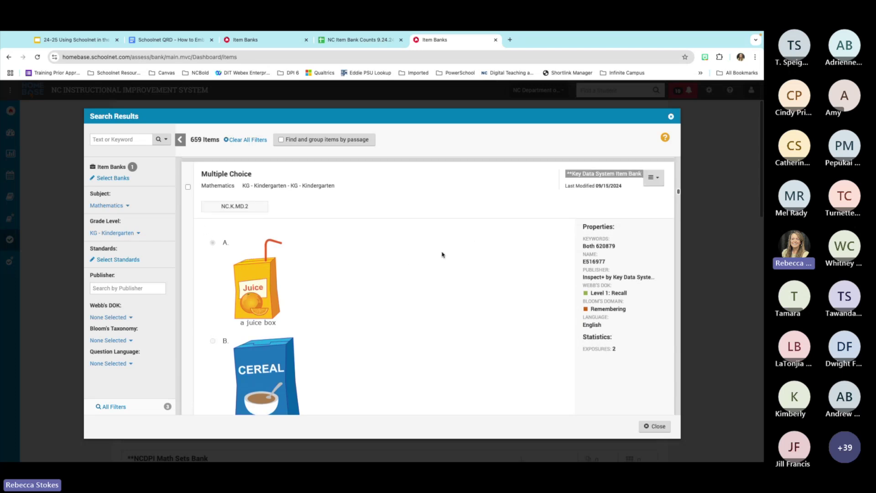
{"action": "scroll", "coordinate": [399, 281], "scroll_direction": "down", "scroll_amount": 1}
{"action": "scroll", "coordinate": [365, 269], "scroll_direction": "down", "scroll_amount": 2}
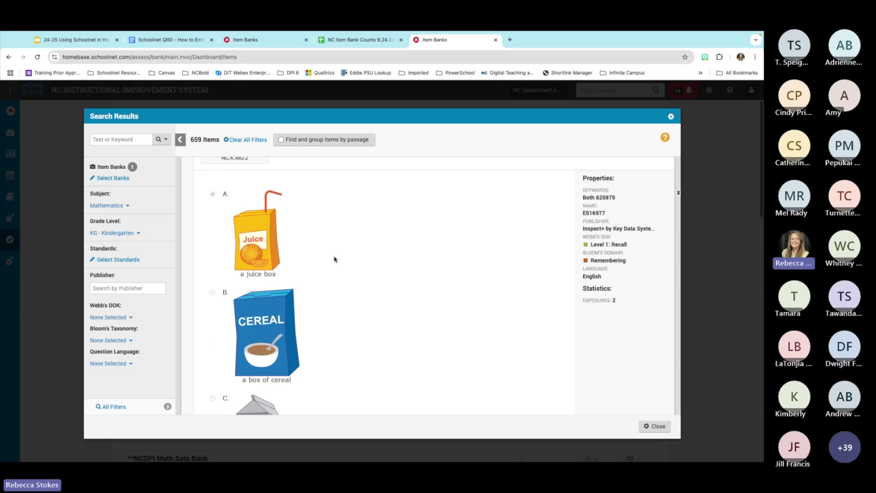
{"action": "scroll", "coordinate": [265, 251], "scroll_direction": "down", "scroll_amount": 5}
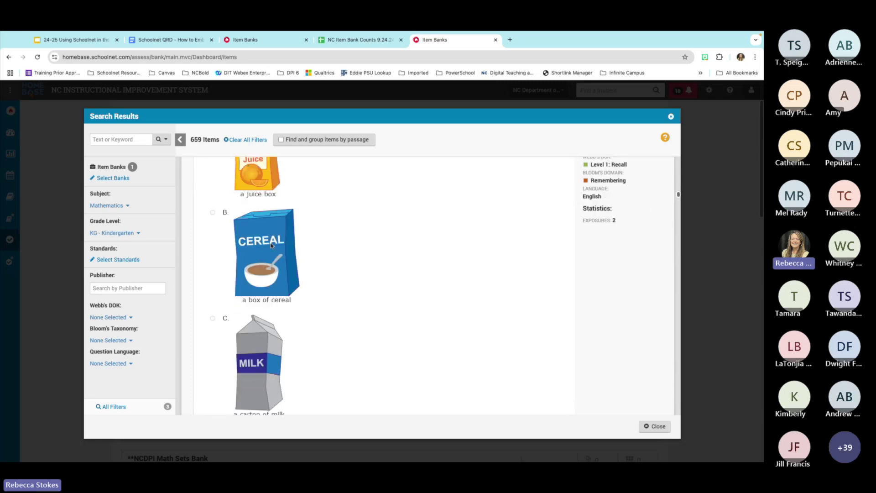
{"action": "scroll", "coordinate": [276, 248], "scroll_direction": "down", "scroll_amount": 10}
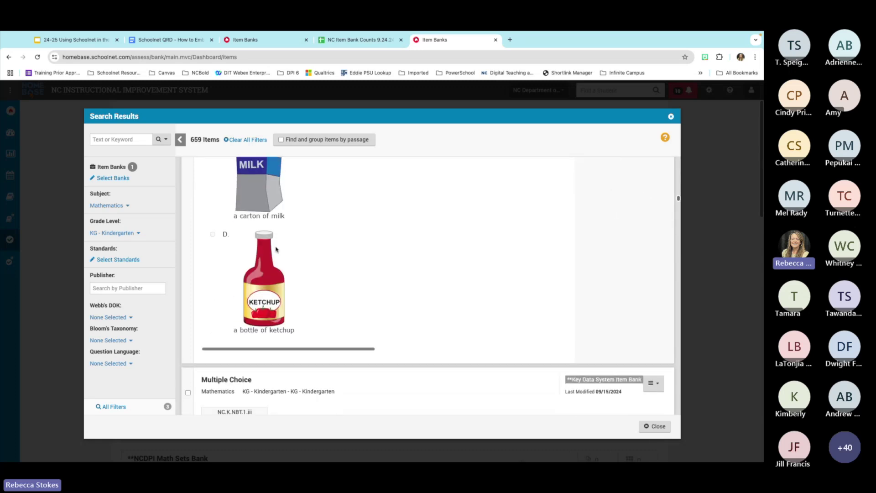
{"action": "scroll", "coordinate": [278, 249], "scroll_direction": "up", "scroll_amount": 1}
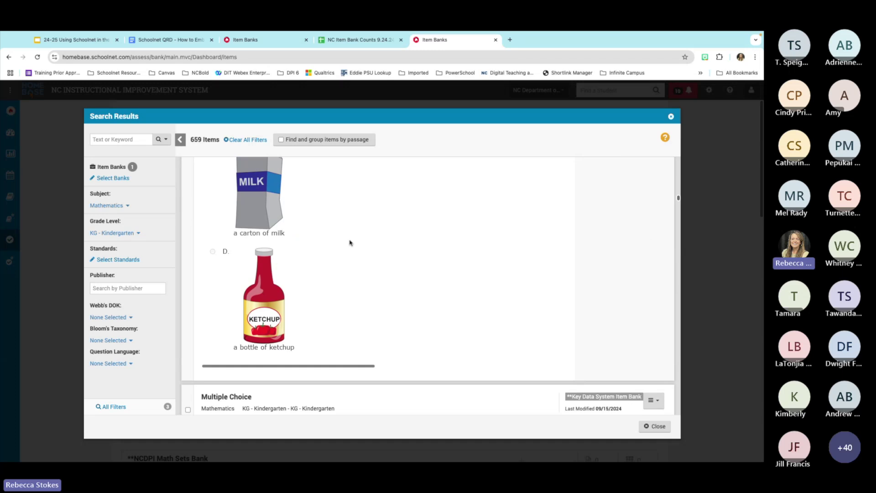
{"action": "scroll", "coordinate": [350, 242], "scroll_direction": "down", "scroll_amount": 15}
{"action": "scroll", "coordinate": [351, 242], "scroll_direction": "up", "scroll_amount": 5}
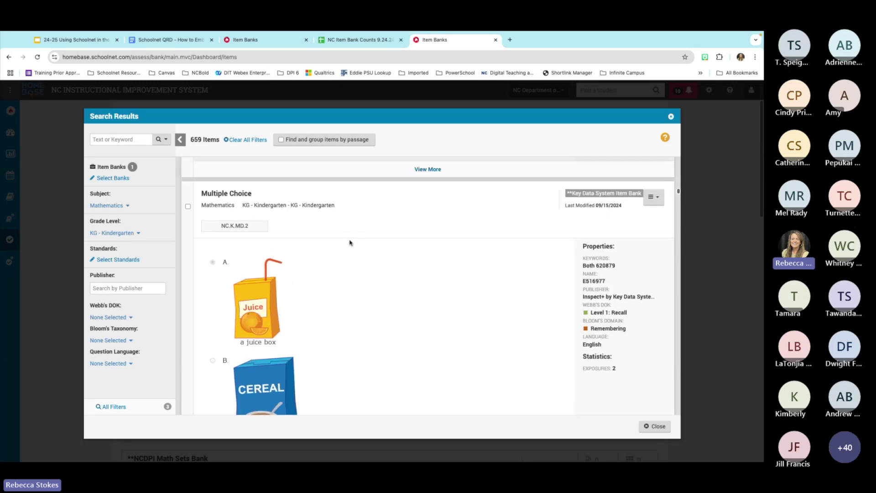
- View the item details of the juice box question and review its answer choices, Teacher Instructions and Item Test History
{"action": "left_click", "coordinate": [659, 199]}
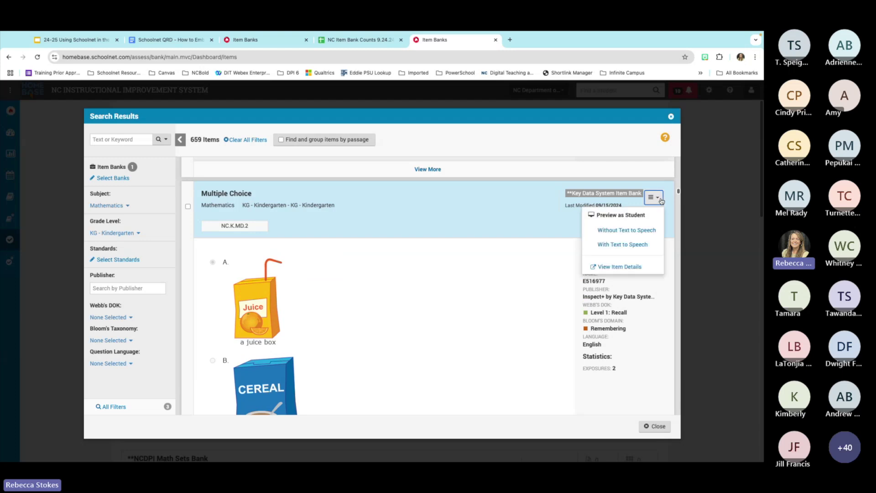
{"action": "left_click", "coordinate": [632, 267]}
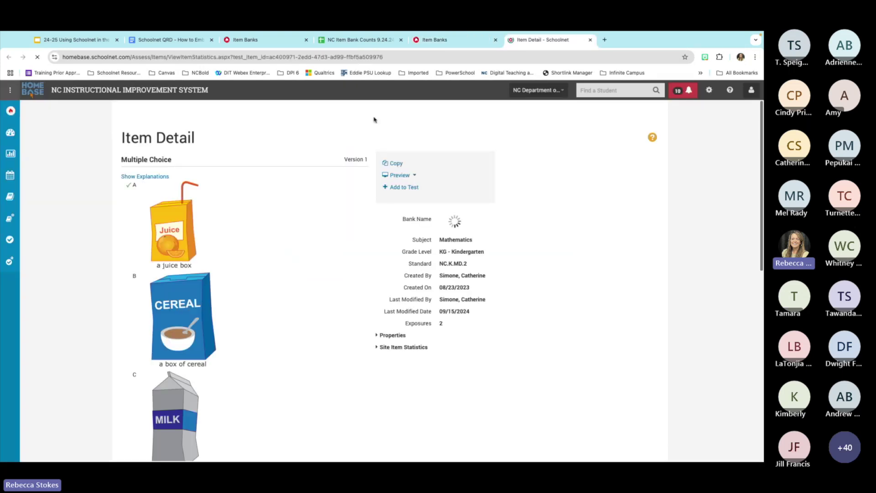
{"action": "scroll", "coordinate": [274, 199], "scroll_direction": "down", "scroll_amount": 3}
{"action": "scroll", "coordinate": [276, 196], "scroll_direction": "down", "scroll_amount": 5}
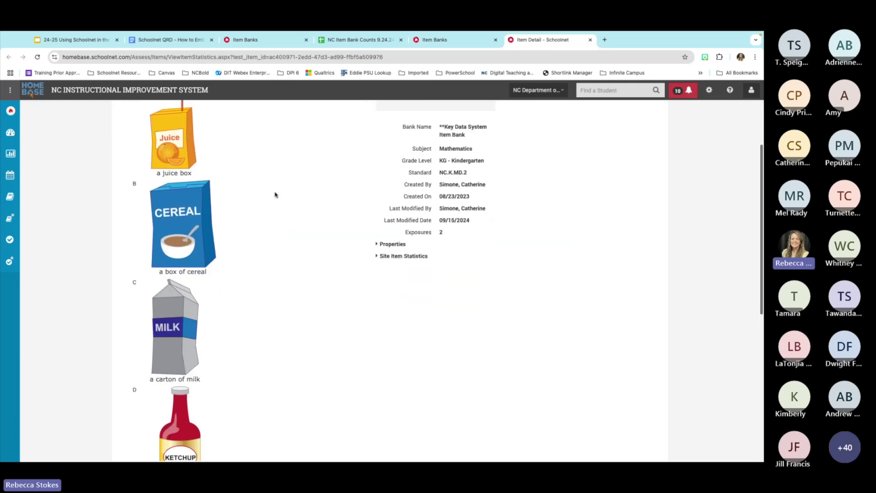
{"action": "scroll", "coordinate": [276, 199], "scroll_direction": "down", "scroll_amount": 2}
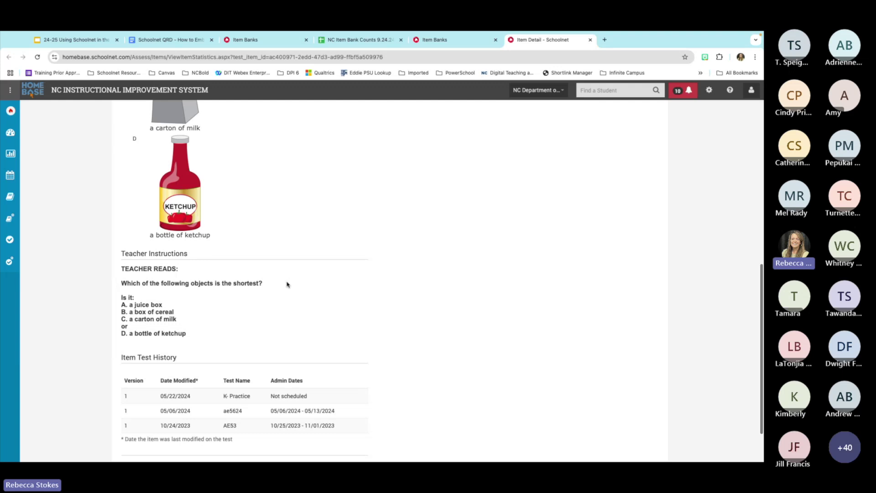
{"action": "scroll", "coordinate": [305, 286], "scroll_direction": "up", "scroll_amount": 1}
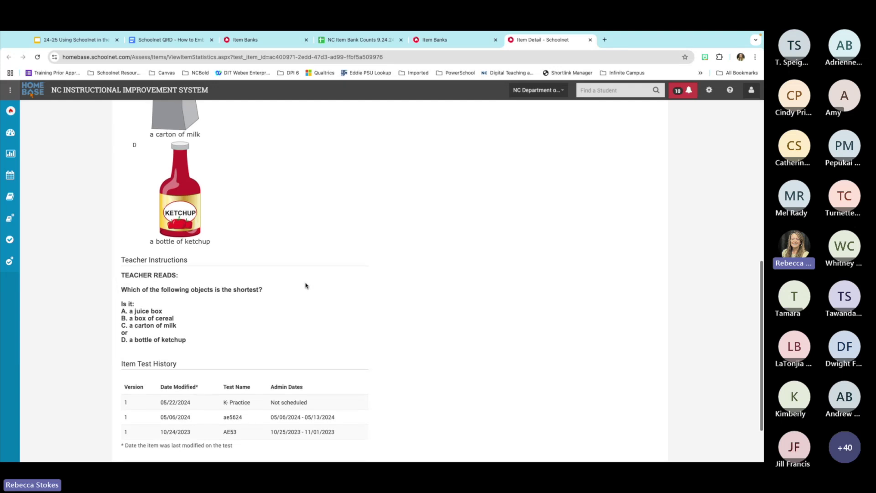
{"action": "scroll", "coordinate": [306, 286], "scroll_direction": "up", "scroll_amount": 5}
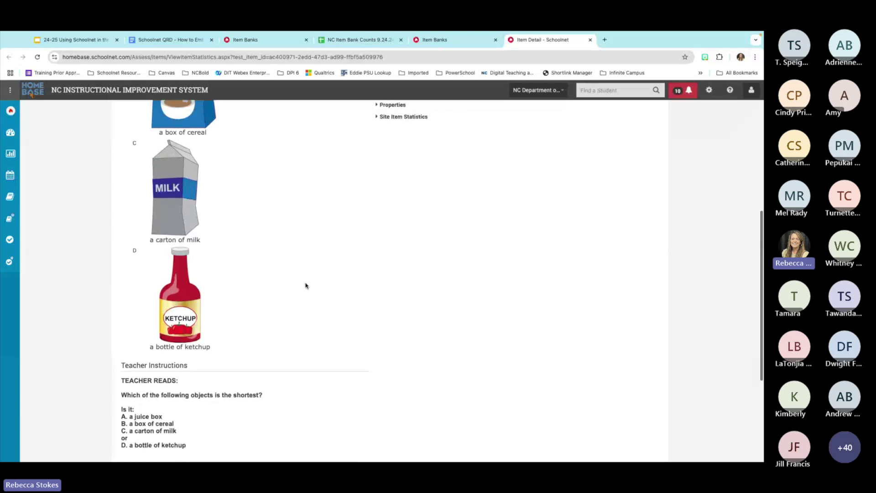
{"action": "scroll", "coordinate": [306, 285], "scroll_direction": "down", "scroll_amount": 2}
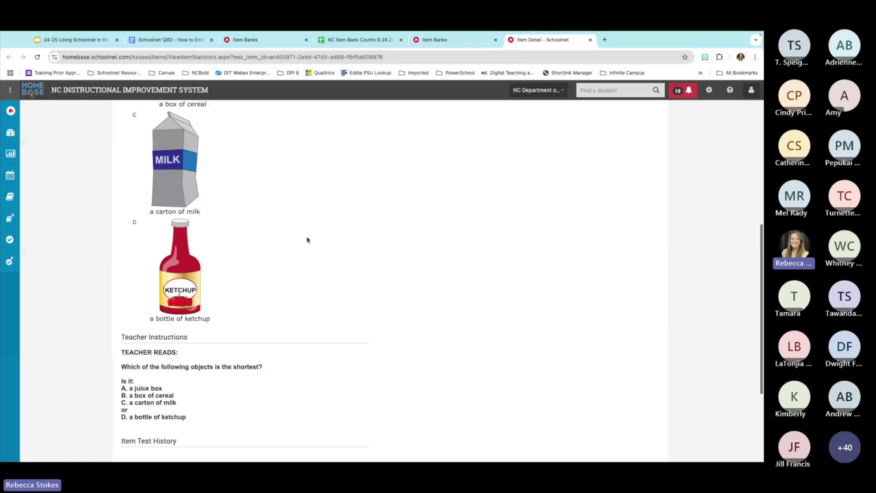
- Finish reviewing the juice box item, switch to the webinar slide deck and show slide 44 on Teacher Read Prompts
{"action": "scroll", "coordinate": [318, 215], "scroll_direction": "up", "scroll_amount": 7}
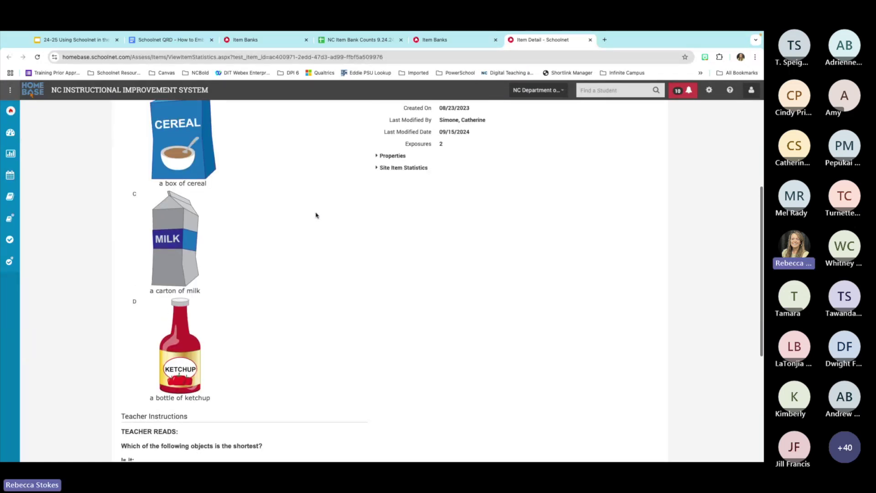
{"action": "scroll", "coordinate": [315, 215], "scroll_direction": "up", "scroll_amount": 5}
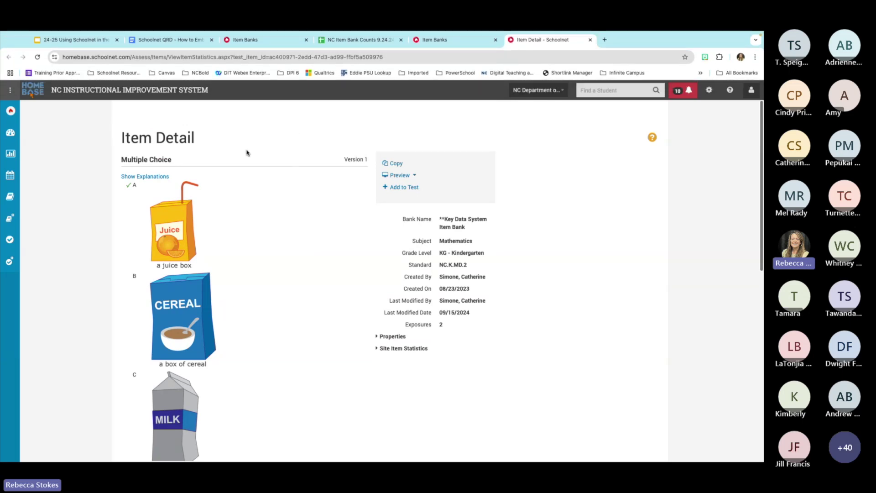
{"action": "left_click", "coordinate": [77, 39]}
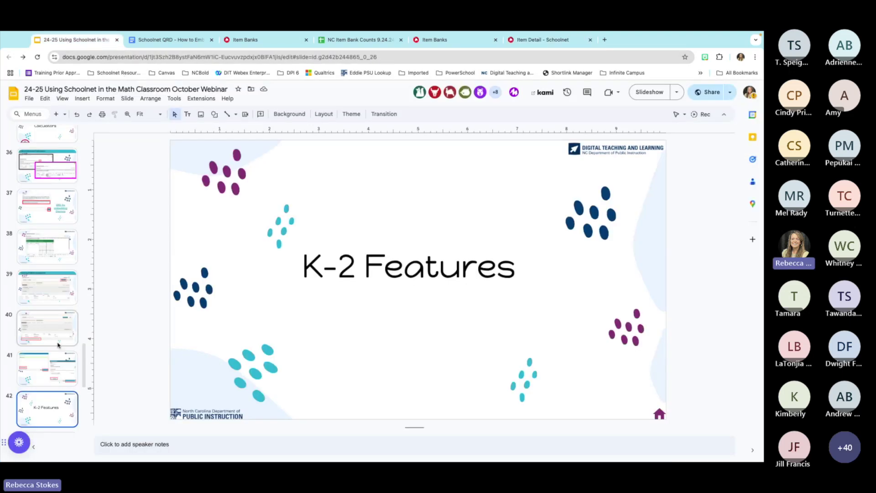
{"action": "scroll", "coordinate": [55, 350], "scroll_direction": "down", "scroll_amount": 4}
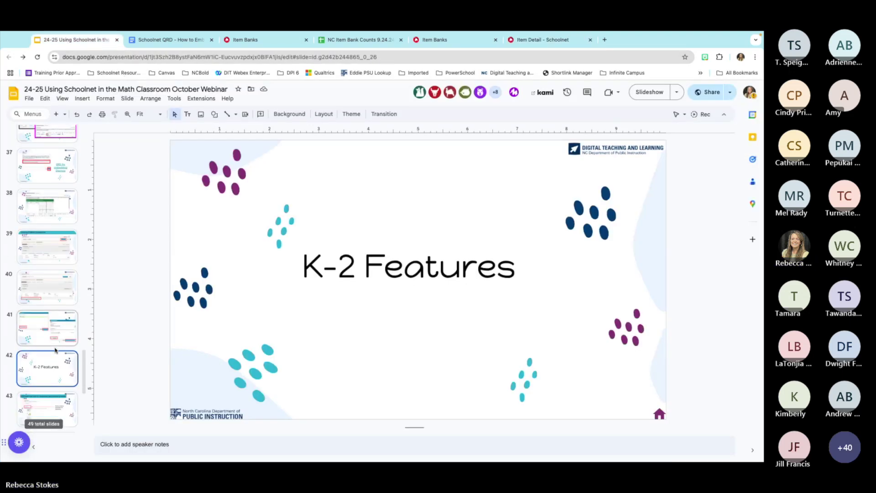
{"action": "scroll", "coordinate": [55, 350], "scroll_direction": "down", "scroll_amount": 1}
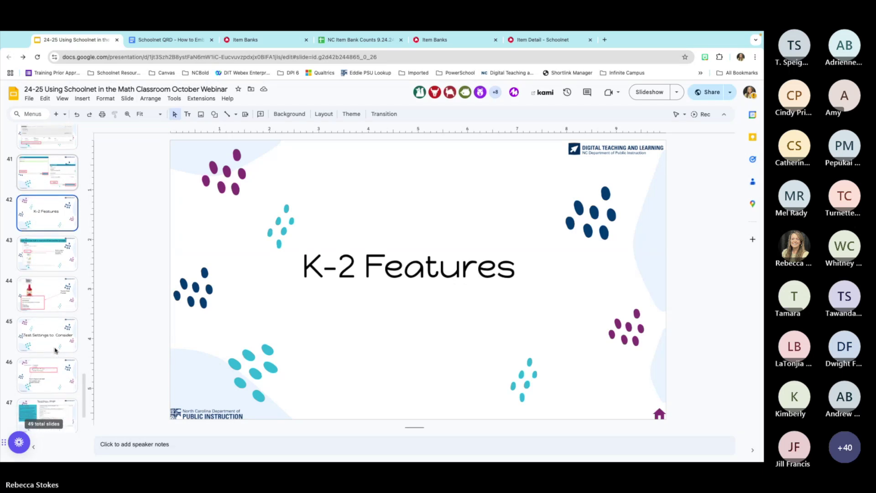
{"action": "left_click", "coordinate": [56, 299]}
{"action": "scroll", "coordinate": [55, 304], "scroll_direction": "down", "scroll_amount": 3}
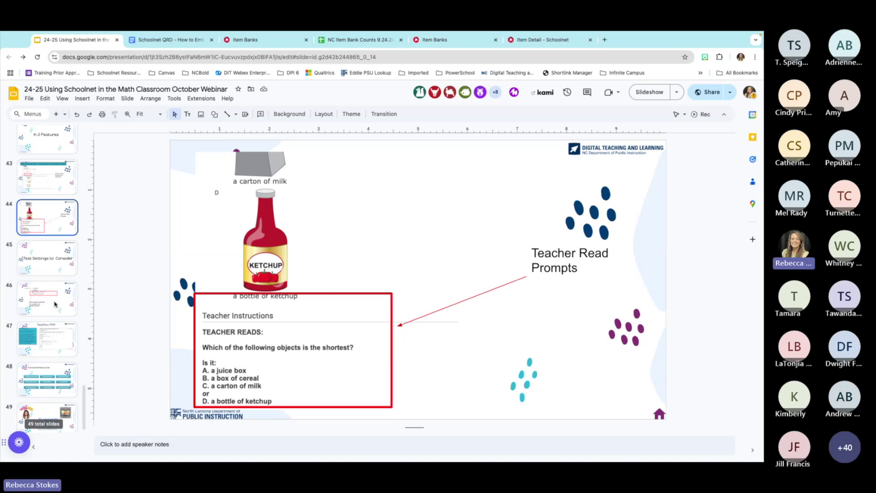
{"action": "scroll", "coordinate": [55, 304], "scroll_direction": "up", "scroll_amount": 1}
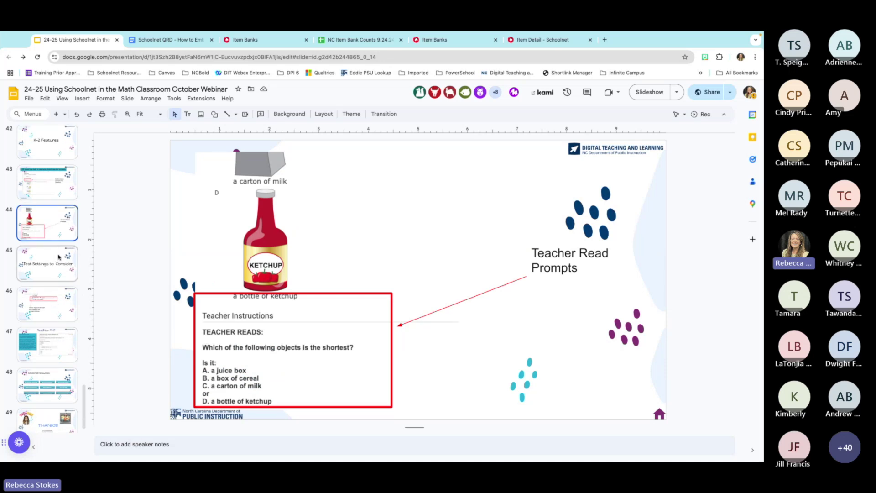
- Present the slides from Test Settings to Consider through the Text to Speech accommodations slide and end the slideshow
{"action": "mouse_move", "coordinate": [298, 34]}
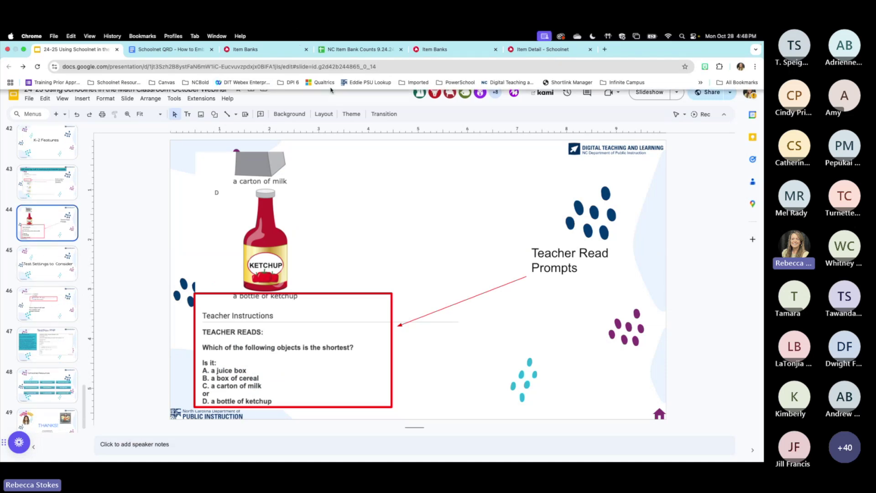
{"action": "left_click", "coordinate": [55, 251]}
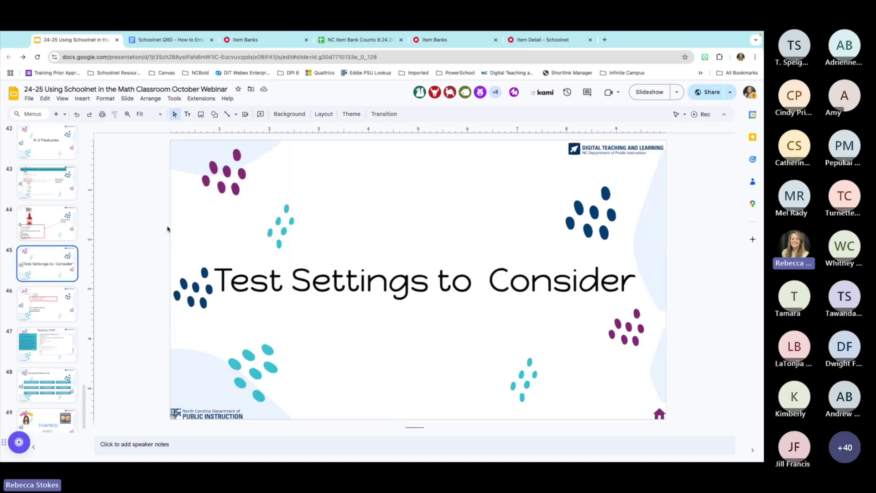
{"action": "left_click", "coordinate": [643, 93]}
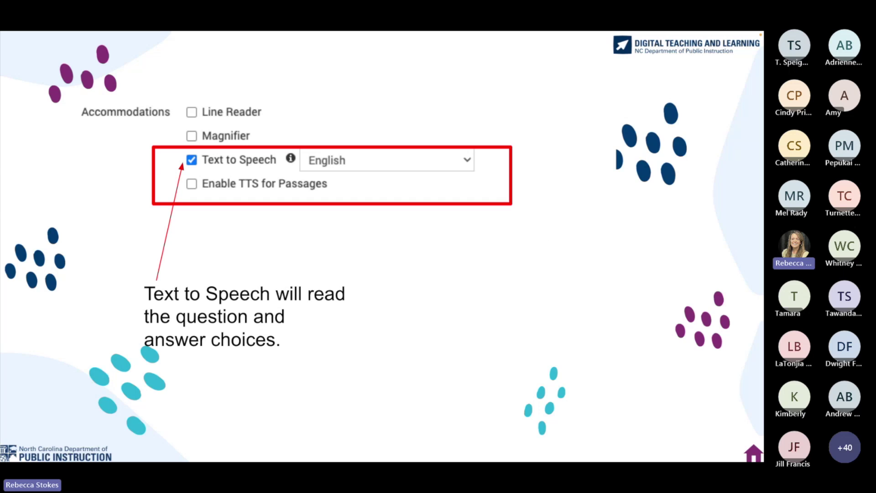
{"action": "key", "text": "Escape"}
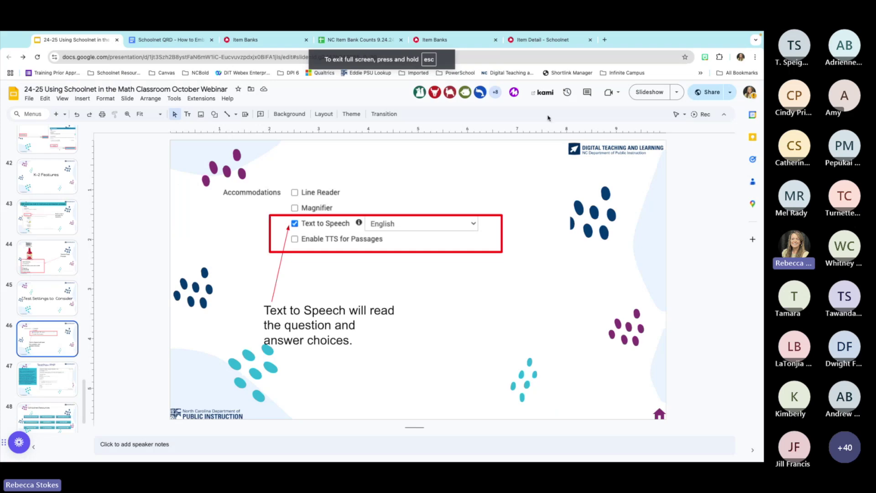
- Switch to the NC Schoolnet Training site and start creating a manual test from its home page
{"action": "left_click", "coordinate": [252, 40]}
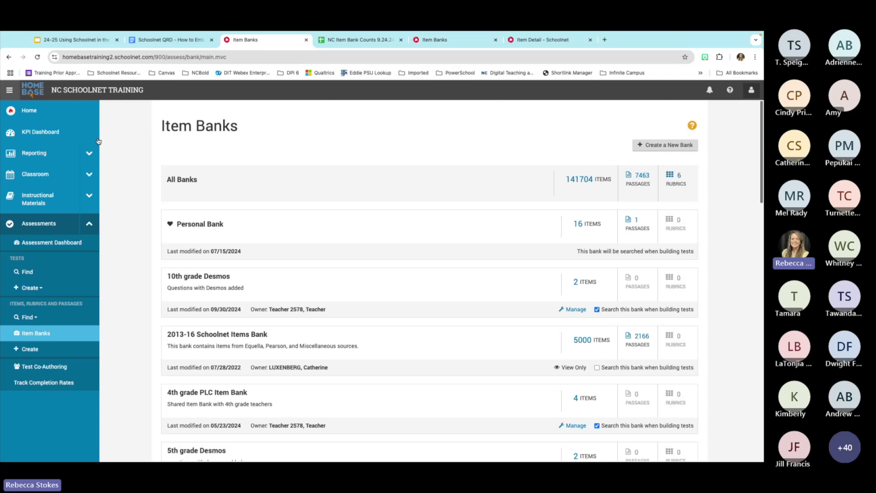
{"action": "left_click", "coordinate": [48, 118]}
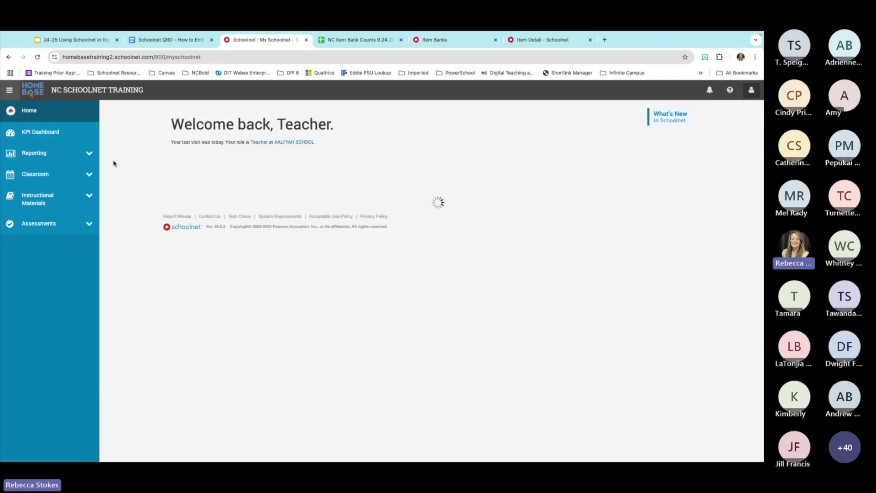
{"action": "left_click", "coordinate": [89, 230]}
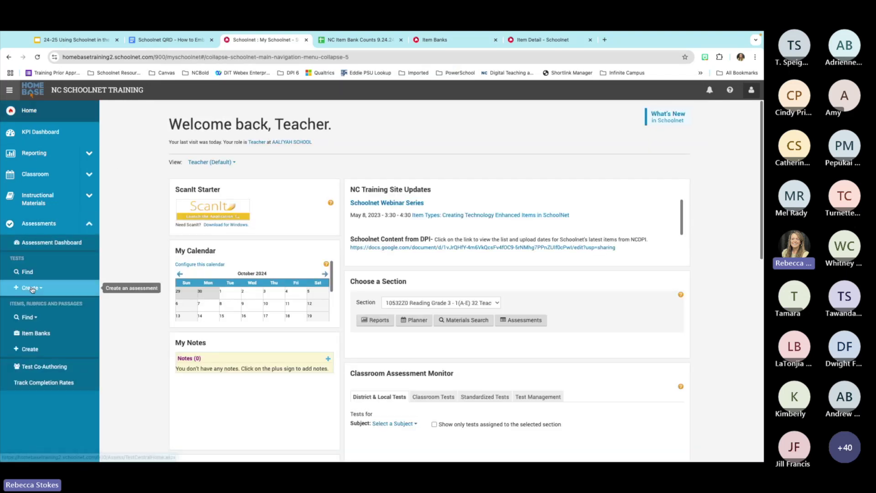
{"action": "left_click", "coordinate": [32, 287]}
{"action": "left_click", "coordinate": [52, 324]}
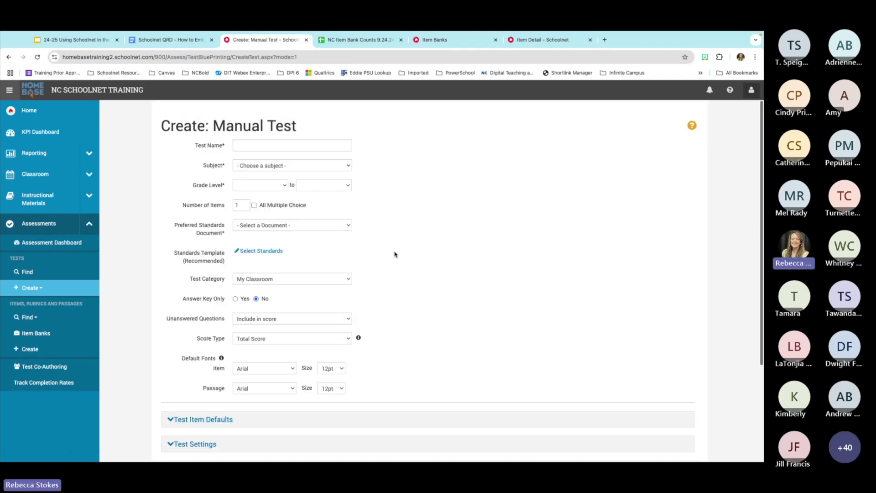
- Expand the Test Settings of the manual test and examine the Accommodations options
{"action": "scroll", "coordinate": [394, 253], "scroll_direction": "down", "scroll_amount": 3}
{"action": "scroll", "coordinate": [395, 254], "scroll_direction": "down", "scroll_amount": 1}
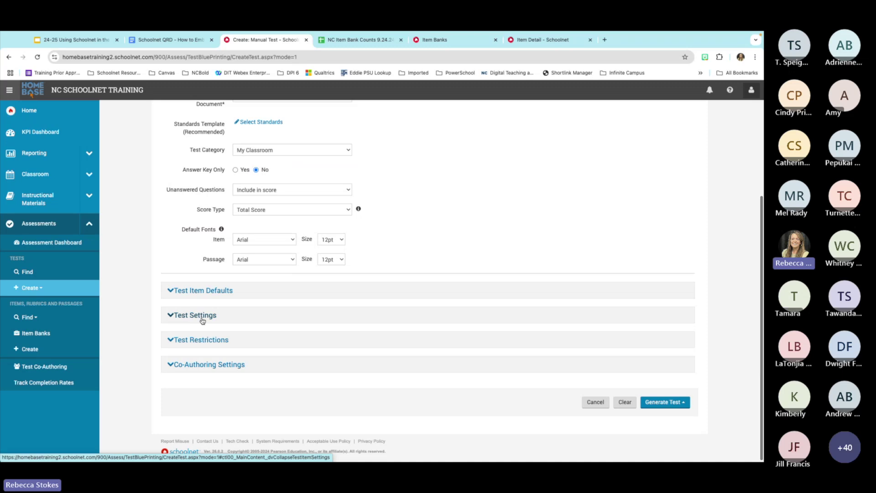
{"action": "left_click", "coordinate": [200, 318]}
{"action": "scroll", "coordinate": [346, 316], "scroll_direction": "down", "scroll_amount": 2}
{"action": "scroll", "coordinate": [346, 315], "scroll_direction": "down", "scroll_amount": 5}
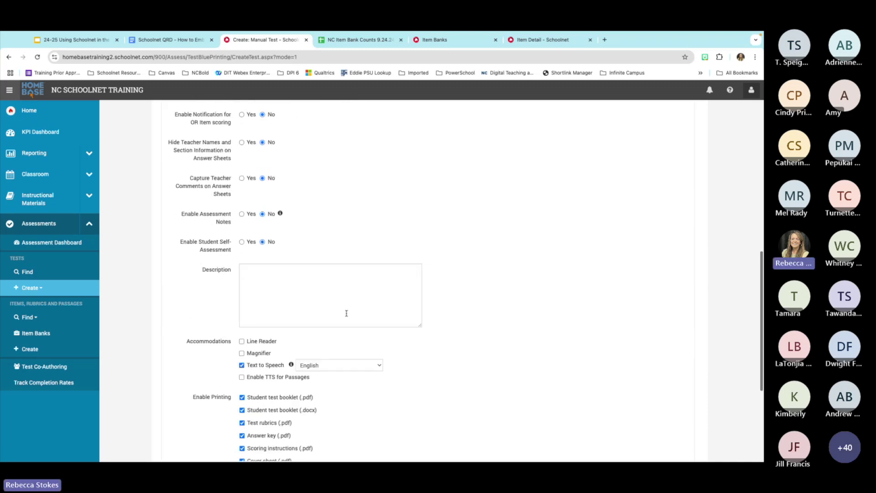
{"action": "scroll", "coordinate": [346, 316], "scroll_direction": "down", "scroll_amount": 1}
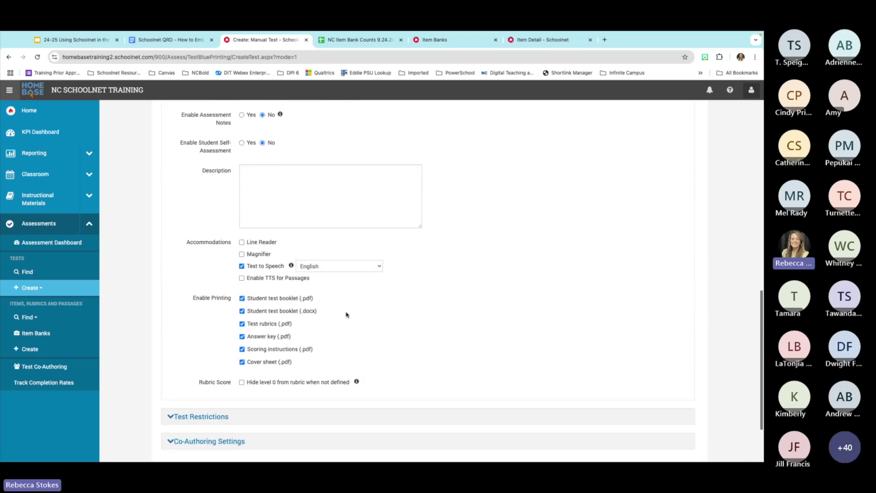
- Enable the Line Reader and Magnifier accommodations and look through the Text to Speech languages, keeping English
{"action": "left_click", "coordinate": [241, 242]}
{"action": "left_click", "coordinate": [241, 254]}
{"action": "left_click", "coordinate": [362, 269]}
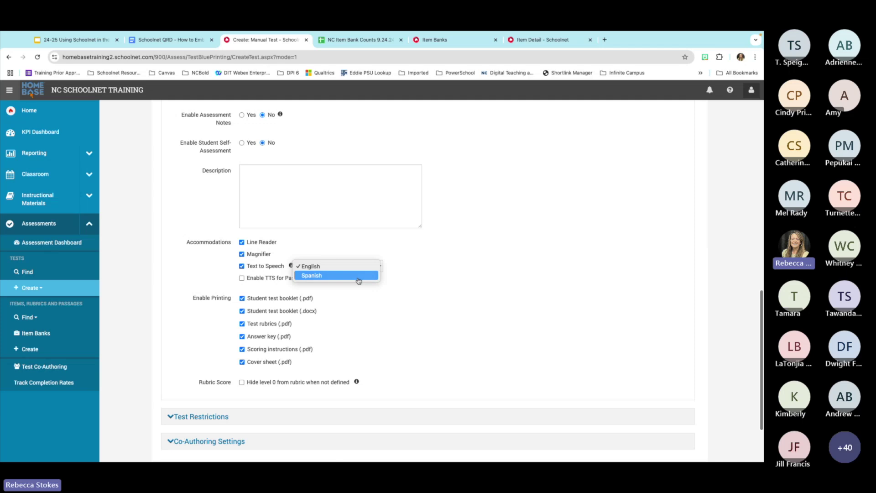
{"action": "left_click", "coordinate": [371, 267]}
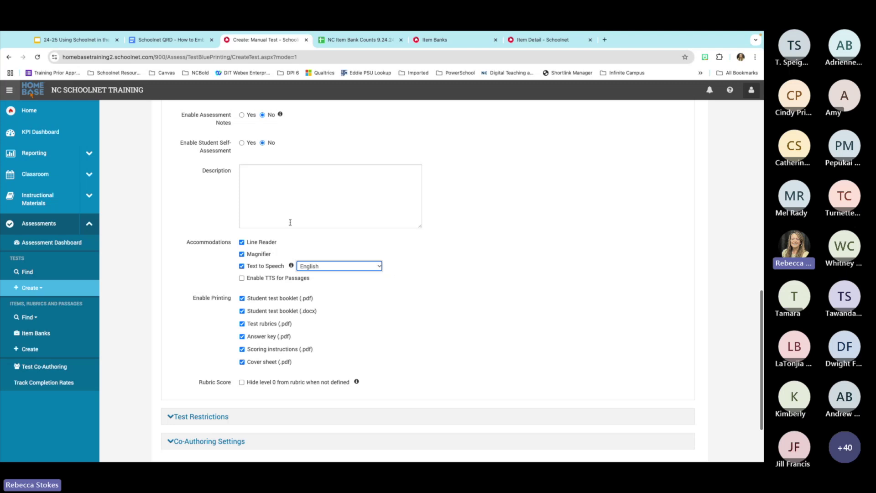
{"action": "left_click", "coordinate": [323, 269]}
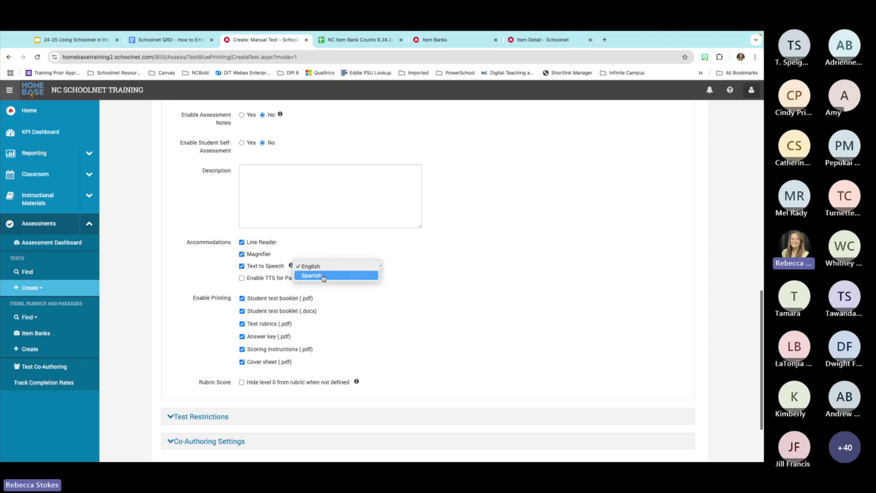
{"action": "left_click", "coordinate": [428, 276]}
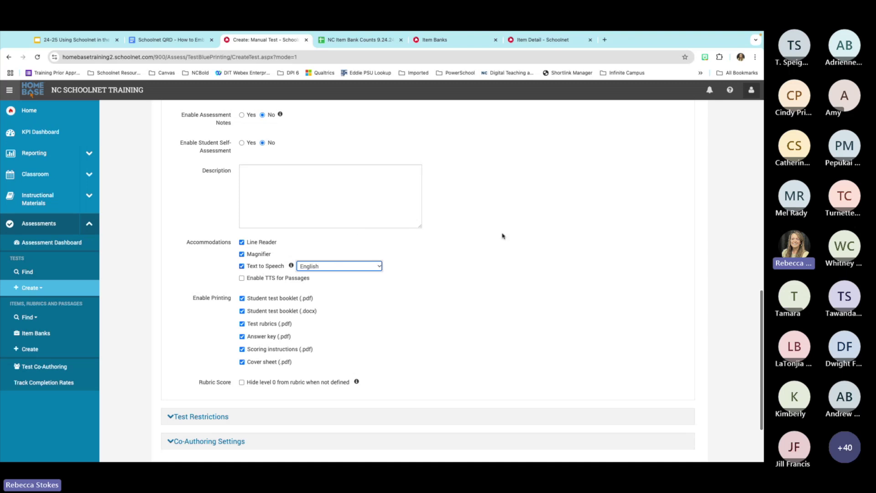
{"action": "scroll", "coordinate": [502, 236], "scroll_direction": "up", "scroll_amount": 1}
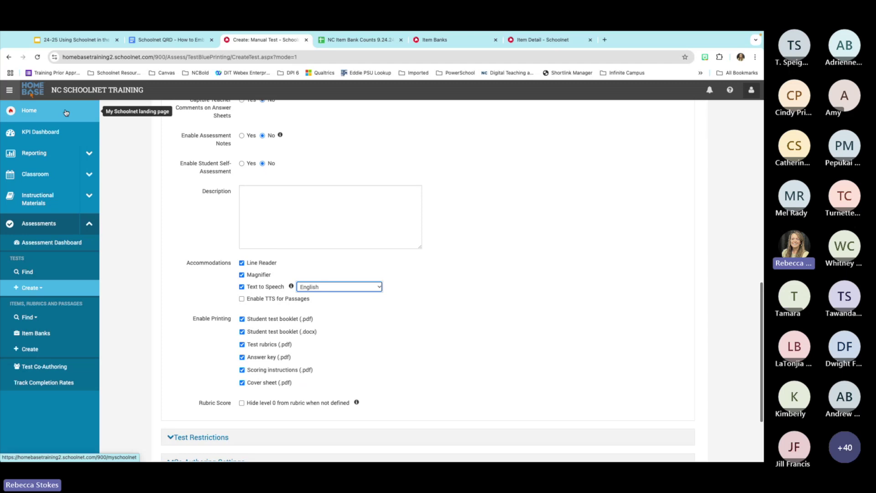
- Leave the manual test for the Schoolnet home page and choose the Reading Grade 3 section
{"action": "left_click", "coordinate": [31, 117]}
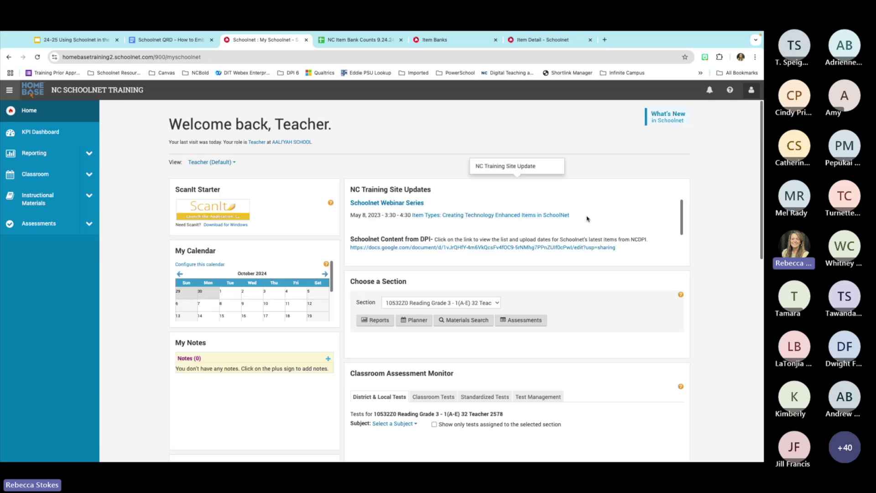
{"action": "scroll", "coordinate": [715, 217], "scroll_direction": "down", "scroll_amount": 1}
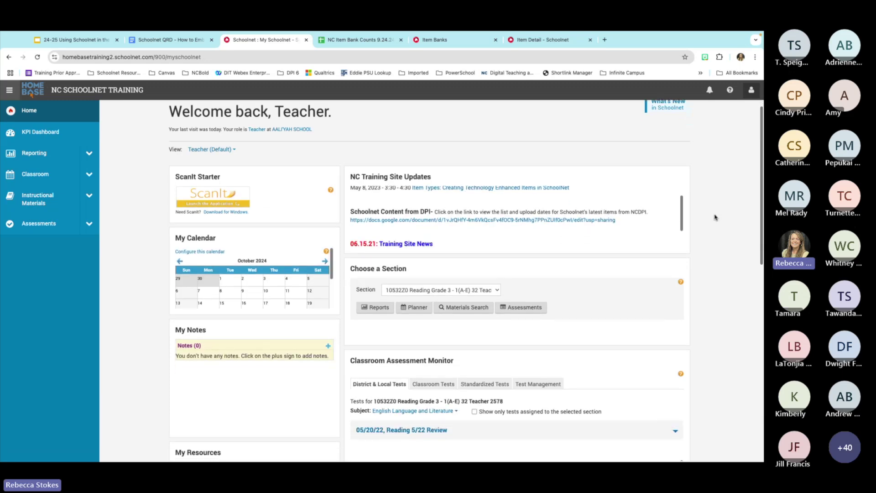
{"action": "scroll", "coordinate": [715, 217], "scroll_direction": "down", "scroll_amount": 3}
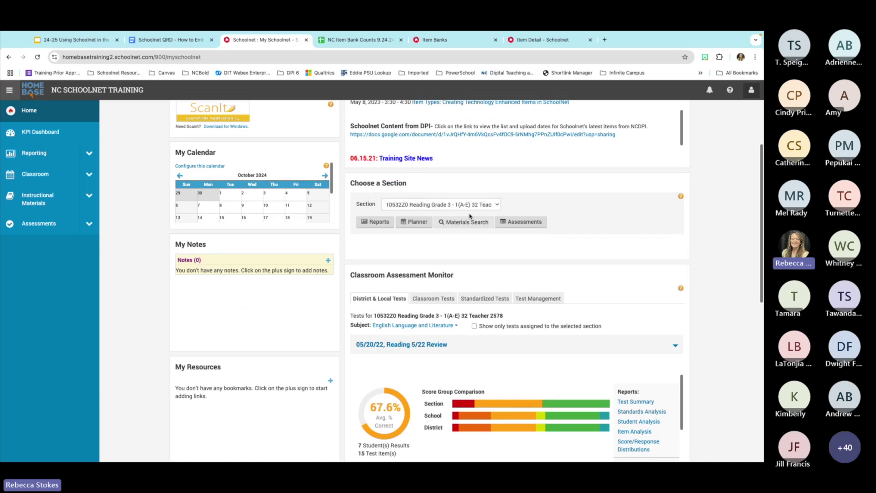
{"action": "left_click", "coordinate": [497, 206]}
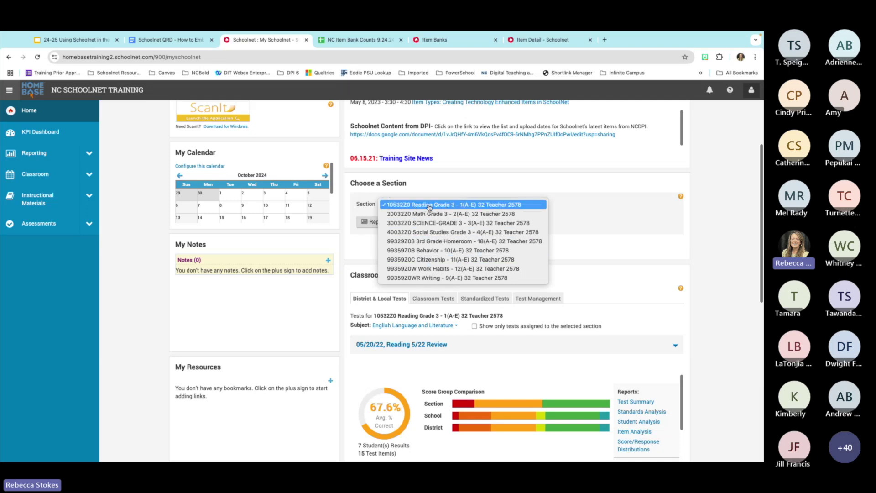
{"action": "left_click", "coordinate": [444, 206]}
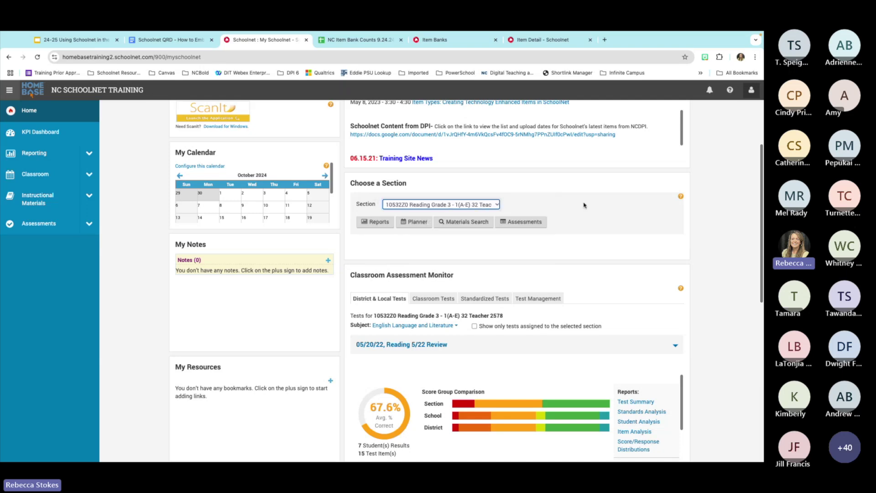
- Open the profile of the third-to-last student in the section's Classroom Profile roster
{"action": "scroll", "coordinate": [710, 212], "scroll_direction": "down", "scroll_amount": 3}
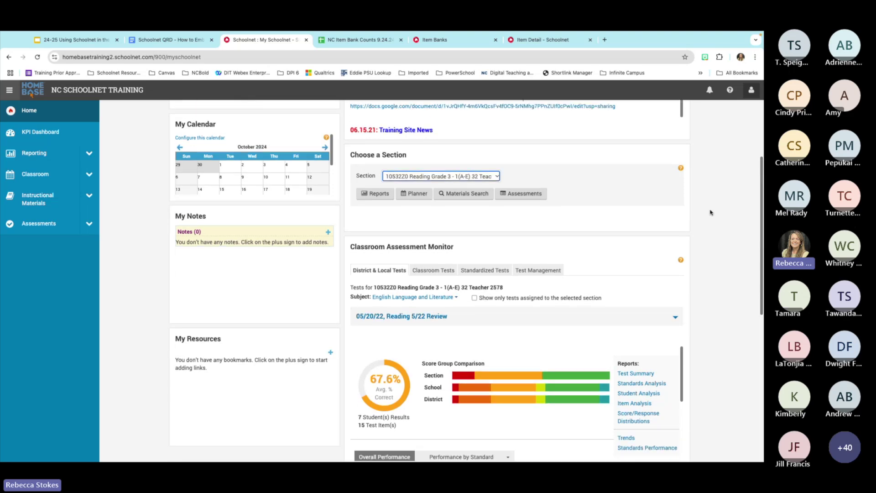
{"action": "scroll", "coordinate": [710, 212], "scroll_direction": "down", "scroll_amount": 5}
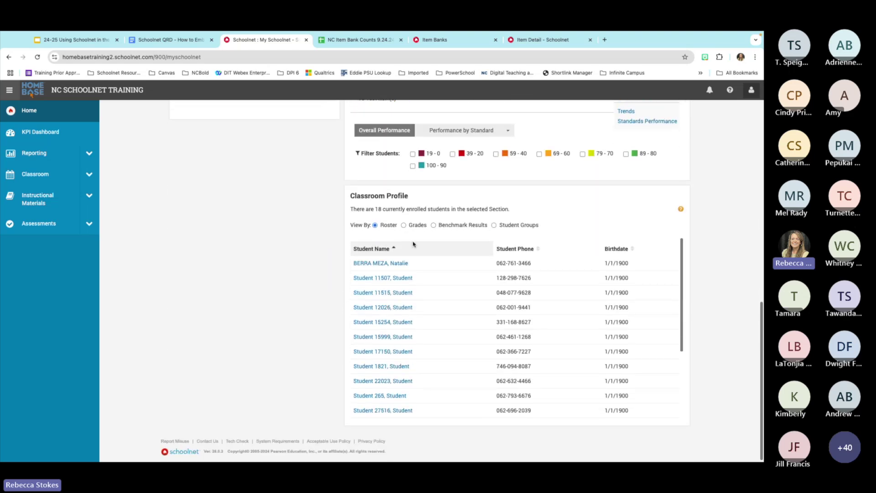
{"action": "scroll", "coordinate": [445, 357], "scroll_direction": "down", "scroll_amount": 1}
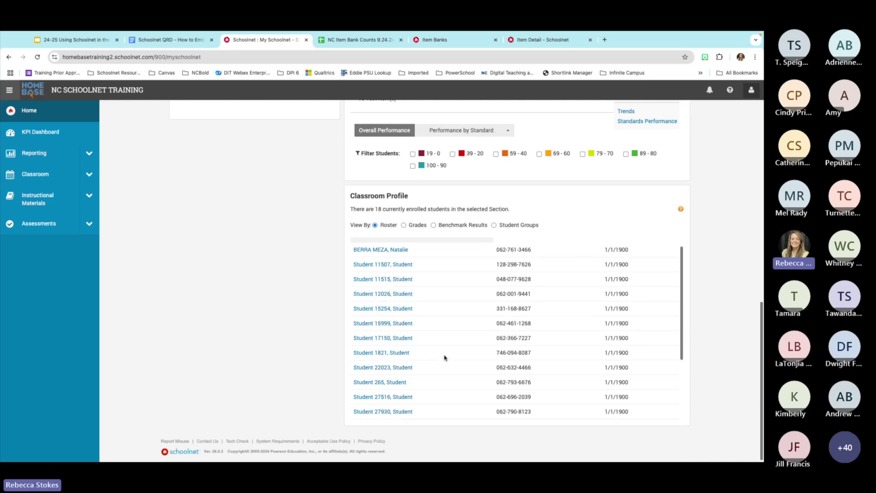
{"action": "scroll", "coordinate": [444, 357], "scroll_direction": "down", "scroll_amount": 2}
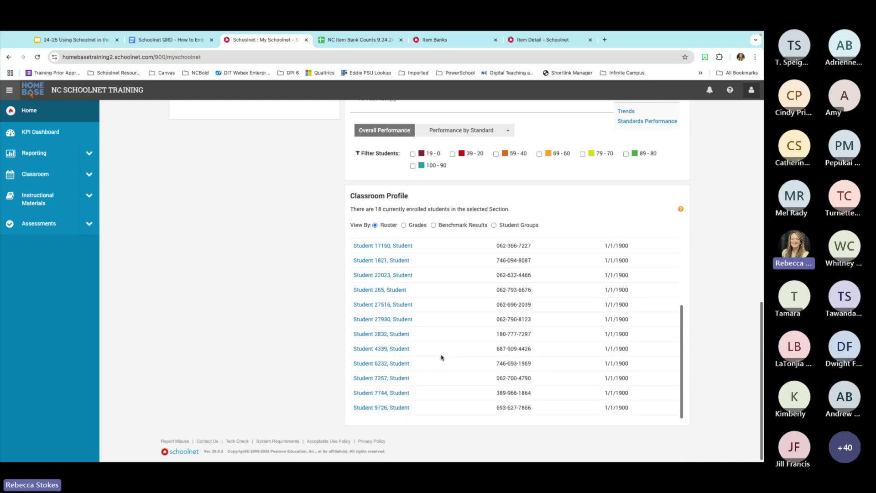
{"action": "left_click", "coordinate": [386, 379]}
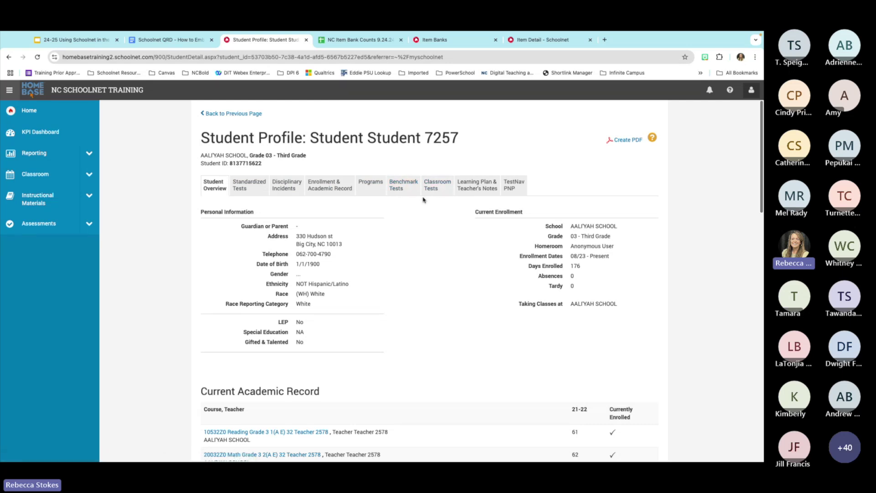
- Enable the Text to Speech accommodation in the student's TestNav PNP settings
{"action": "left_click", "coordinate": [519, 191]}
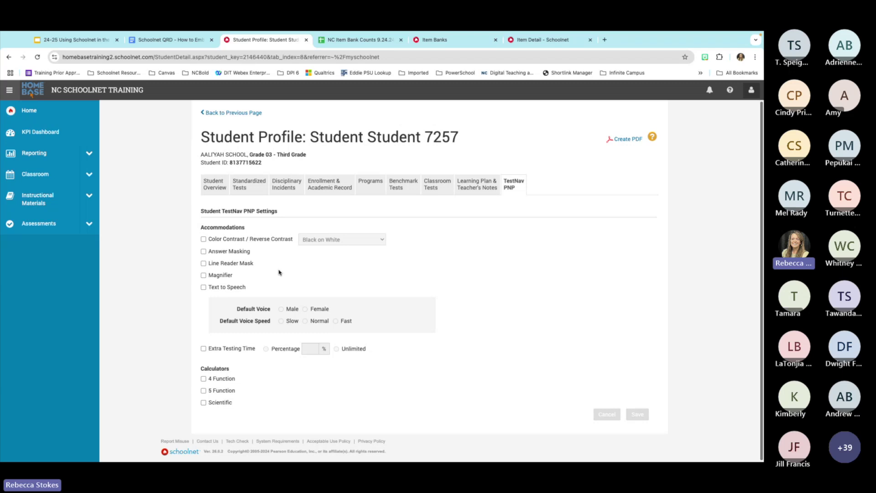
{"action": "left_click", "coordinate": [203, 287]}
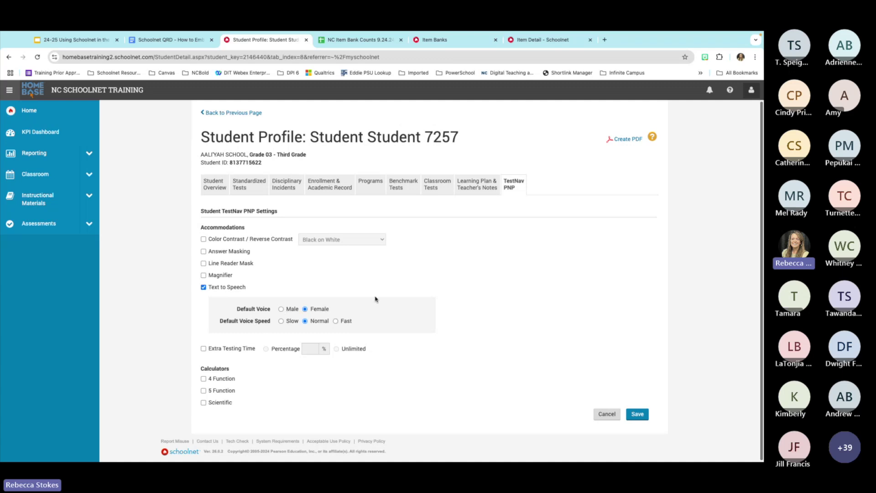
- Save the student's TestNav PNP settings and switch to the October math webinar deck in Google Slides
{"action": "left_click", "coordinate": [639, 416]}
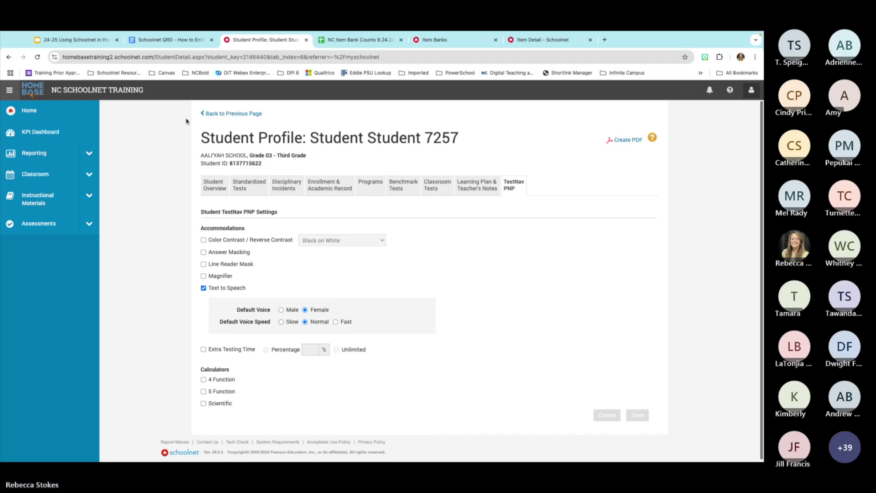
{"action": "mouse_move", "coordinate": [92, 43]}
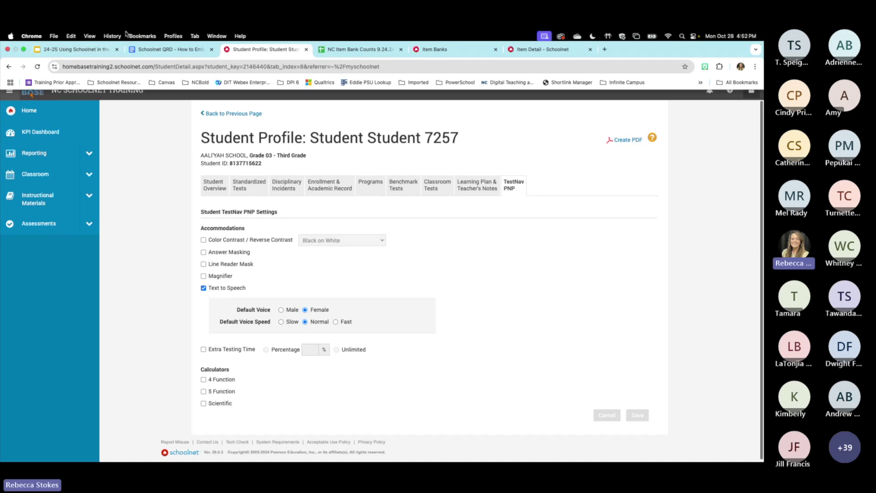
{"action": "left_click", "coordinate": [81, 51]}
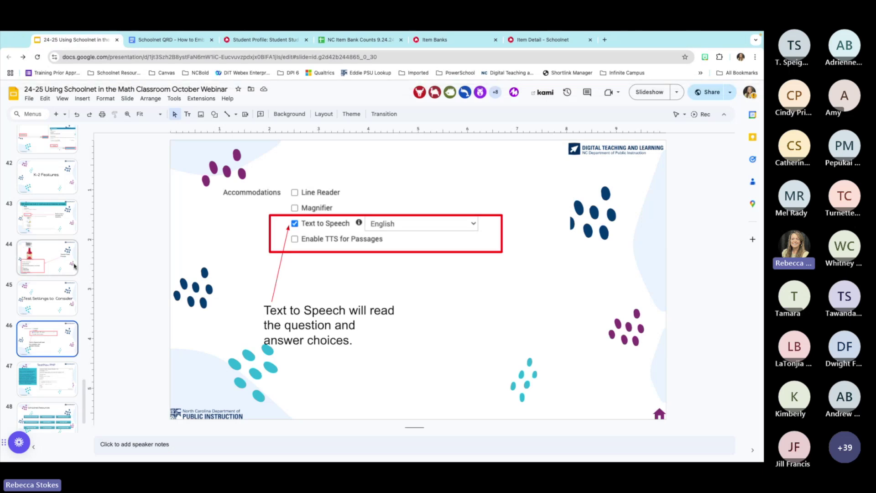
{"action": "scroll", "coordinate": [59, 327], "scroll_direction": "down", "scroll_amount": 1}
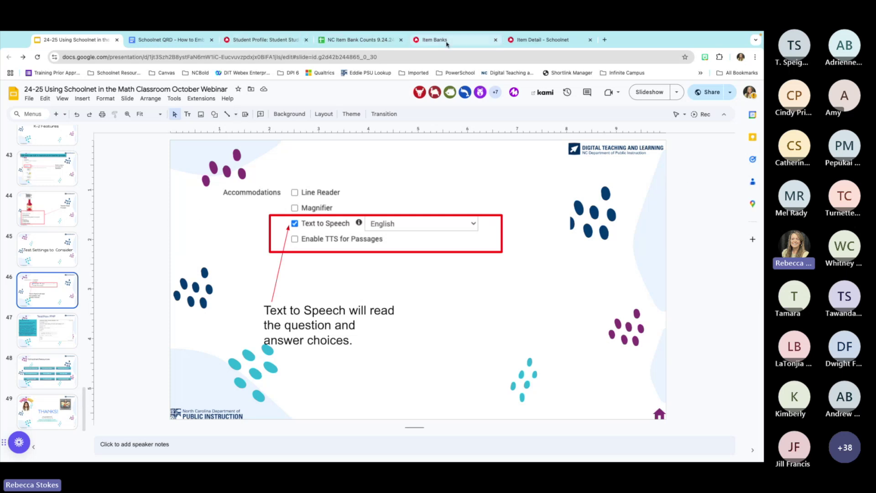
- Leave the item bank search results in Schoolnet for the home page and set its view to Teacher
{"action": "left_click", "coordinate": [472, 44]}
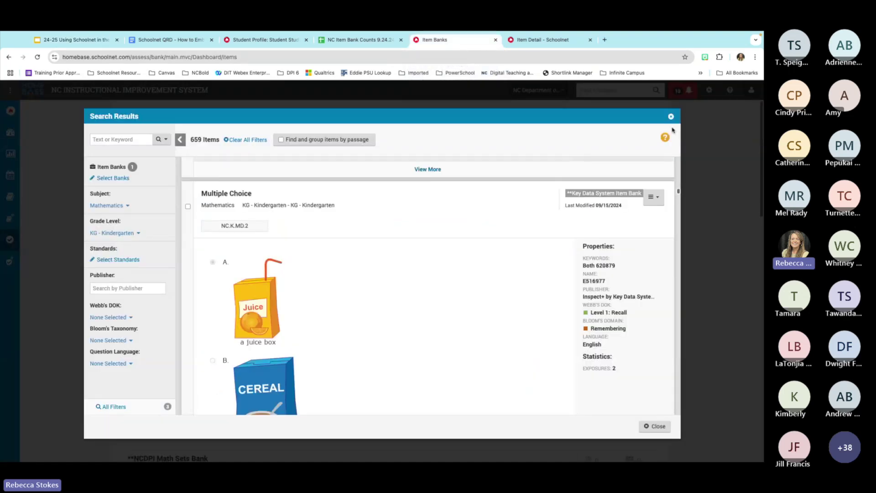
{"action": "left_click", "coordinate": [671, 117]}
{"action": "mouse_move", "coordinate": [47, 118]}
{"action": "left_click", "coordinate": [47, 118]}
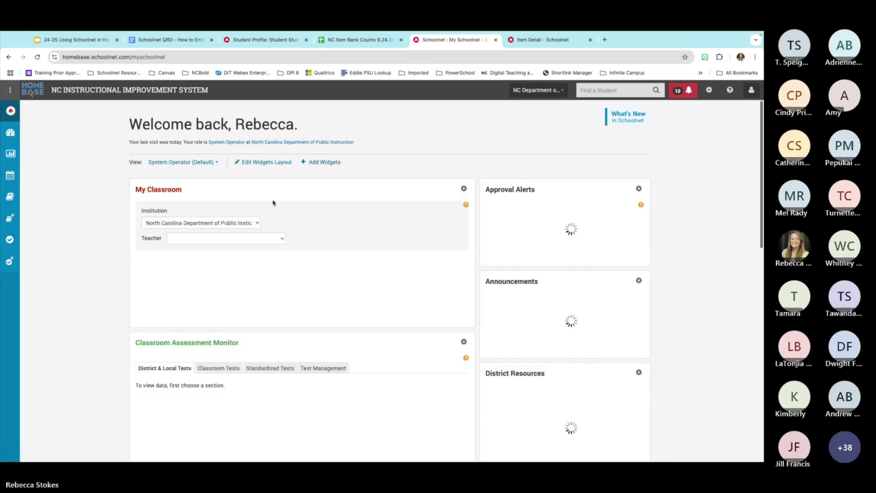
{"action": "left_click", "coordinate": [182, 162]}
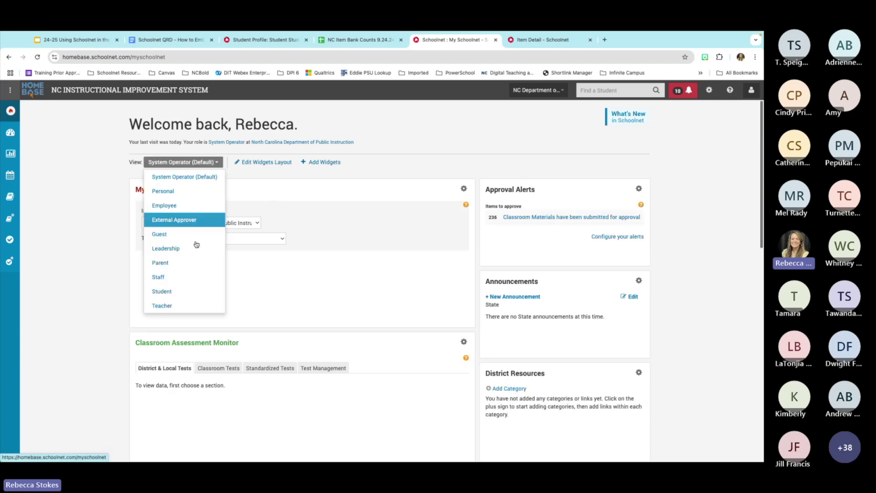
{"action": "left_click", "coordinate": [162, 305]}
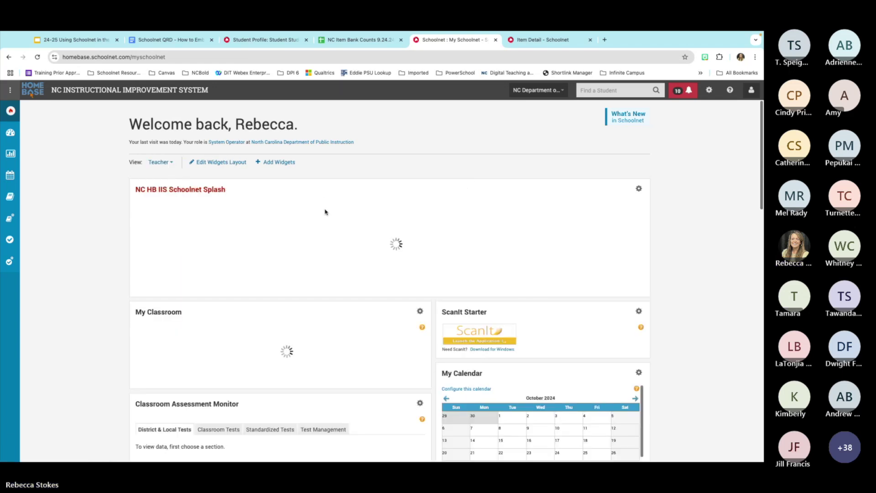
- Review the 2024-2025 webinar list and the copyright information in the NC HB IIS Schoolnet Splash widget
{"action": "scroll", "coordinate": [301, 233], "scroll_direction": "down", "scroll_amount": 5}
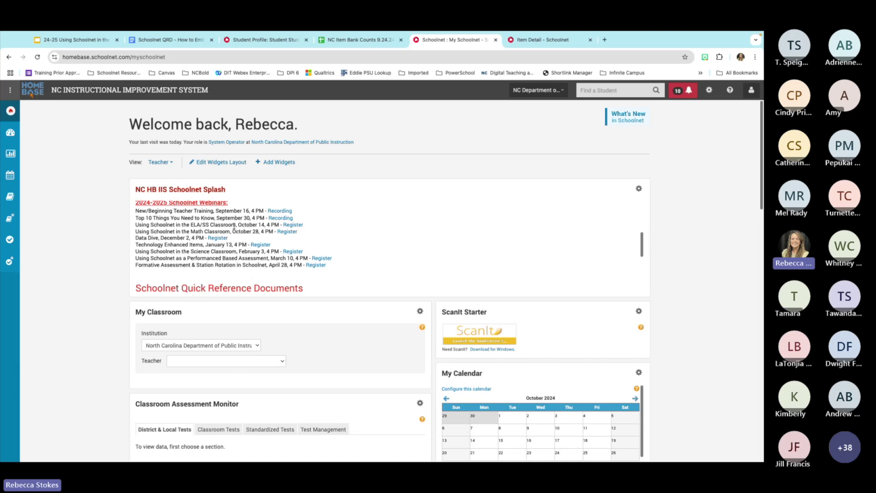
{"action": "scroll", "coordinate": [234, 226], "scroll_direction": "down", "scroll_amount": 1}
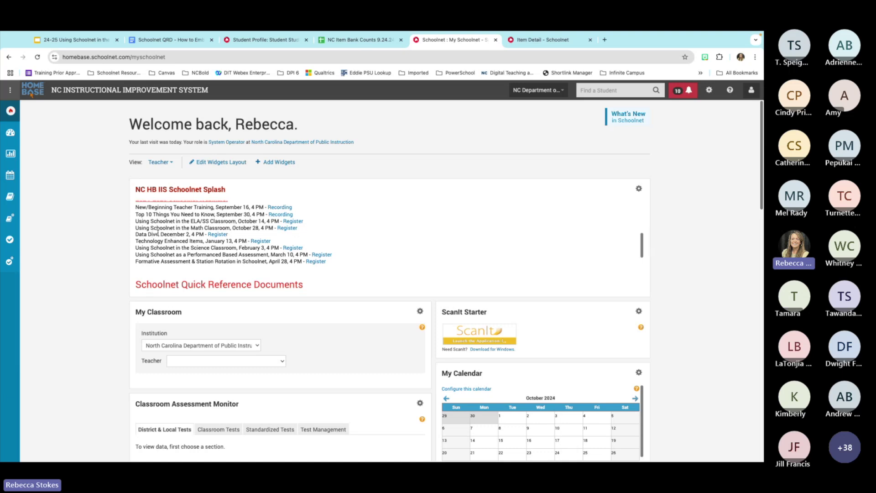
{"action": "scroll", "coordinate": [168, 232], "scroll_direction": "down", "scroll_amount": 1}
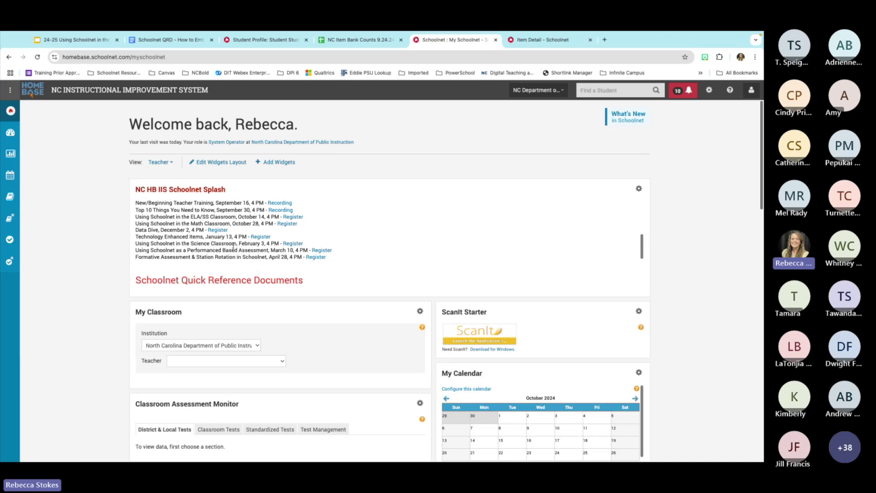
{"action": "scroll", "coordinate": [234, 247], "scroll_direction": "down", "scroll_amount": 2}
{"action": "scroll", "coordinate": [233, 246], "scroll_direction": "up", "scroll_amount": 2}
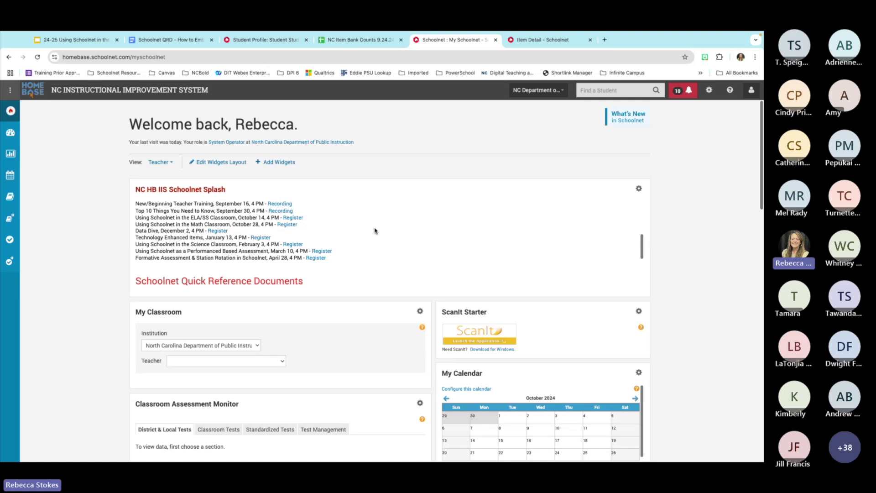
{"action": "scroll", "coordinate": [374, 228], "scroll_direction": "up", "scroll_amount": 5}
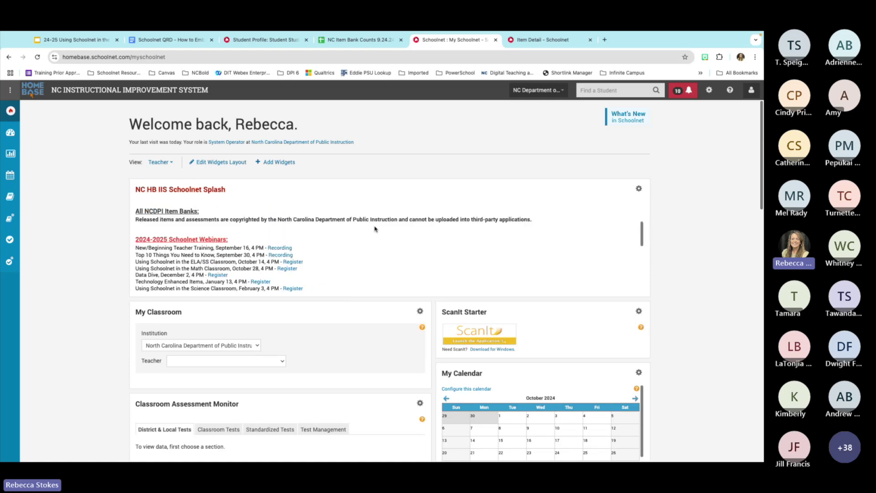
{"action": "scroll", "coordinate": [368, 228], "scroll_direction": "up", "scroll_amount": 1}
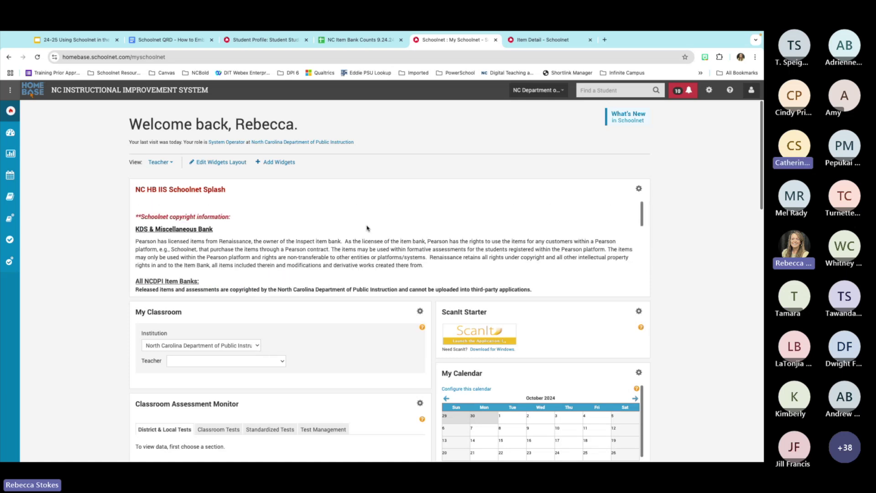